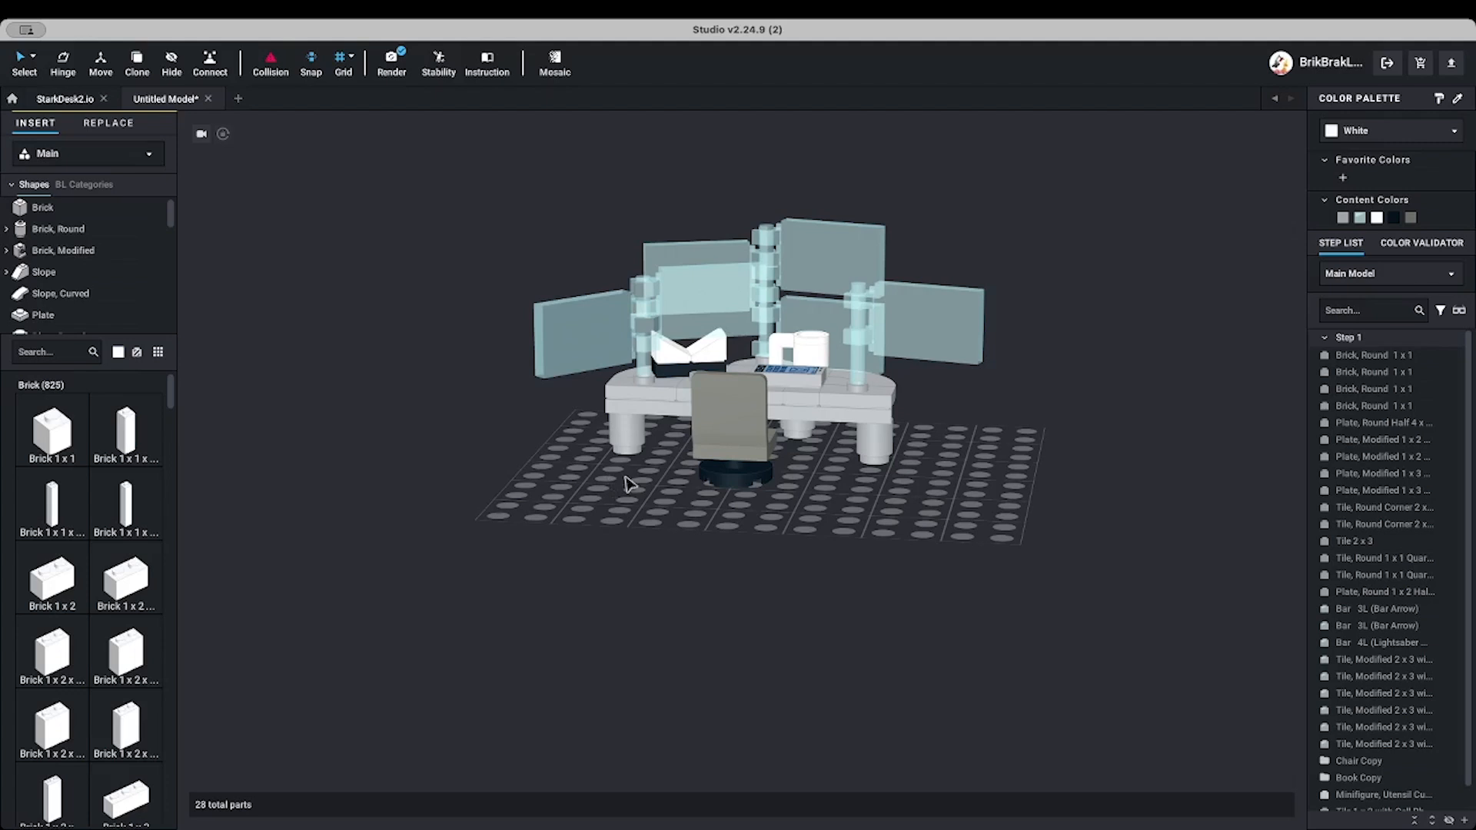
# Examine the desk model from several angles and look through the parts listed in Step 1
pyautogui.moveTo(972, 459); pyautogui.dragTo(952, 464, button='right')
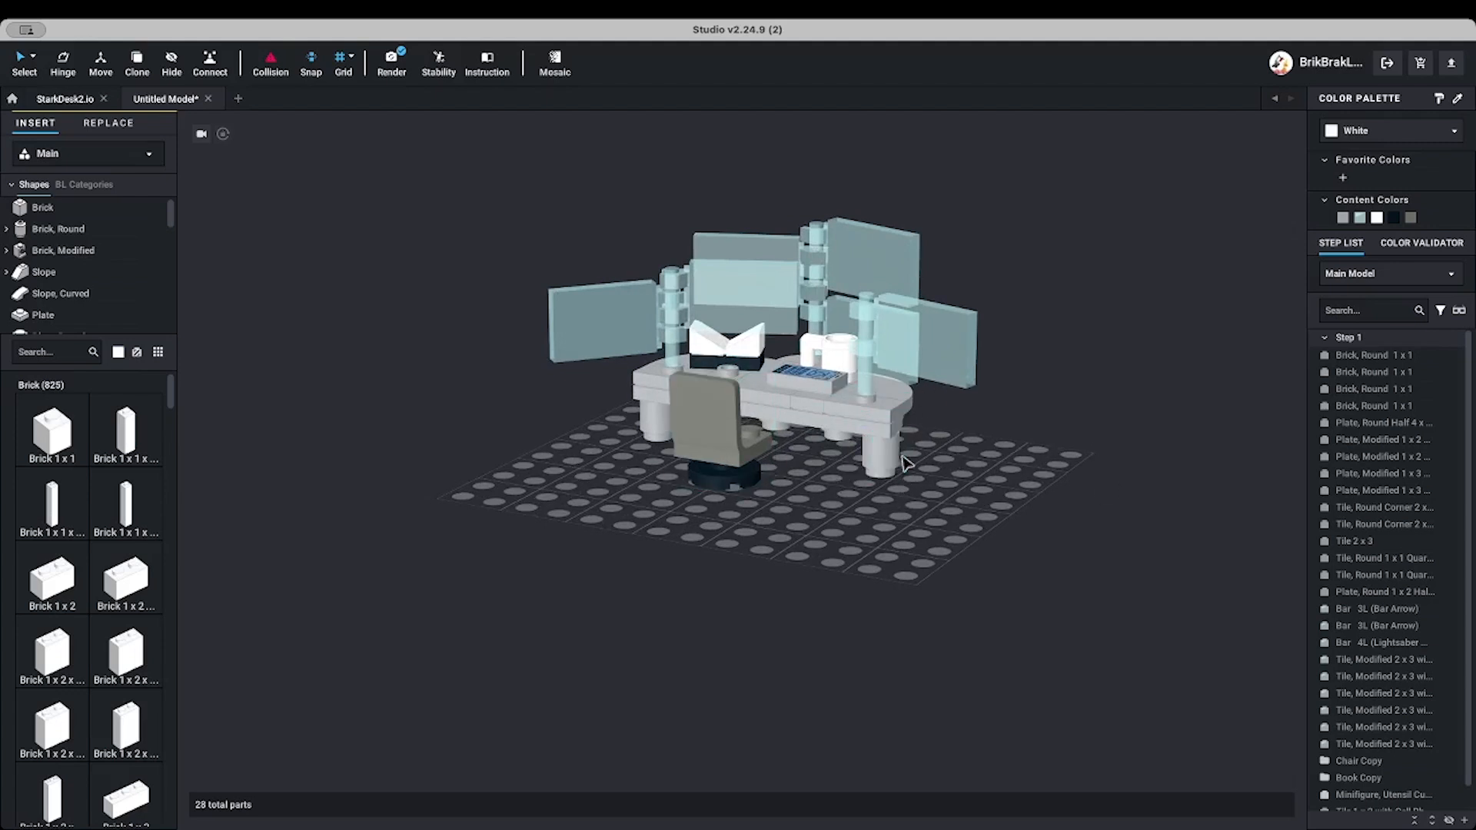
pyautogui.moveTo(863, 436); pyautogui.dragTo(915, 460, button='right')
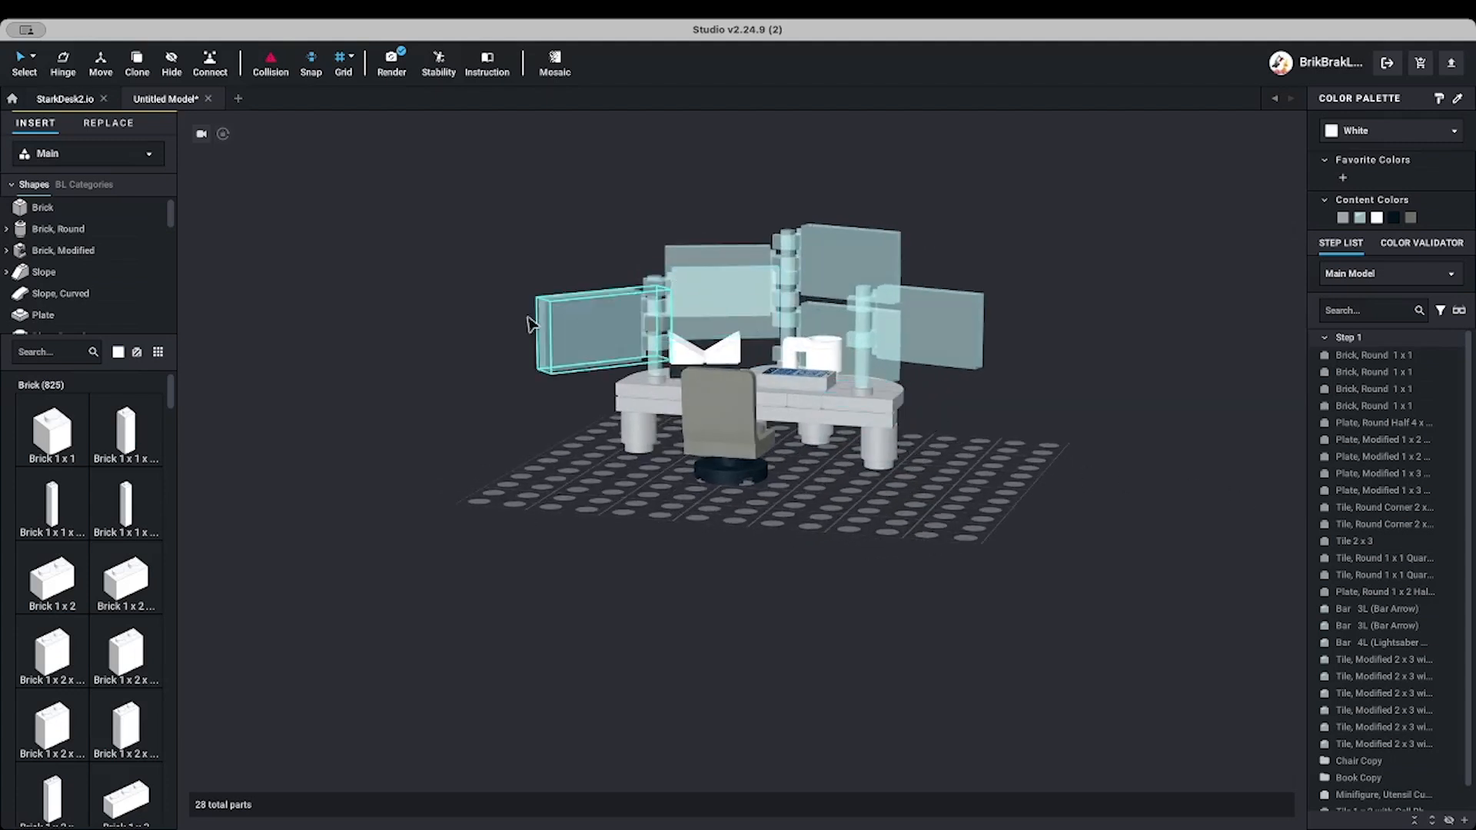
pyautogui.moveTo(915, 480)
pyautogui.mouseDown(button='right')
pyautogui.moveTo(877, 483)
pyautogui.moveTo(903, 480)
pyautogui.mouseUp(button='right')
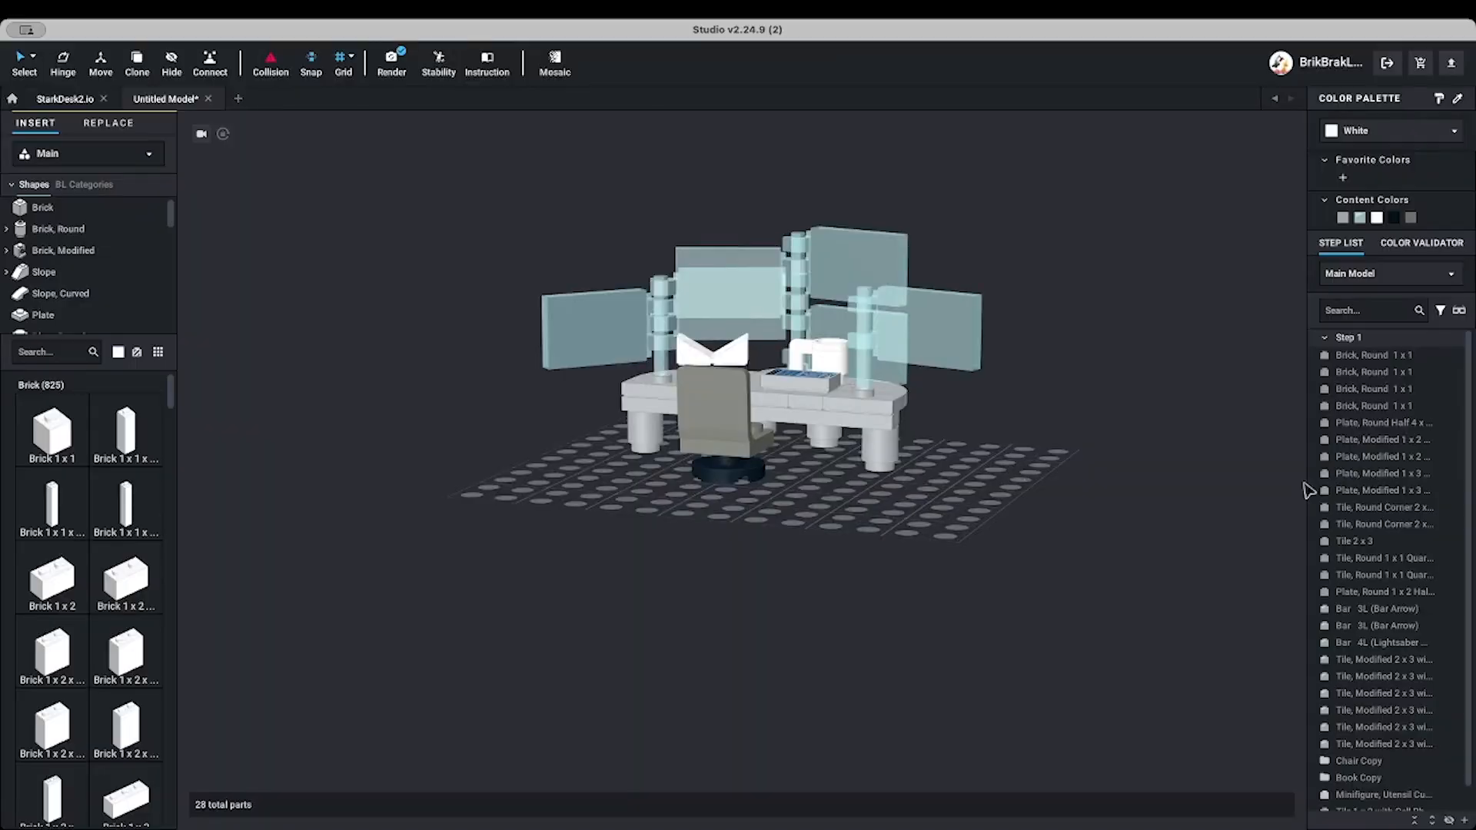
pyautogui.click(1344, 560)
pyautogui.scroll(-1, 1344, 541)
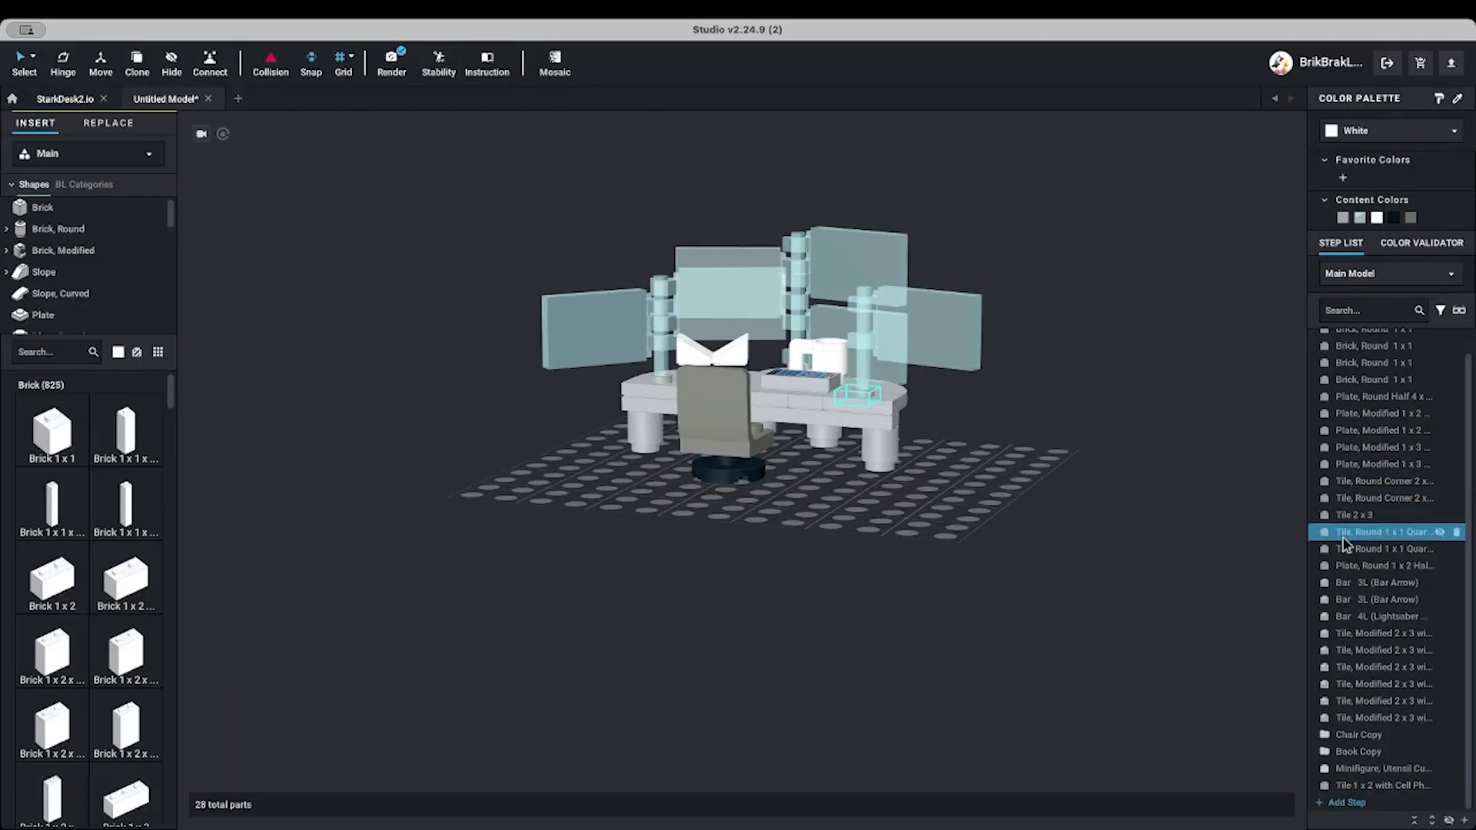
pyautogui.scroll(2, 1361, 462)
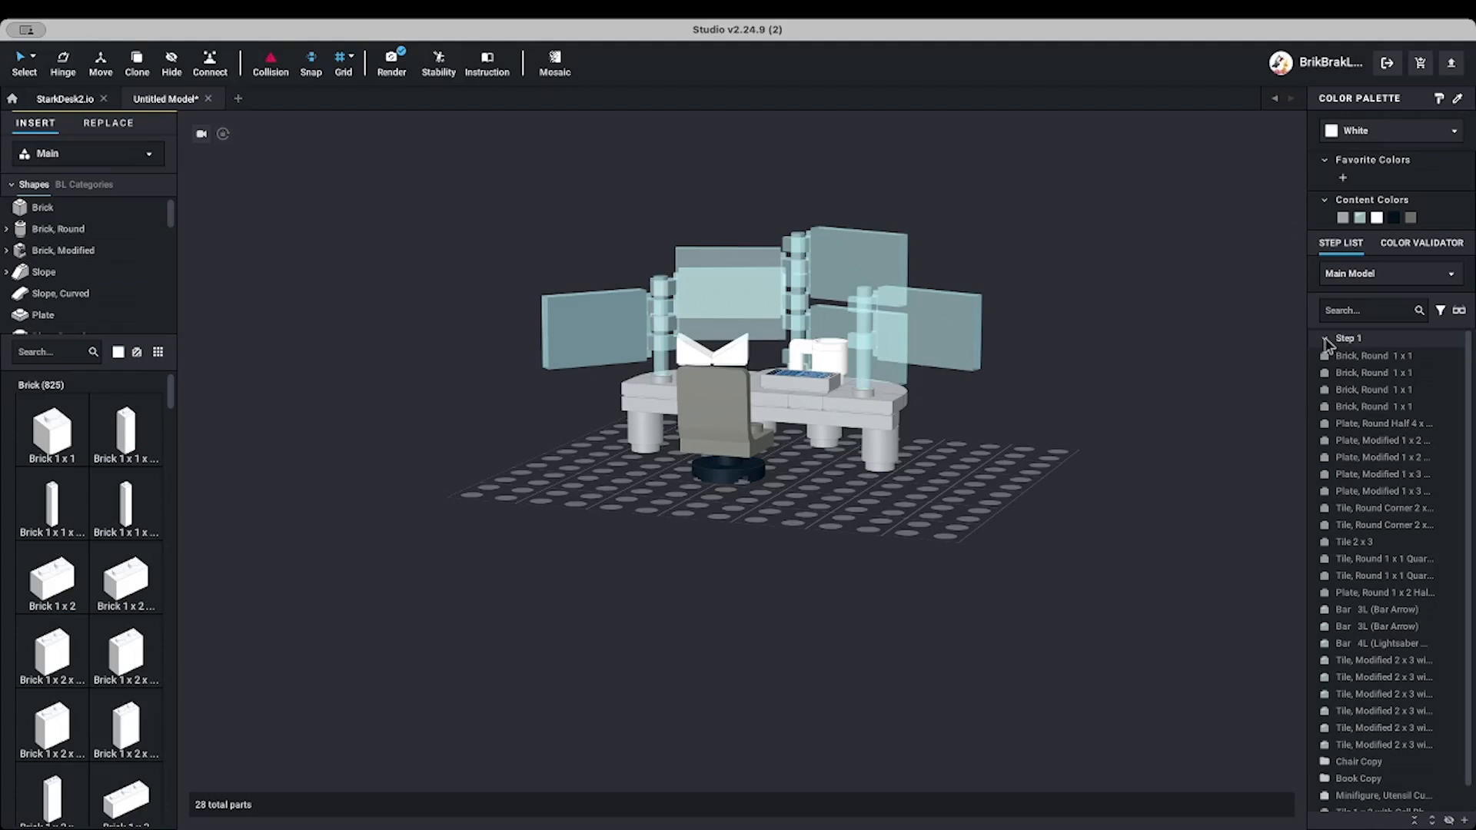
pyautogui.click(719, 304)
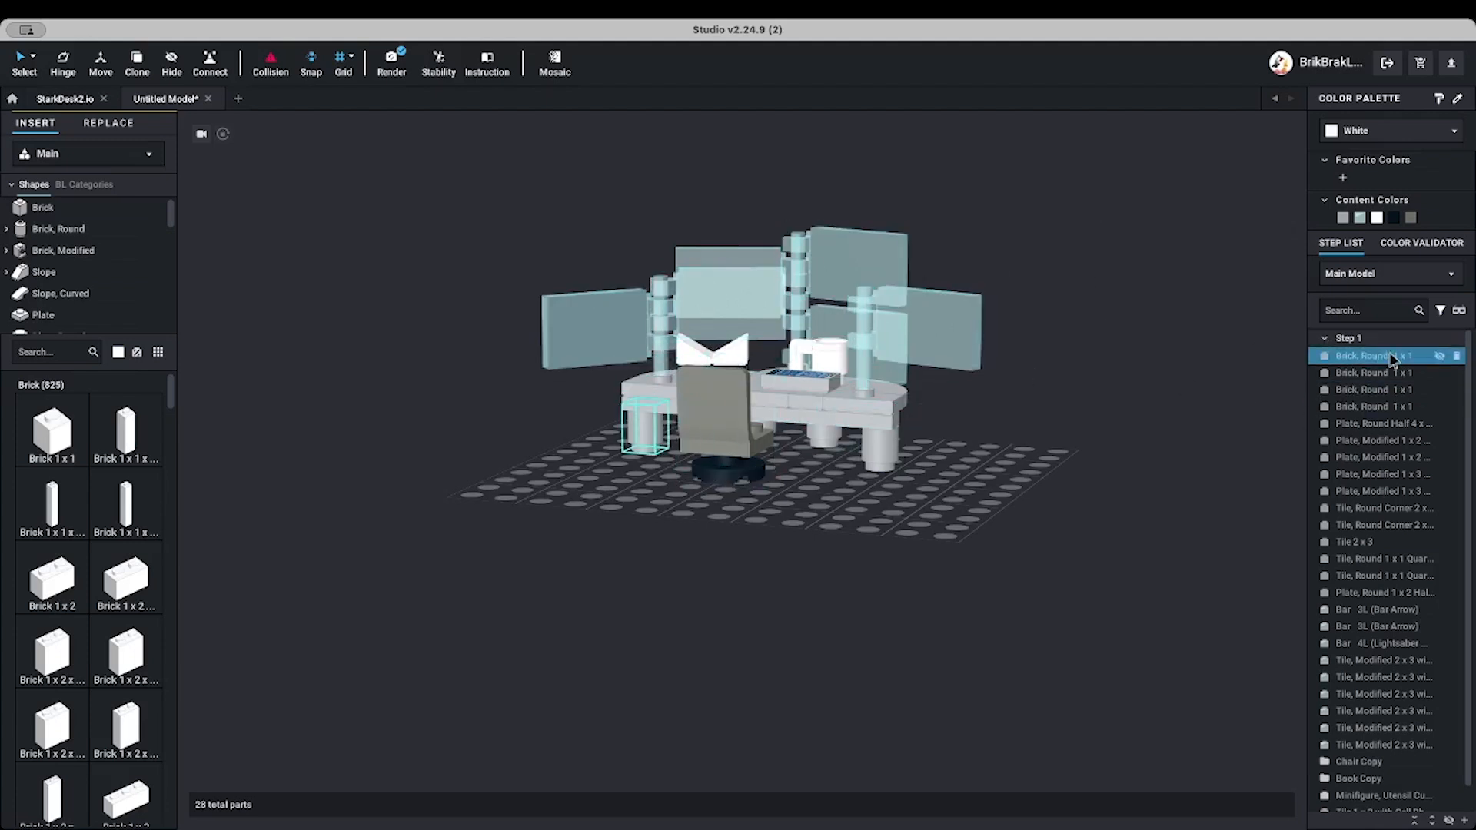
# Collapse Step 1's part list and add empty building steps up to Step 19
pyautogui.click(1326, 343)
pyautogui.click(1325, 342)
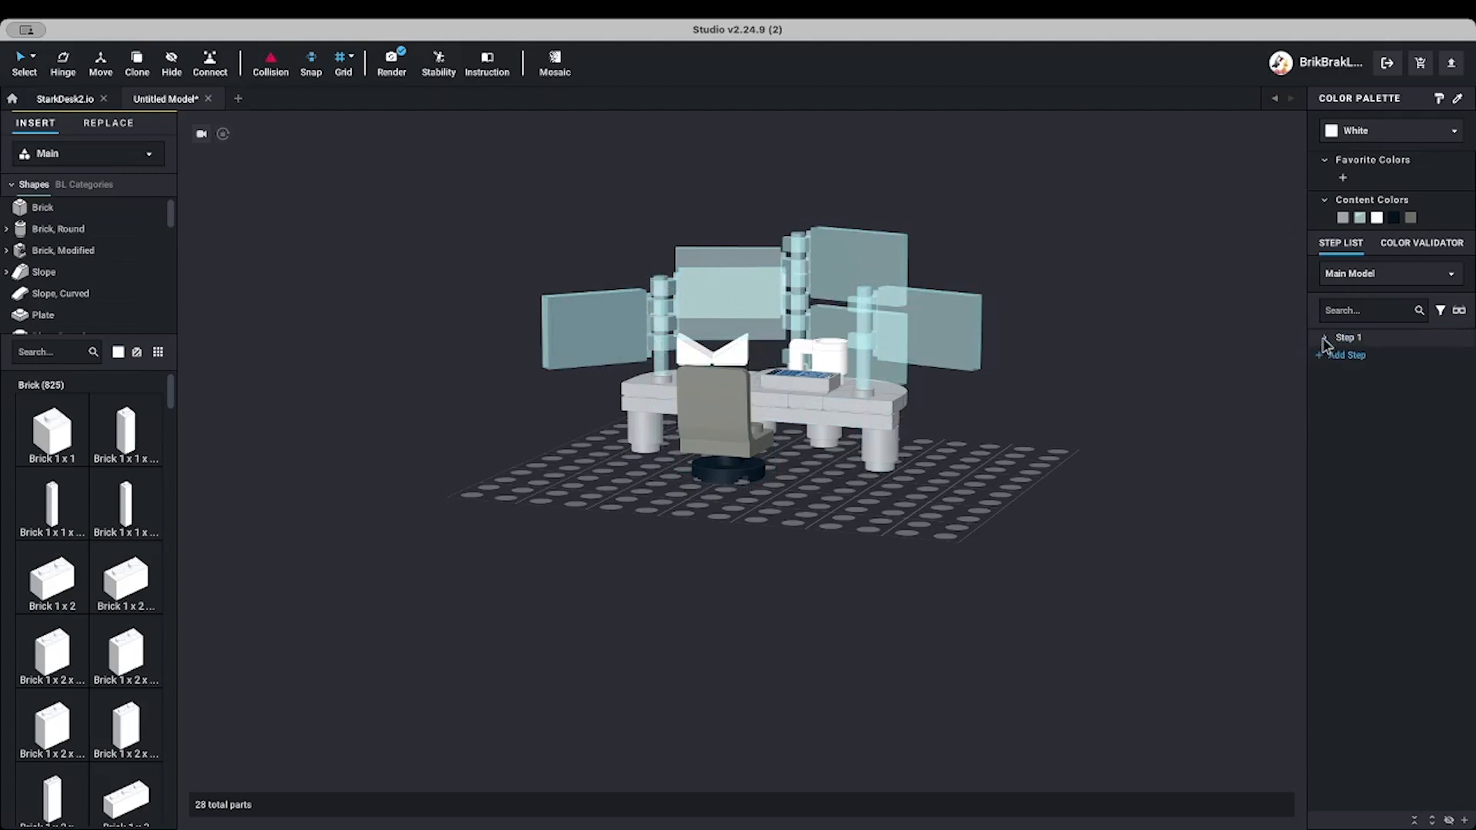
pyautogui.click(1322, 346)
pyautogui.click(1347, 359)
pyautogui.click(1342, 389)
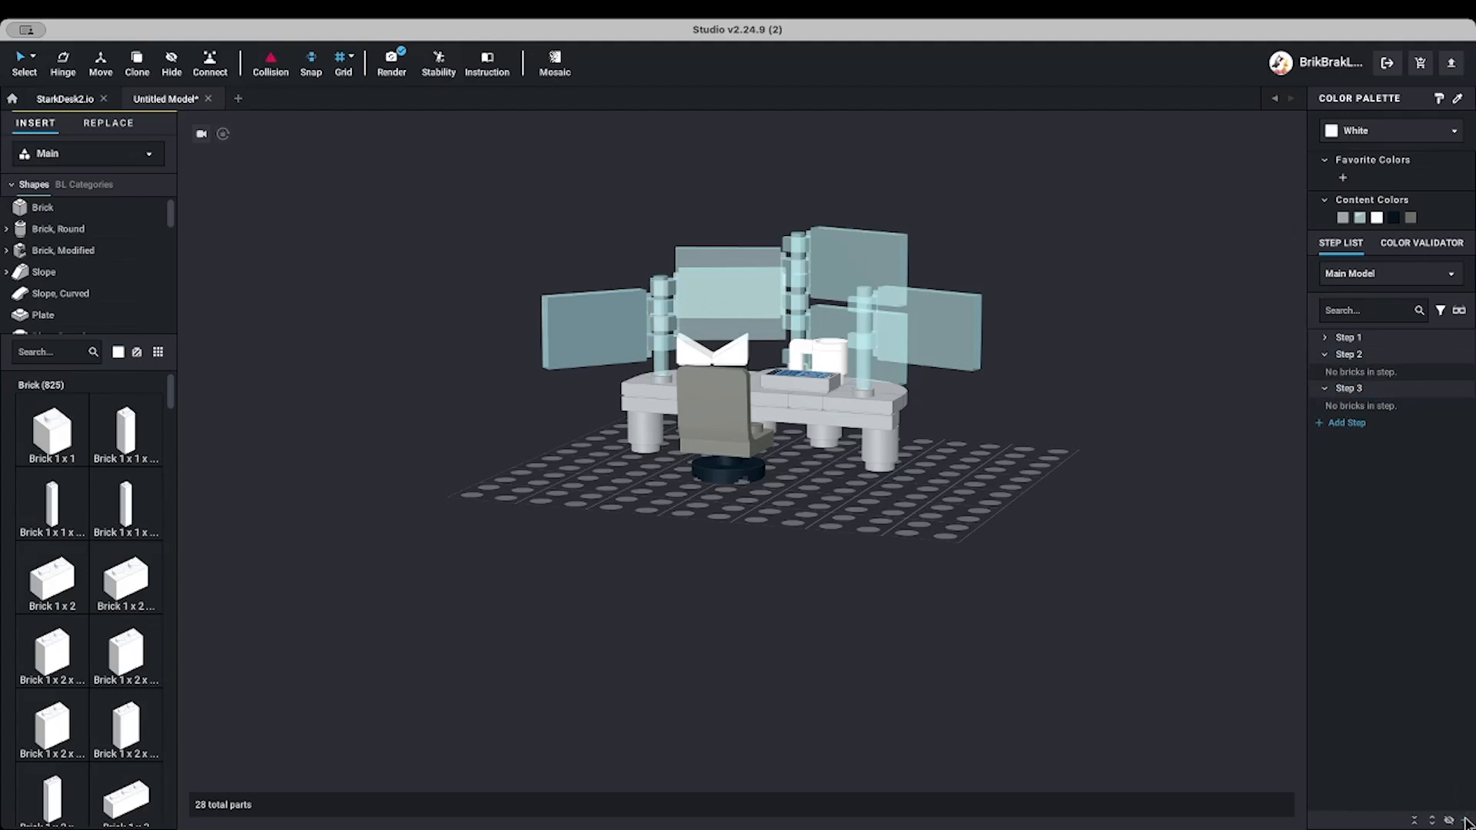
pyautogui.hotkey('ctrl', 'shift', 'n')
pyautogui.hotkey('ctrl', 'shift', 'n')
pyautogui.hotkey('ctrl', 'shift', 'n')
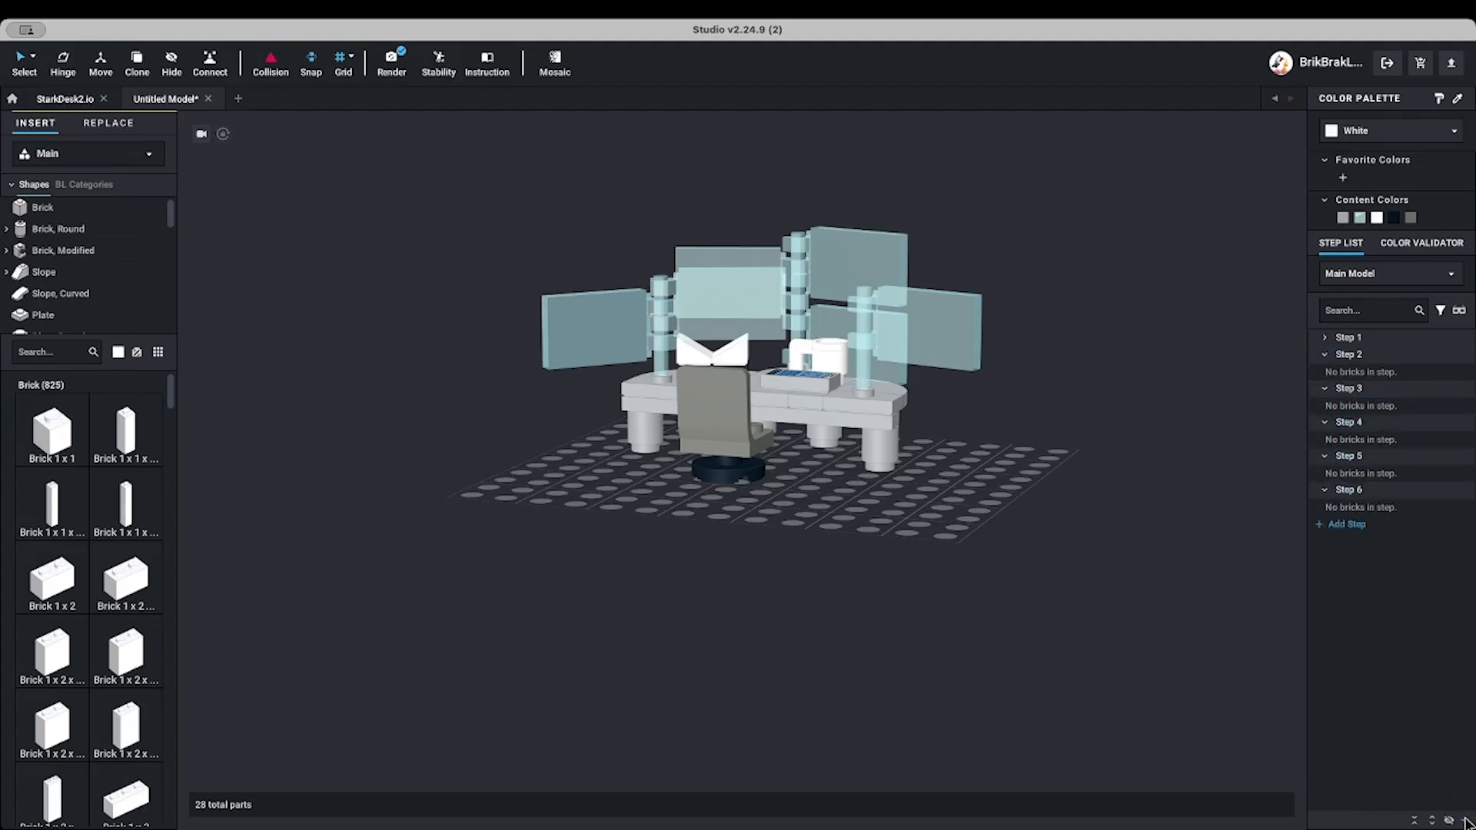
pyautogui.hotkey('ctrl', 'shift', 'n')
pyautogui.hotkey('ctrl', 'shift', 'n')
pyautogui.hotkey('ctrl', 'shift', 'n')
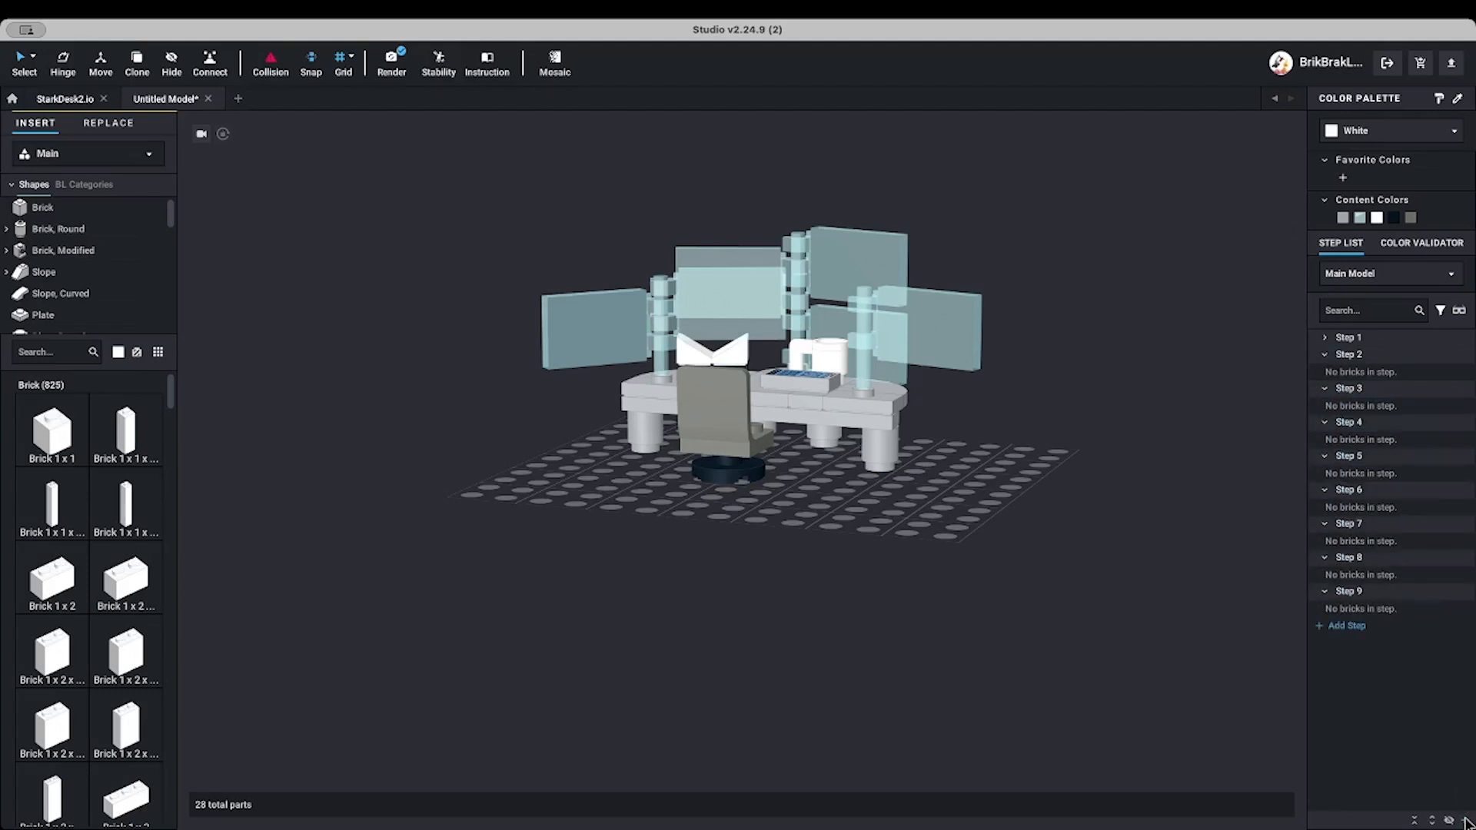
pyautogui.hotkey('ctrl', 'shift', 'n')
pyautogui.hotkey('ctrl', 'shift', 'n')
pyautogui.hotkey('ctrl', 'shift', 'n')
pyautogui.hotkey('ctrl', 'shift', 'n')
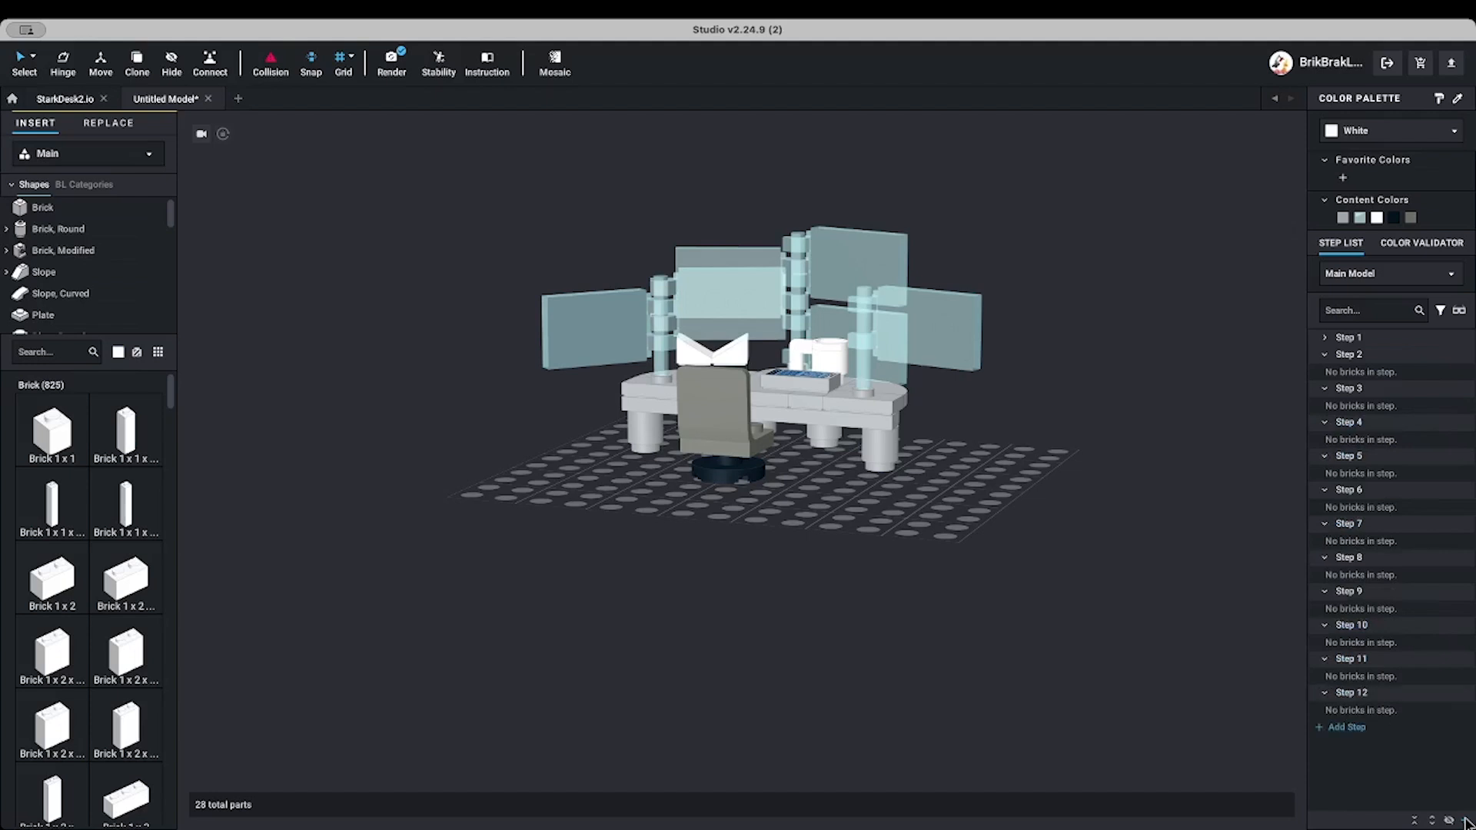
pyautogui.hotkey('ctrl', 'shift', 'n')
pyautogui.hotkey('ctrl', 'shift', 'n')
pyautogui.hotkey('ctrl', 'shift', 'n')
pyautogui.hotkey('ctrl', 'shift', 'n')
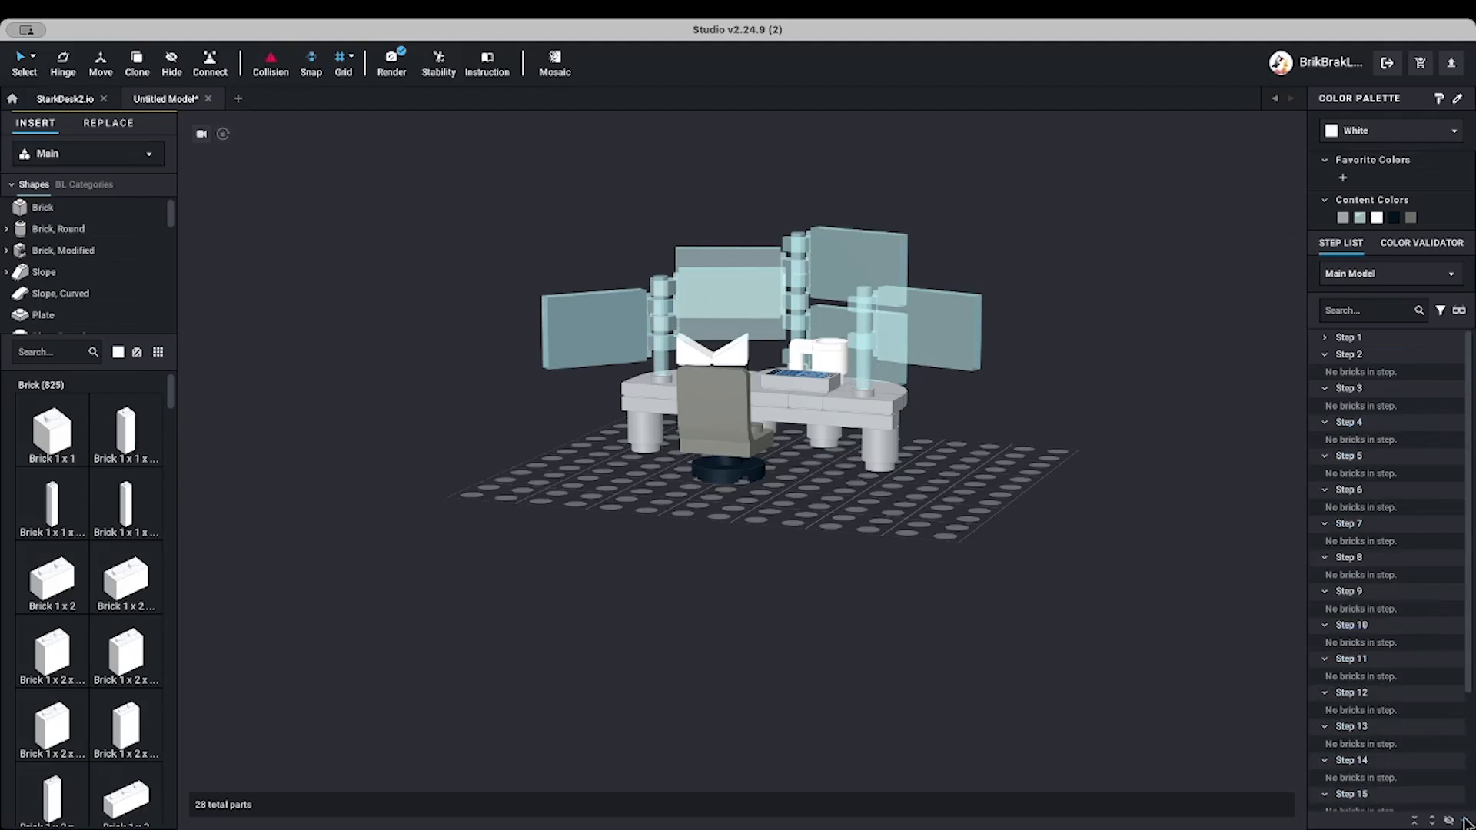
# Expand Step 1 and move all of the model's parts from it into a new step, Step 20
pyautogui.click(1349, 389)
pyautogui.click(1330, 340)
pyautogui.click(1326, 339)
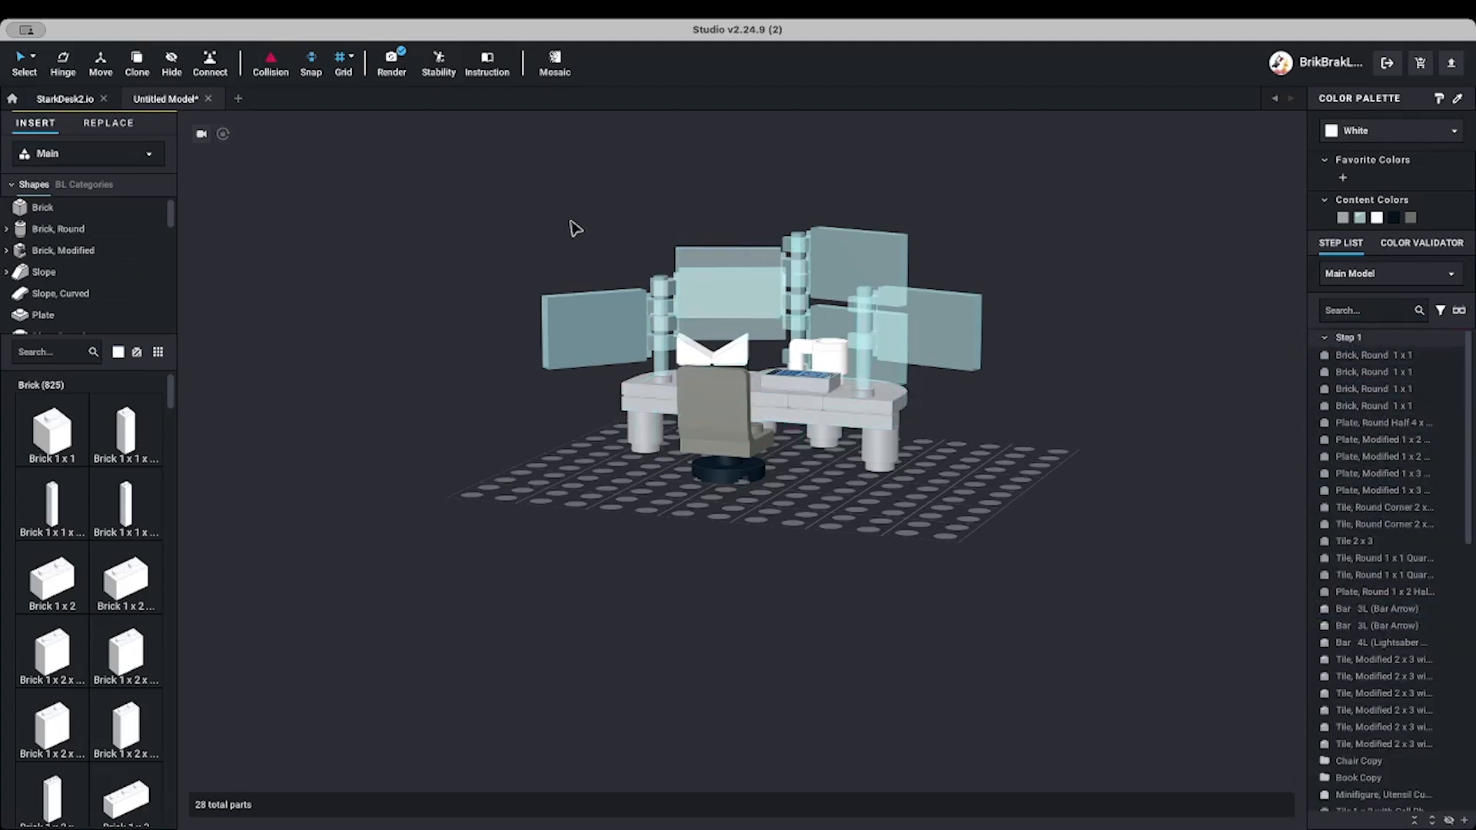
pyautogui.press('super+a')
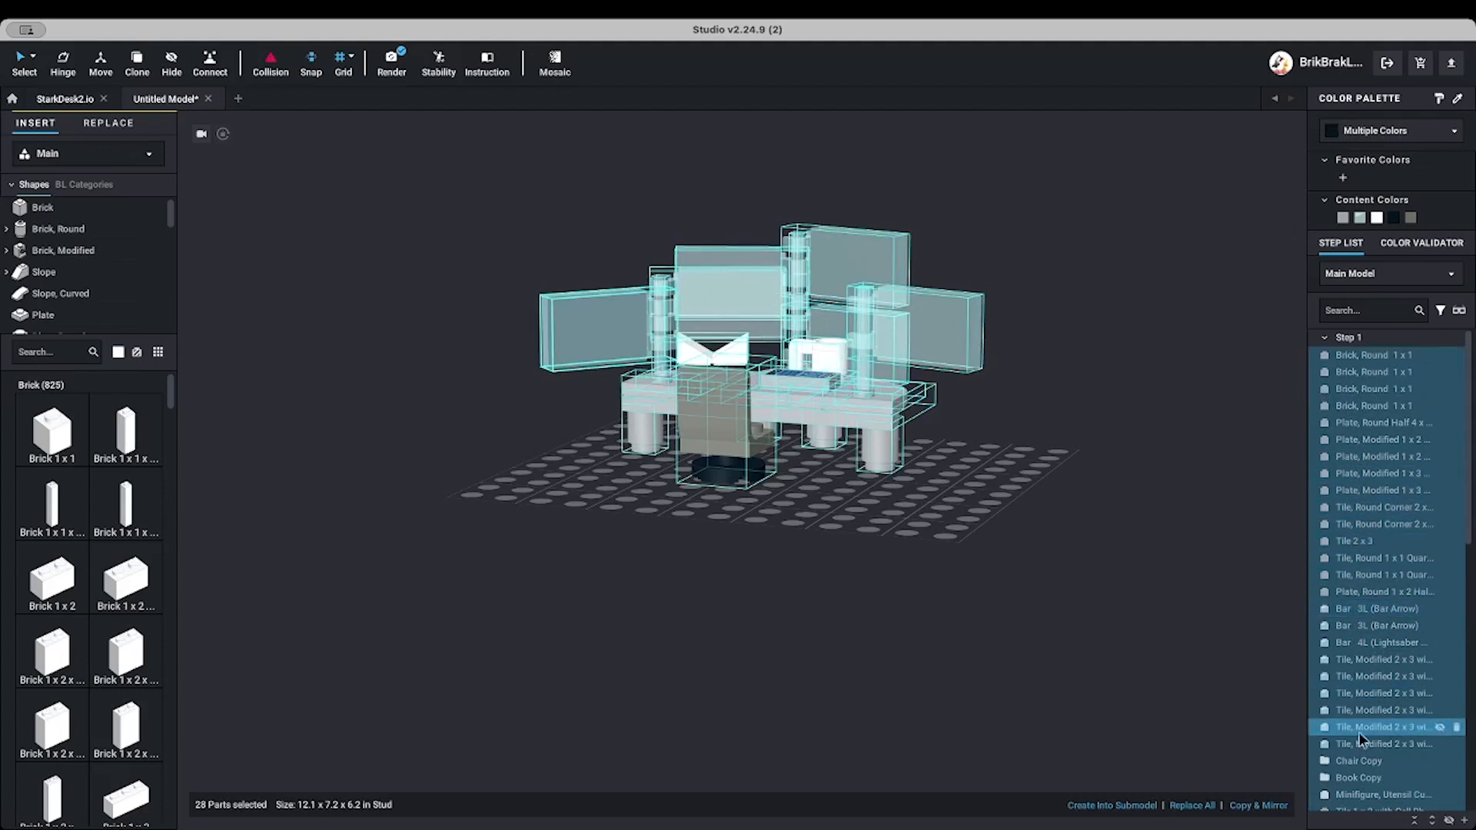
pyautogui.scroll(-3, 1378, 647)
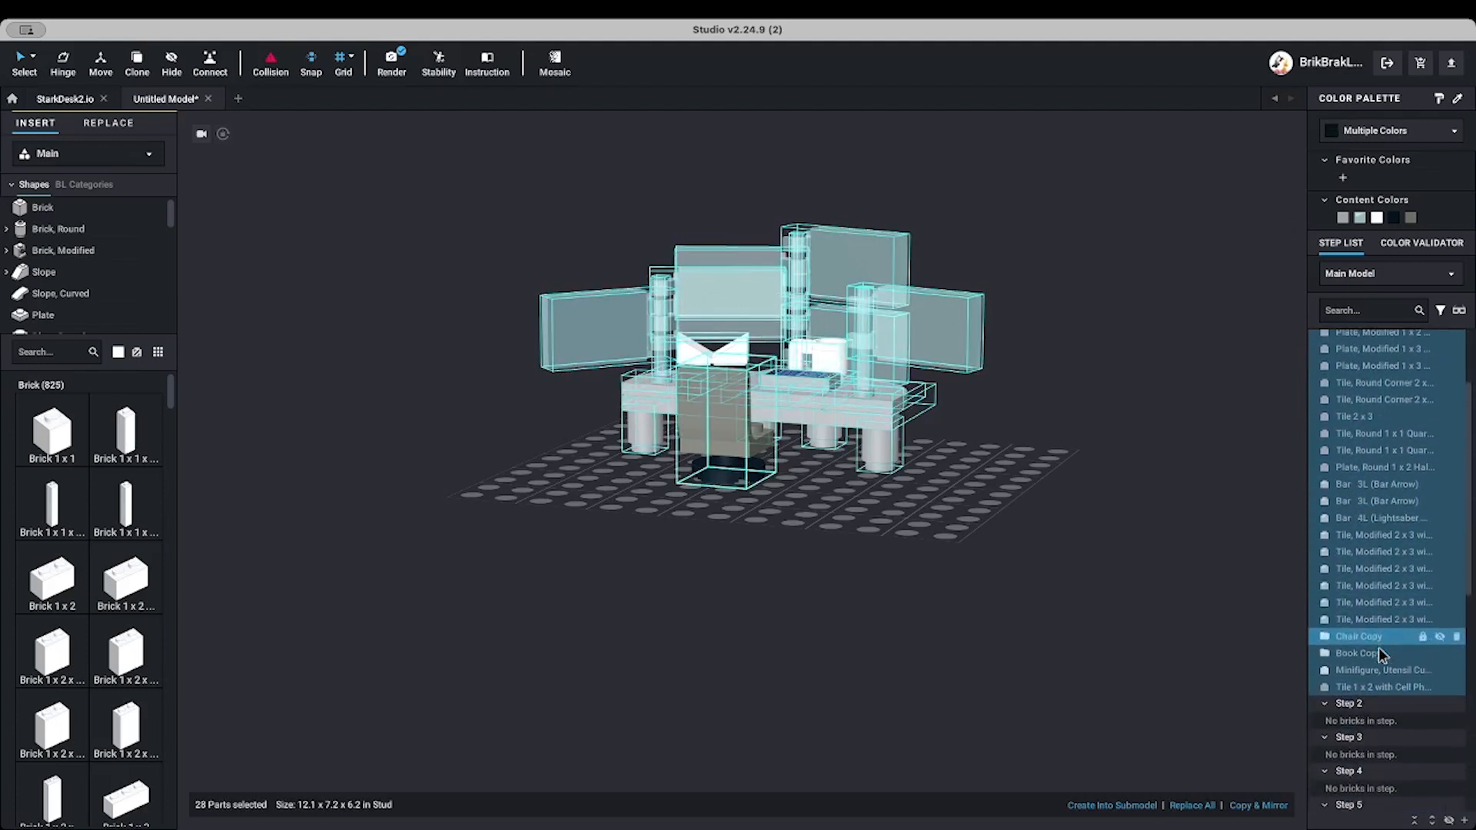
pyautogui.rightClick(1359, 607)
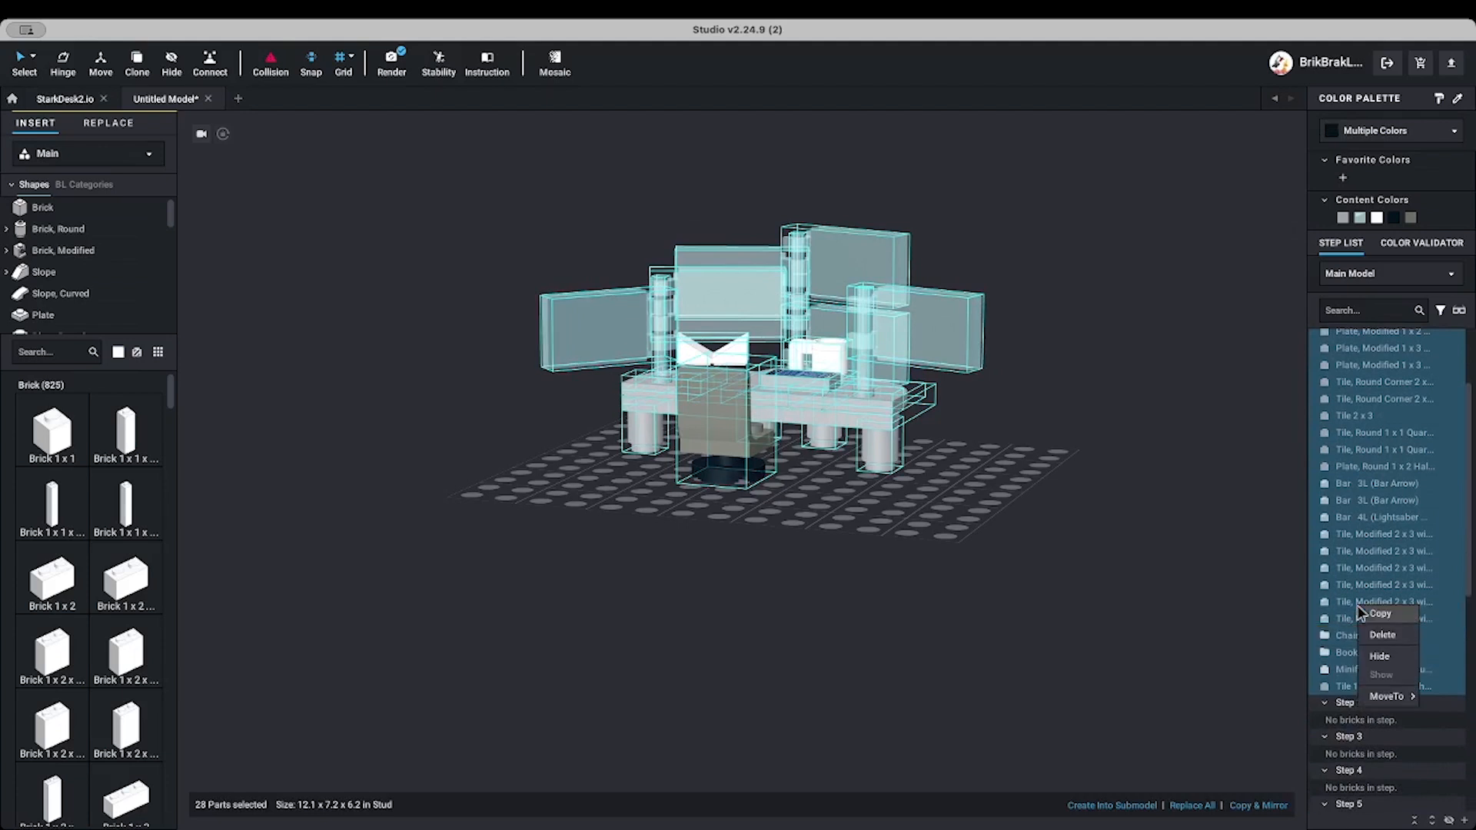
pyautogui.moveTo(1381, 696)
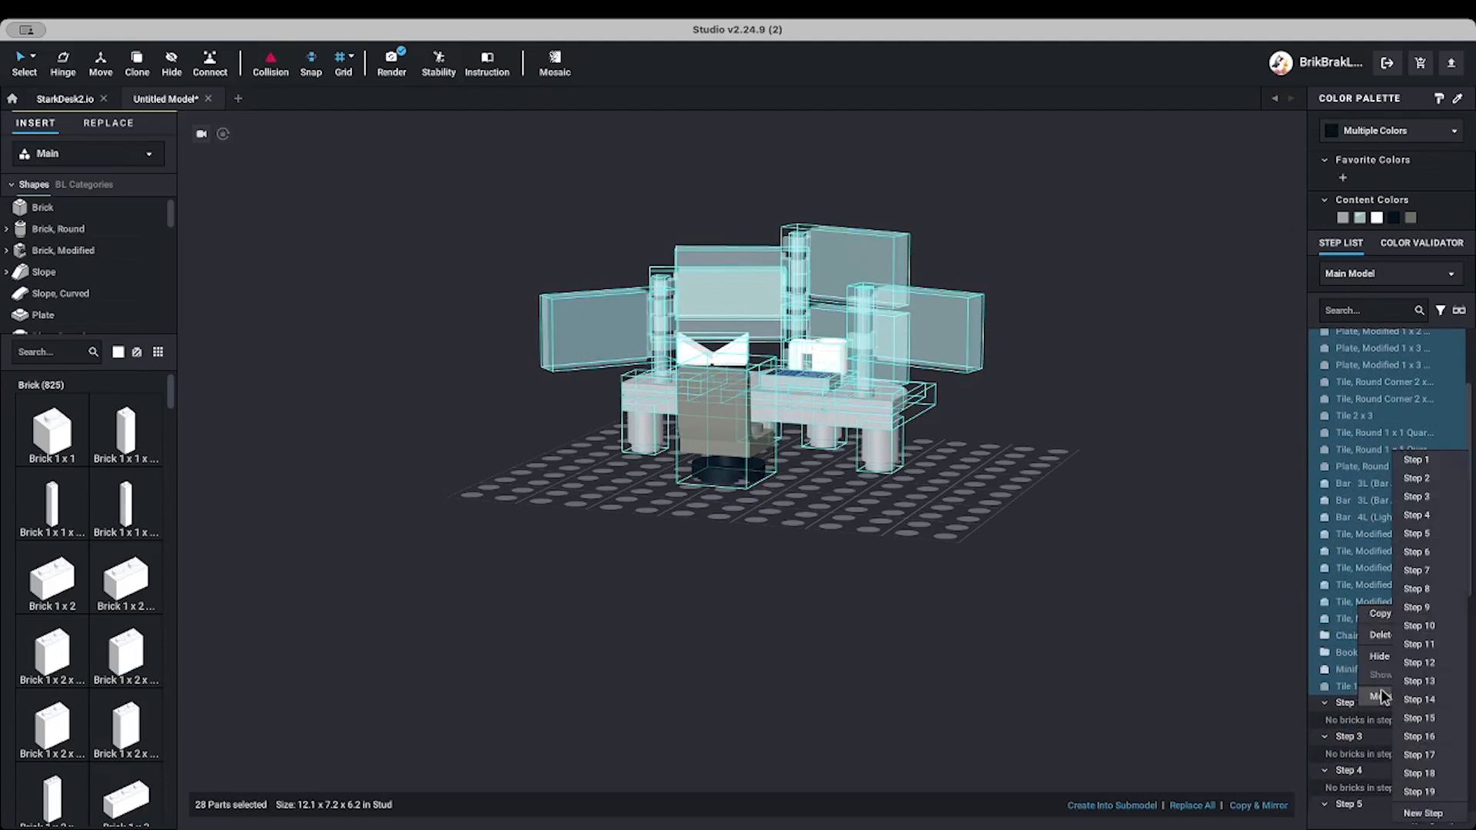
pyautogui.click(1411, 816)
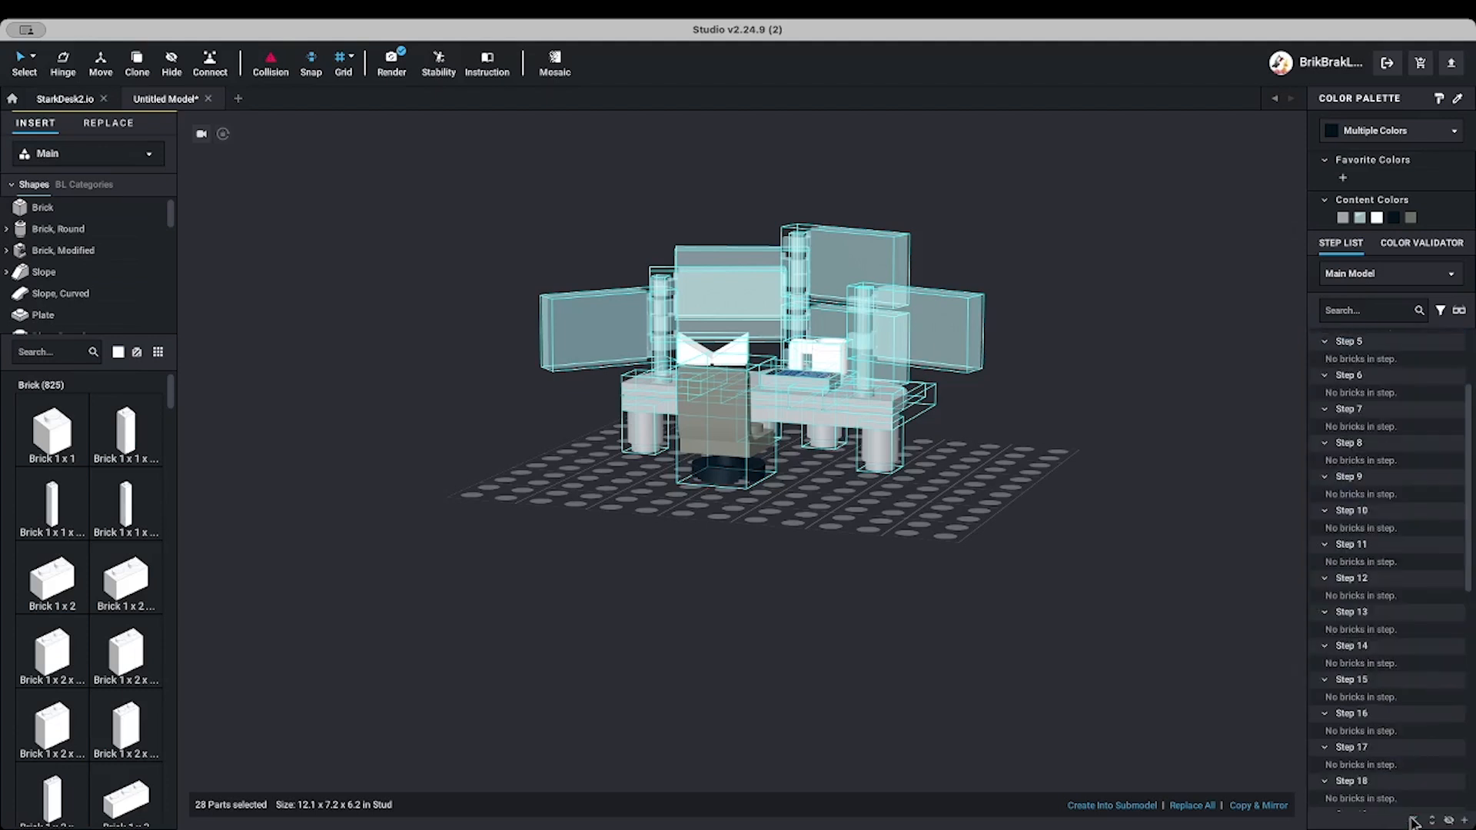
pyautogui.scroll(-10, 1402, 698)
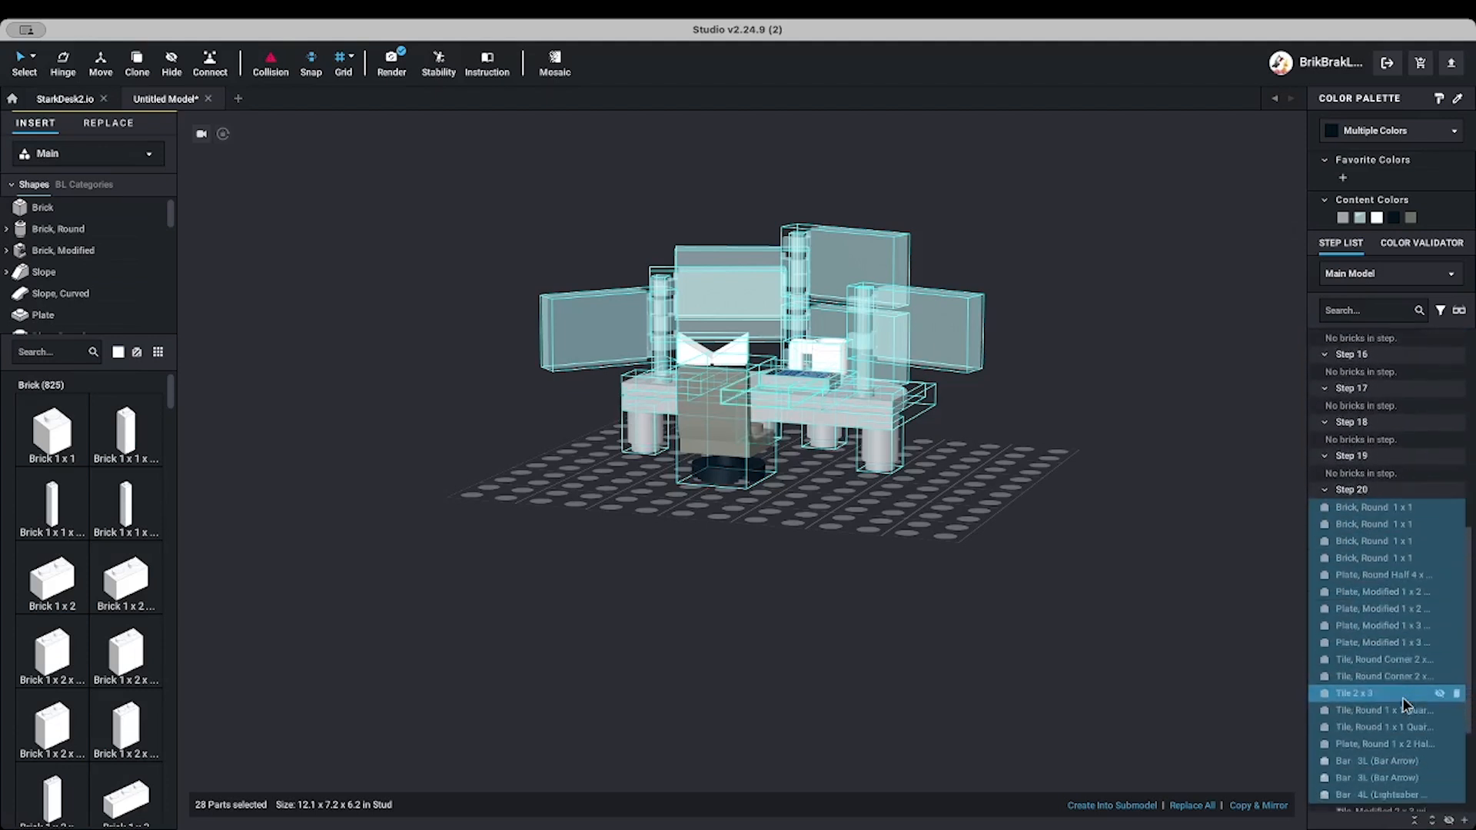
pyautogui.scroll(-1, 1402, 699)
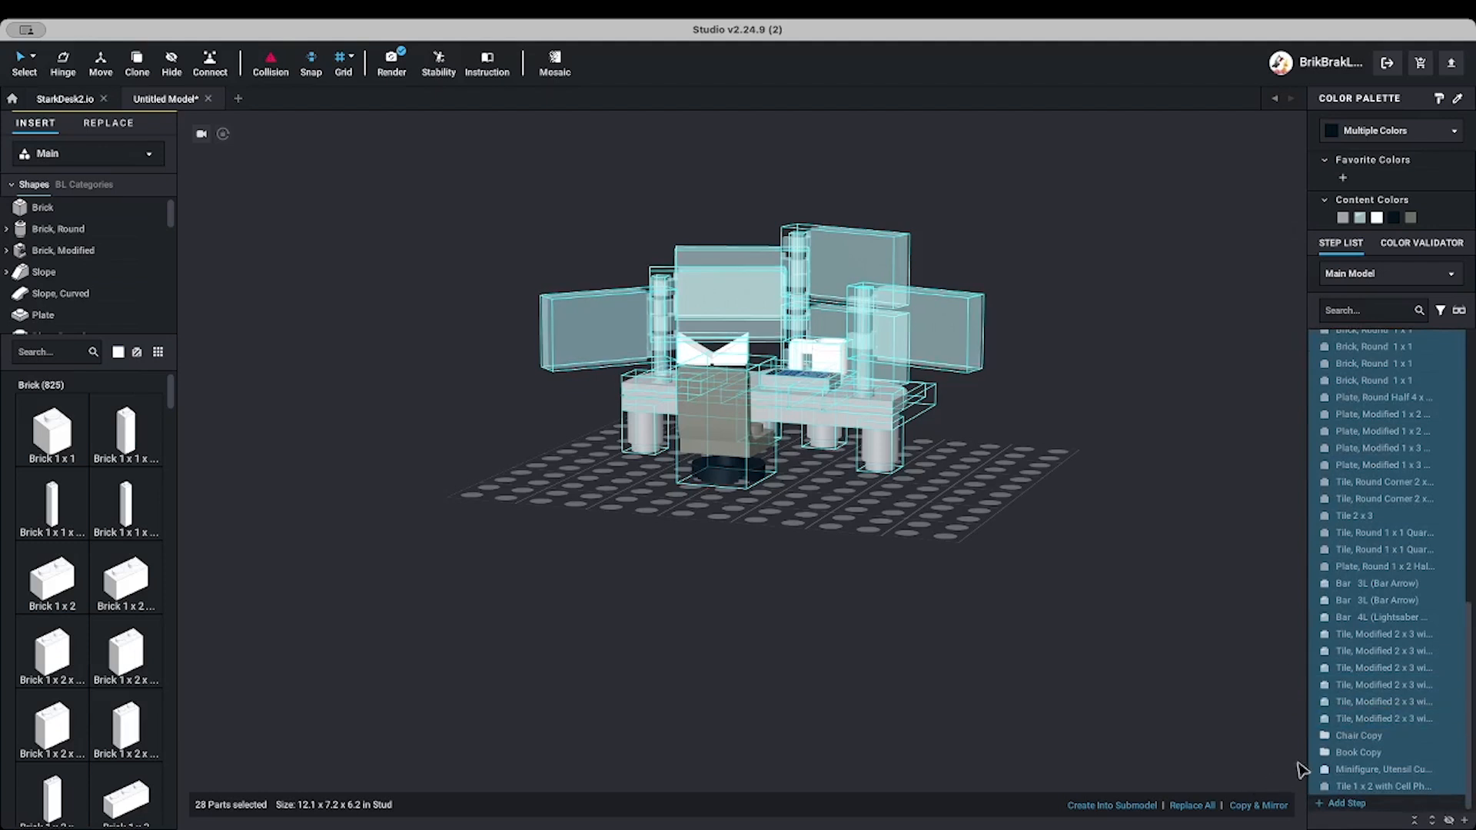
pyautogui.click(1100, 600)
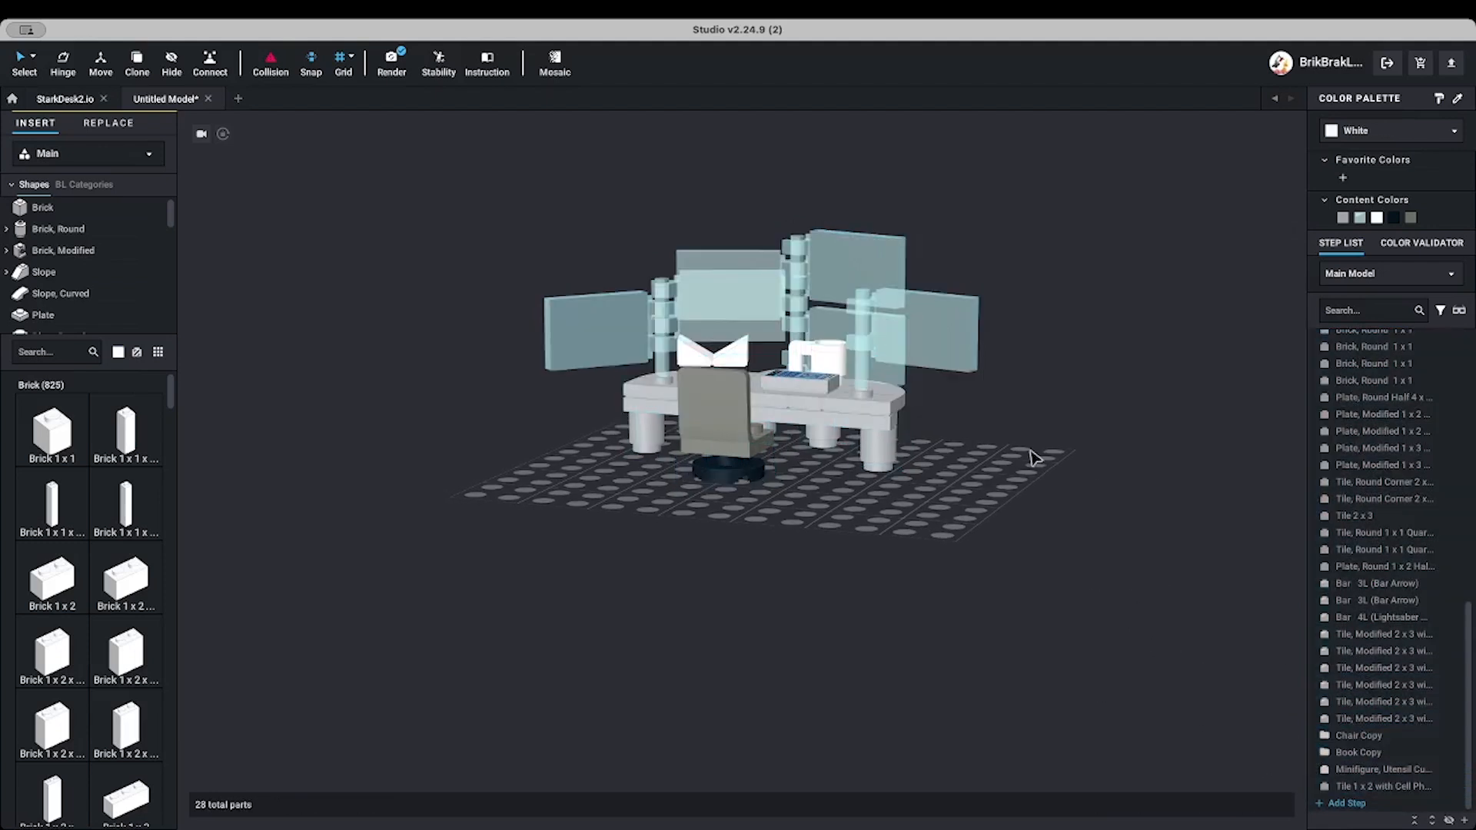
# Move the desk's four Brick, Round 1 x 1 legs from Step 20 to Step 1
pyautogui.moveTo(1146, 458); pyautogui.dragTo(1117, 449, button='right')
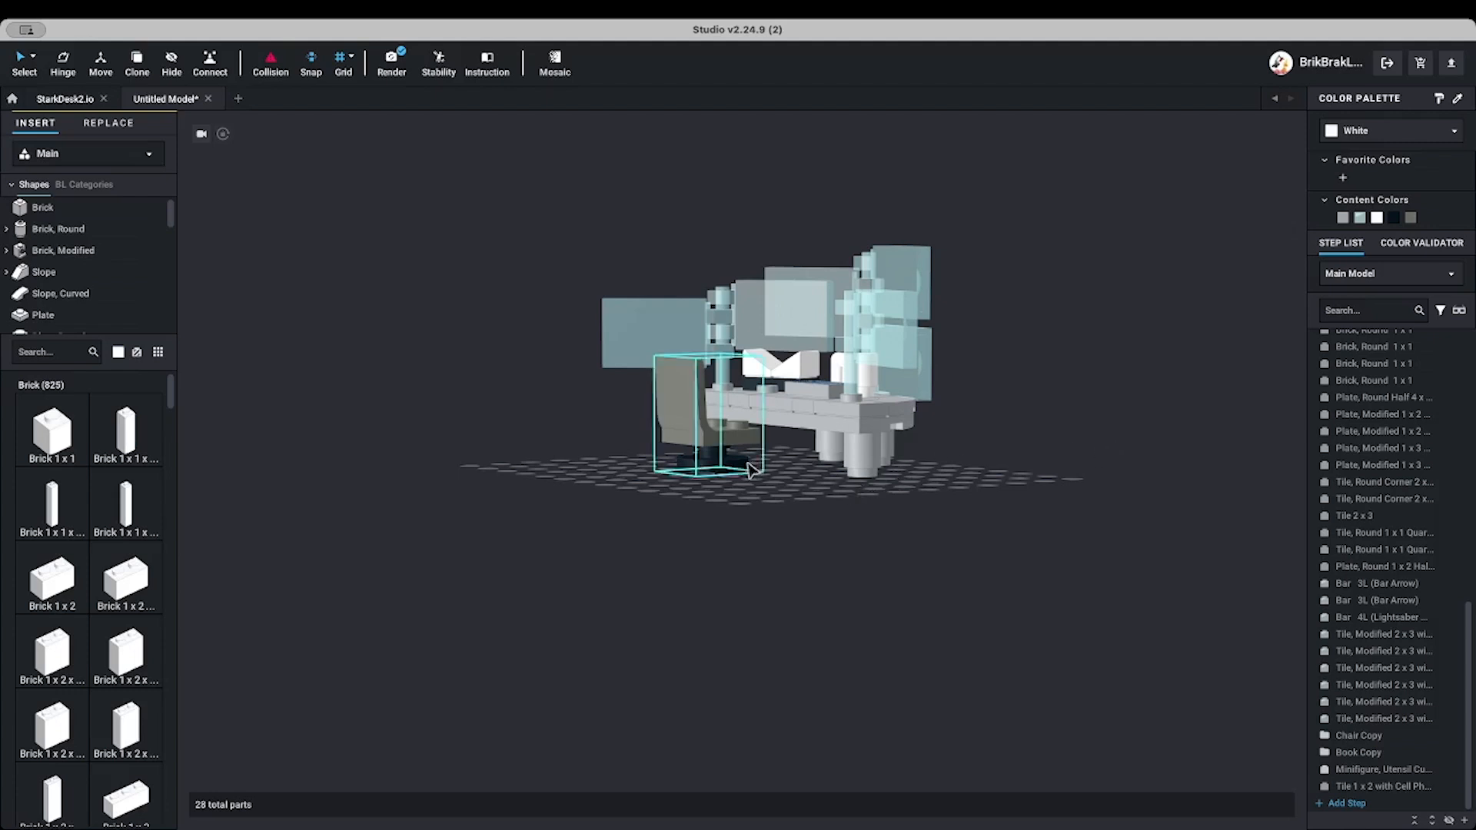
pyautogui.click(869, 474)
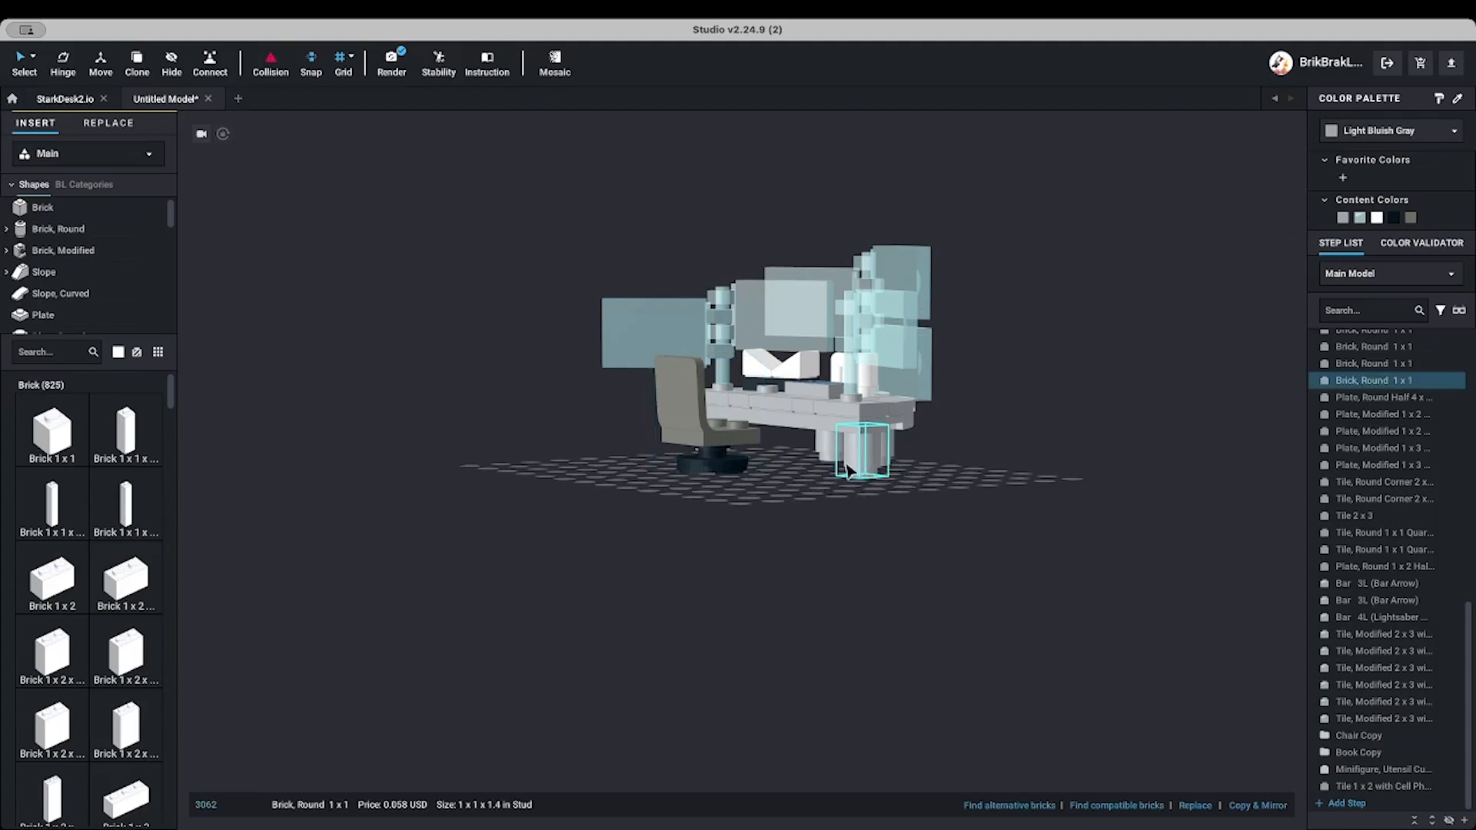
pyautogui.moveTo(937, 474); pyautogui.dragTo(907, 468, button='right')
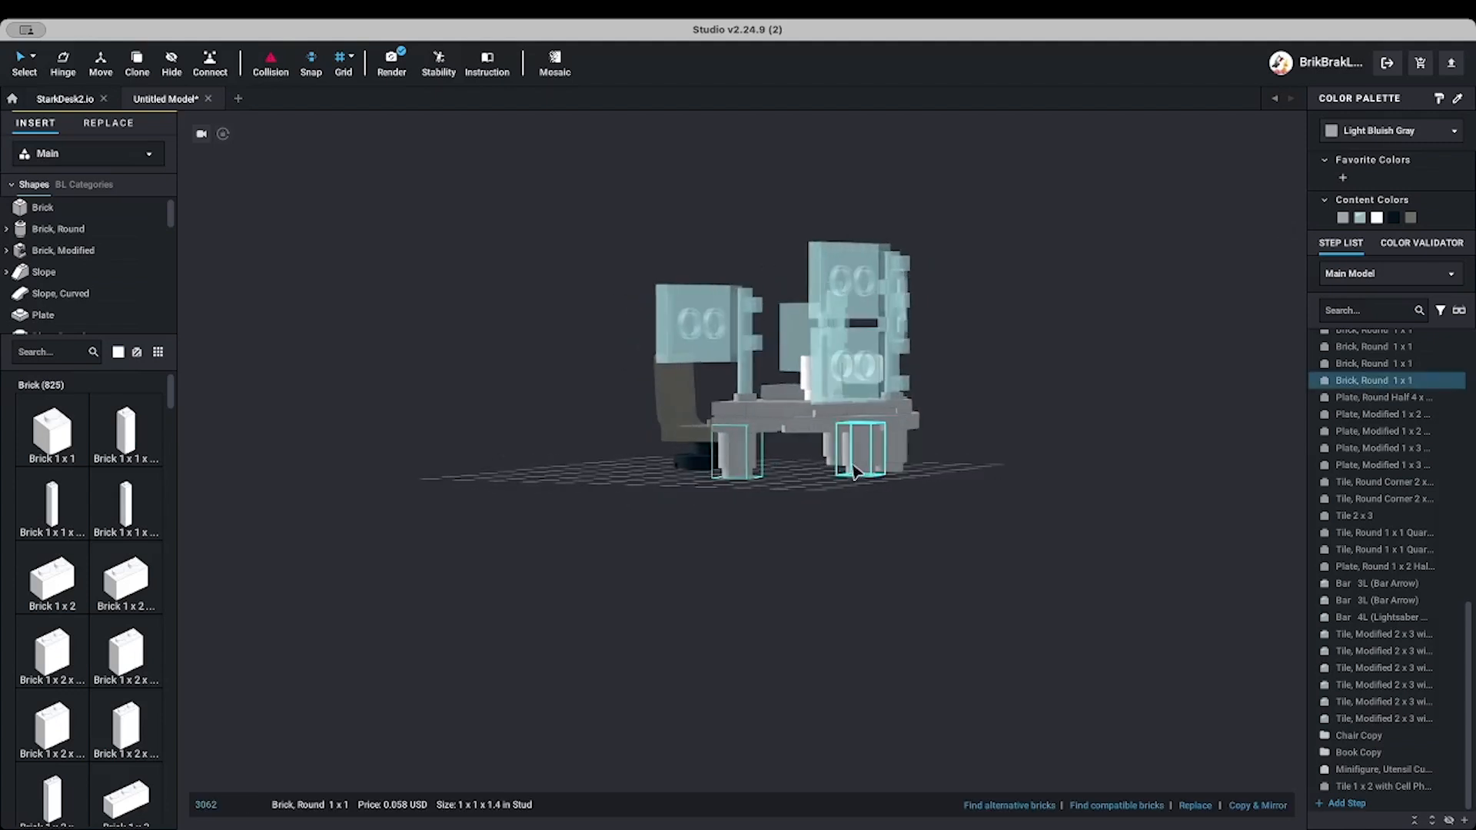
pyautogui.click(909, 468)
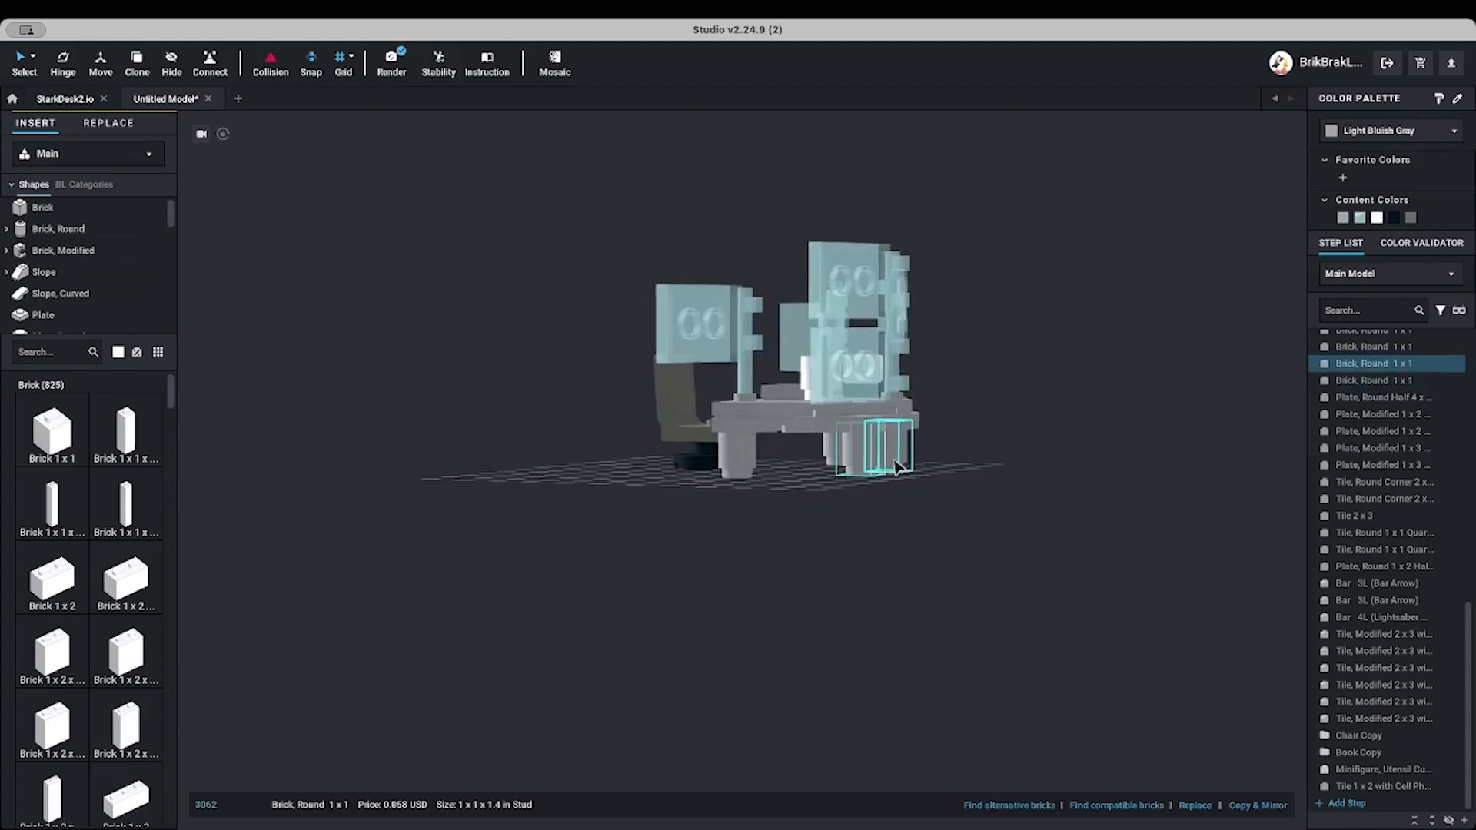
pyautogui.click(738, 467)
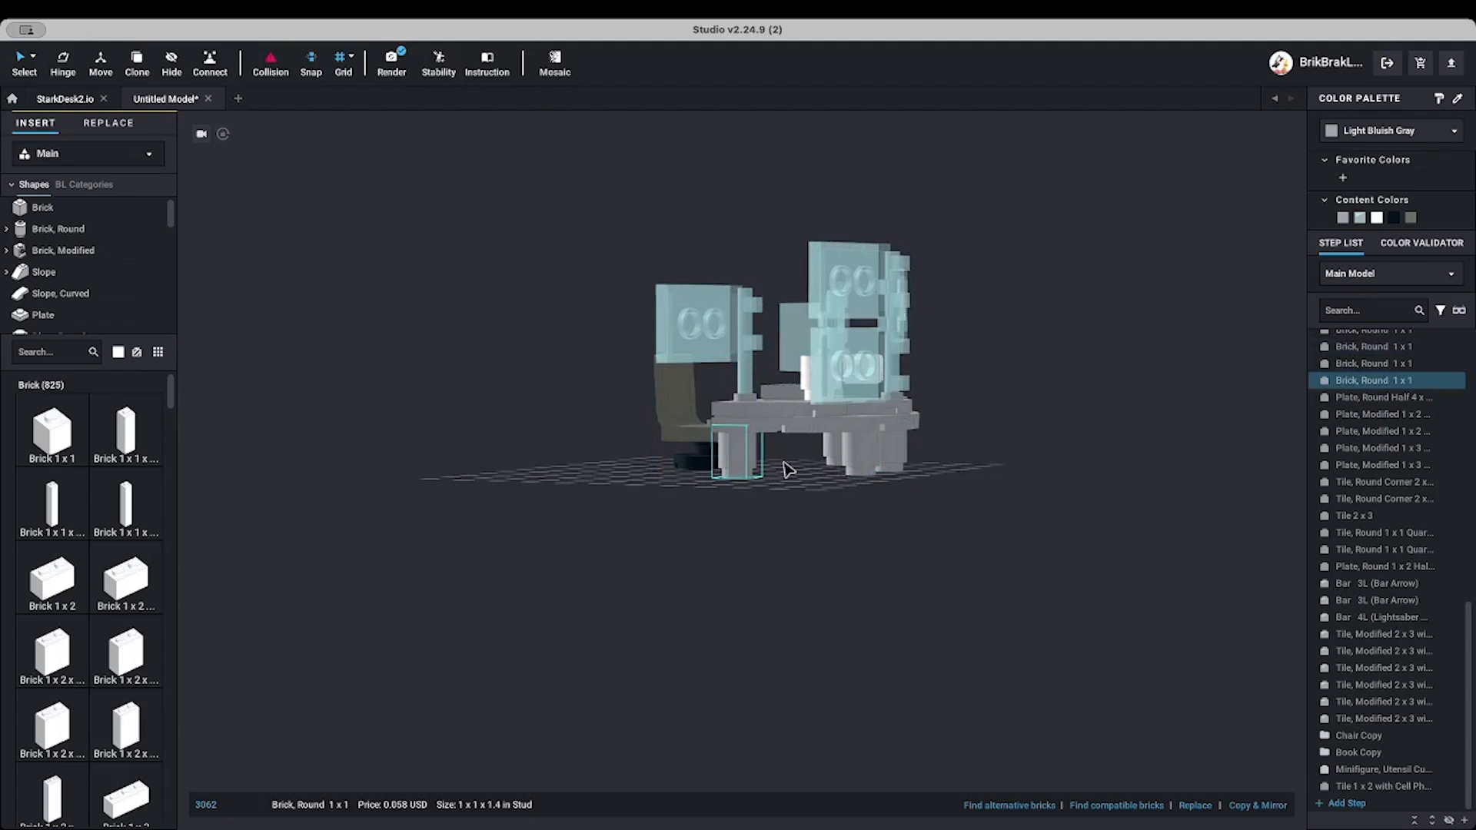
pyautogui.keyDown('shift'); pyautogui.click(861, 461); pyautogui.keyUp('shift')
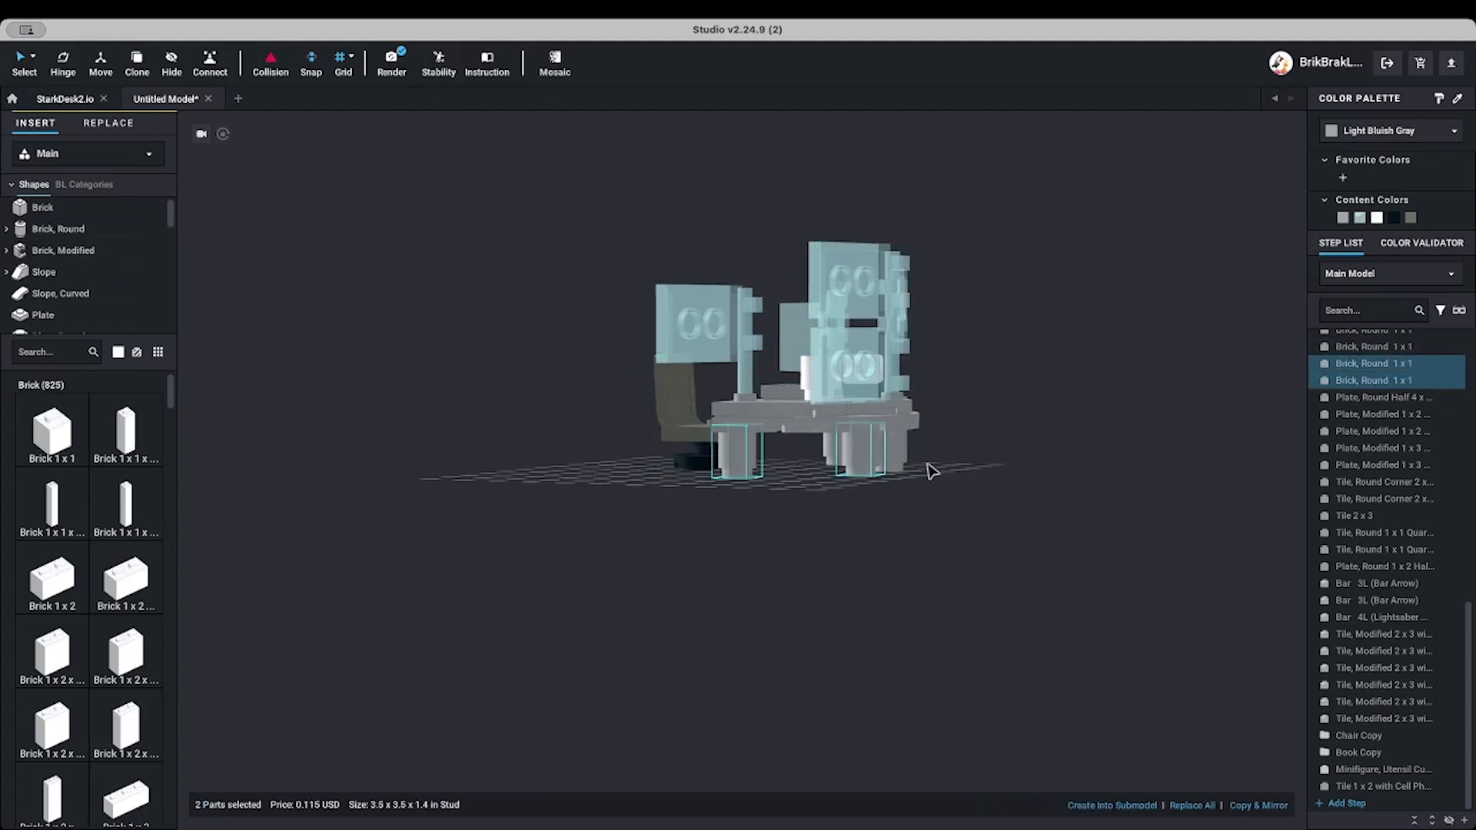
pyautogui.keyDown('shift'); pyautogui.click(929, 471); pyautogui.keyUp('shift')
pyautogui.moveTo(975, 470); pyautogui.dragTo(916, 472, button='right')
pyautogui.keyDown('shift'); pyautogui.click(861, 471); pyautogui.keyUp('shift')
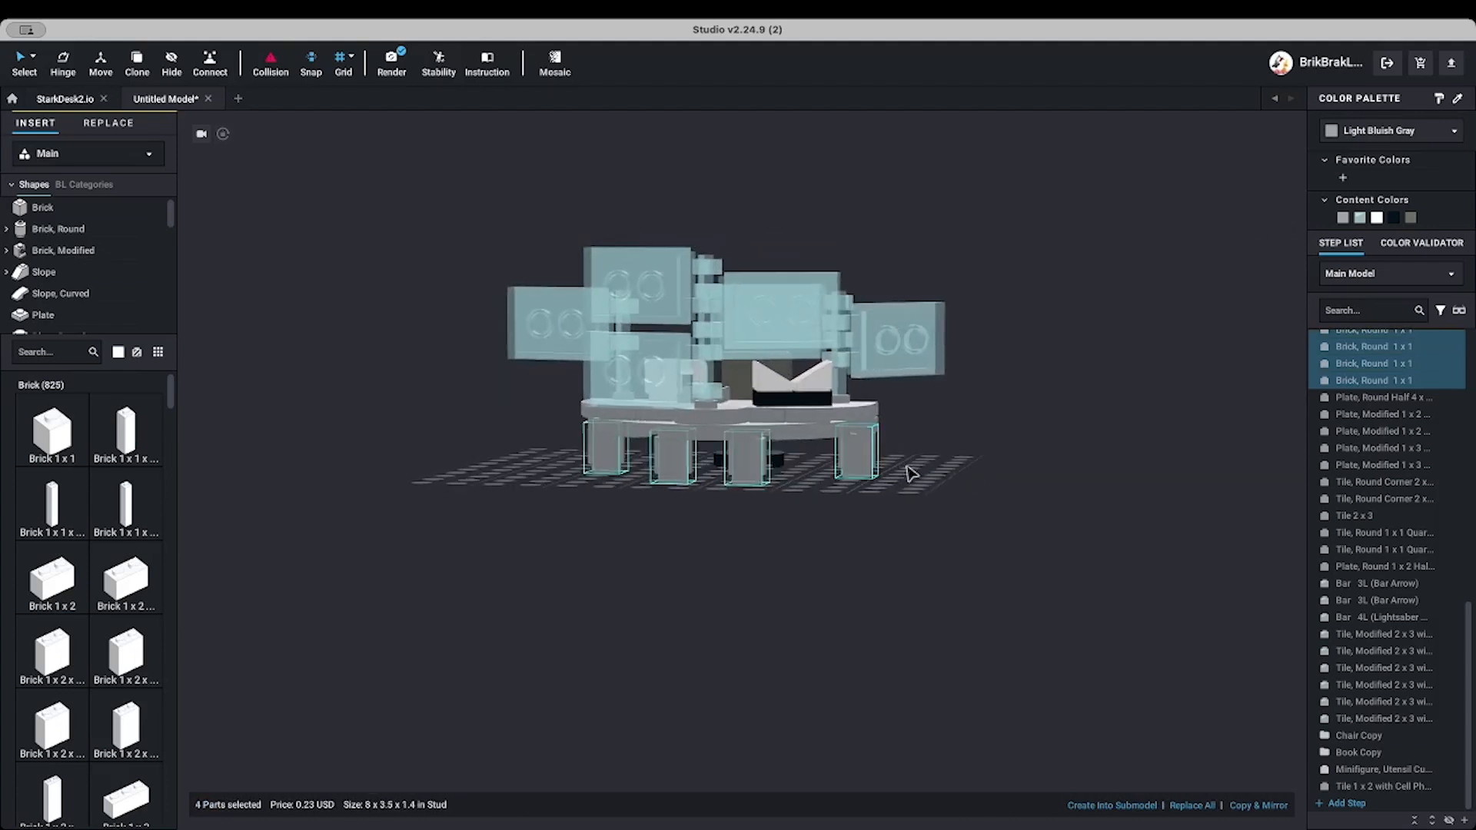
pyautogui.scroll(1, 1390, 469)
pyautogui.scroll(1, 1390, 470)
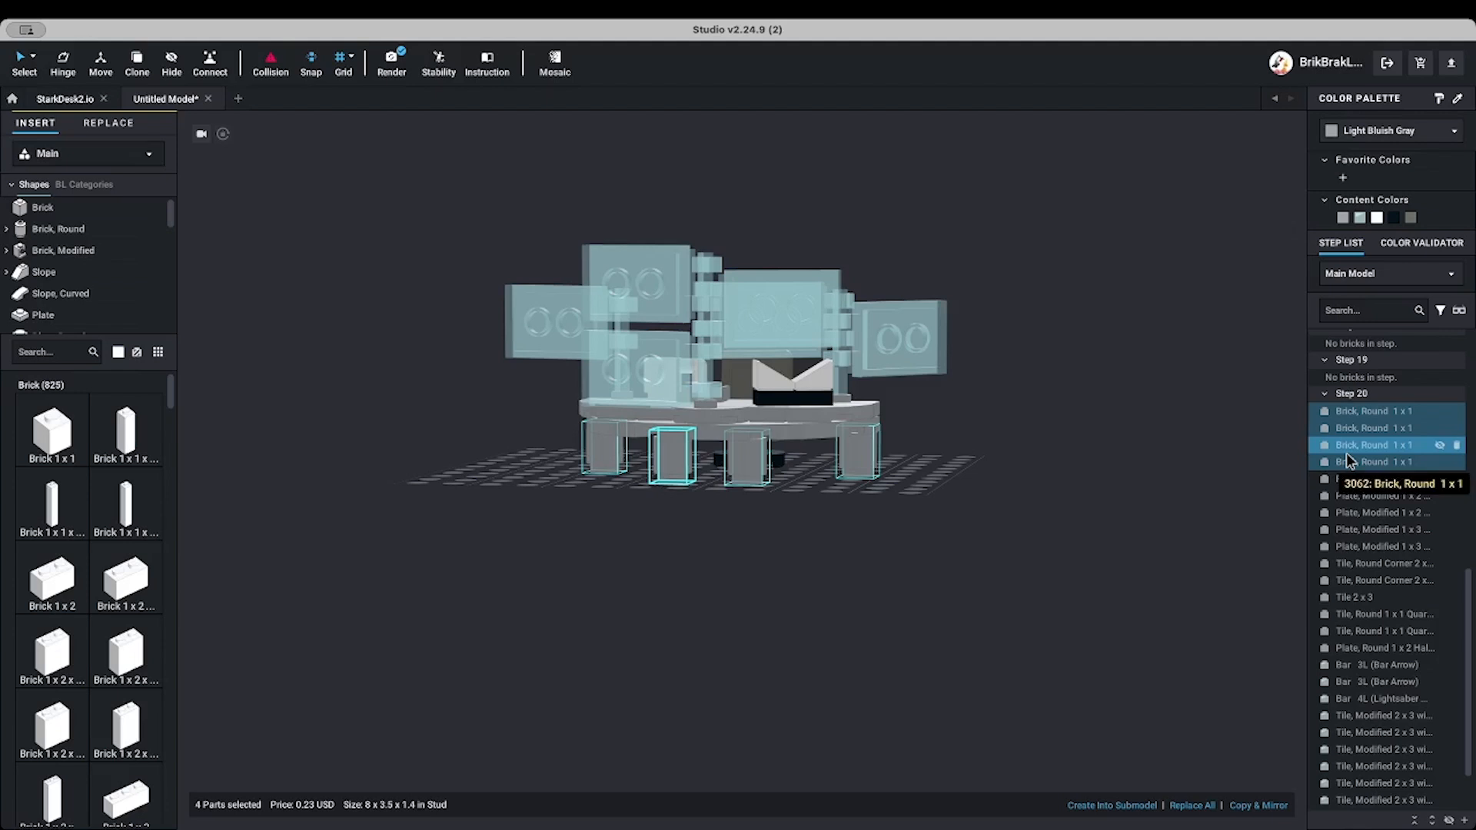
pyautogui.rightClick(1350, 459)
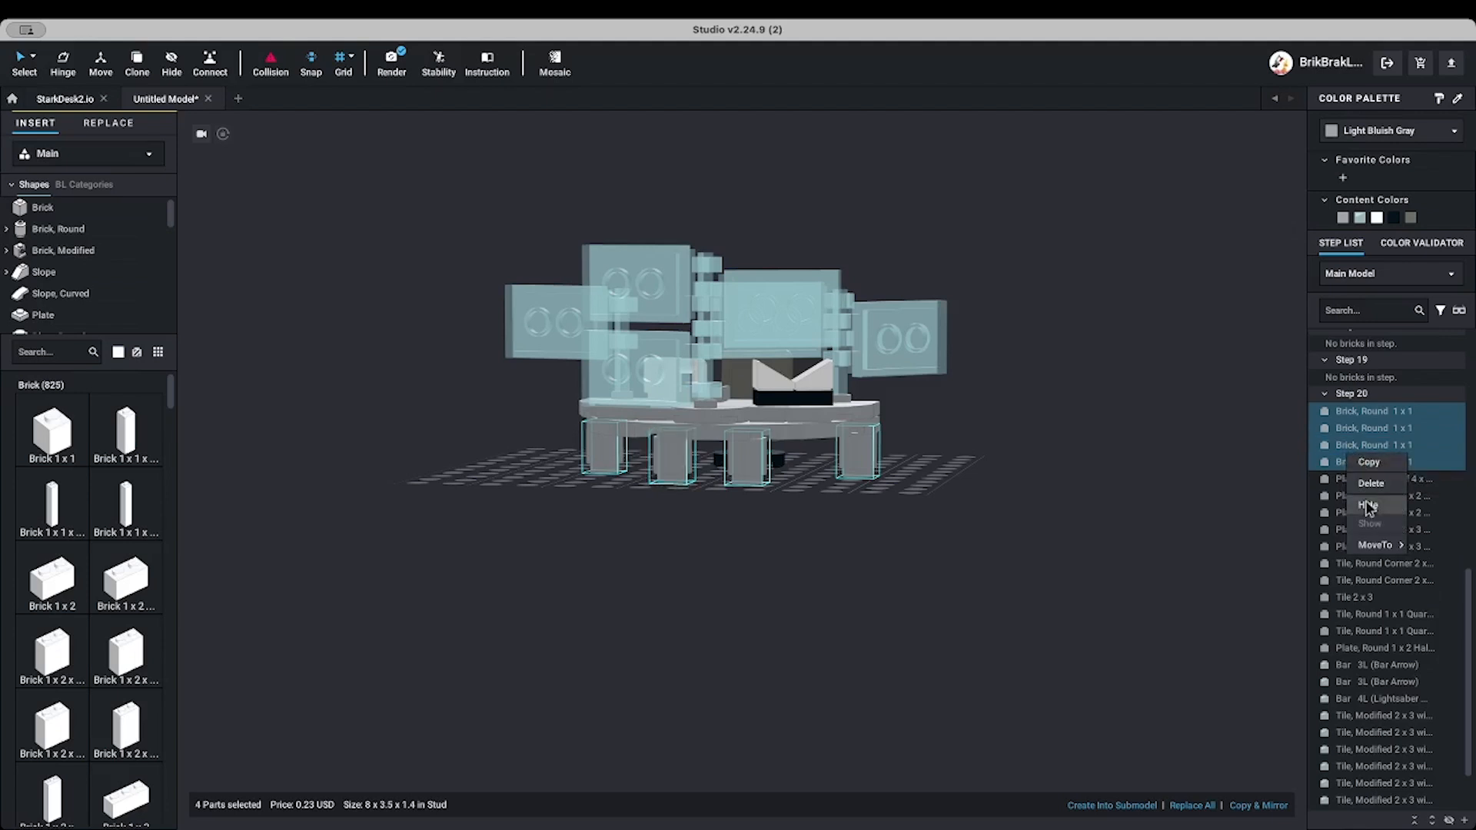
pyautogui.moveTo(1370, 548)
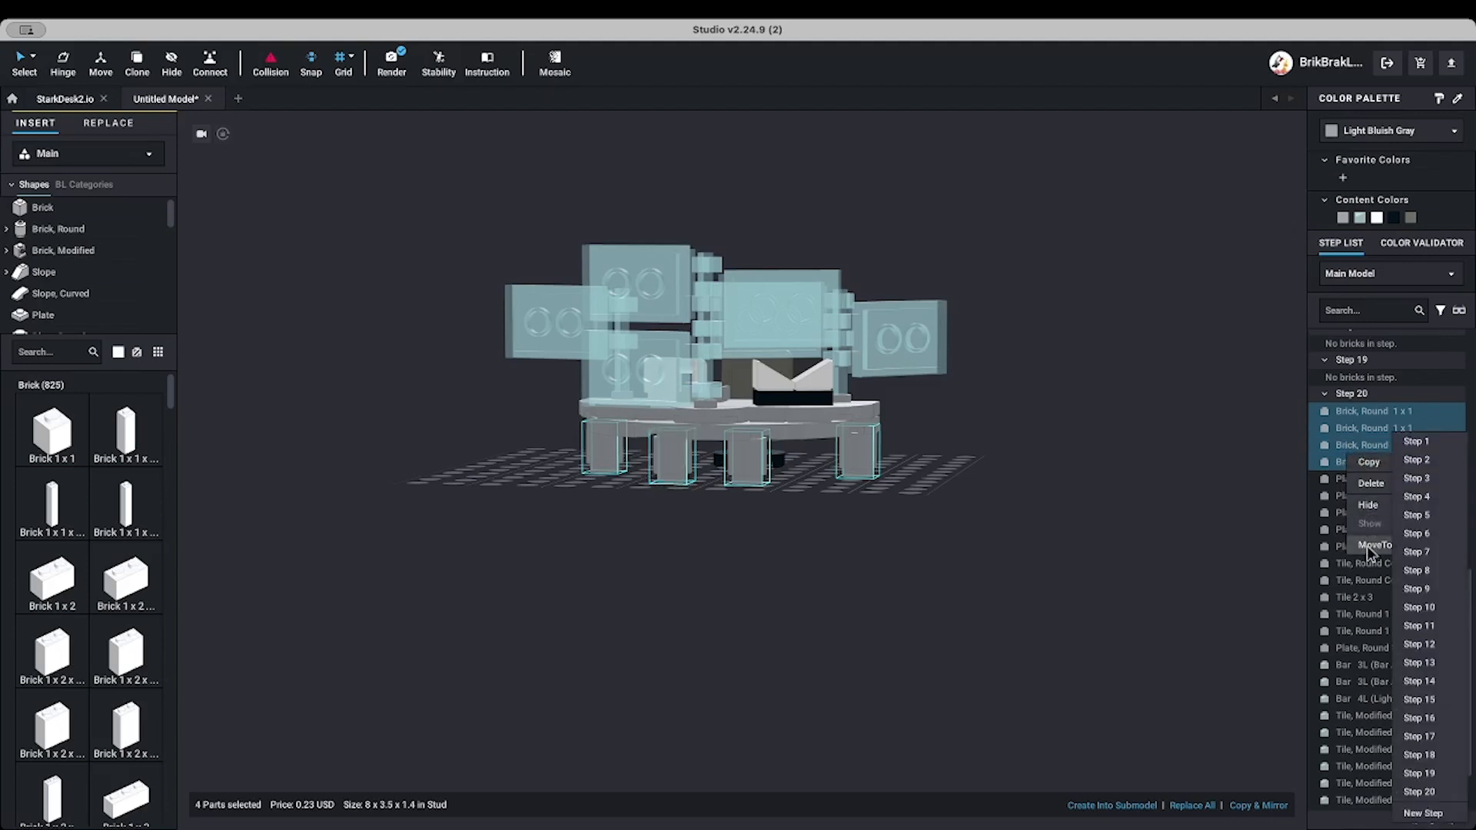
pyautogui.click(1439, 444)
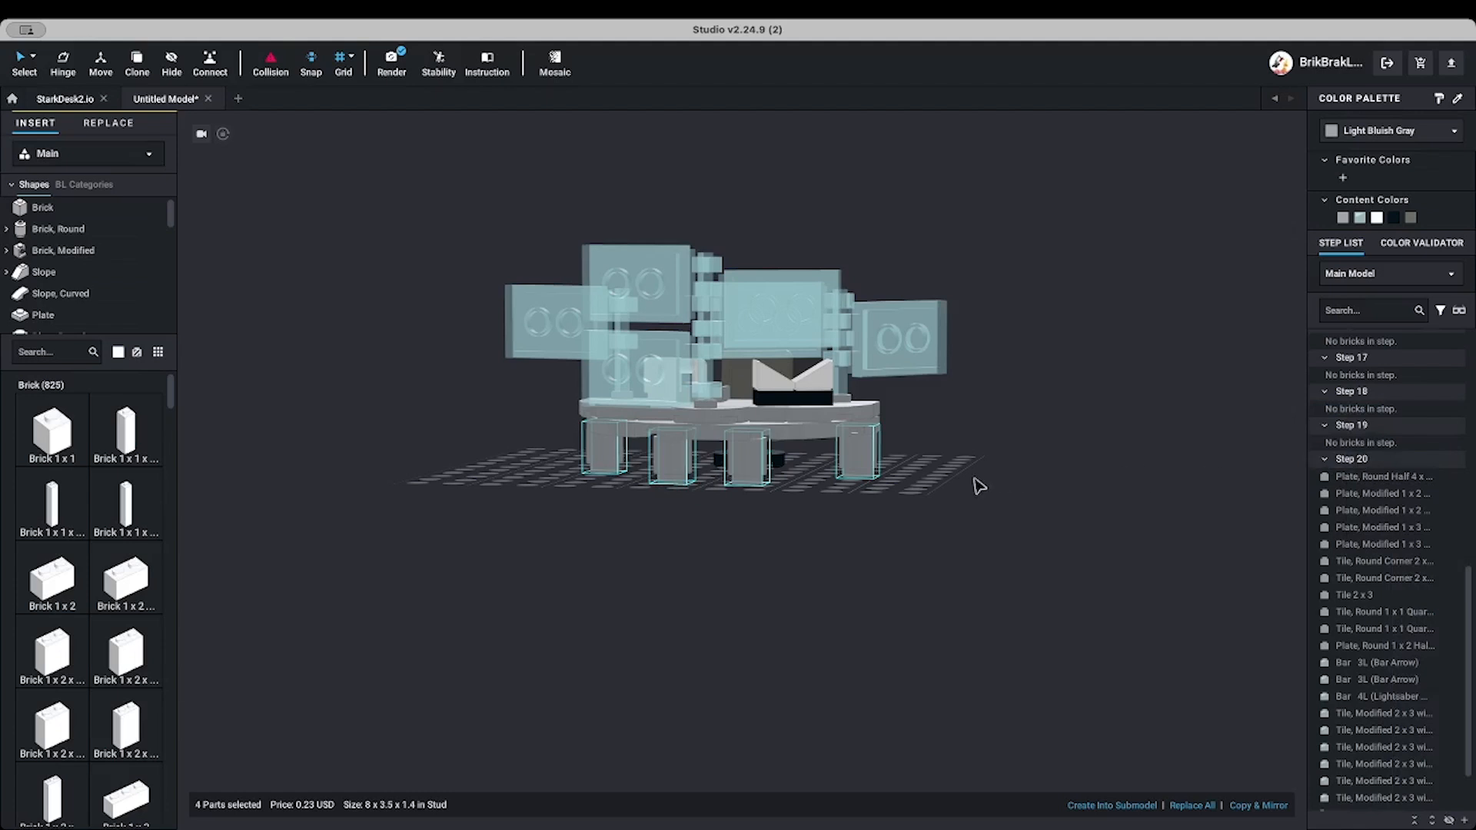
# Hide the four desk legs in the model and show all hidden items again
pyautogui.rightClick(866, 465)
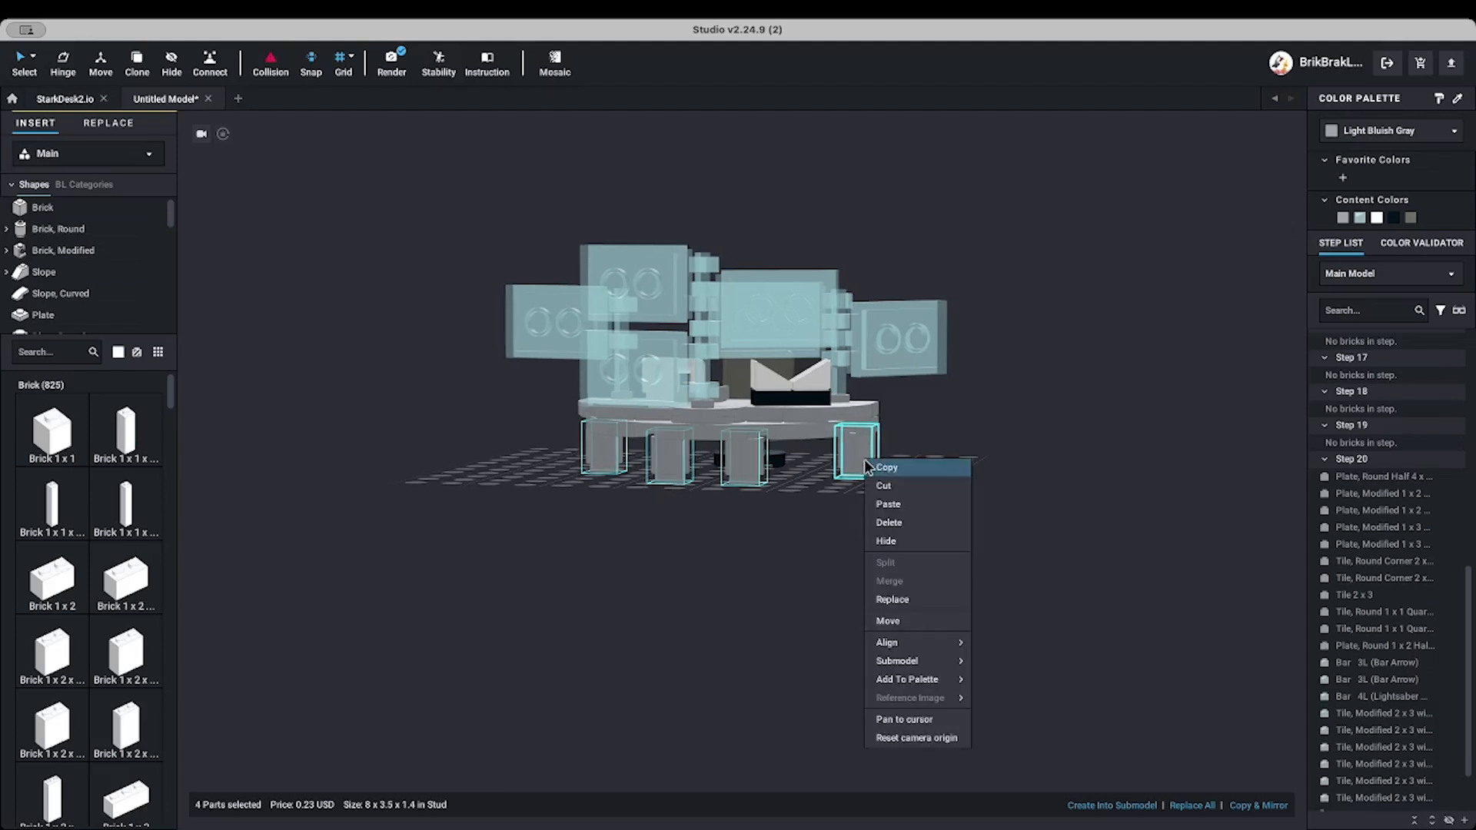
pyautogui.click(885, 541)
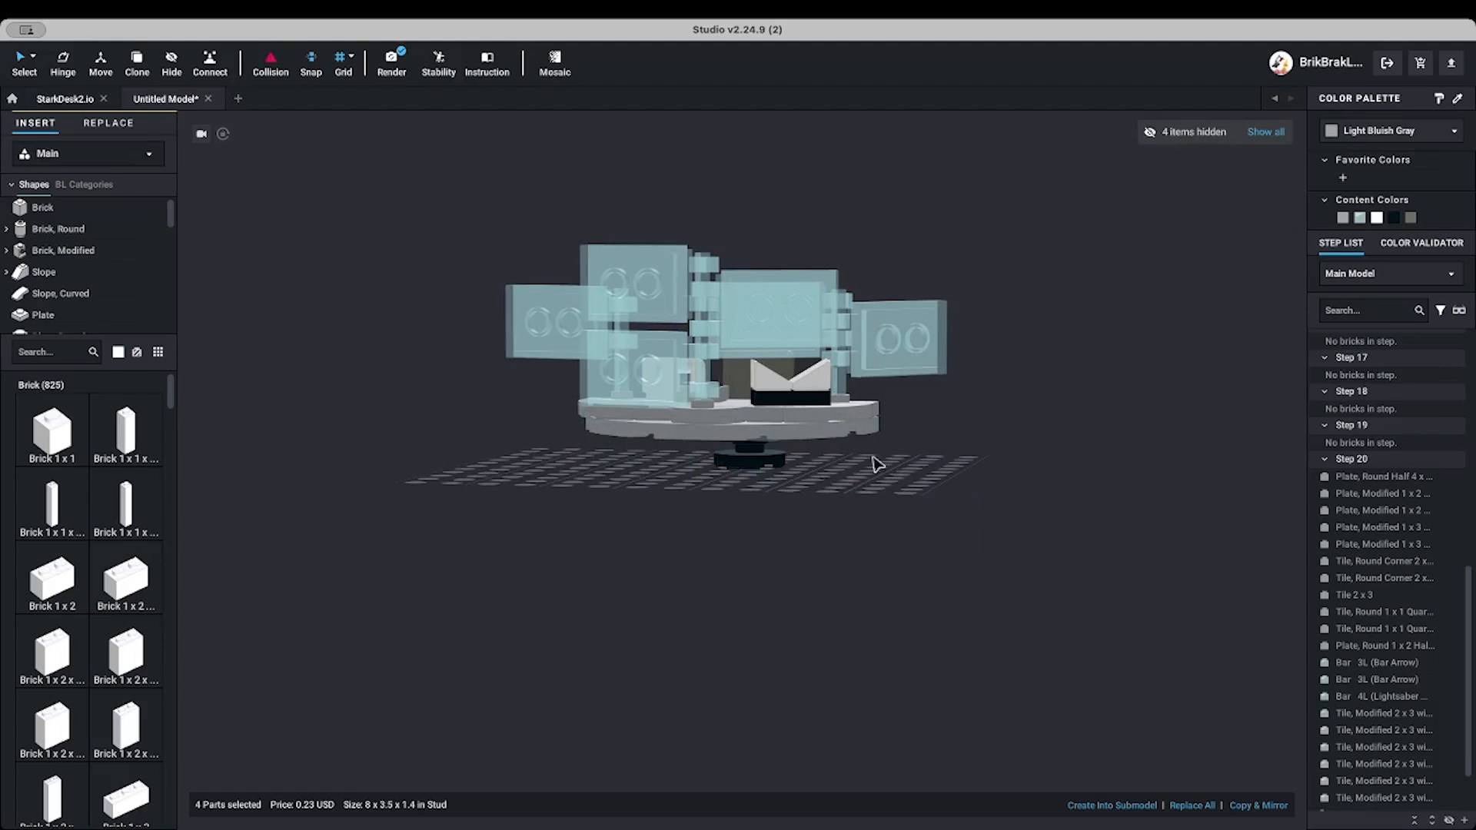
pyautogui.click(1267, 135)
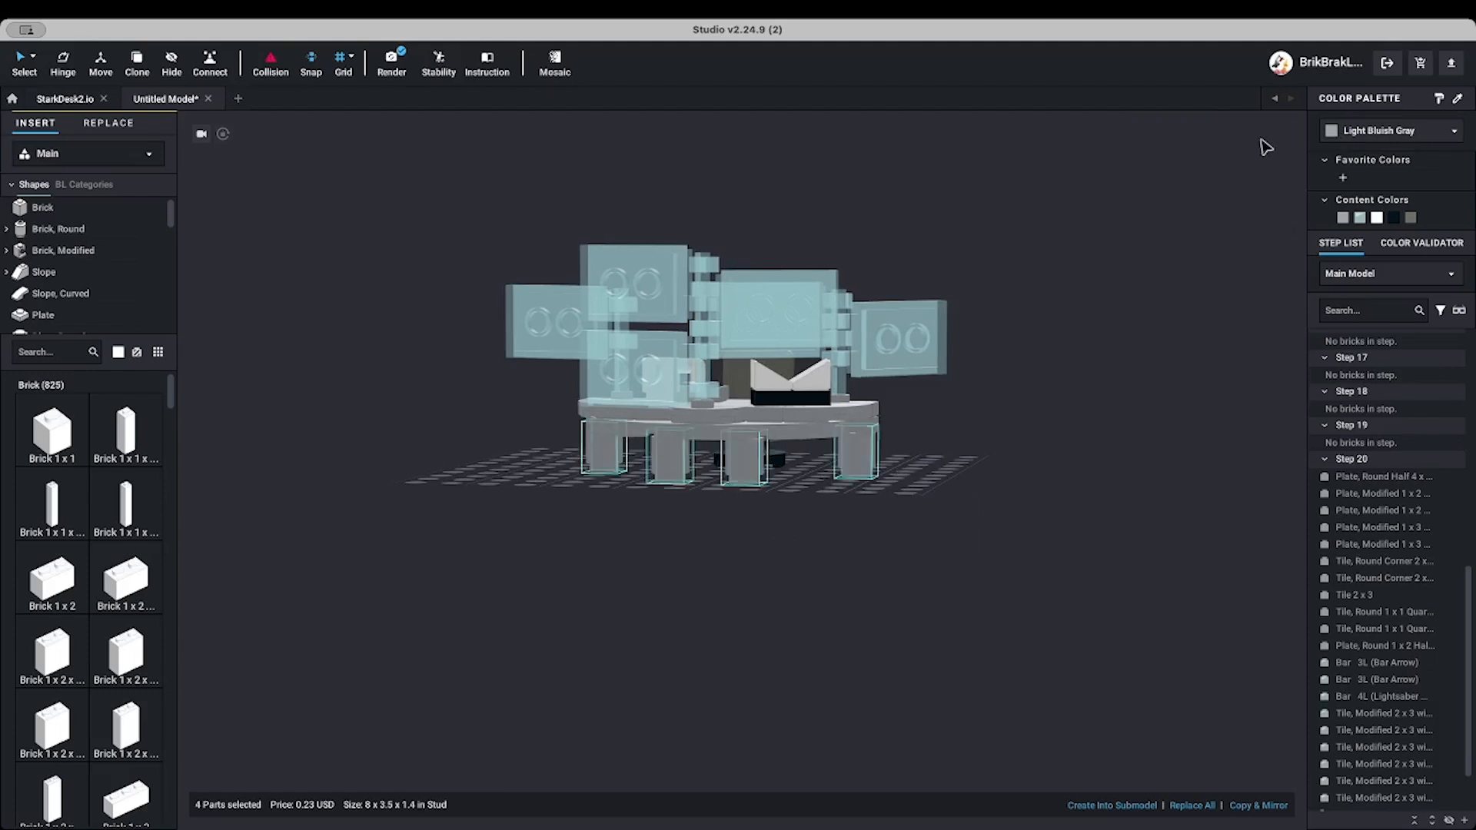
# Hide the four desk legs in the model to expose the underside of the desktop
pyautogui.rightClick(861, 455)
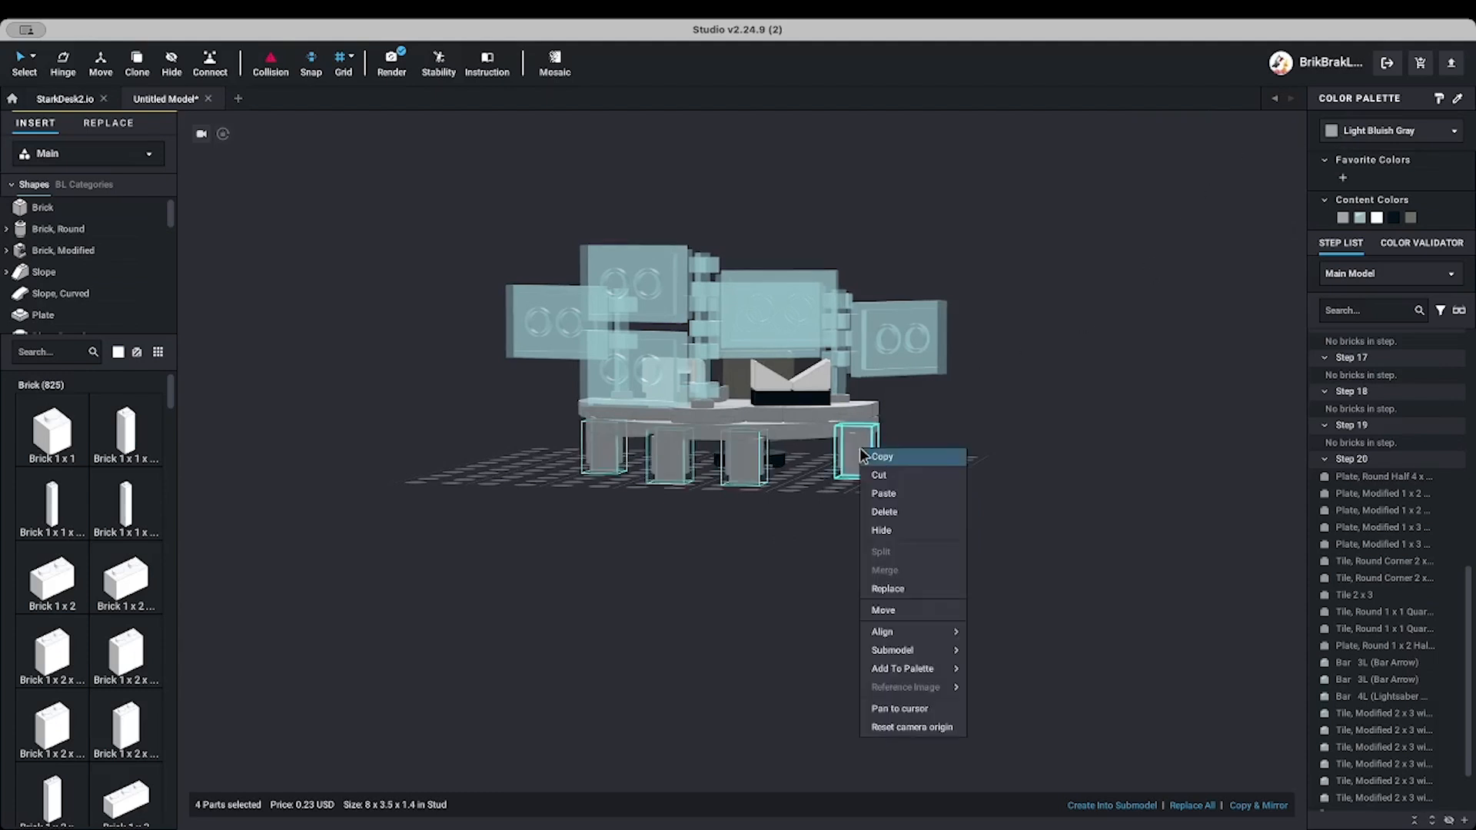
pyautogui.click(886, 538)
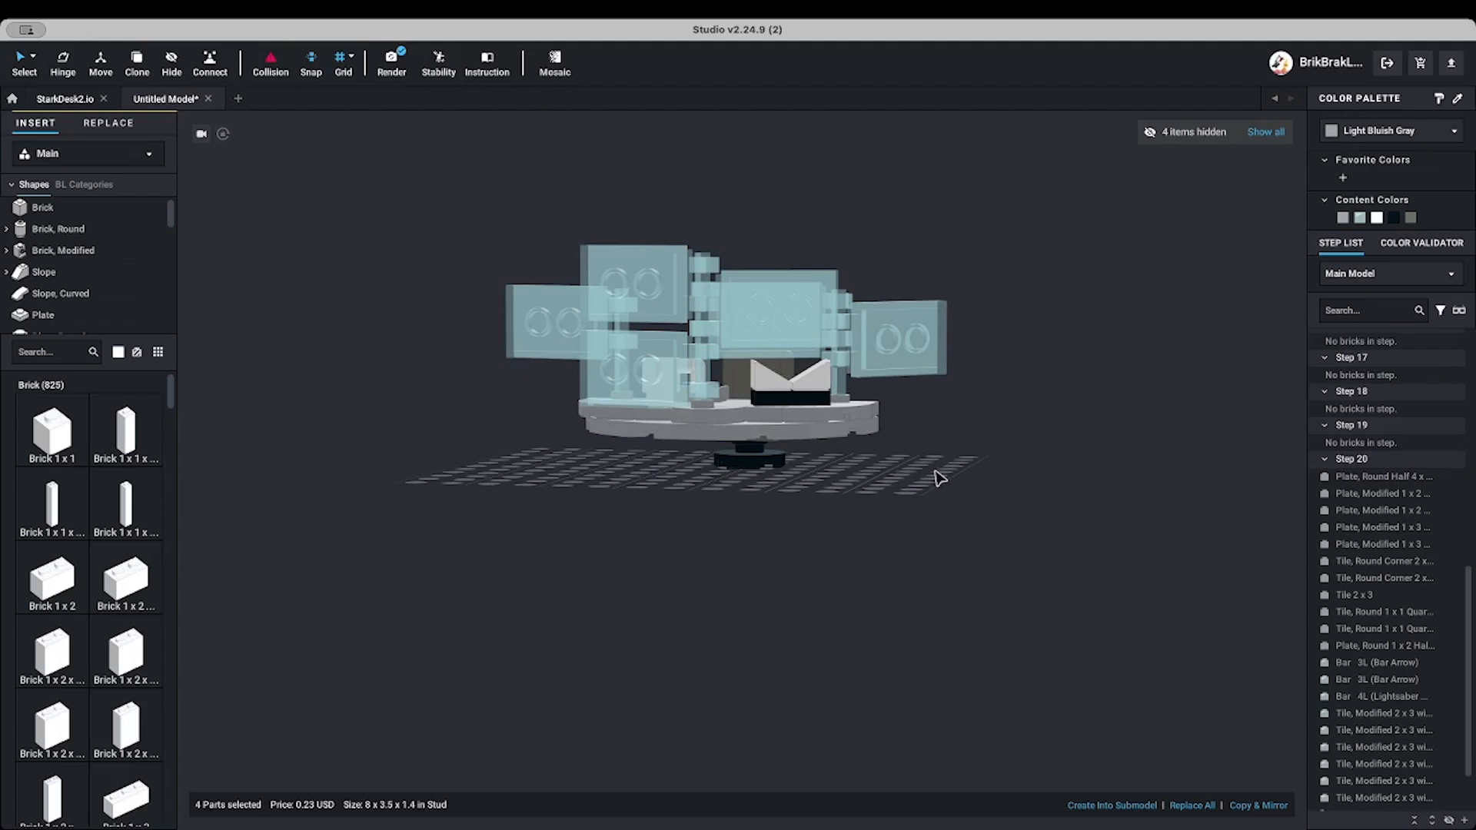
pyautogui.moveTo(940, 478); pyautogui.dragTo(897, 461, button='right')
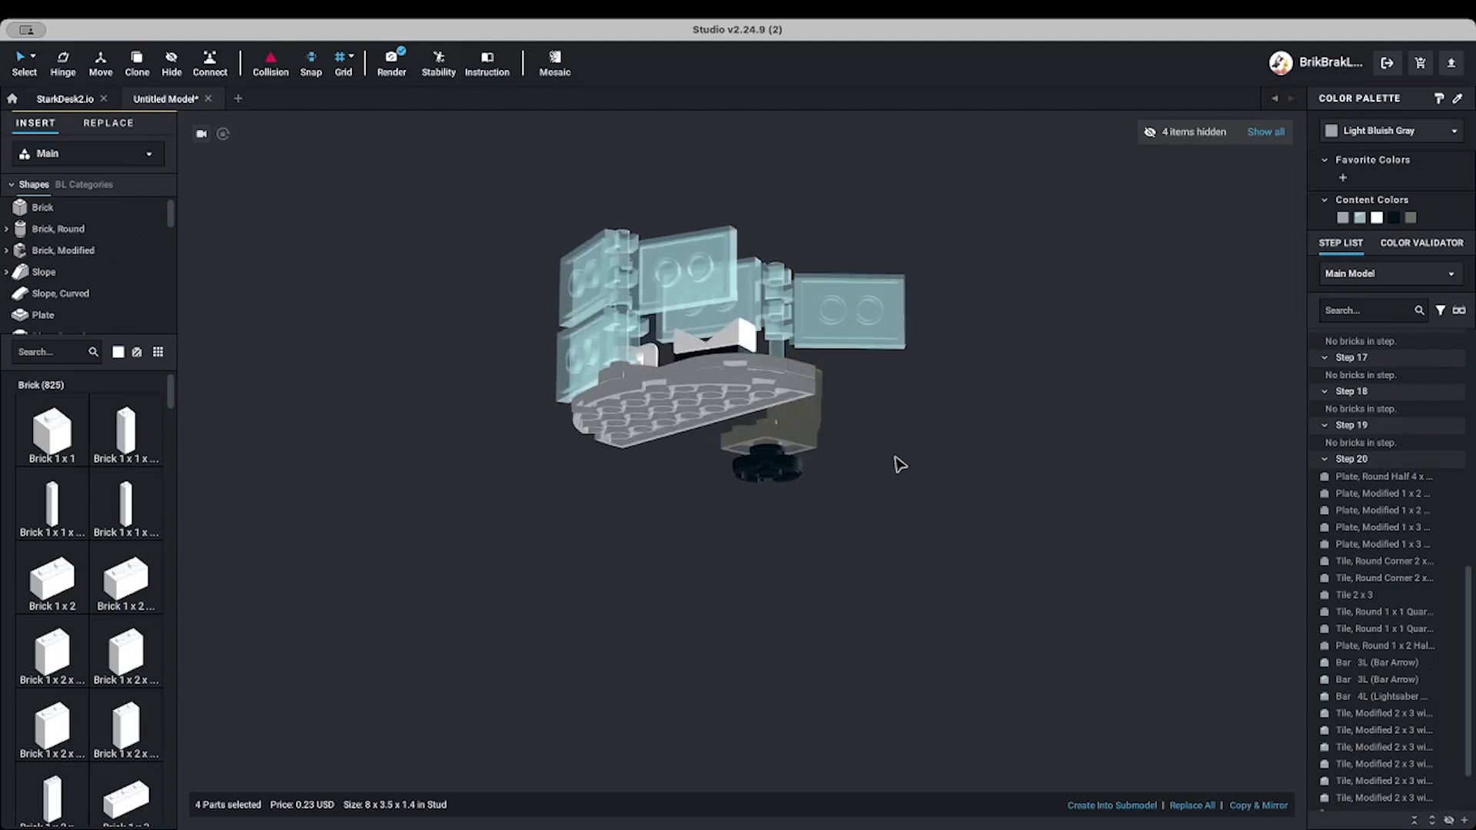
# Move the Plate, Round Half 4 x 8 under the desktop from Step 20 to Step 2, and hide it in the model
pyautogui.click(750, 400)
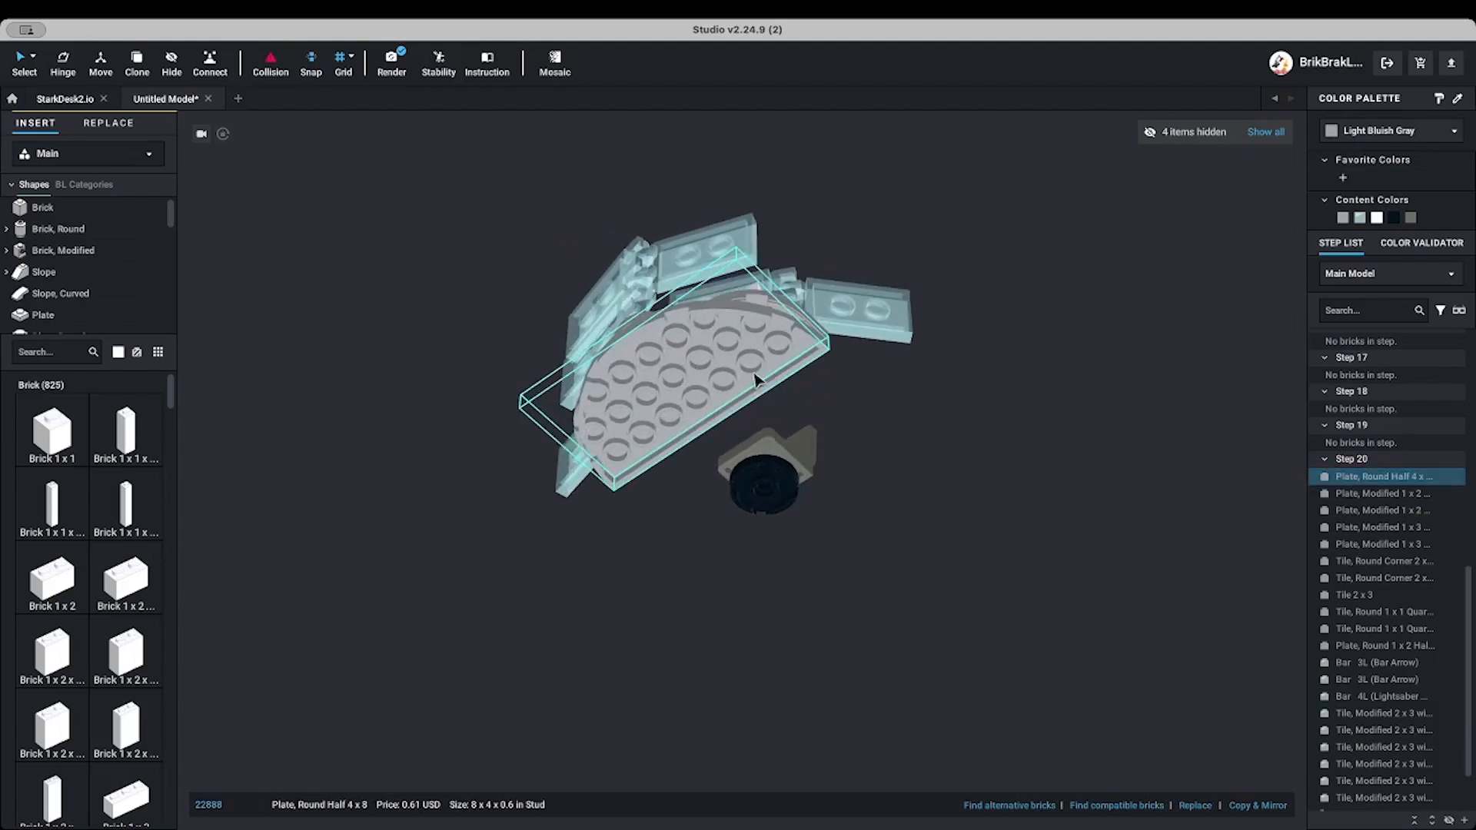
pyautogui.rightClick(1339, 476)
pyautogui.moveTo(1356, 568)
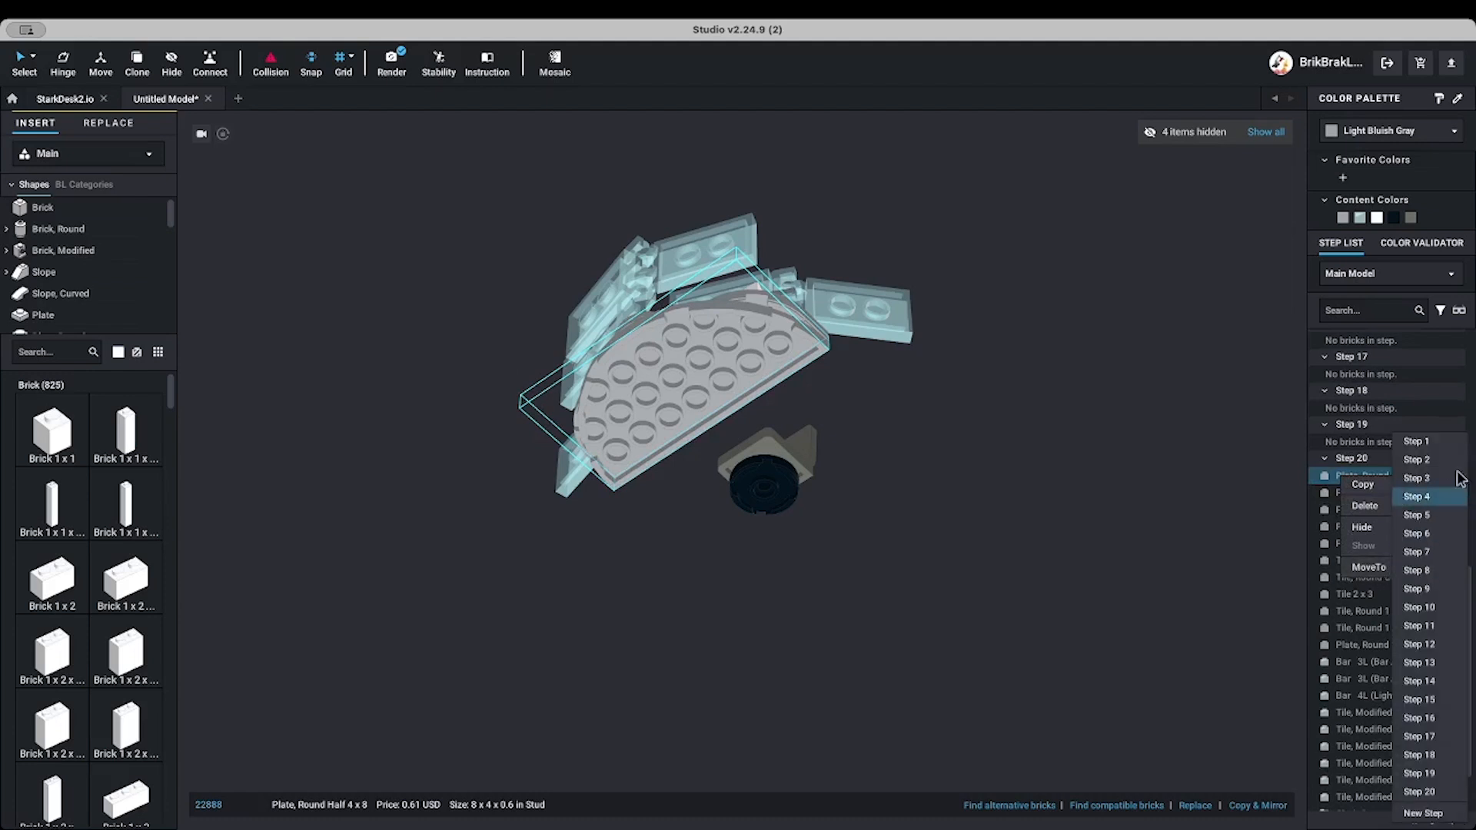
pyautogui.click(1417, 460)
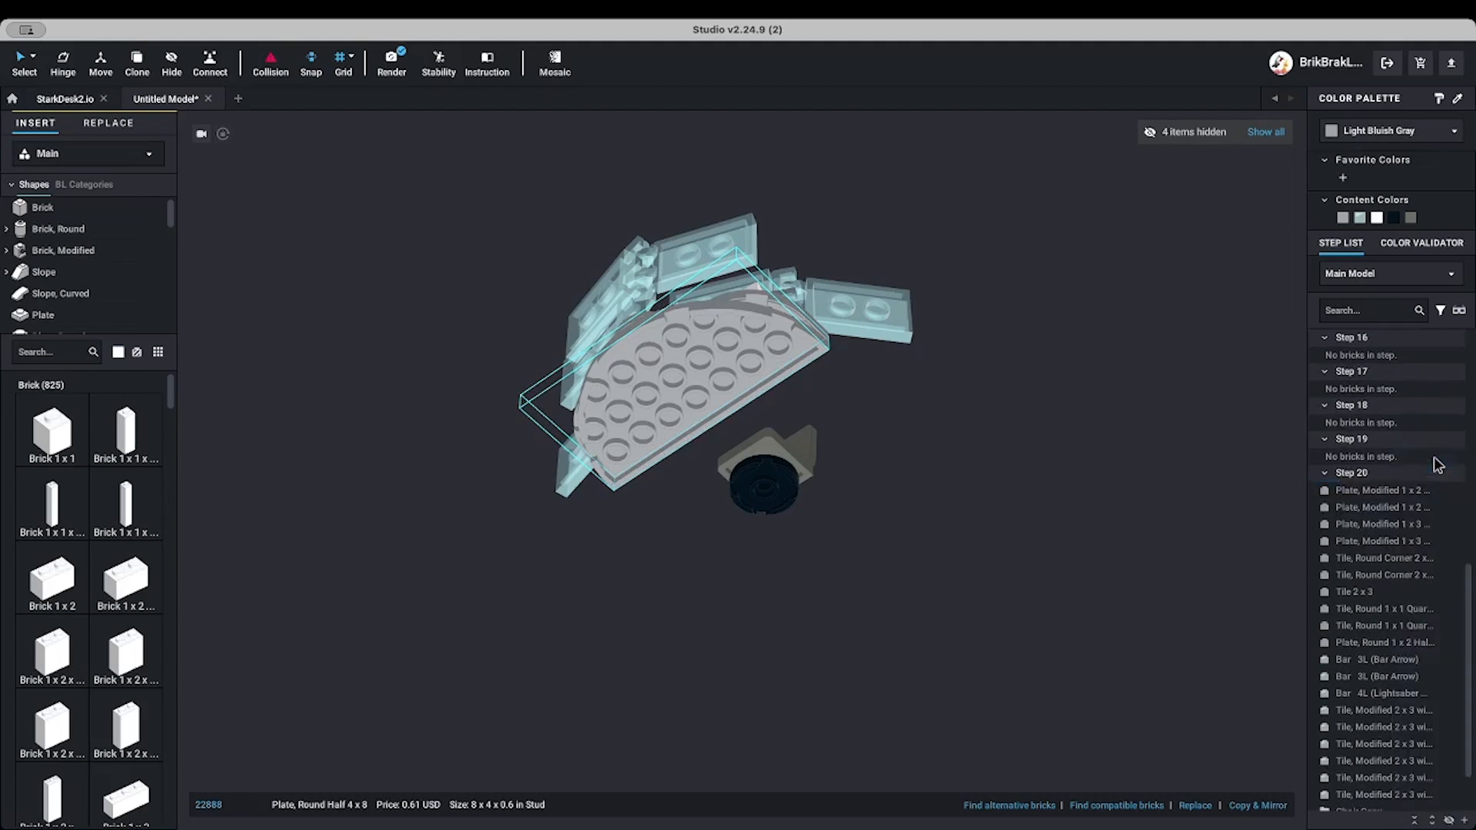
pyautogui.scroll(10, 1436, 464)
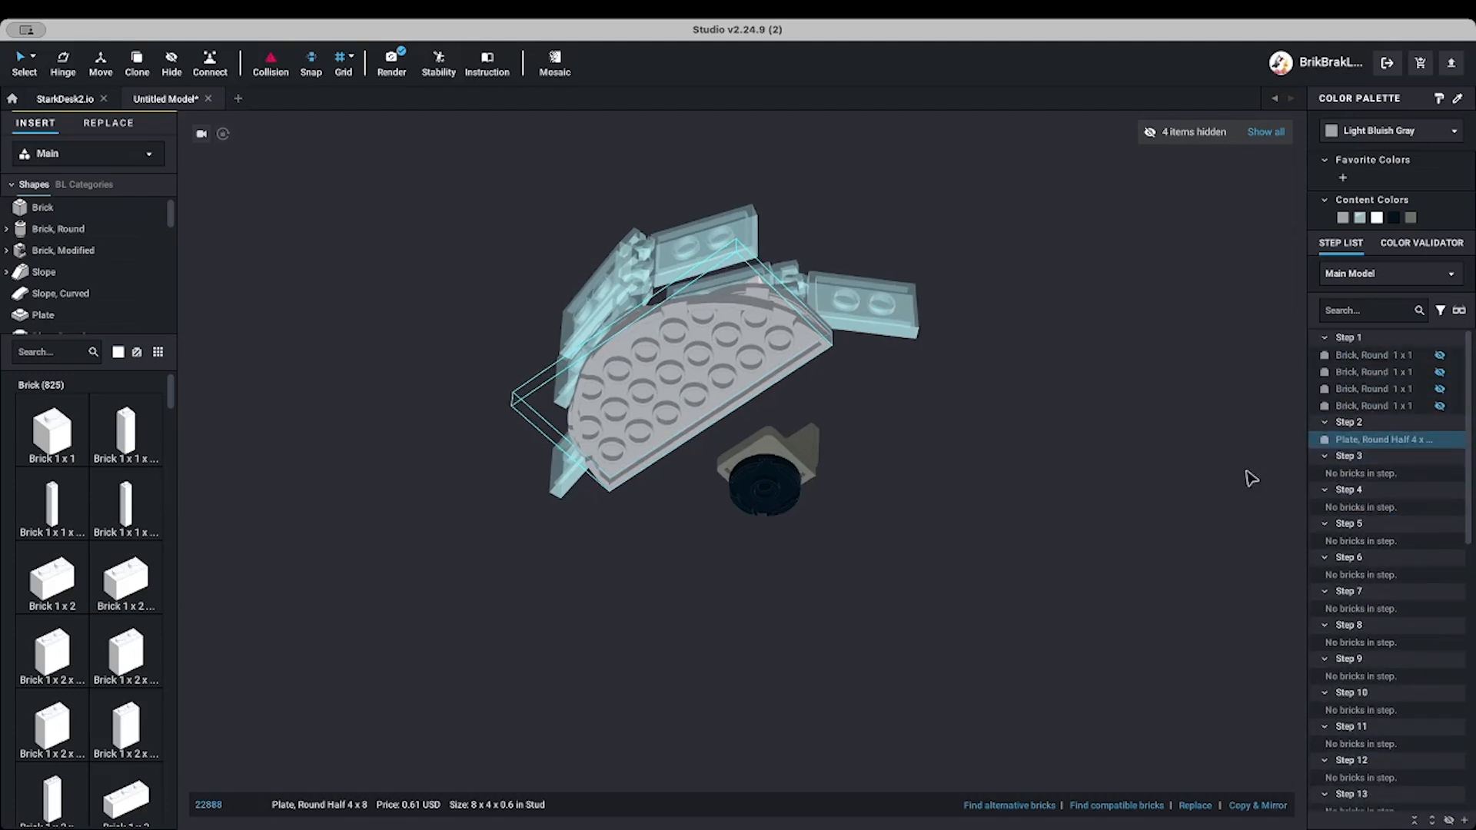
pyautogui.rightClick(665, 372)
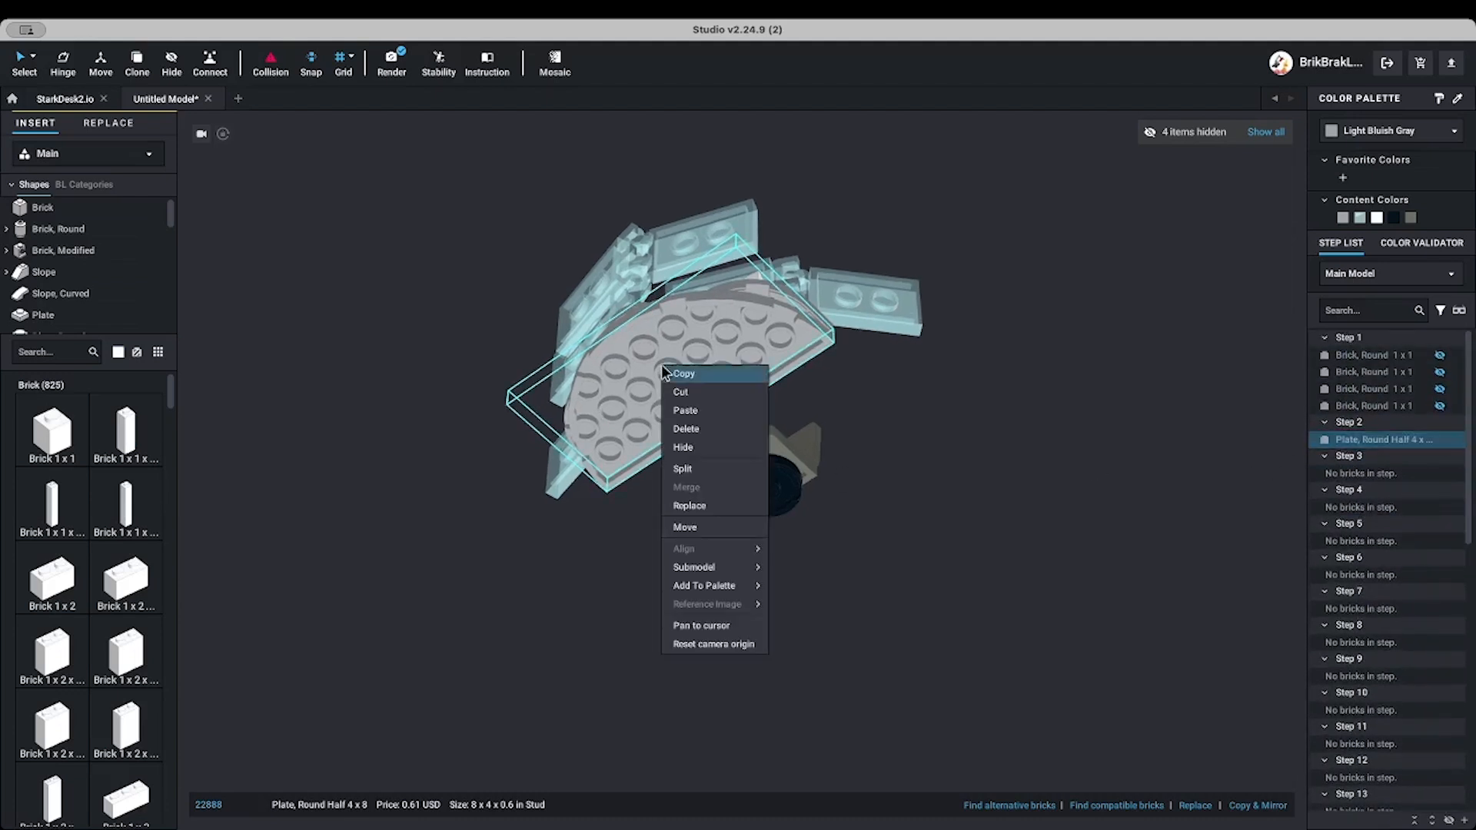
pyautogui.click(682, 446)
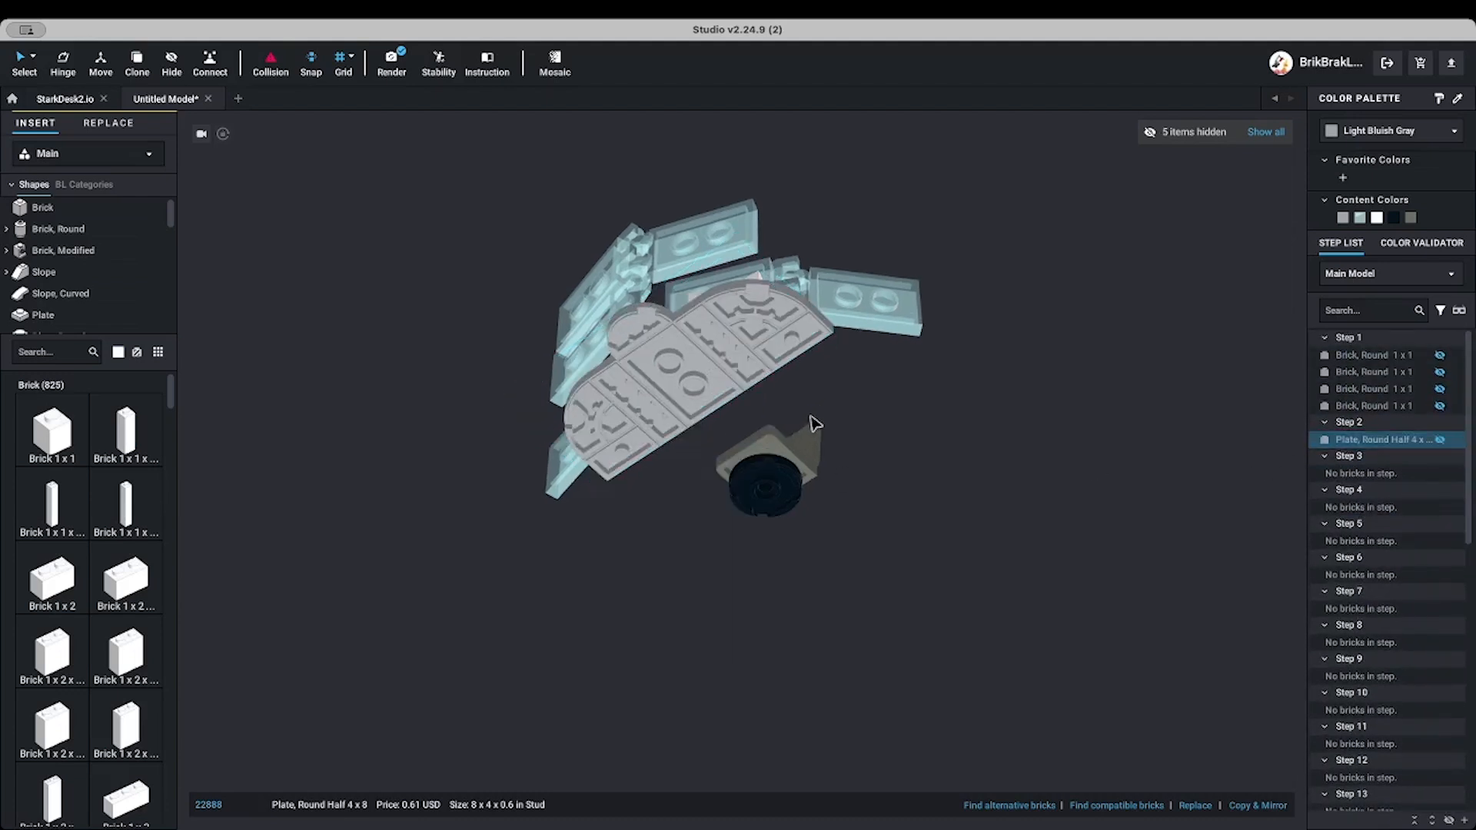
# Select the two 1 x 2 jumper plates and the two 1 x 3 double jumper plates in the desktop layer
pyautogui.moveTo(817, 423)
pyautogui.mouseDown(button='right')
pyautogui.moveTo(725, 418)
pyautogui.moveTo(821, 419)
pyautogui.mouseUp(button='right')
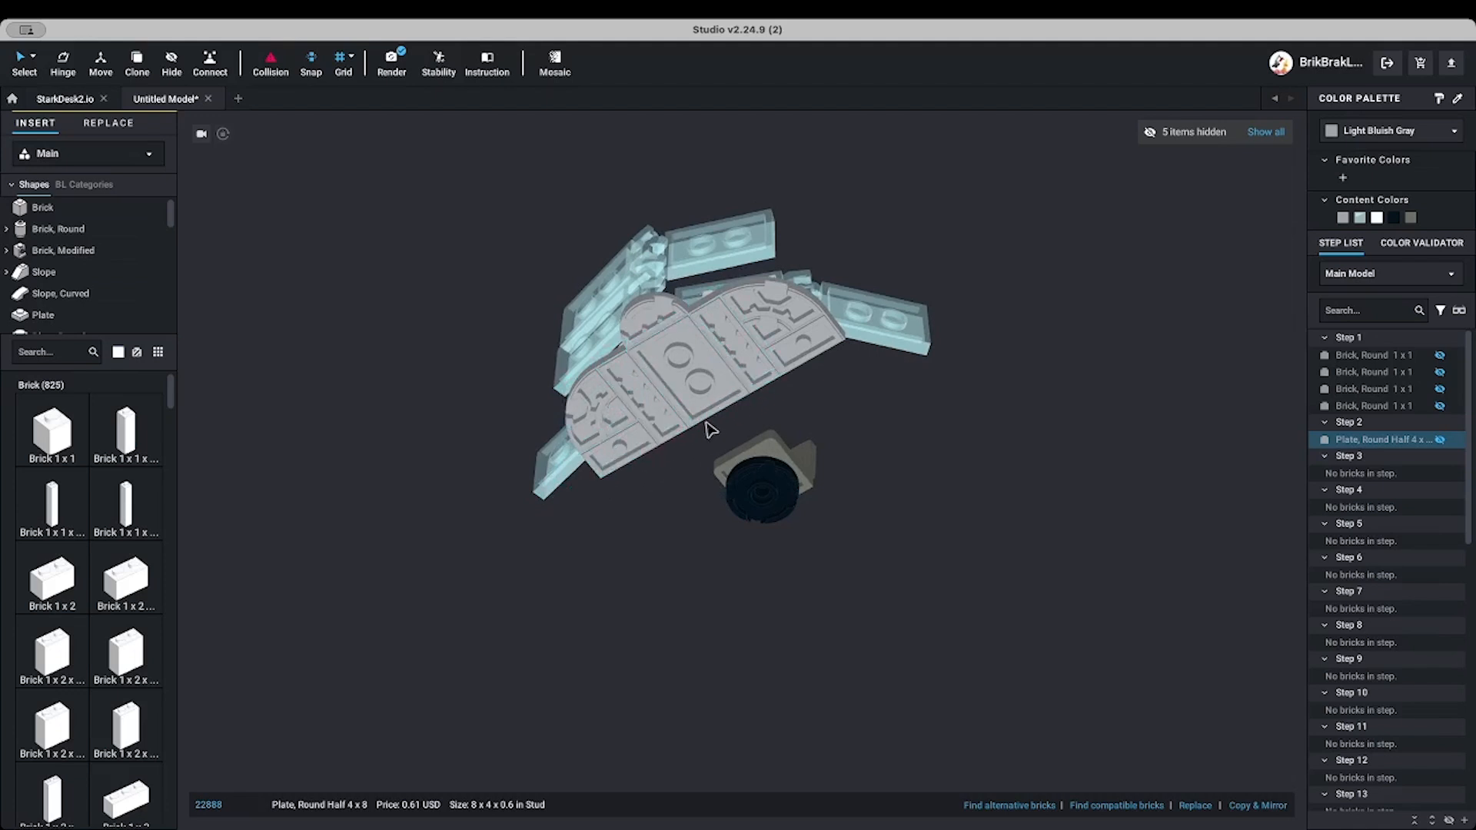
pyautogui.click(617, 454)
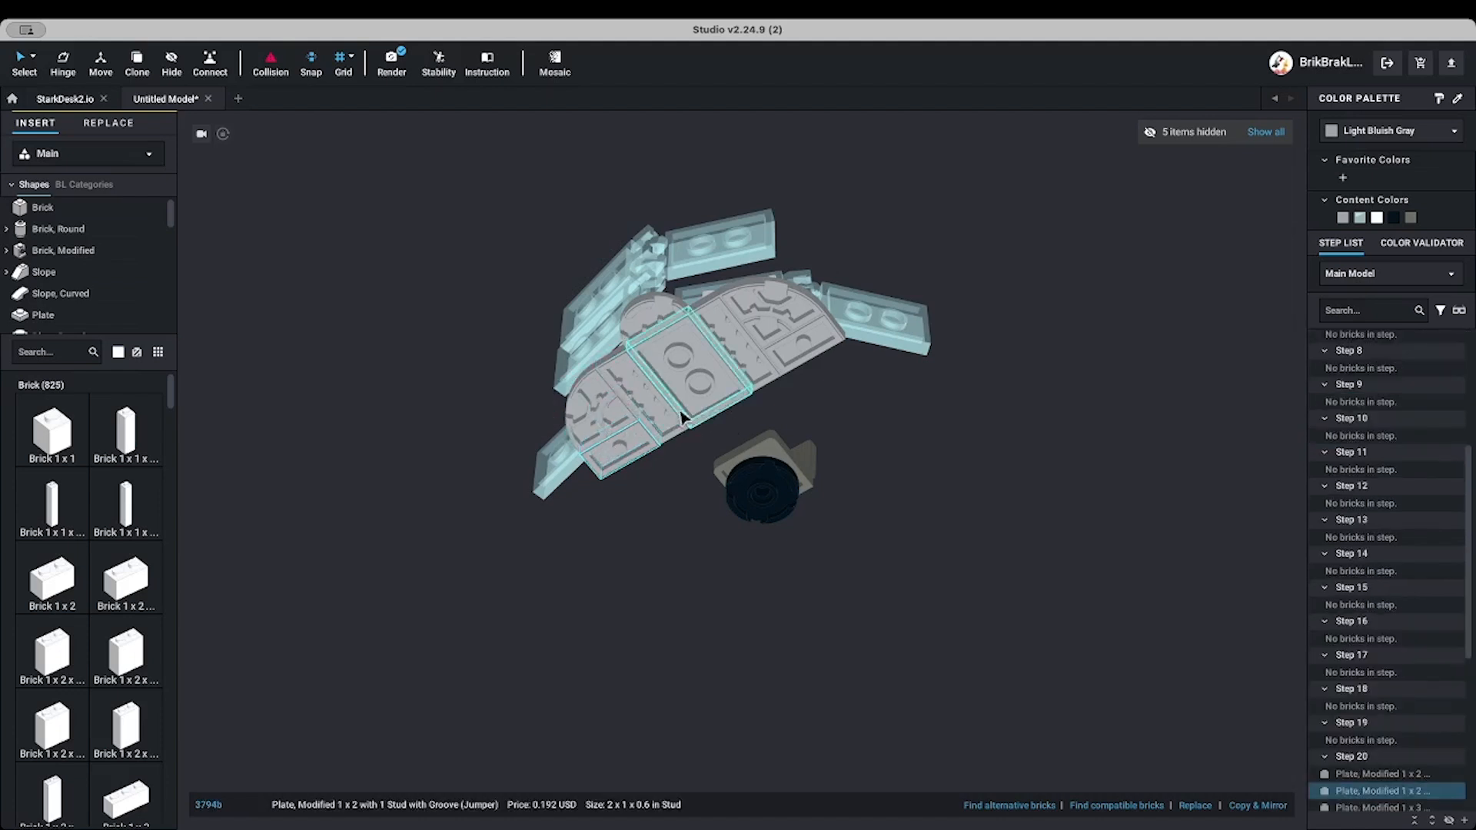
pyautogui.click(647, 419)
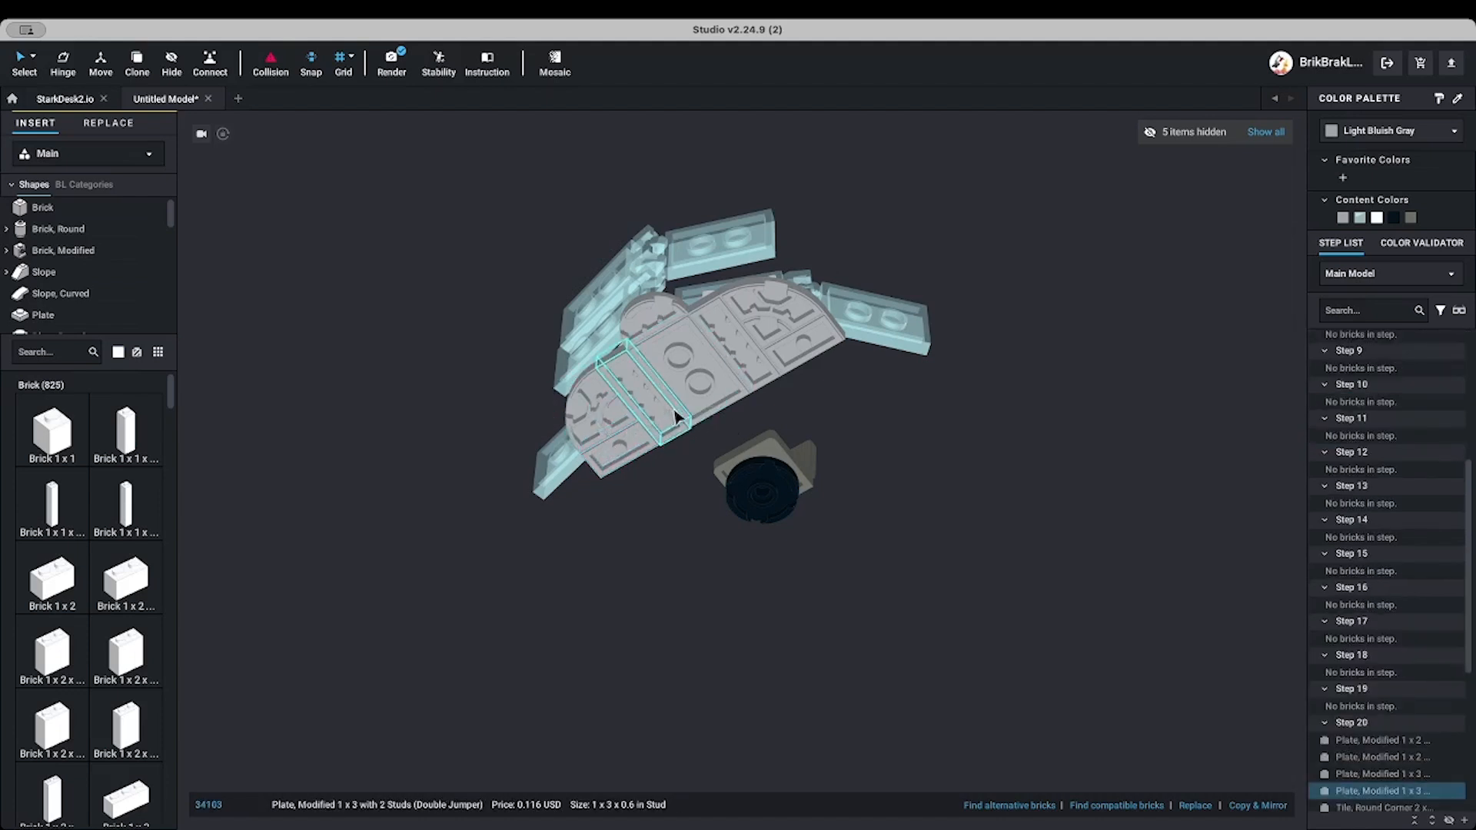
pyautogui.keyDown('shift'); pyautogui.click(761, 379); pyautogui.keyUp('shift')
pyautogui.keyDown('shift'); pyautogui.click(613, 440); pyautogui.keyUp('shift')
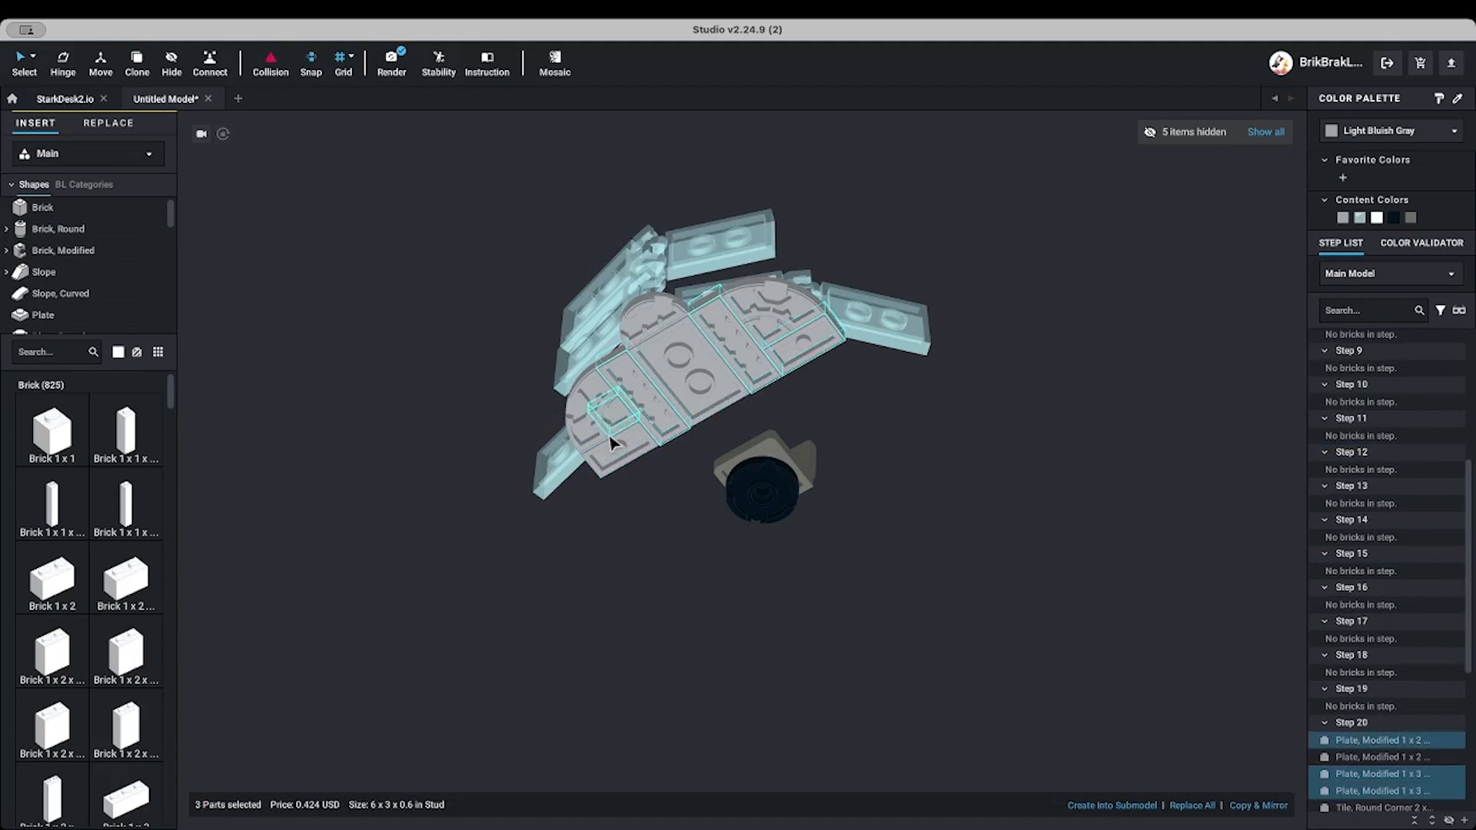
pyautogui.keyDown('shift'); pyautogui.click(613, 457); pyautogui.keyUp('shift')
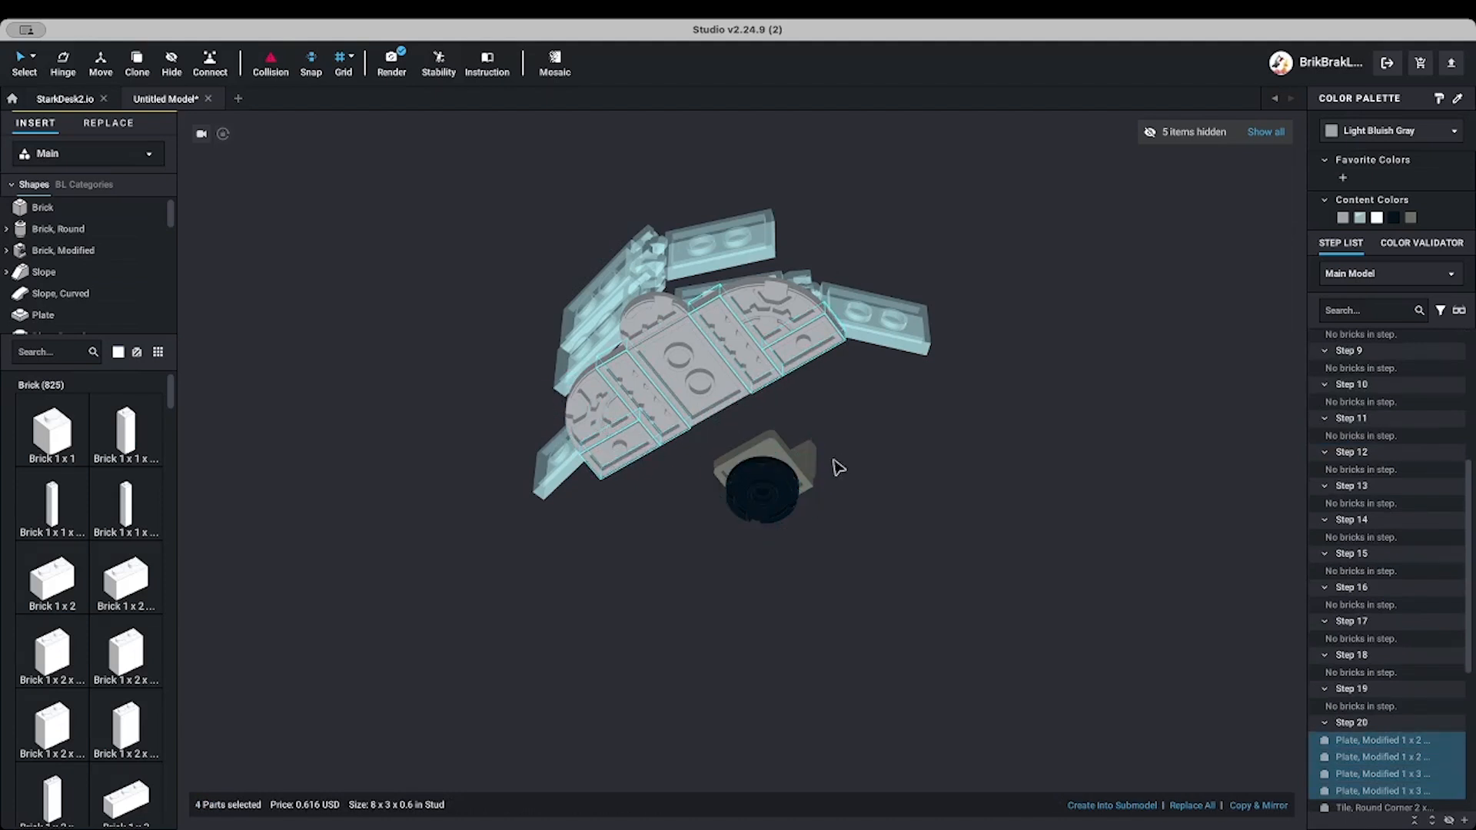
pyautogui.rightClick(1355, 729)
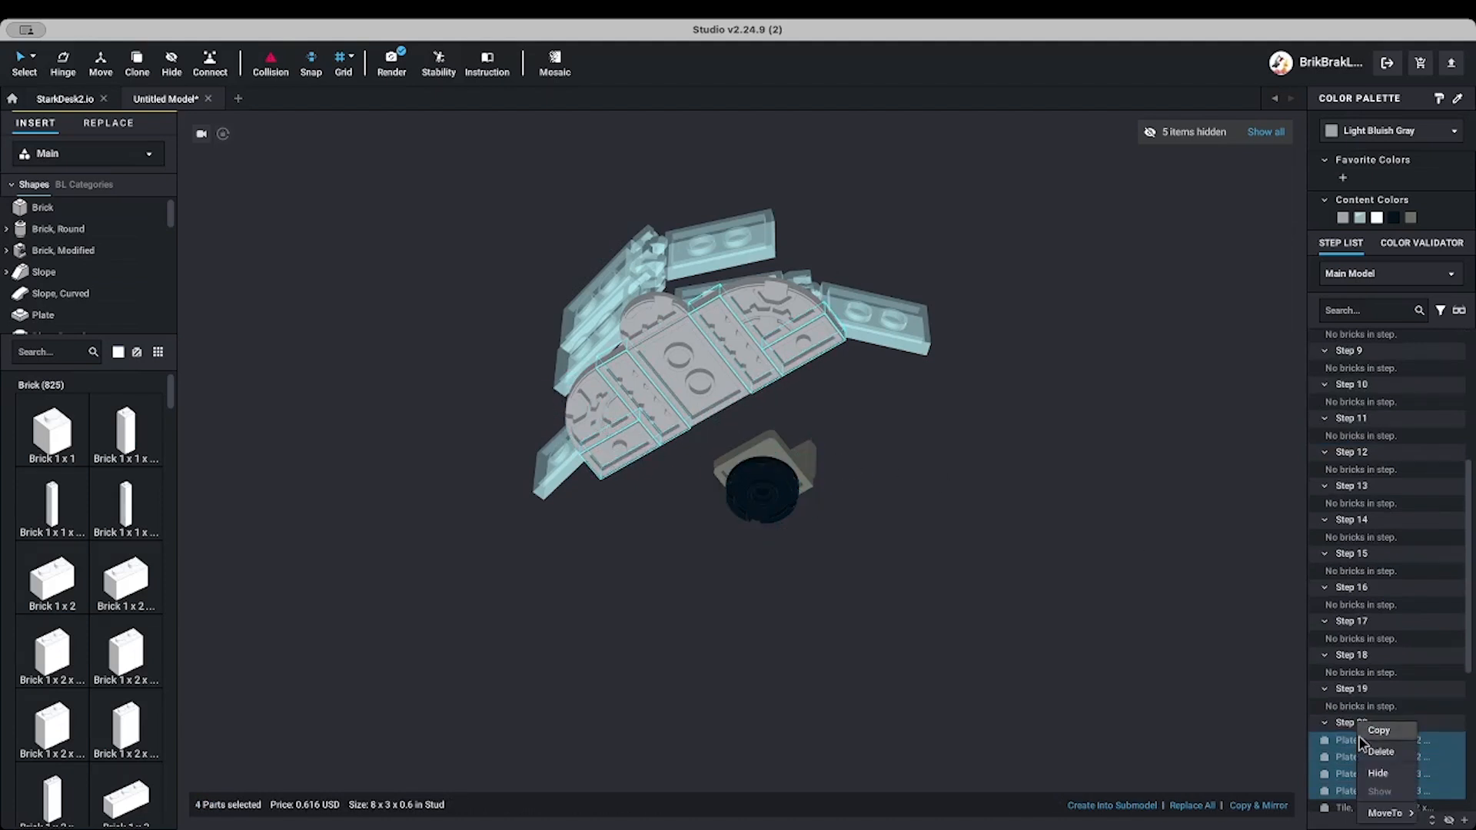
pyautogui.moveTo(1370, 814)
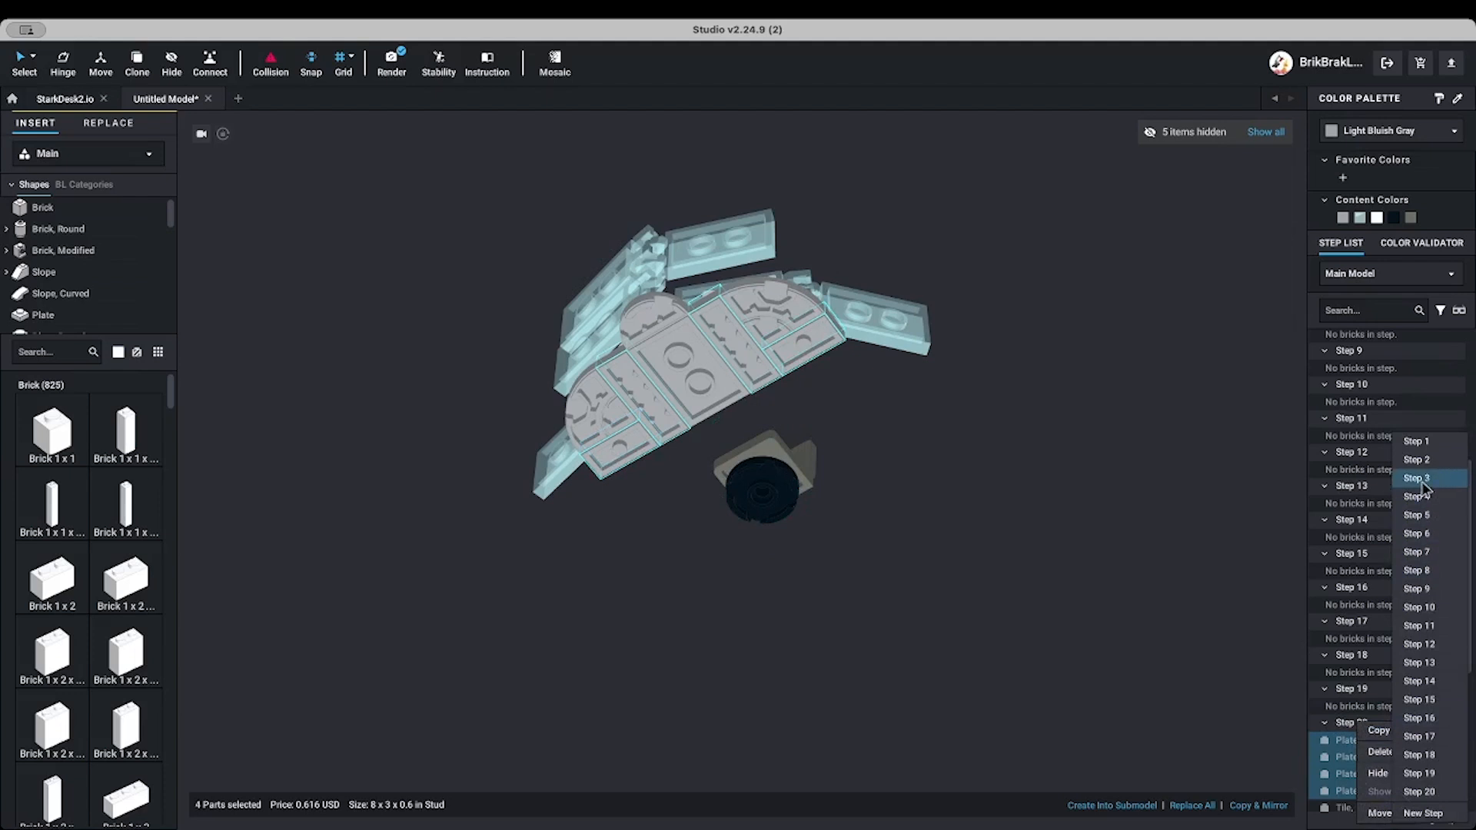
pyautogui.click(1195, 773)
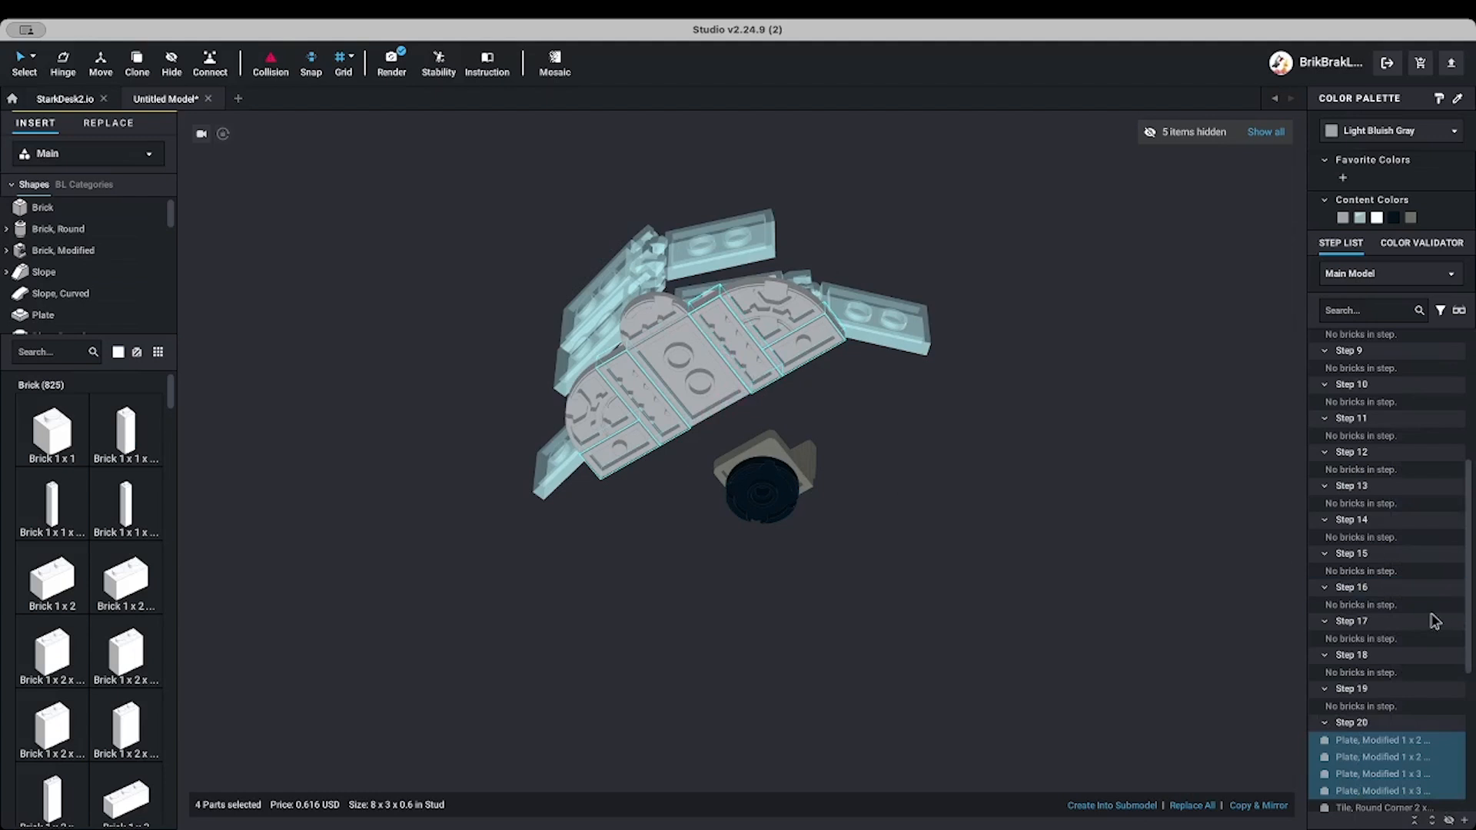
pyautogui.scroll(5, 1434, 621)
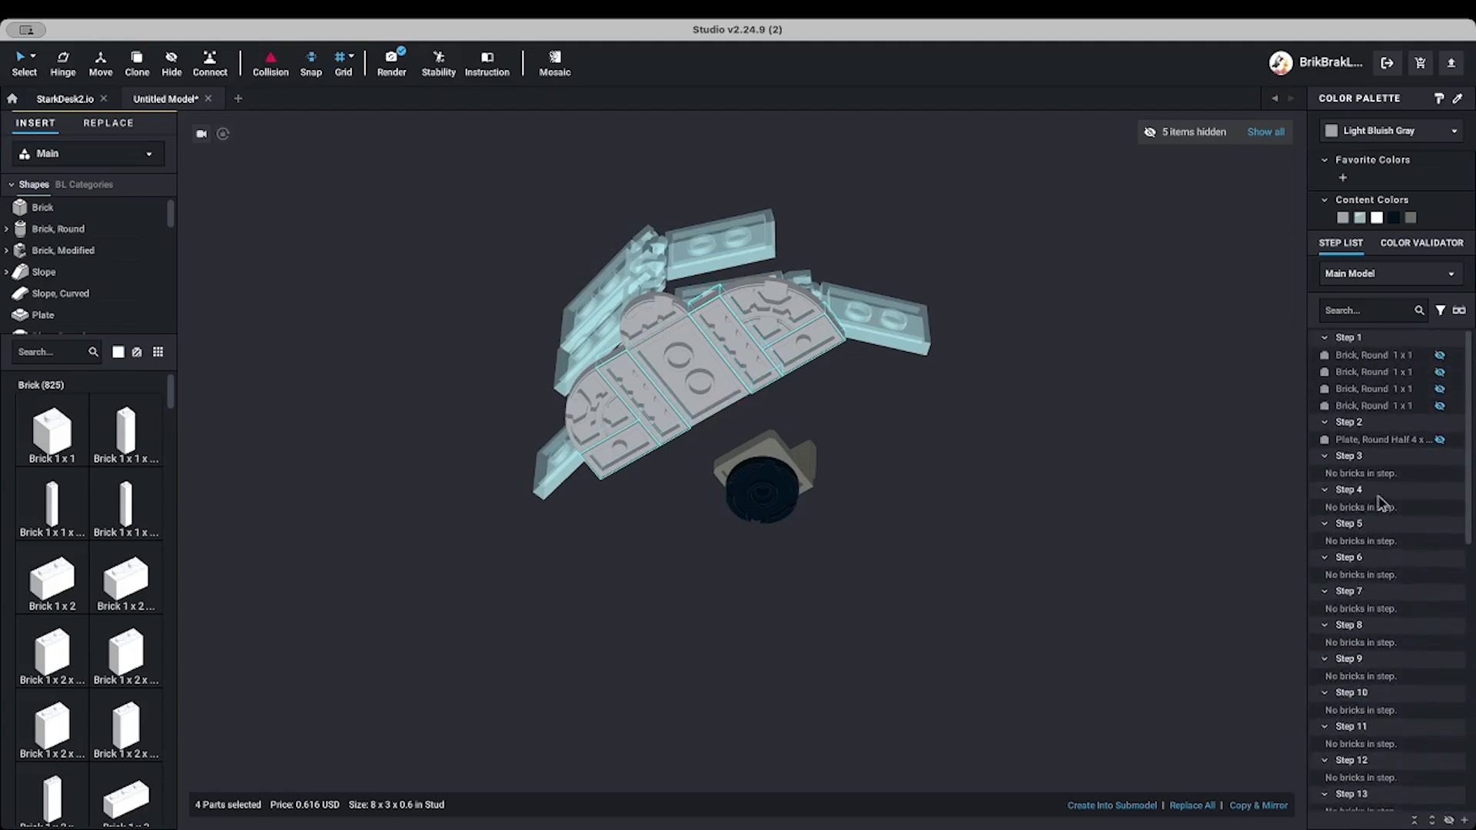
pyautogui.scroll(-1, 1355, 588)
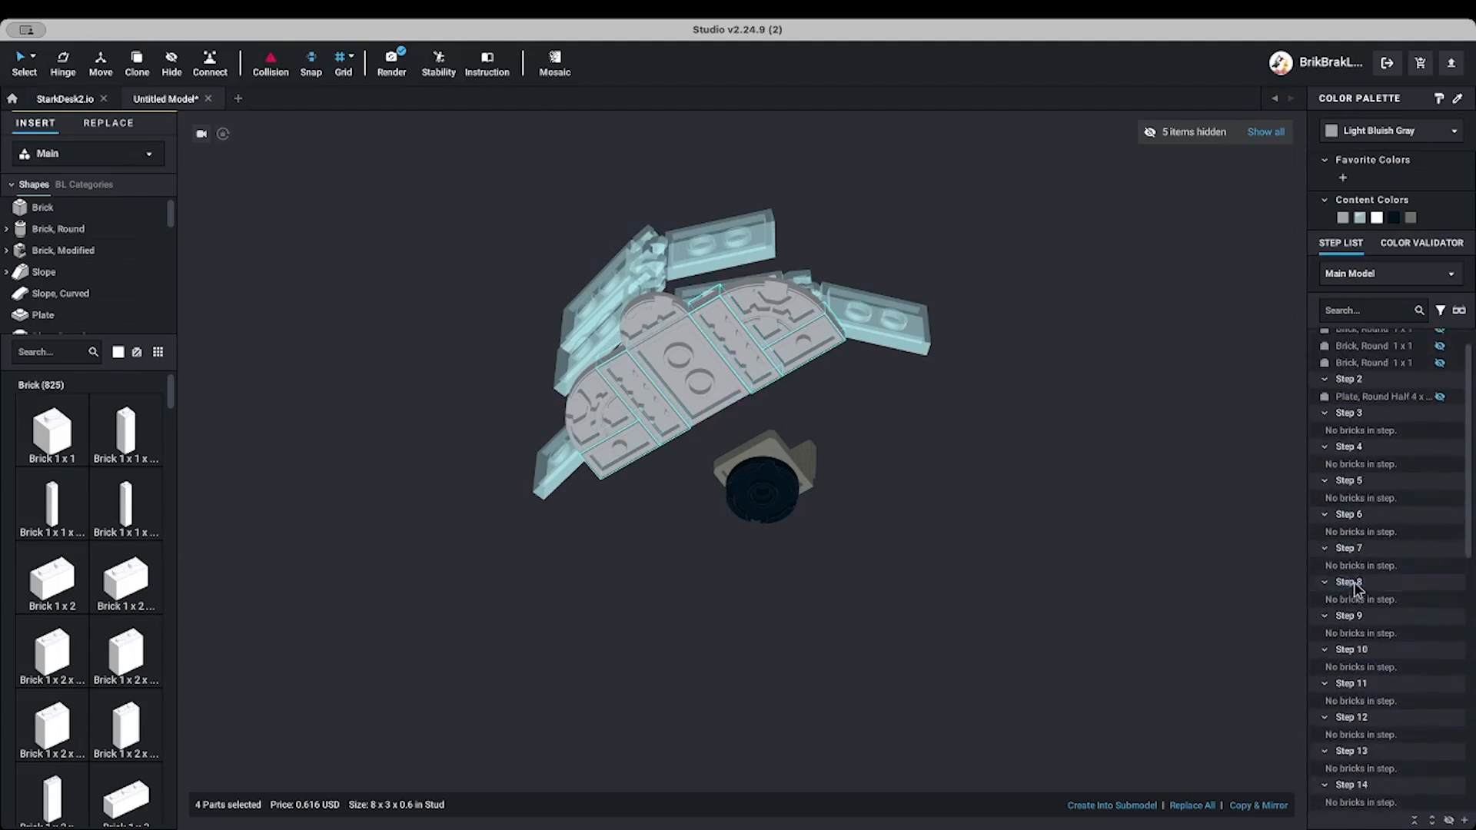
pyautogui.scroll(-10, 1355, 588)
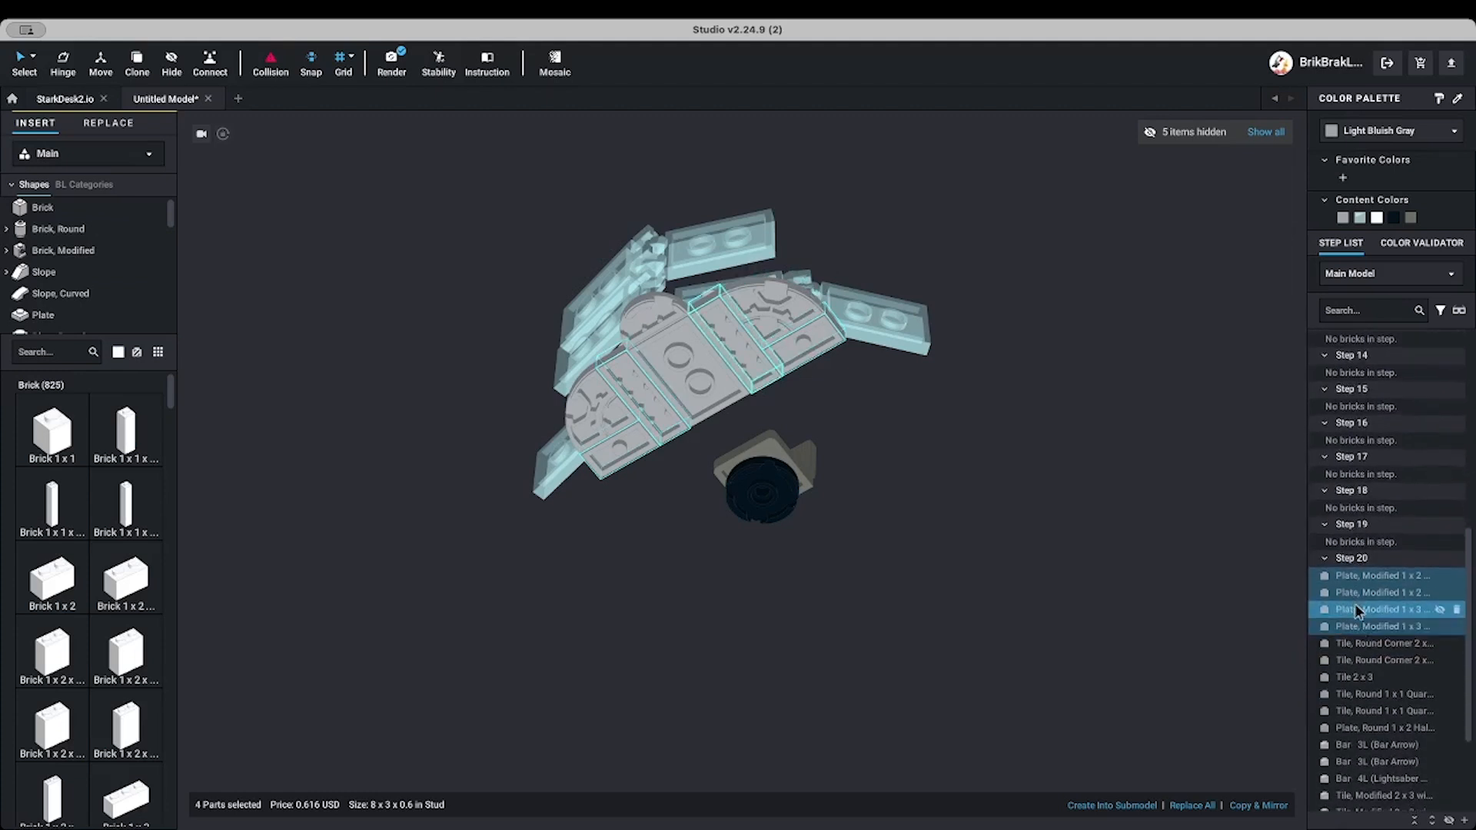
# Move the four selected Plate, Modified jumper parts from Step 20 to Step 3 and hide them in the model
pyautogui.rightClick(1357, 609)
pyautogui.moveTo(1376, 684)
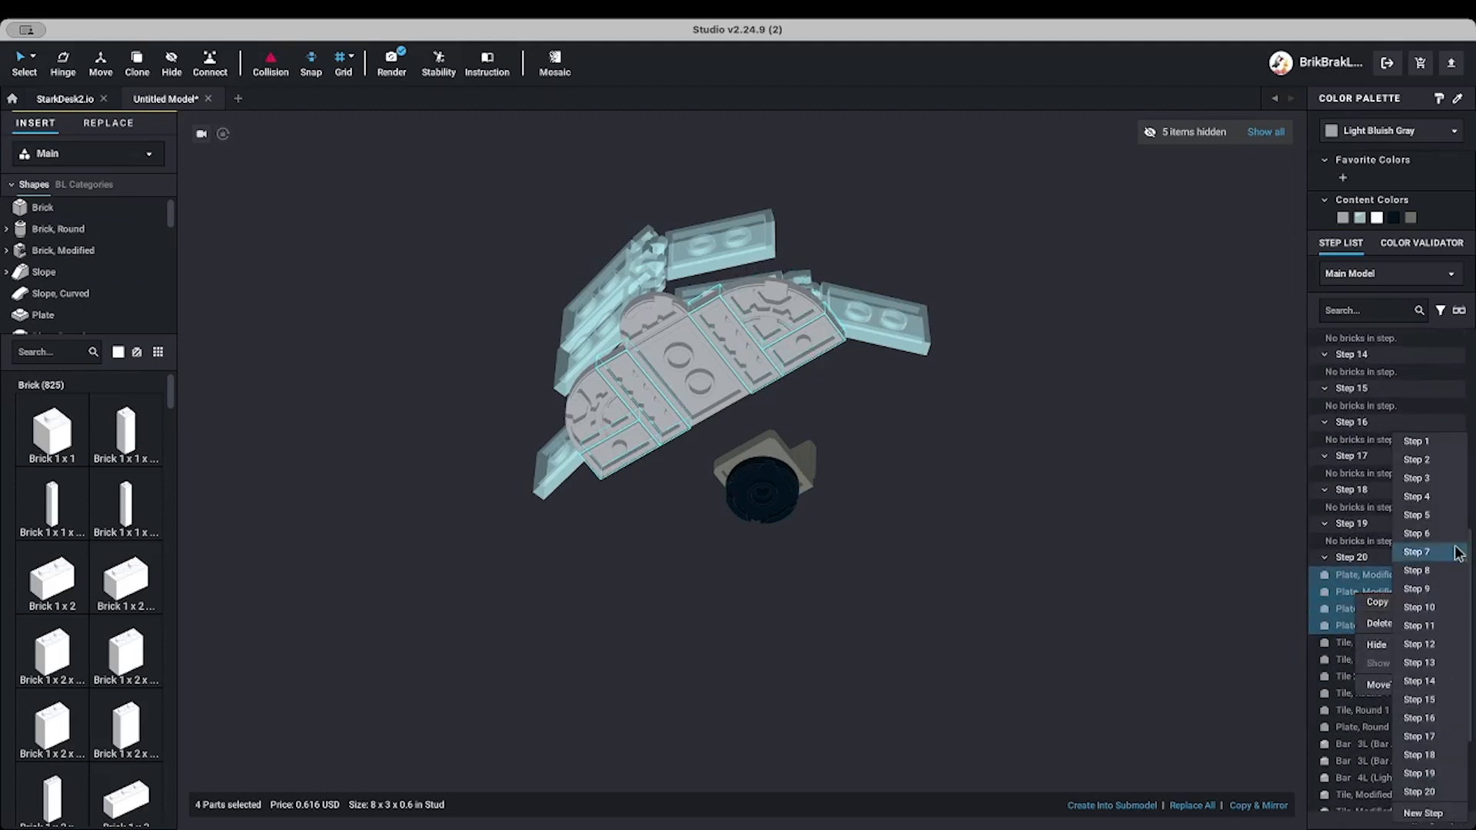
pyautogui.click(1418, 480)
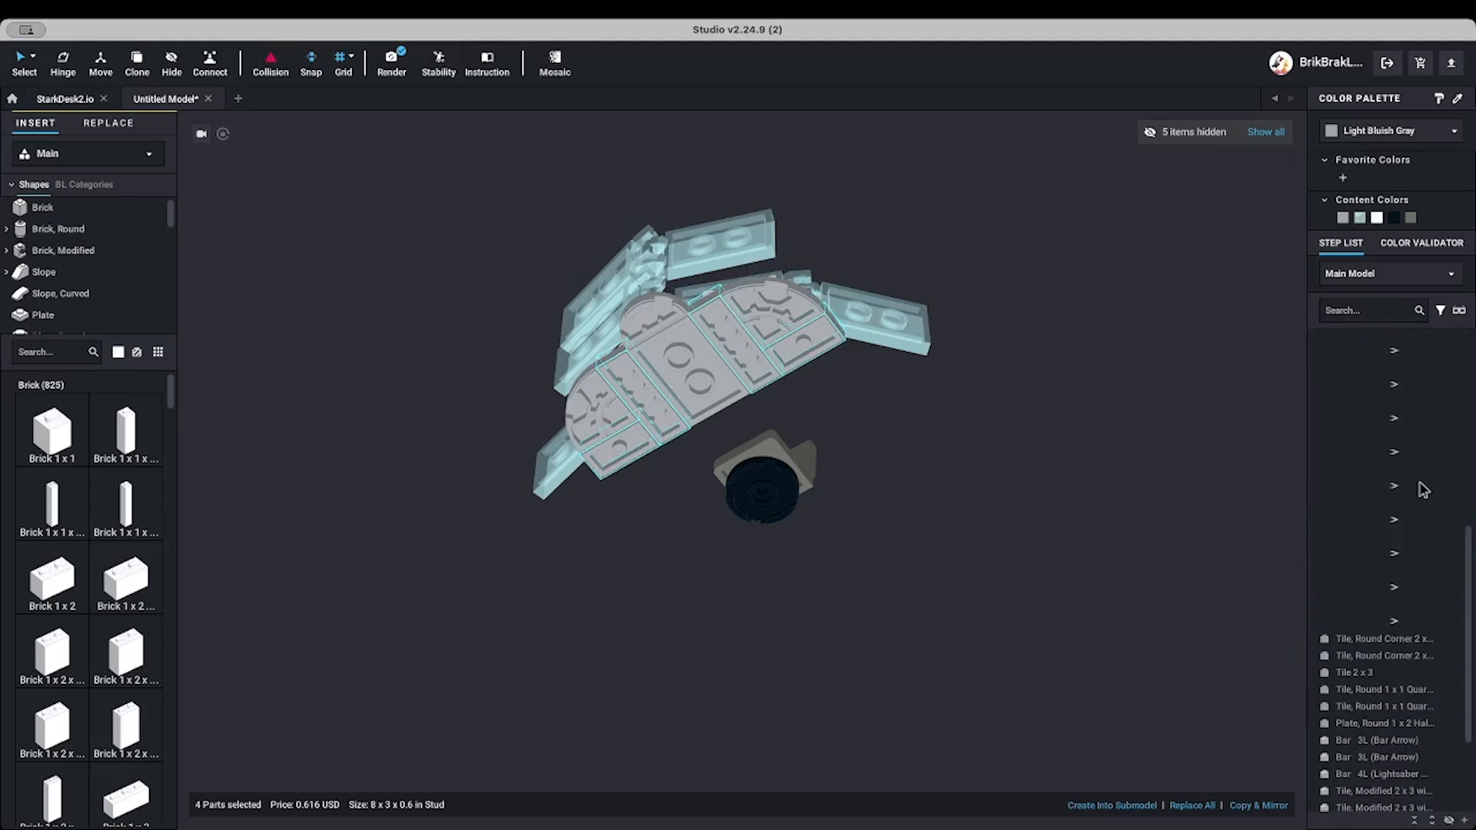
pyautogui.rightClick(797, 346)
pyautogui.click(815, 421)
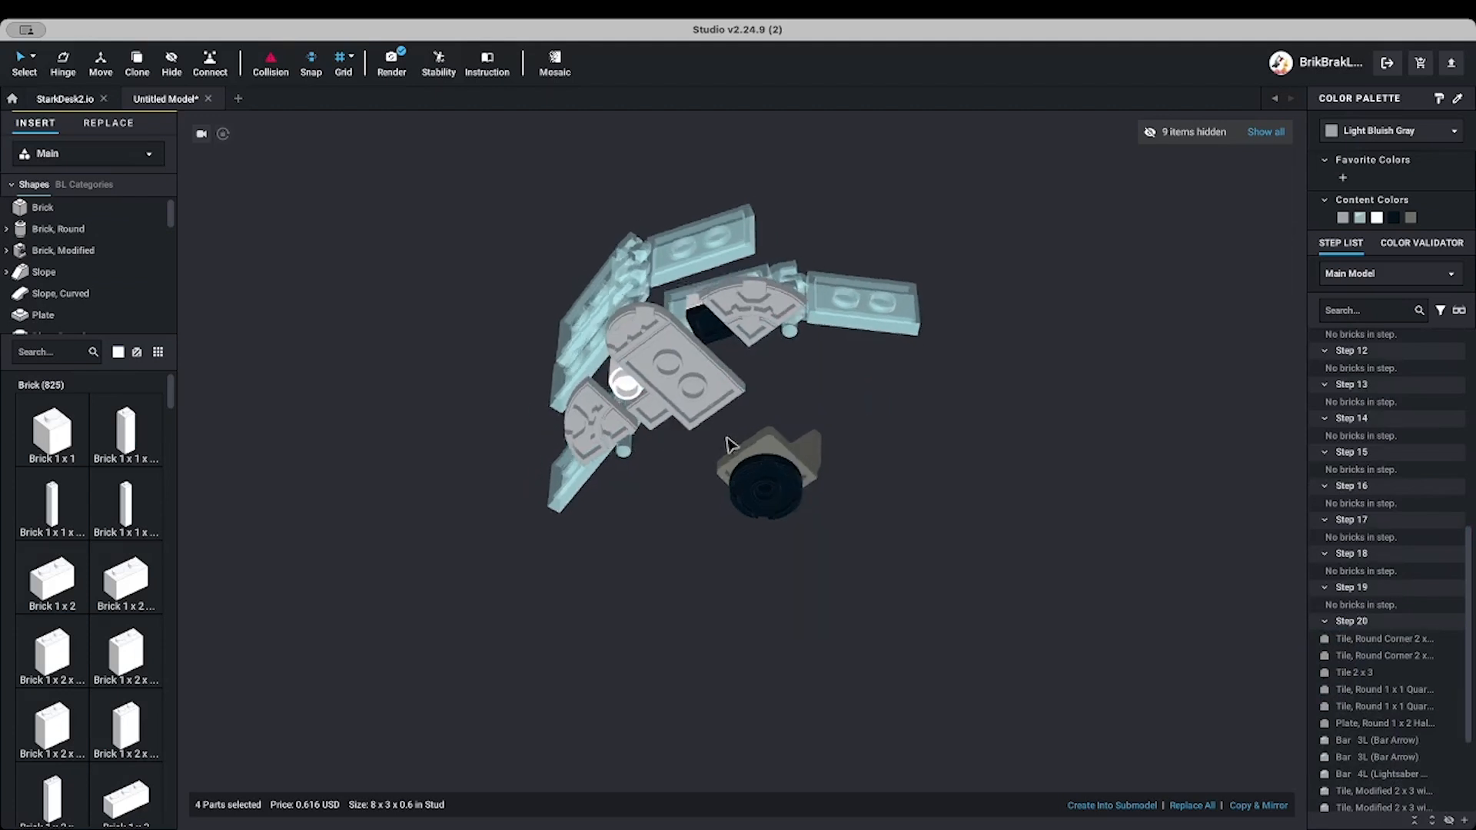
# Move the Tile 2 x 3 and both Tile, Round 1 x 1 Quarter parts from Step 20 to Step 4, and hide them
pyautogui.moveTo(692, 438); pyautogui.dragTo(743, 438, button='right')
pyautogui.click(698, 387)
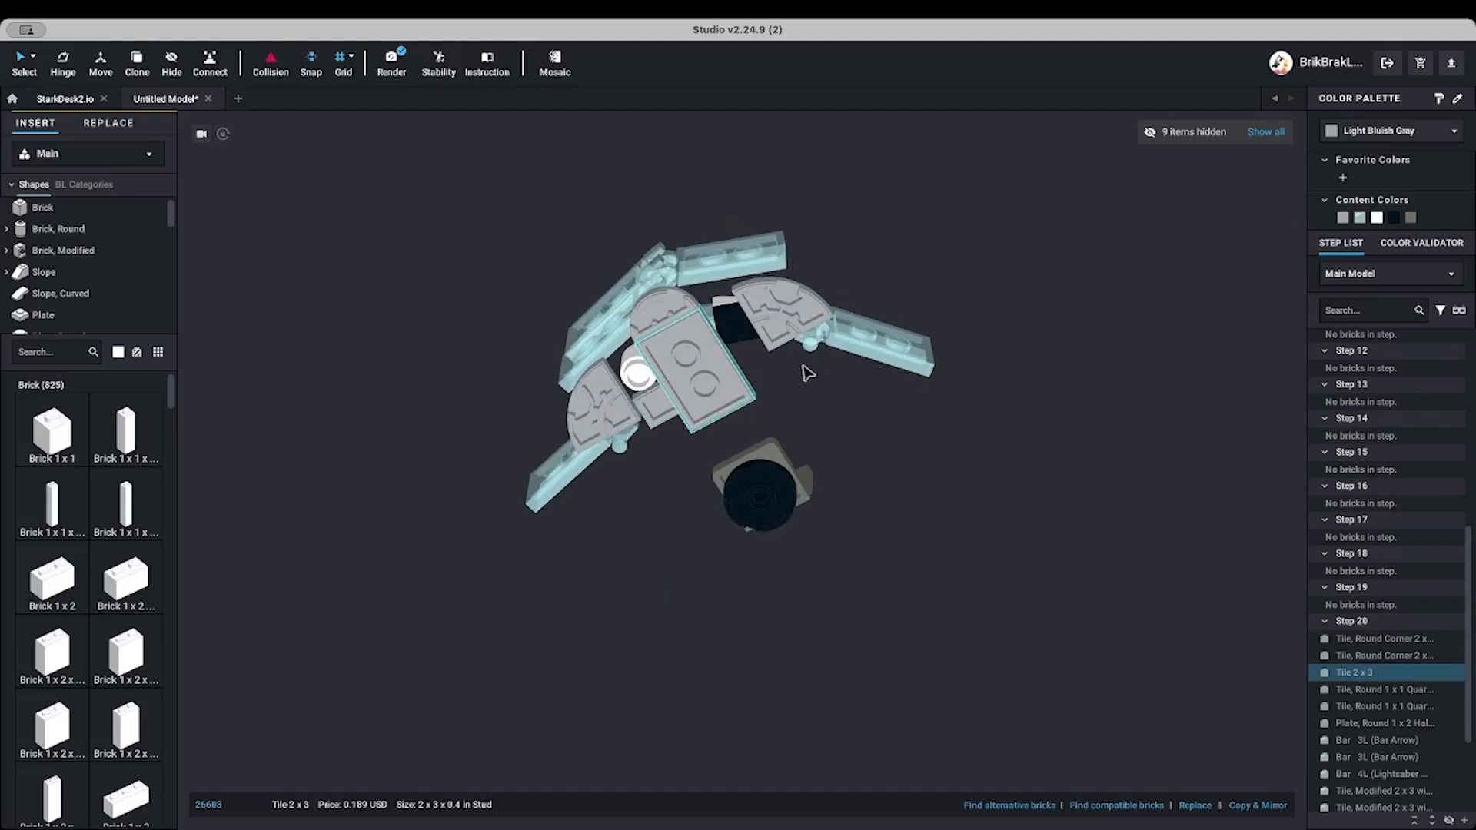
pyautogui.keyDown('shift'); pyautogui.click(778, 321); pyautogui.keyUp('shift')
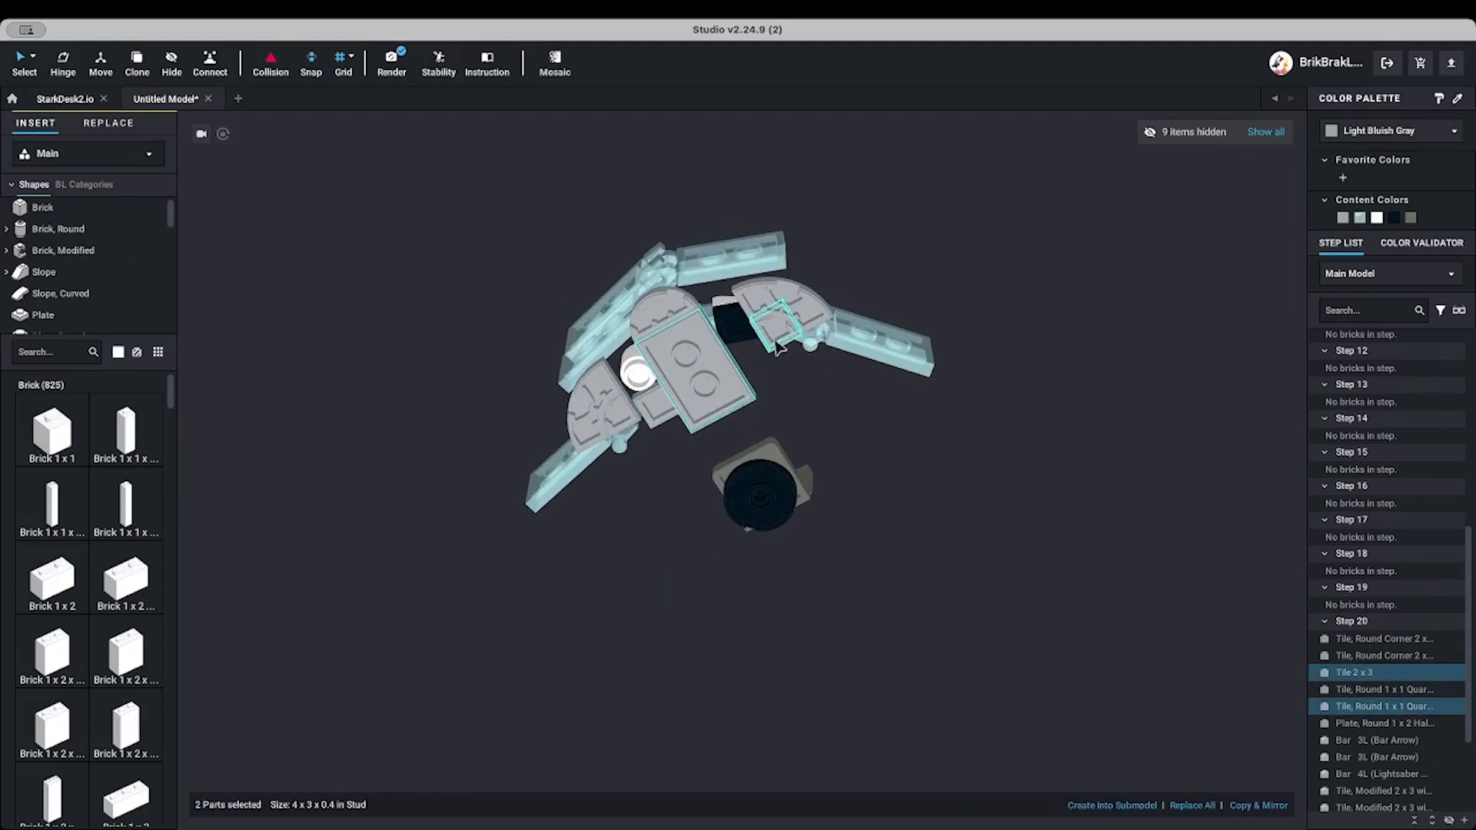
pyautogui.keyDown('shift'); pyautogui.click(623, 413); pyautogui.keyUp('shift')
pyautogui.rightClick(1365, 678)
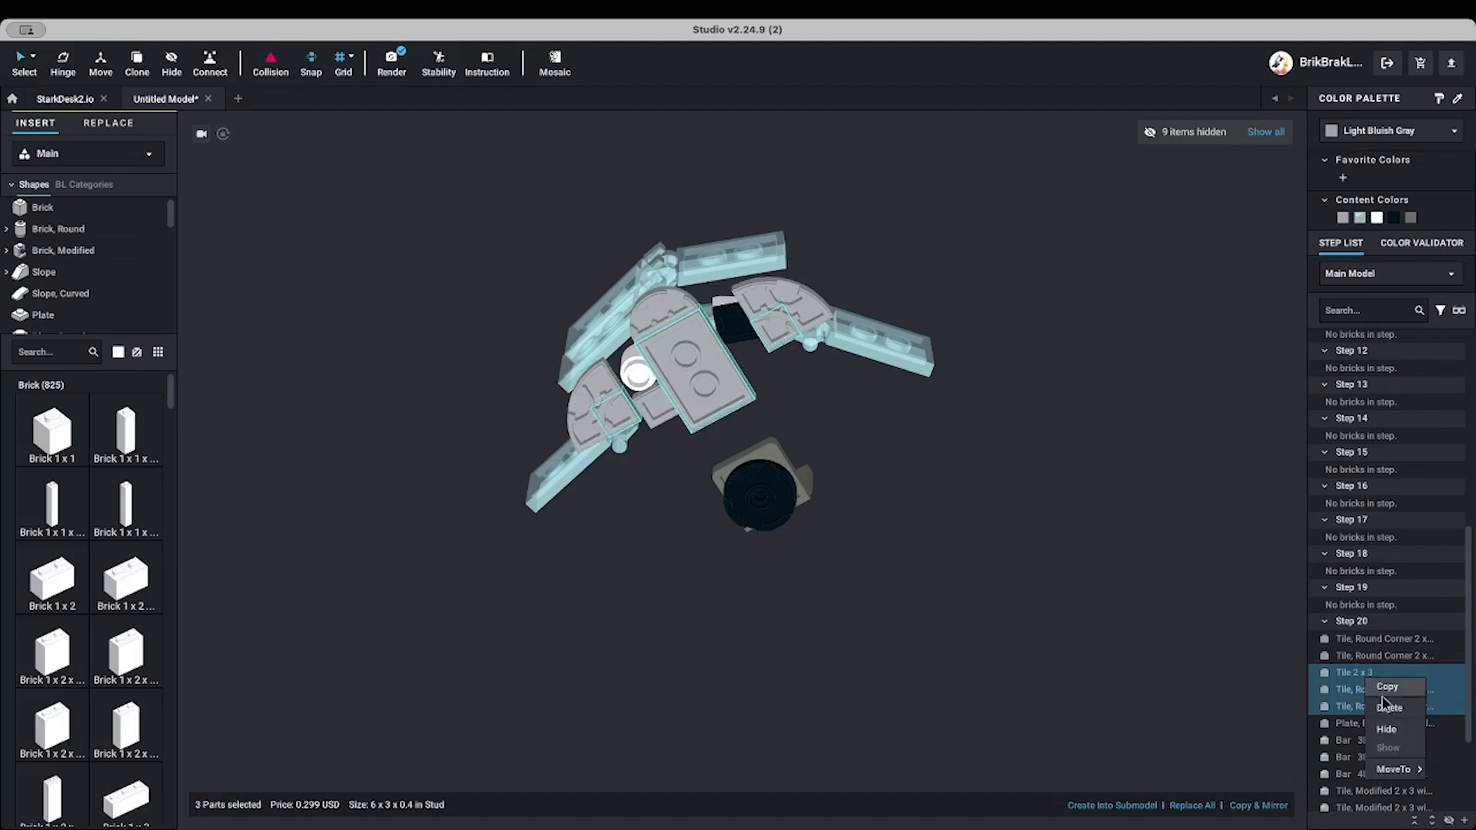
pyautogui.rightClick(675, 380)
pyautogui.click(738, 472)
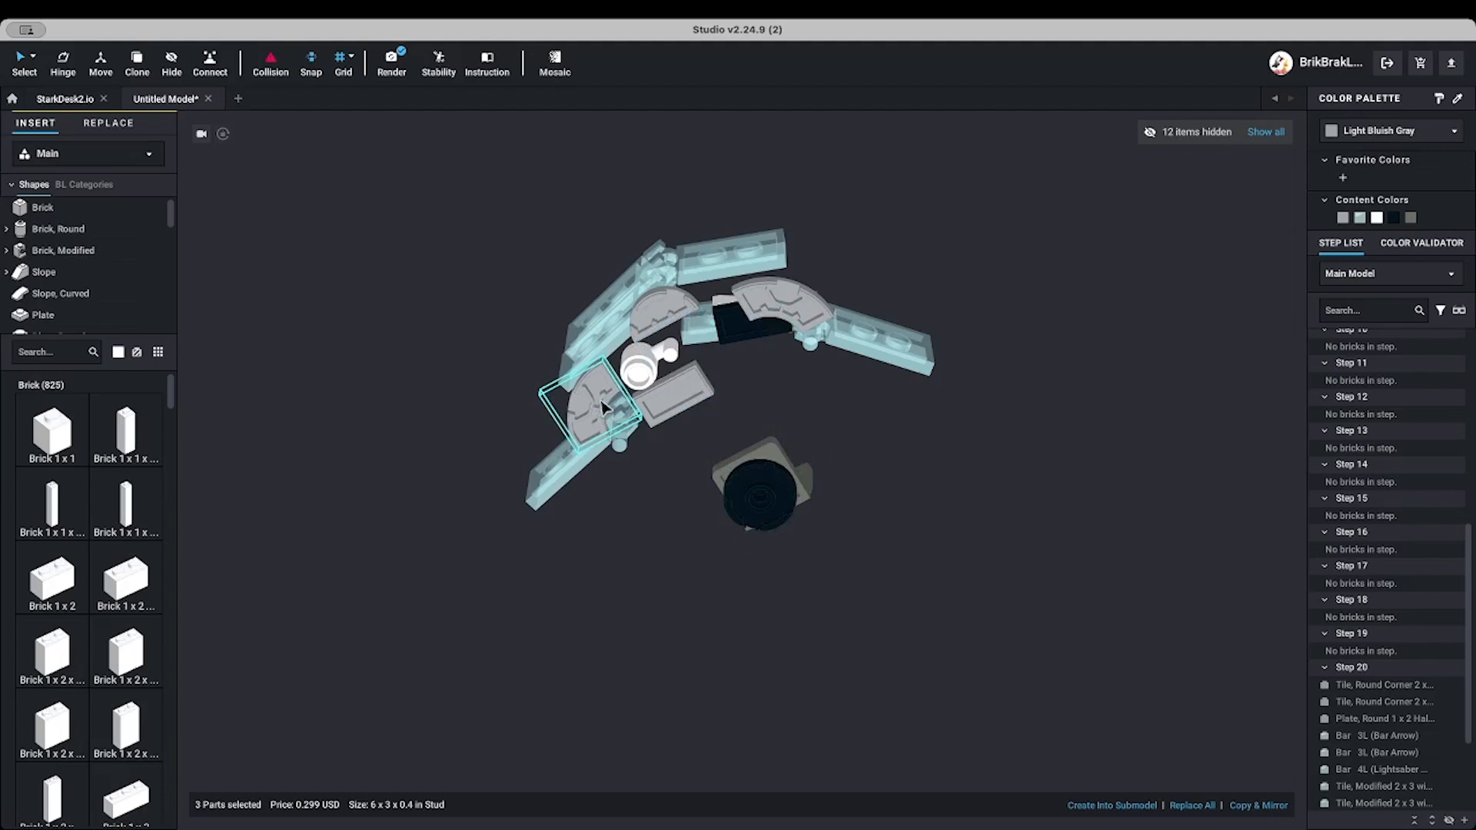
# Select the two Tile, Round Corner 2 x 2 Macaroni parts and the Plate, Round 1 x 2 Half between them
pyautogui.click(605, 408)
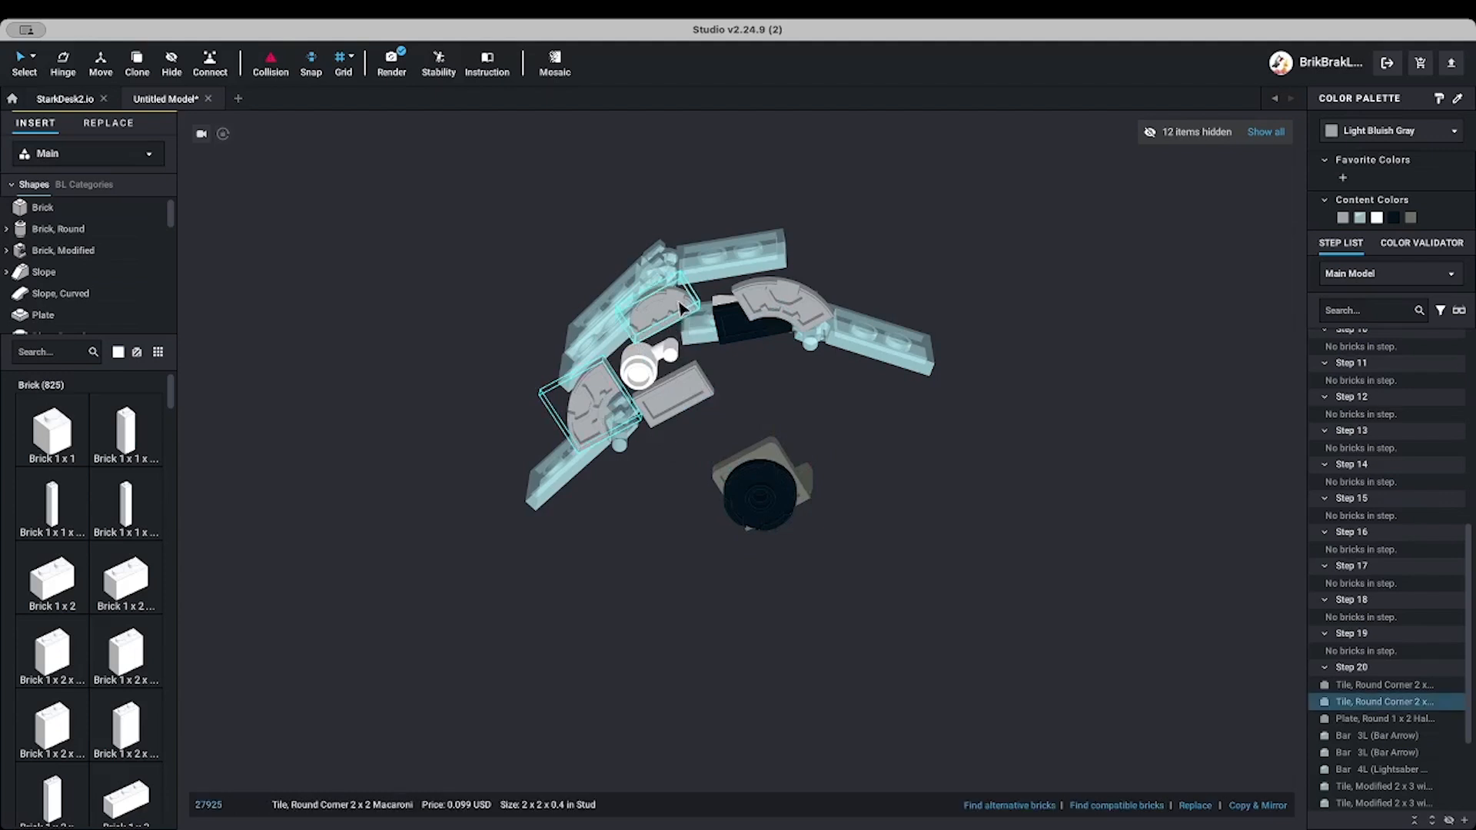
pyautogui.keyDown('shift'); pyautogui.click(680, 308); pyautogui.keyUp('shift')
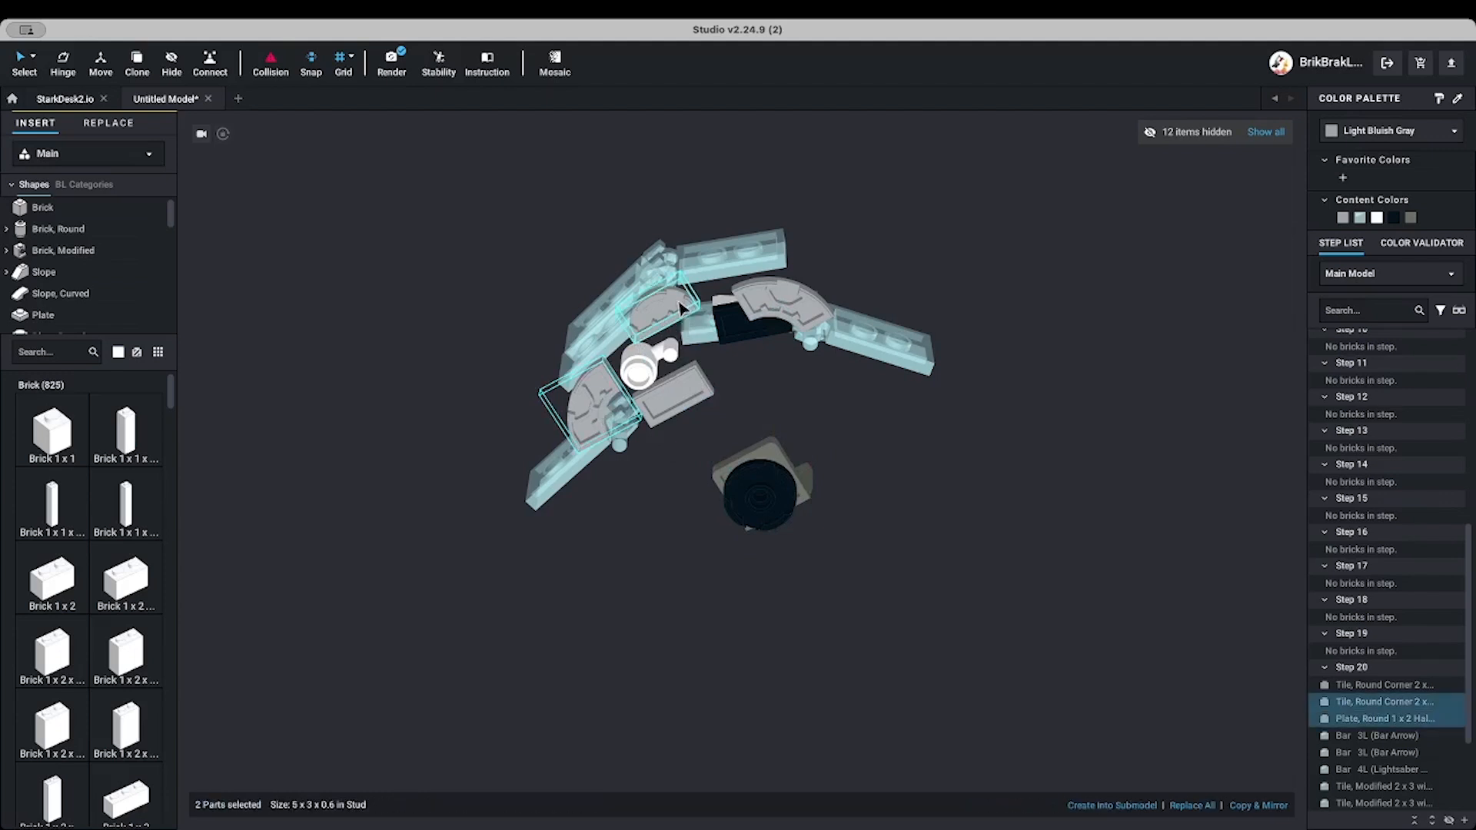
pyautogui.keyDown('shift'); pyautogui.click(757, 309); pyautogui.keyUp('shift')
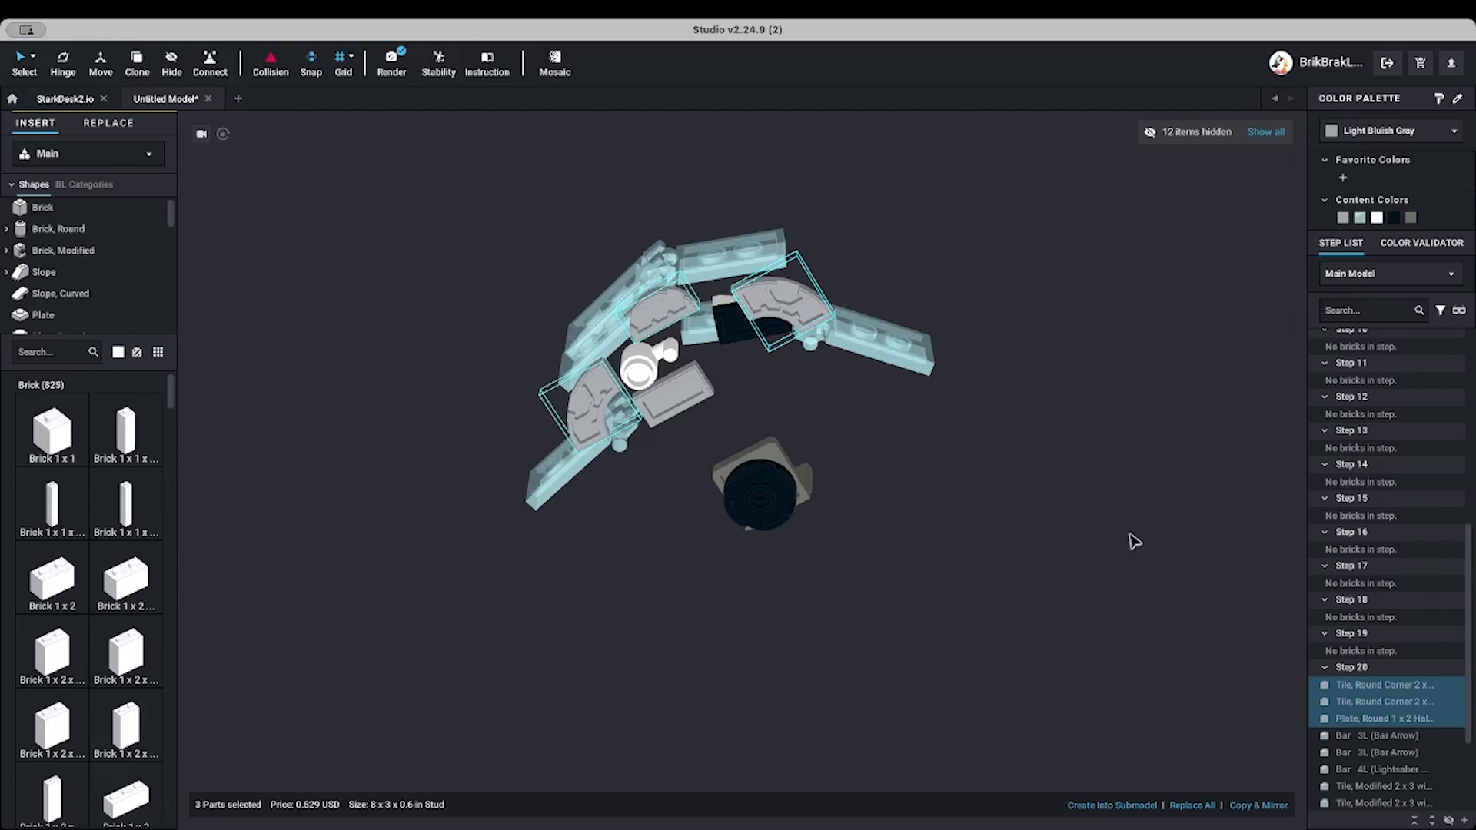
pyautogui.rightClick(1365, 701)
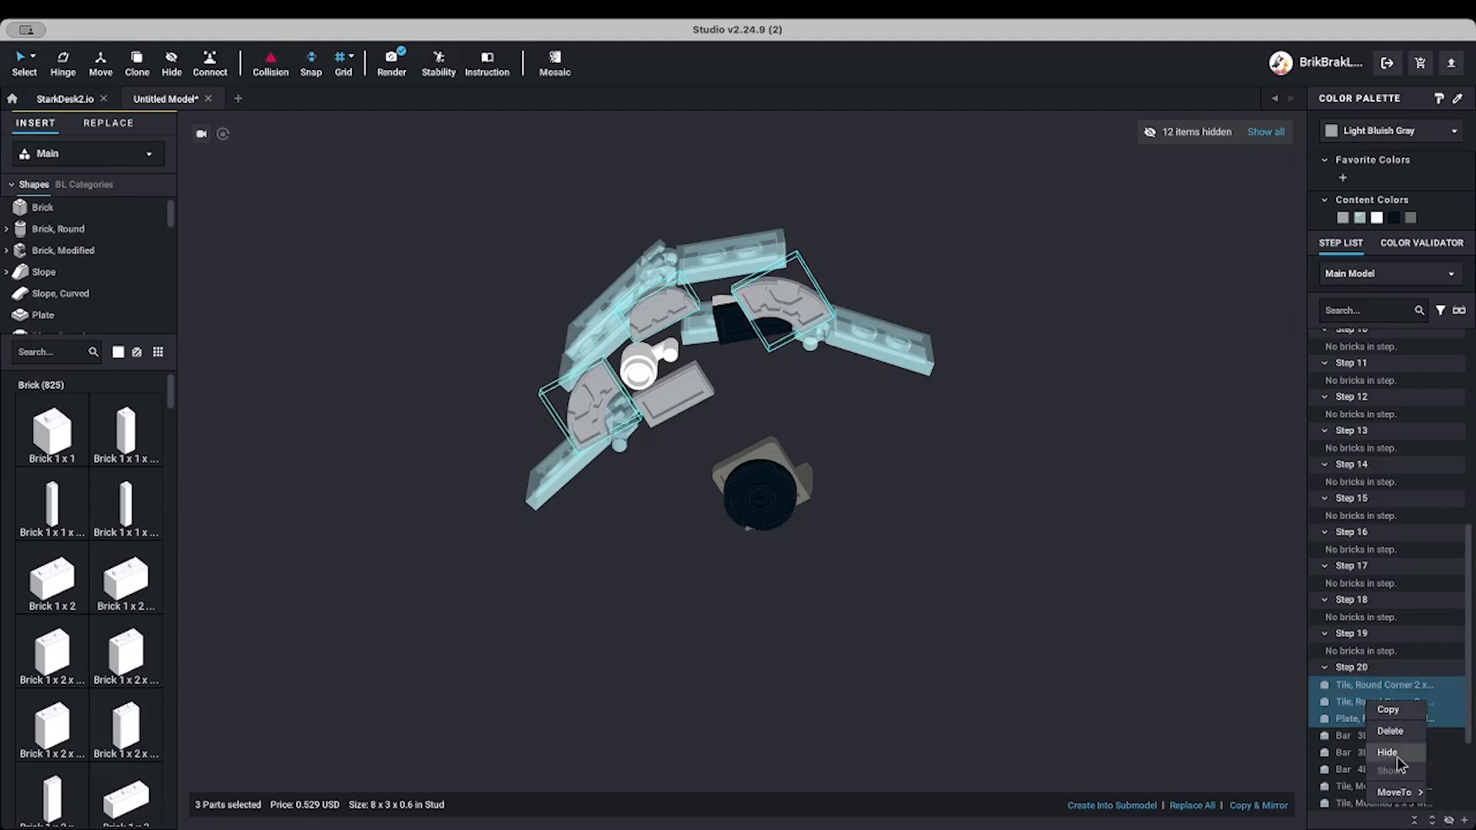
pyautogui.moveTo(1386, 792)
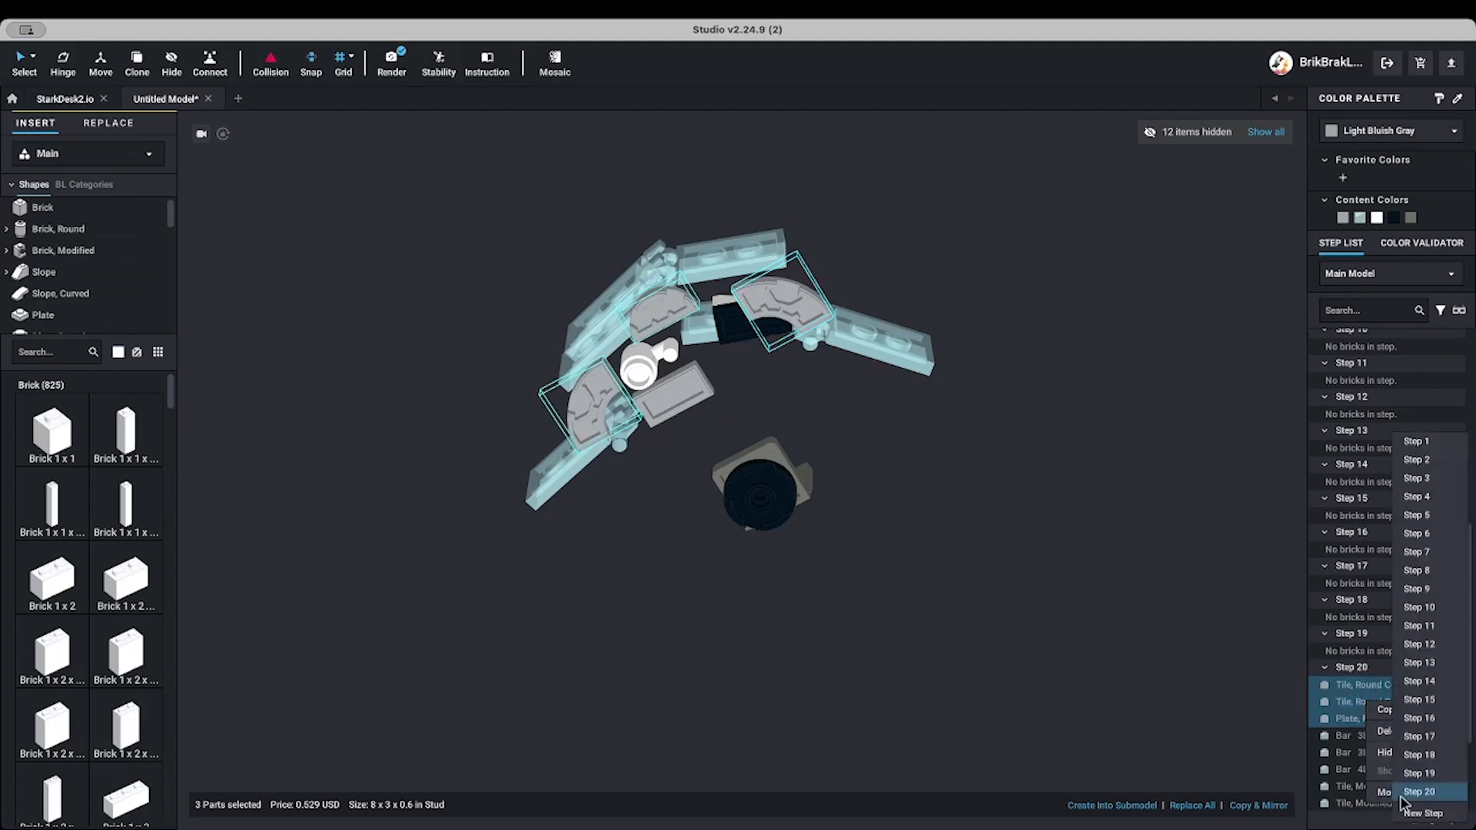
pyautogui.click(1253, 666)
pyautogui.scroll(8, 1365, 513)
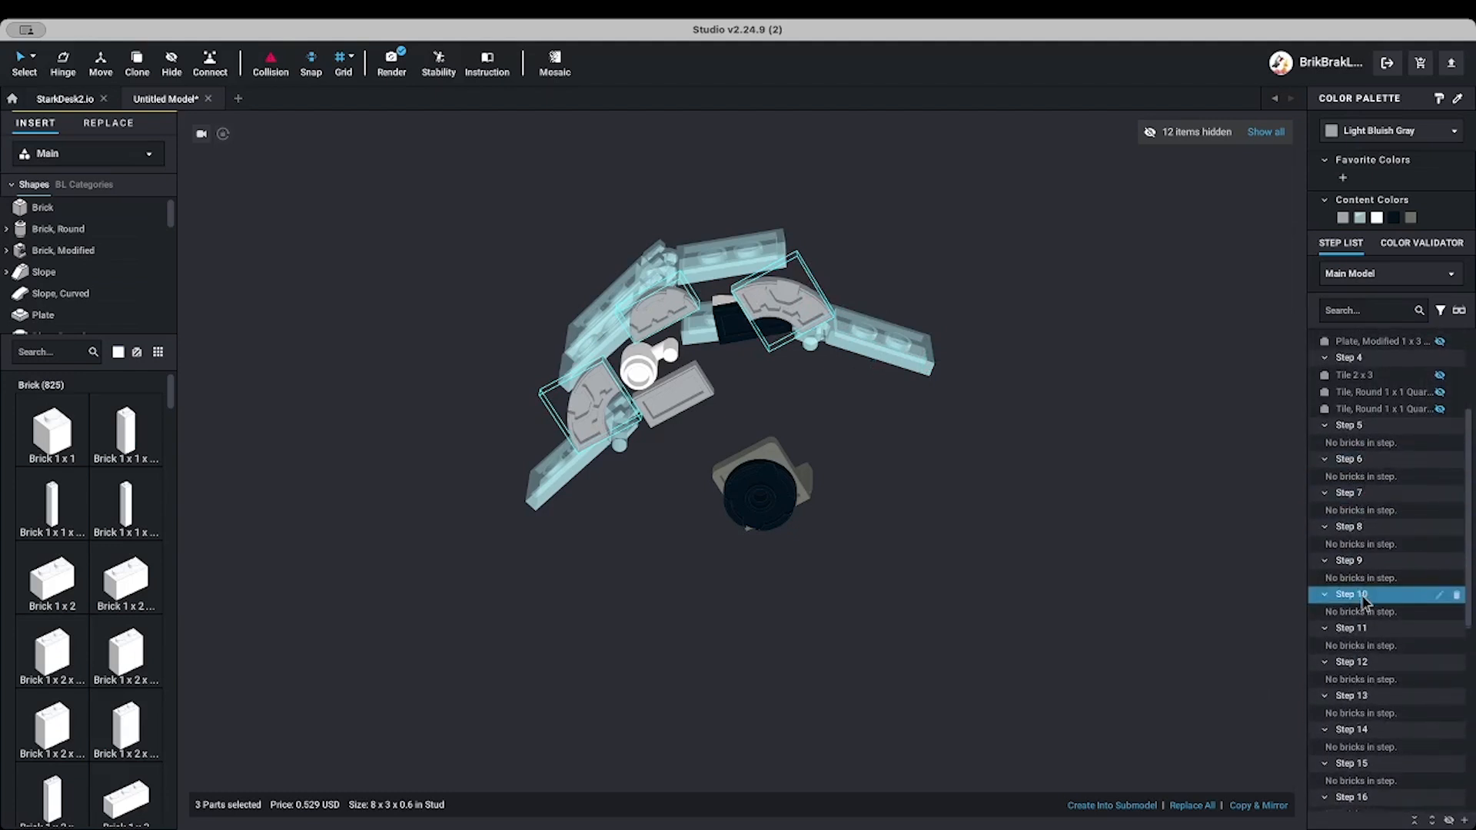
pyautogui.scroll(-8, 1365, 600)
pyautogui.scroll(-3, 1365, 604)
# Move the two Tile, Round Corner 2 x 2 parts and the Plate, Round 1 x 2 Half from Step 20 to Step 5, and hide them
pyautogui.rightClick(1362, 723)
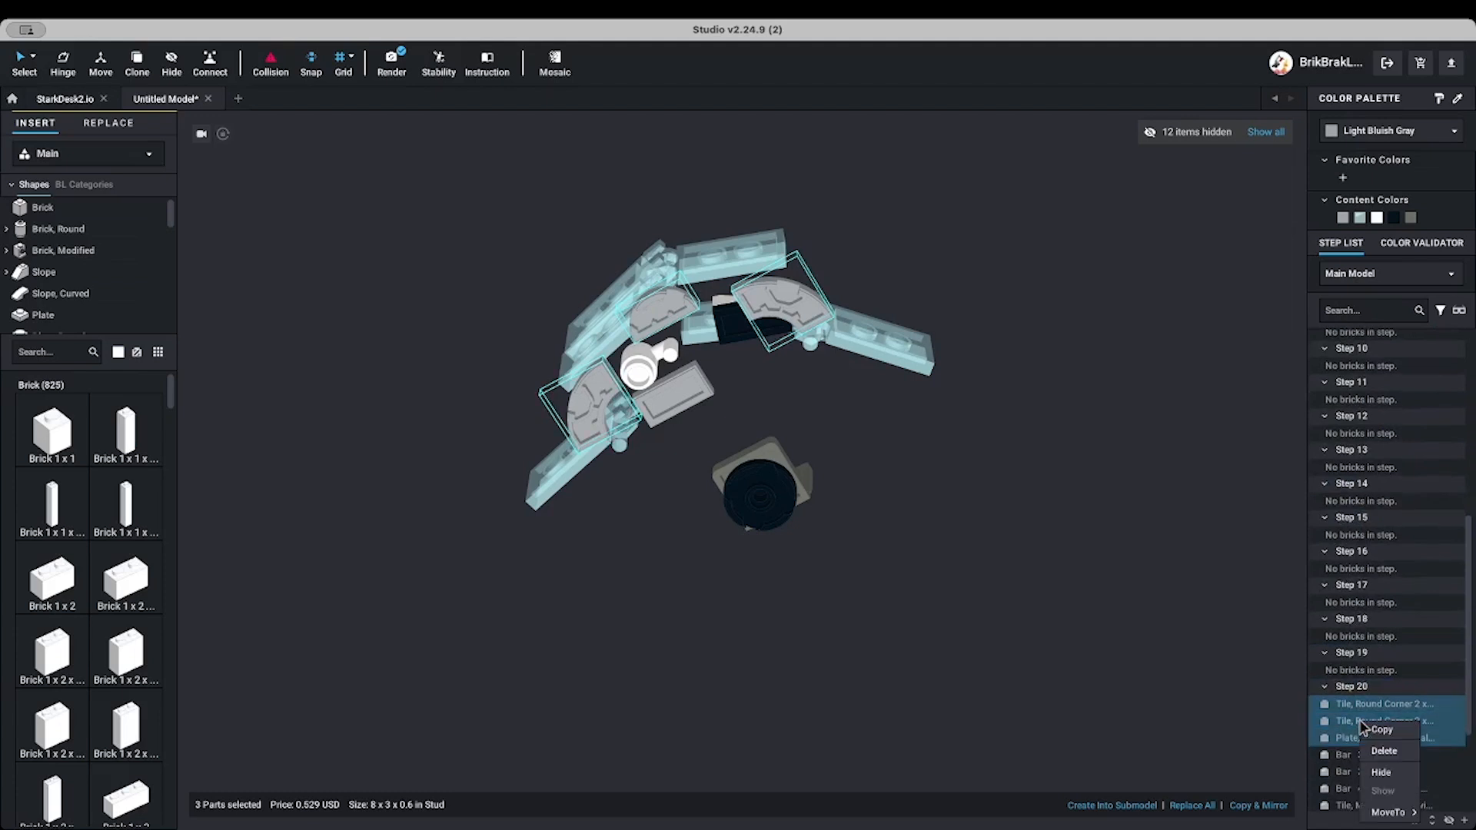
pyautogui.moveTo(1399, 815)
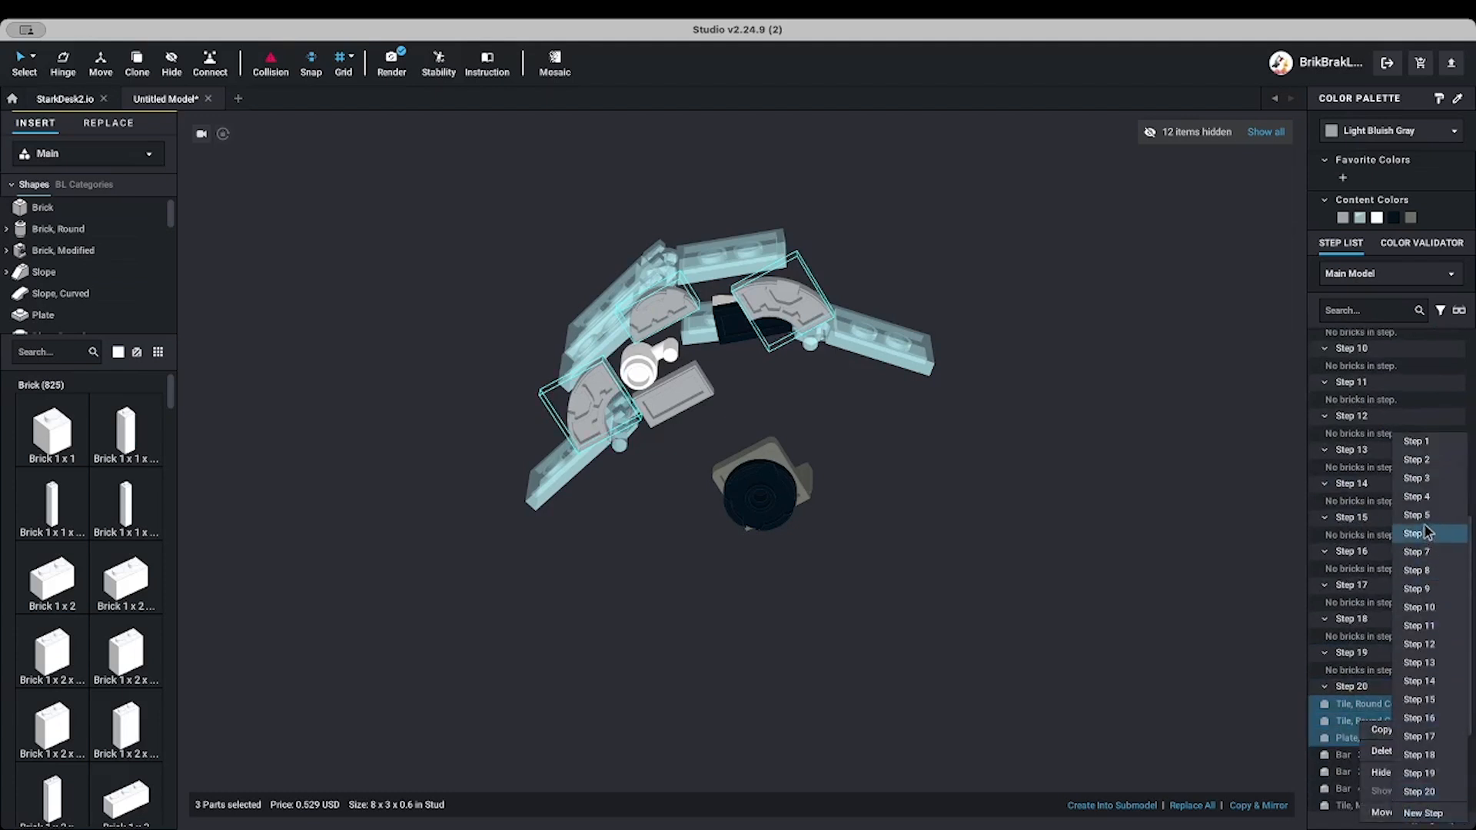
pyautogui.click(1422, 518)
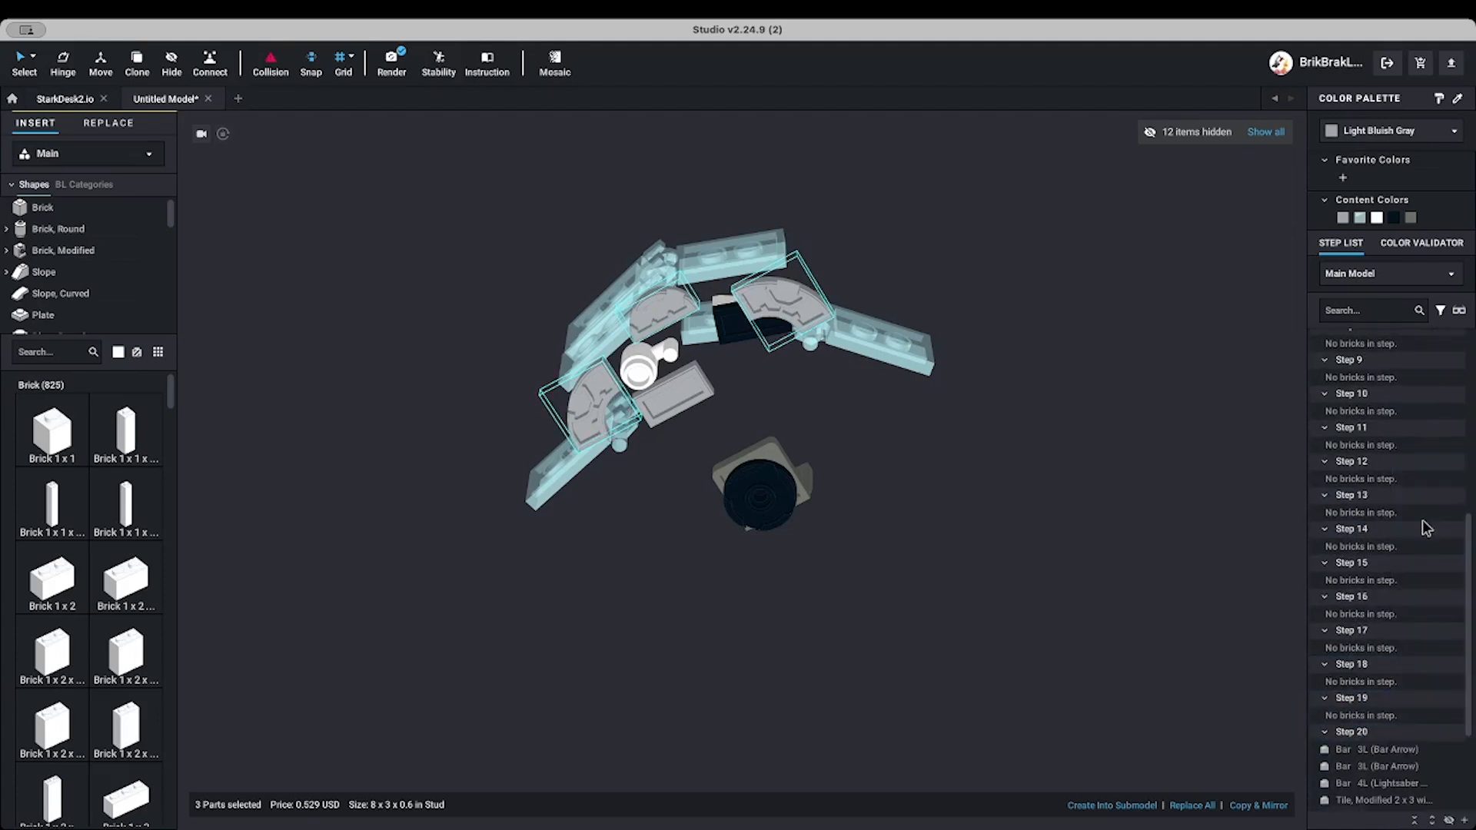
pyautogui.rightClick(773, 303)
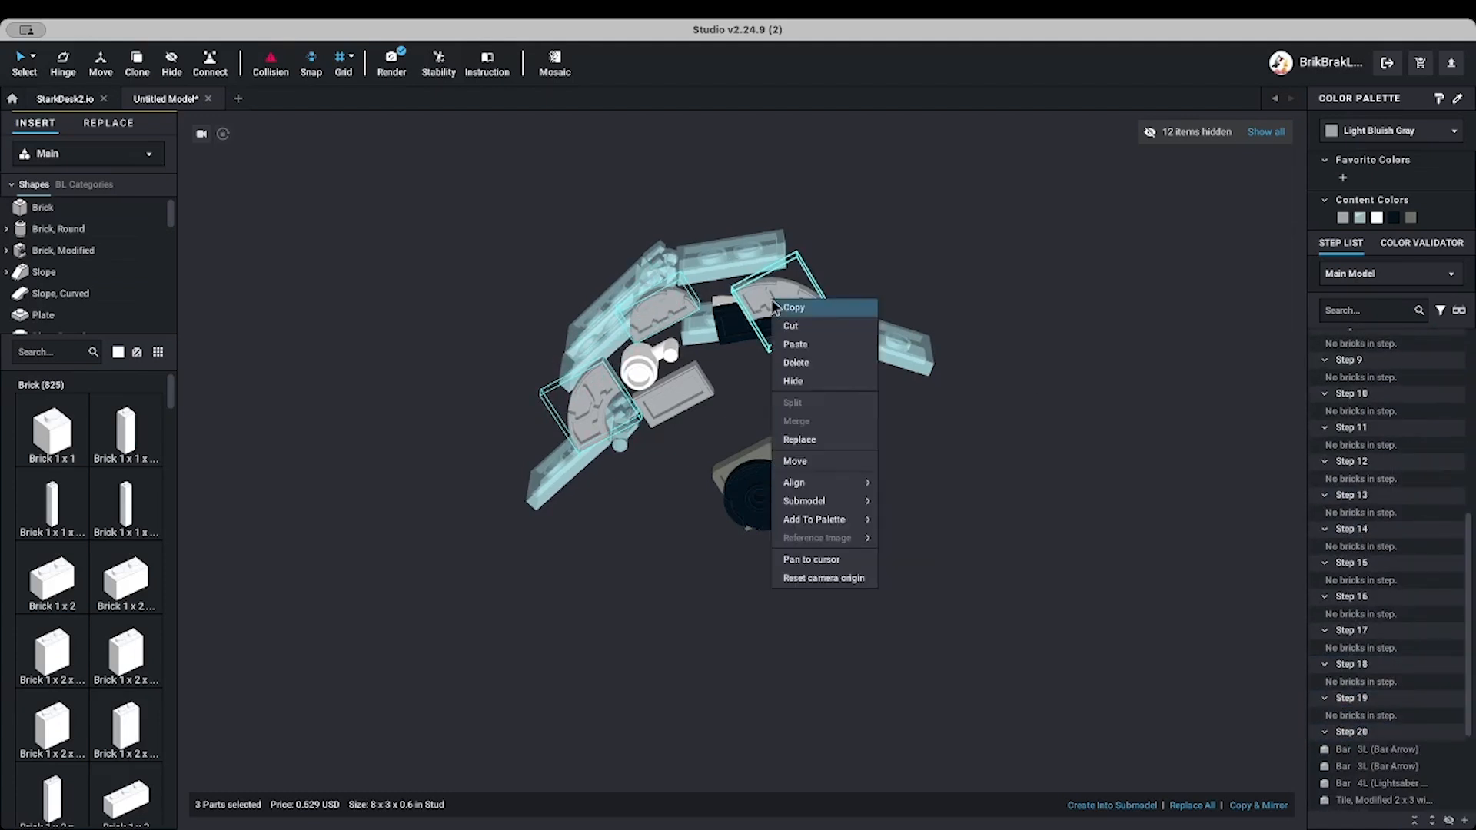
pyautogui.click(788, 382)
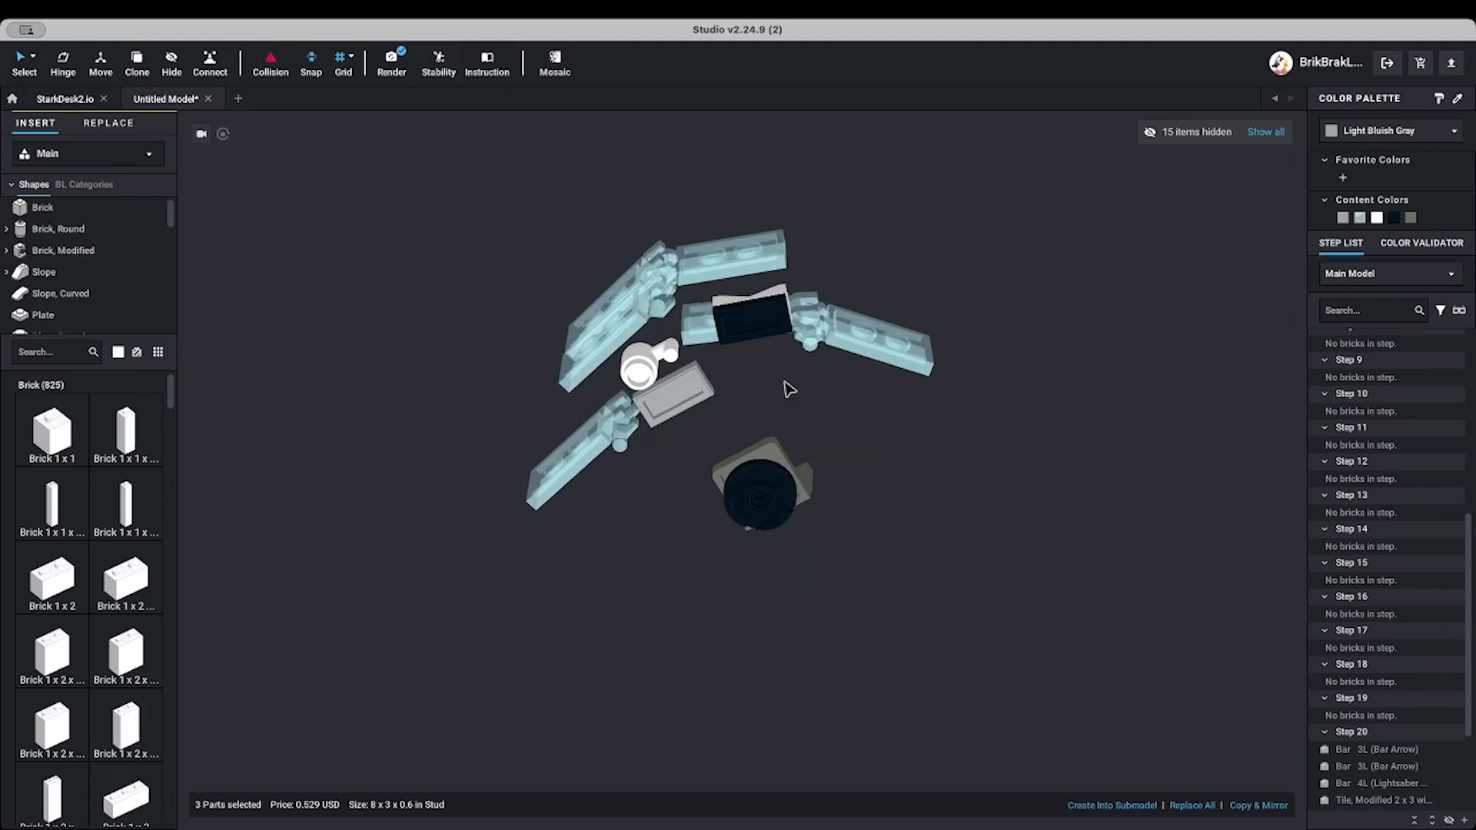
# Move the two Bar 3L parts and the Bar 4L that support the transparent screens from Step 20 to Step 6, and hide them
pyautogui.moveTo(787, 385); pyautogui.dragTo(748, 400, button='right')
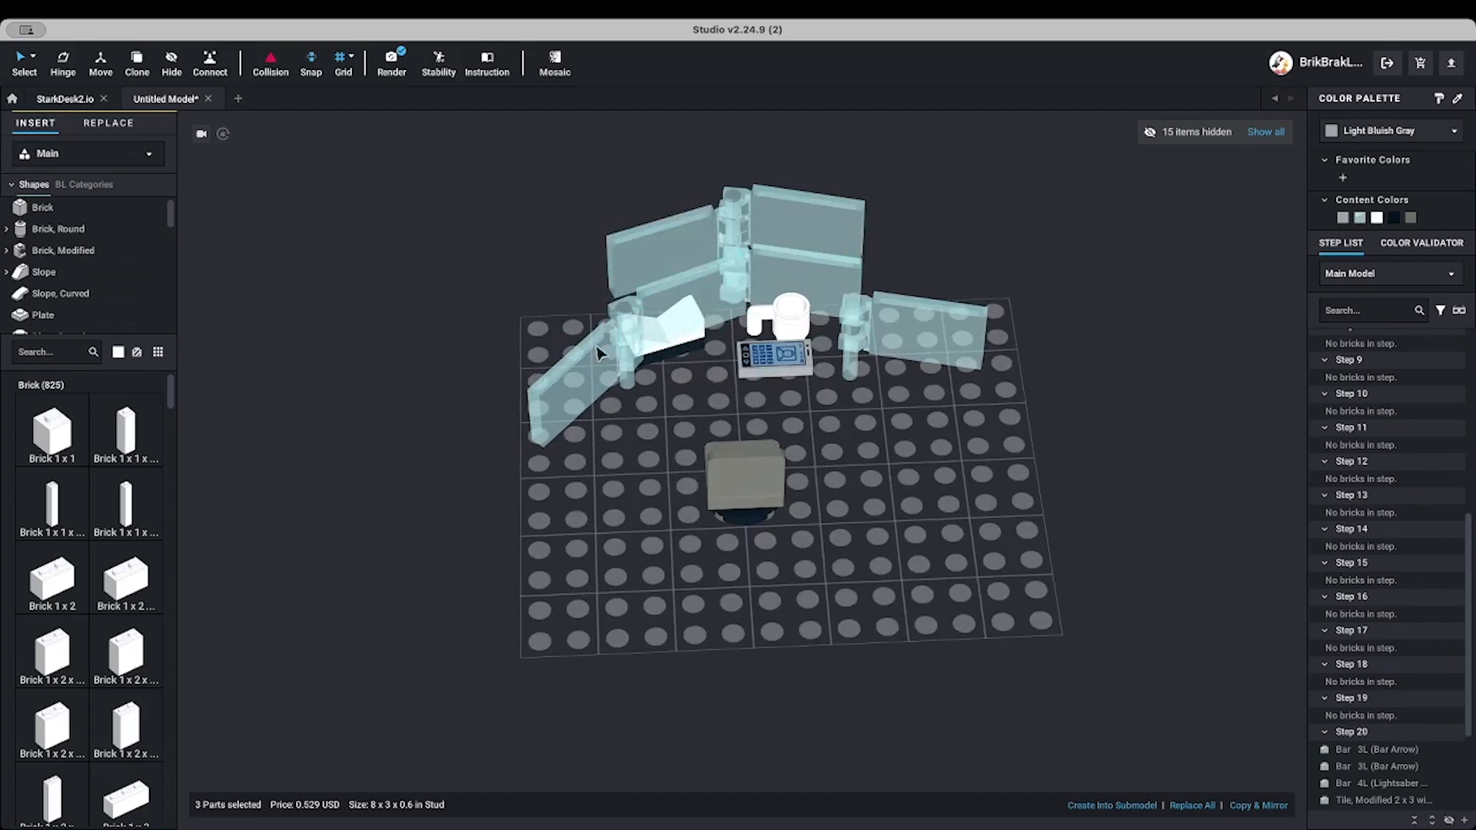
pyautogui.moveTo(657, 438); pyautogui.dragTo(718, 395, button='right')
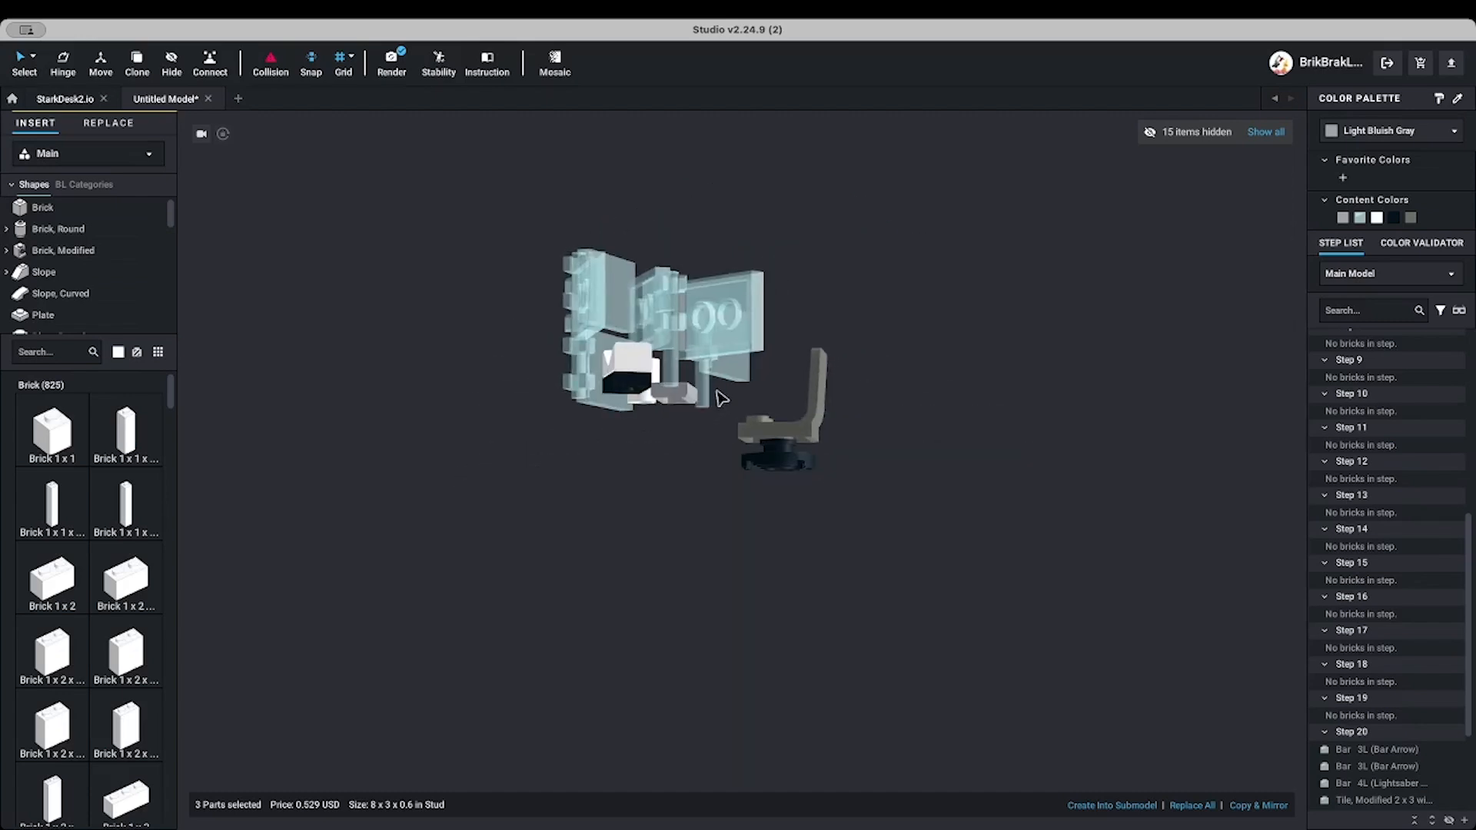
pyautogui.moveTo(718, 344); pyautogui.dragTo(527, 314, button='right')
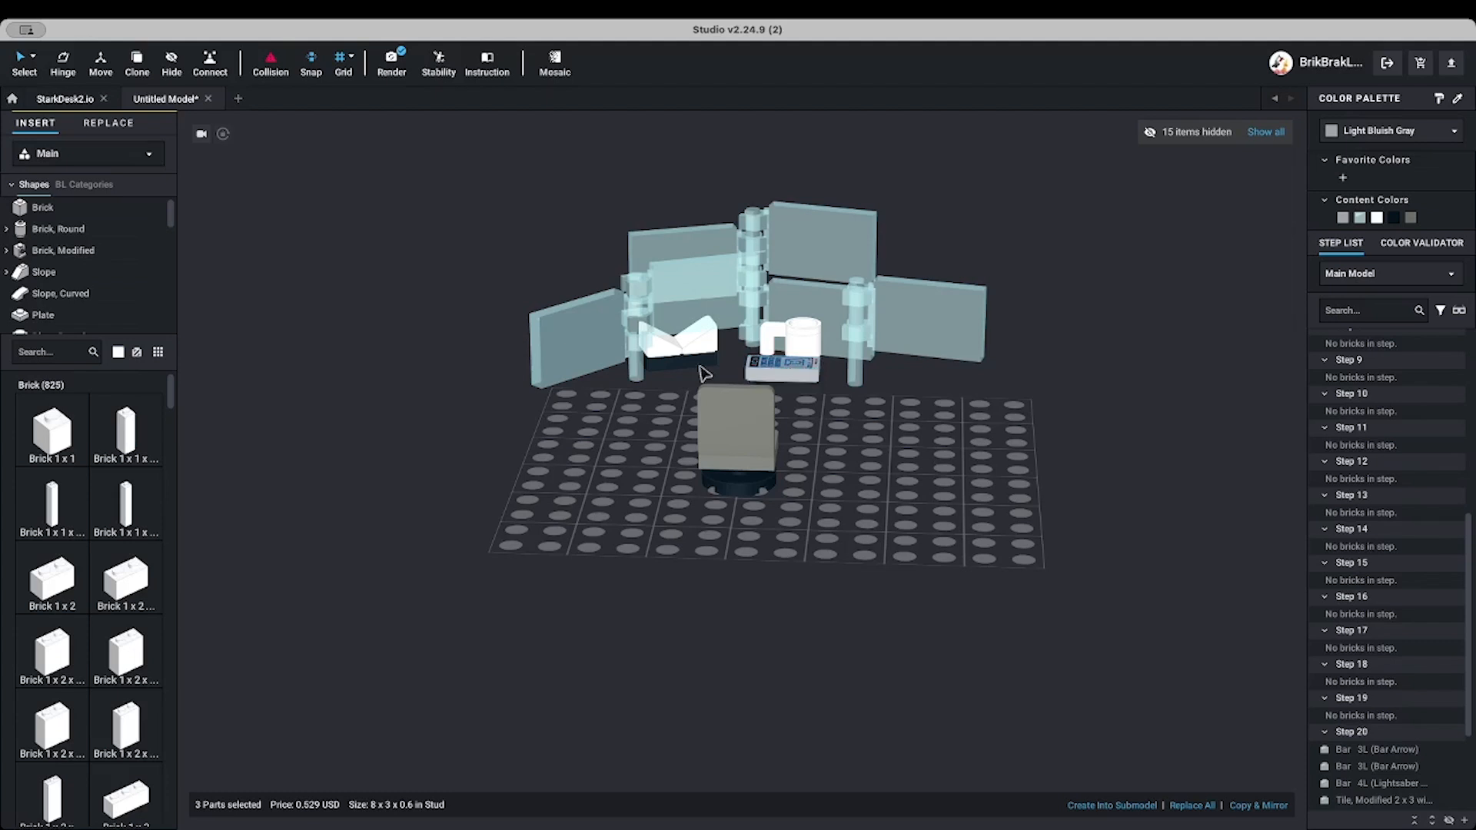
pyautogui.click(632, 379)
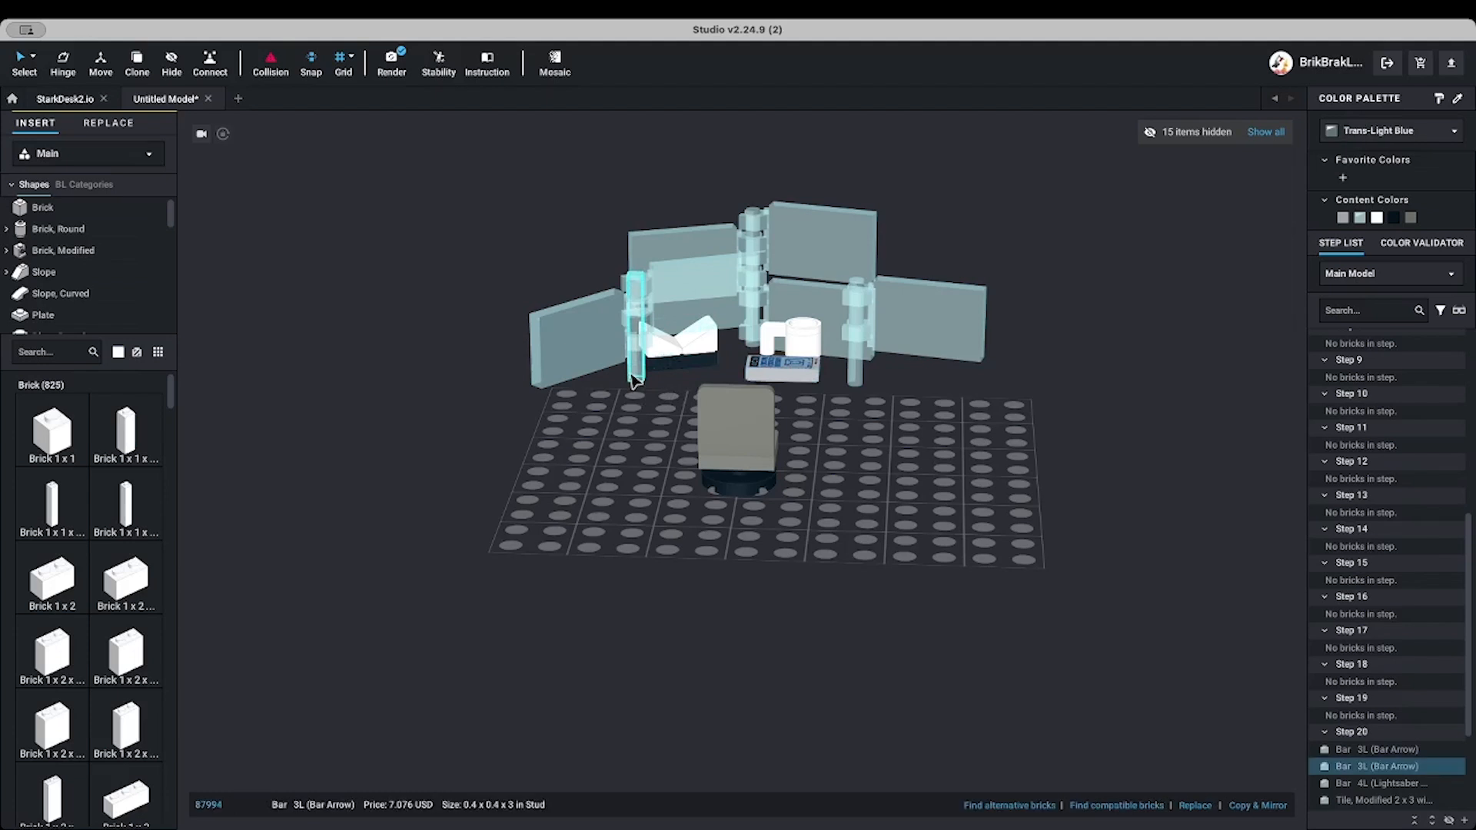
pyautogui.keyDown('shift'); pyautogui.click(761, 319); pyautogui.keyUp('shift')
pyautogui.keyDown('shift'); pyautogui.click(865, 375); pyautogui.keyUp('shift')
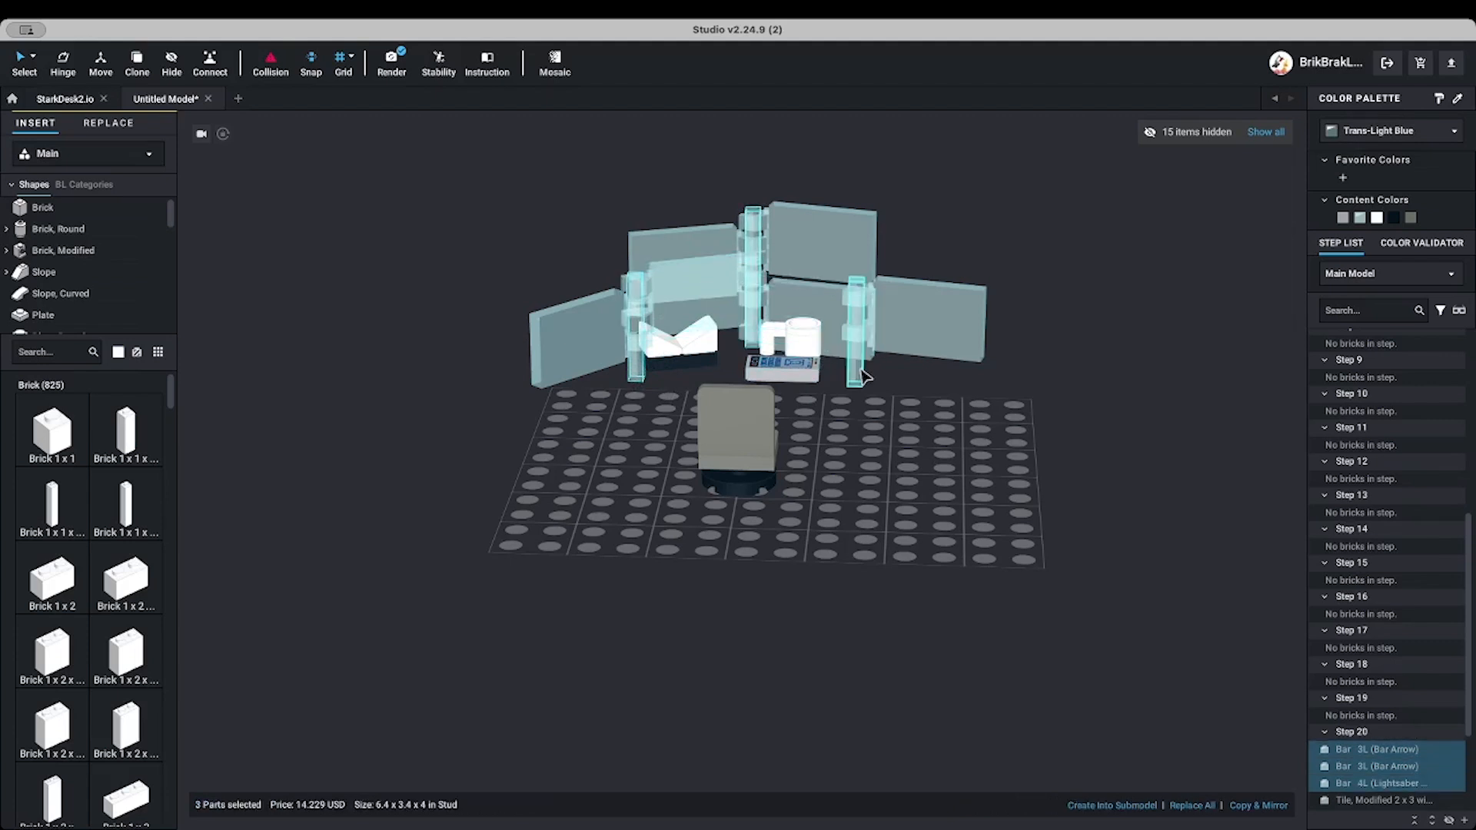
pyautogui.scroll(6, 1373, 653)
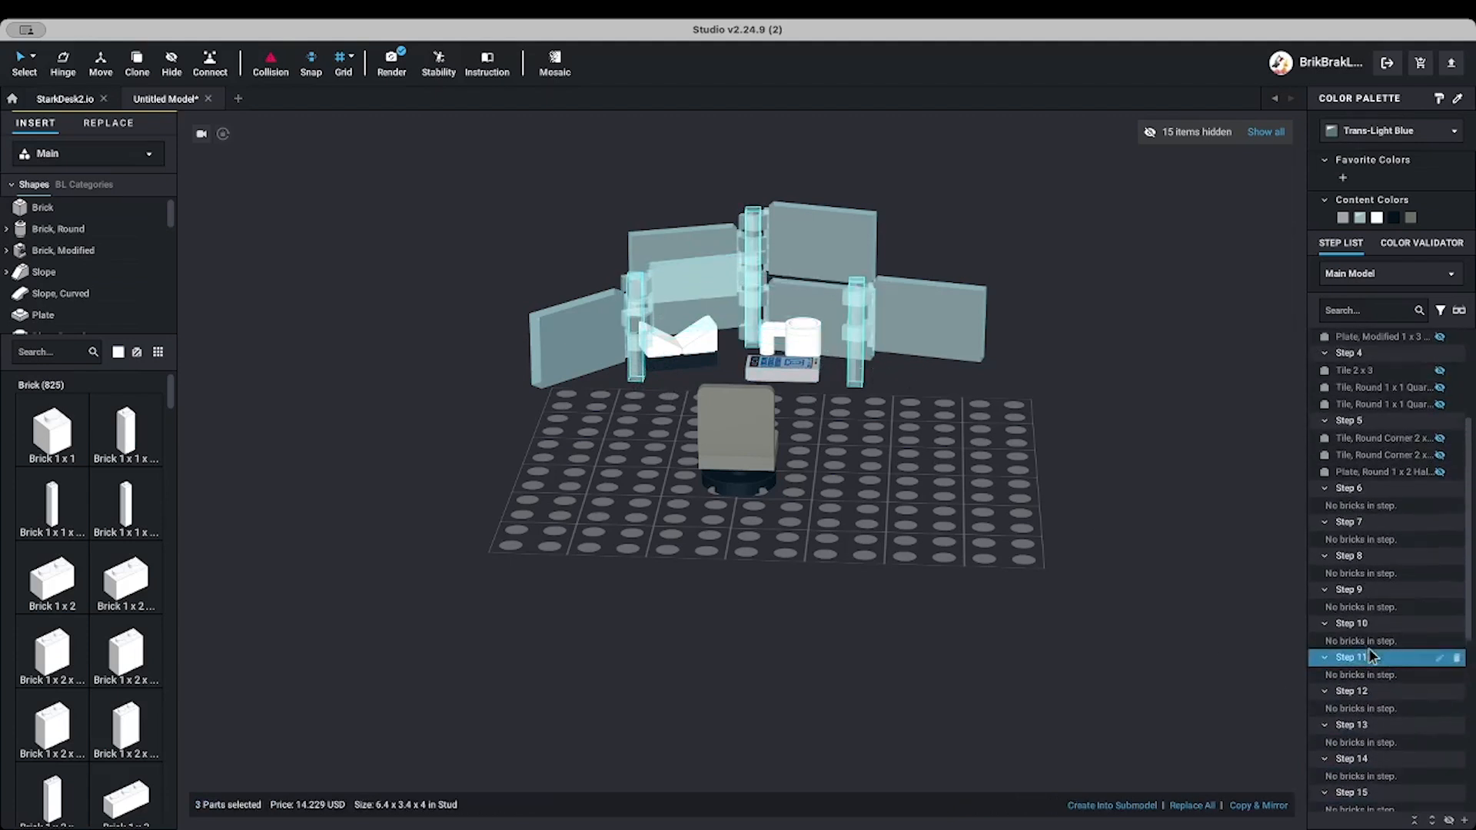
pyautogui.scroll(-6, 1371, 654)
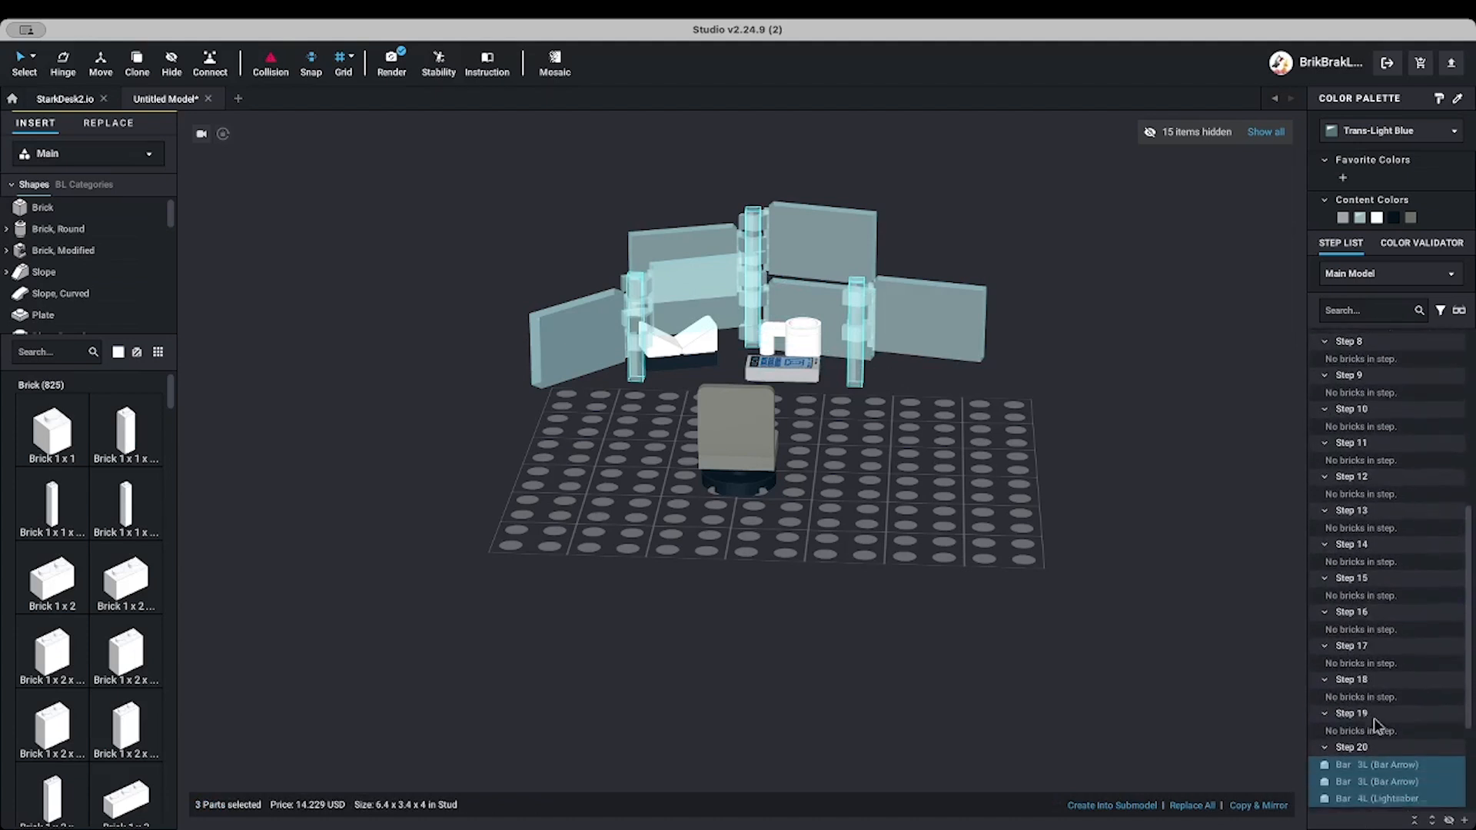
pyautogui.rightClick(1355, 709)
pyautogui.moveTo(1378, 802)
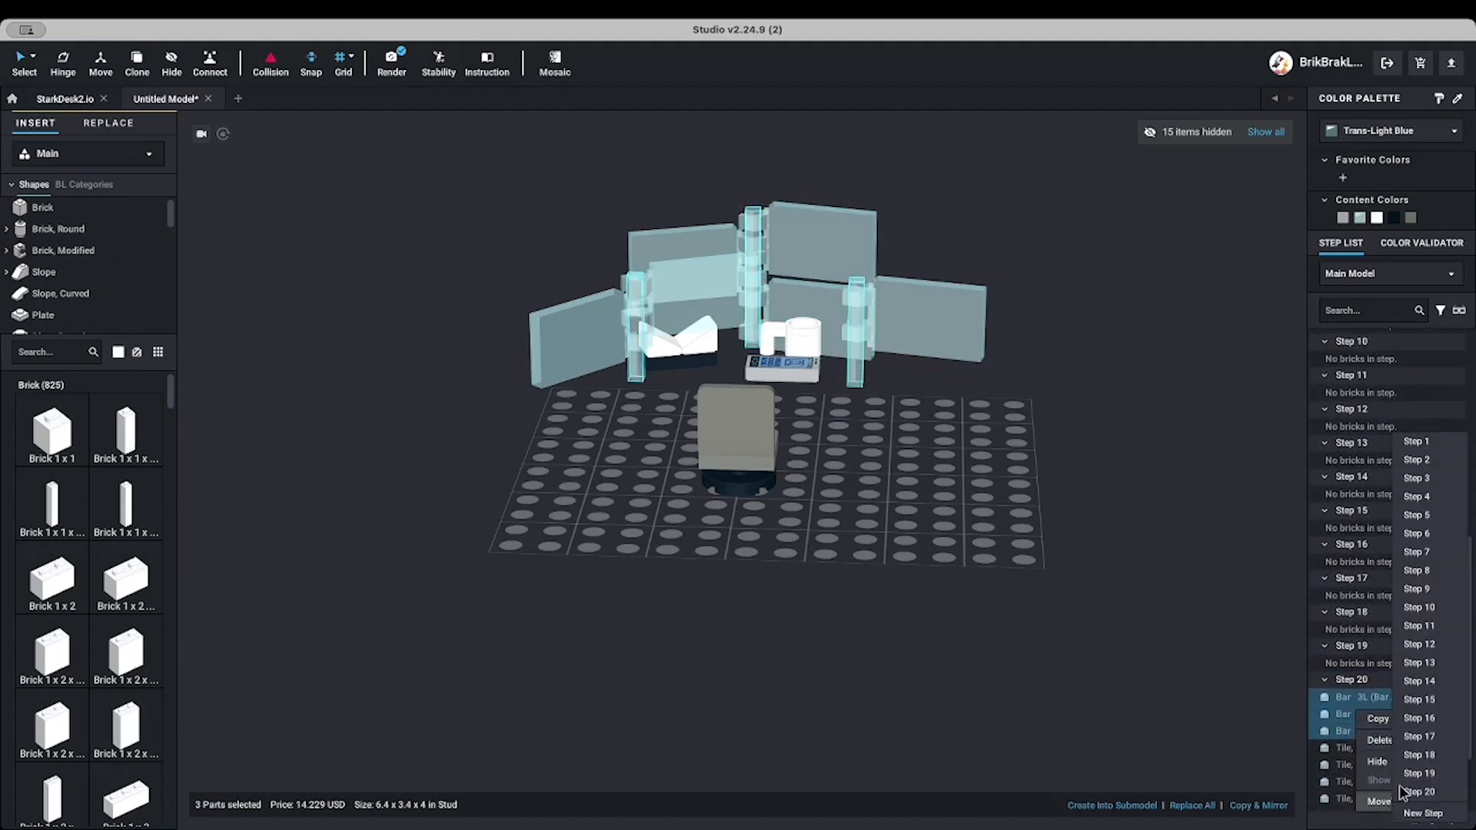
pyautogui.click(1419, 534)
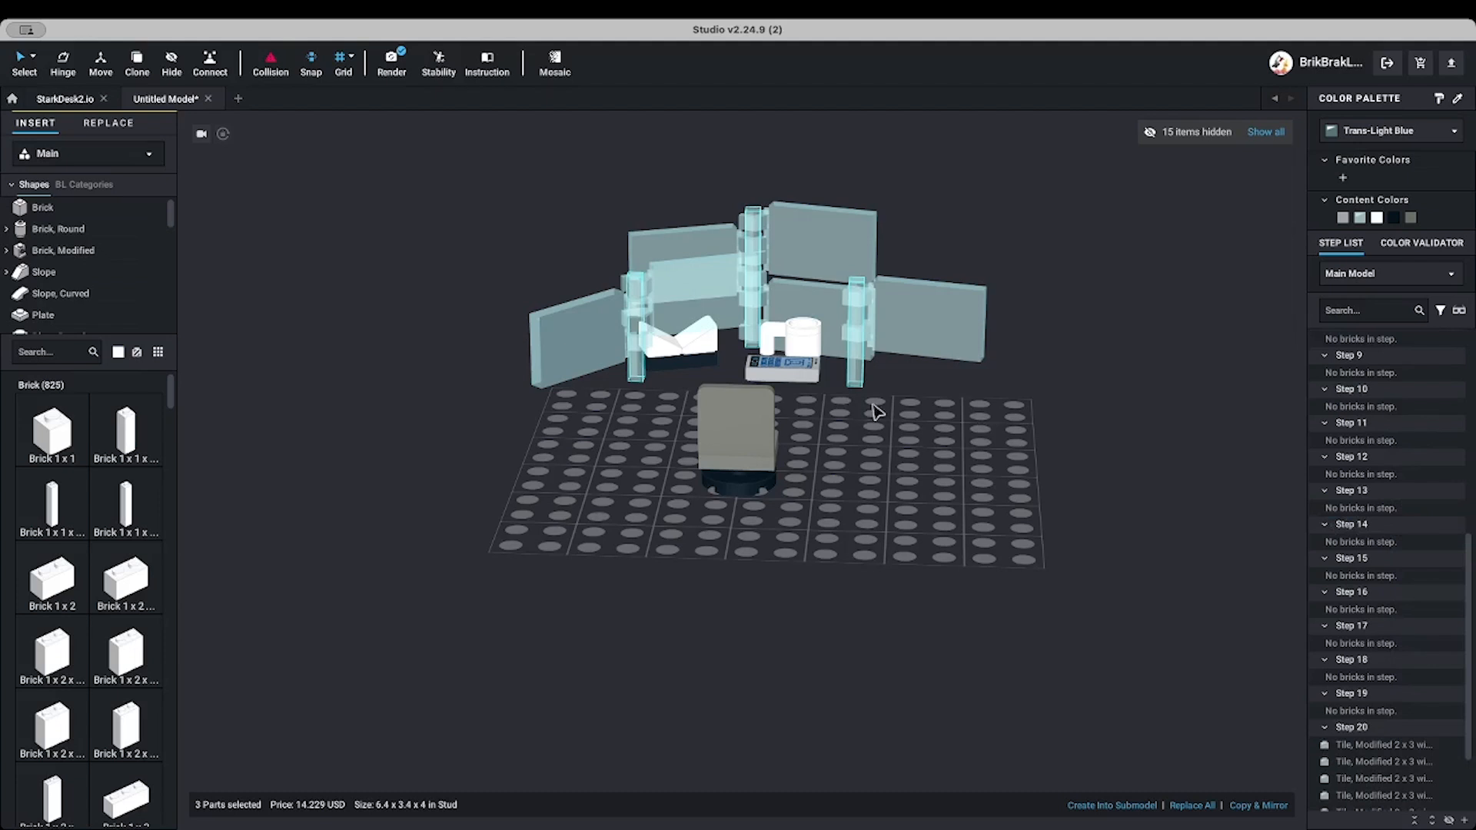
pyautogui.rightClick(856, 380)
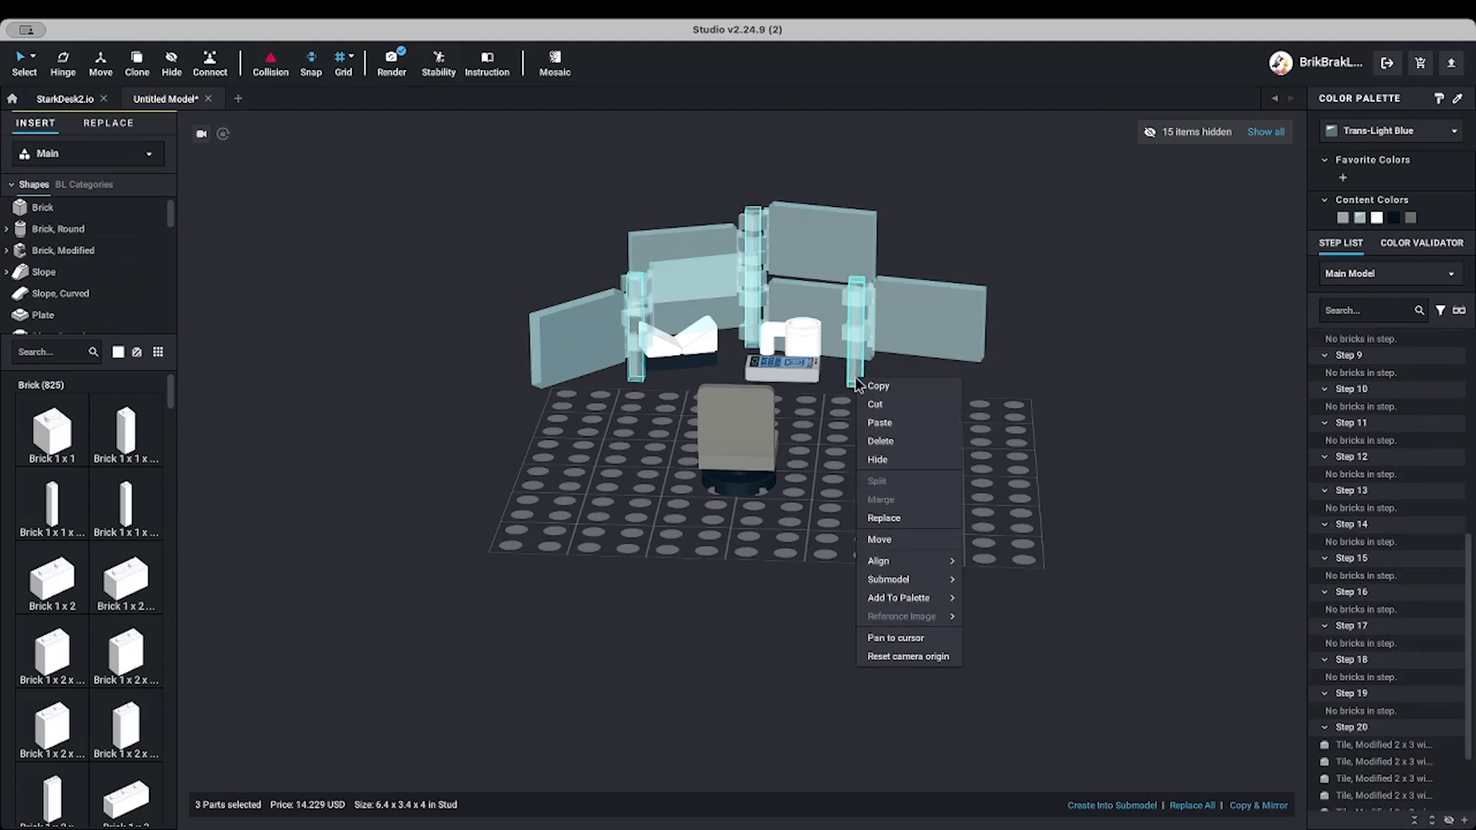
pyautogui.click(875, 460)
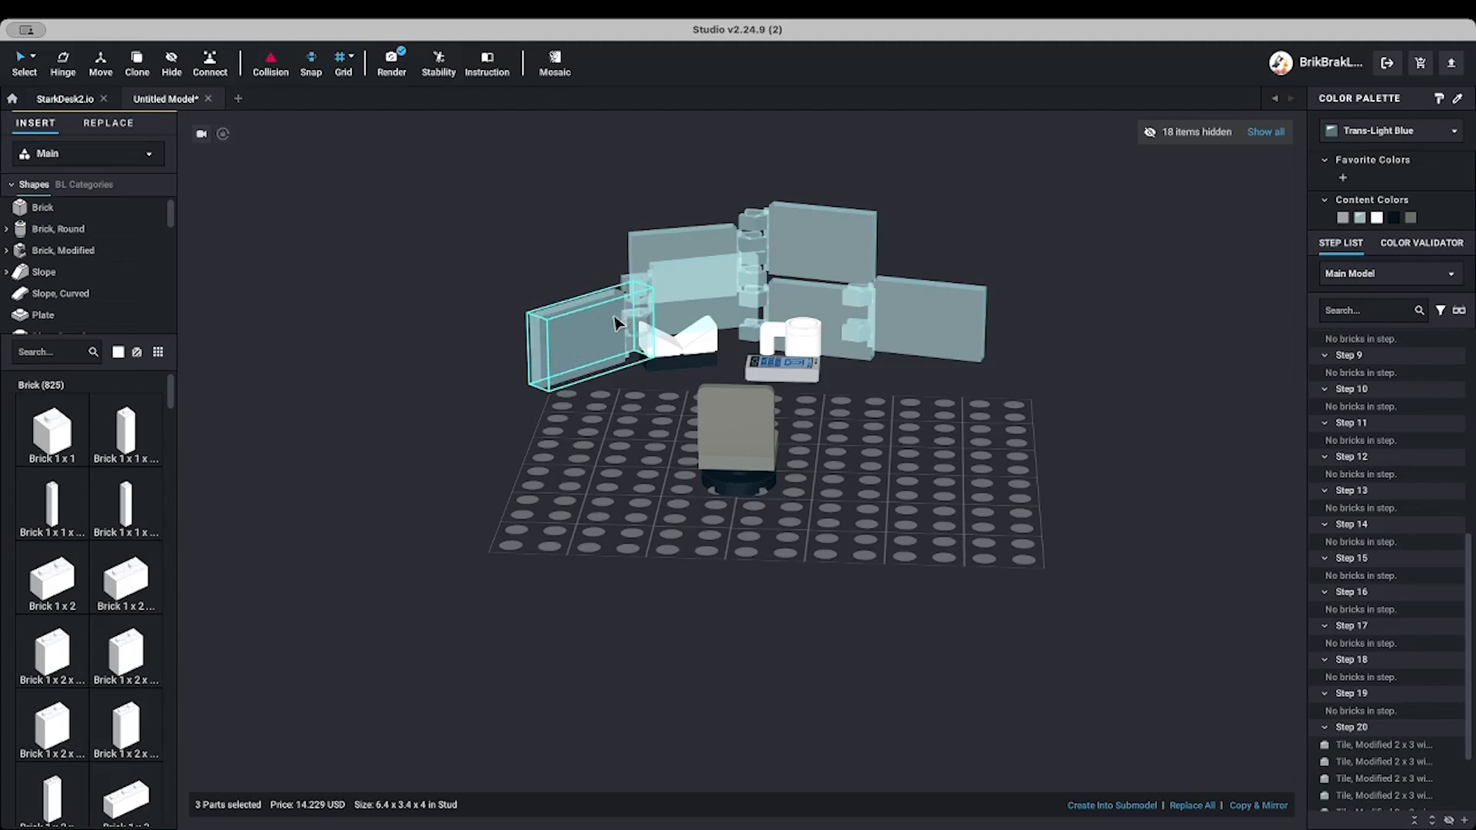
# Move the outer left and adjacent lower Tile, Modified 2 x 3 screens from Step 20 to Step 7, and hide them
pyautogui.moveTo(615, 323); pyautogui.dragTo(580, 256, button='right')
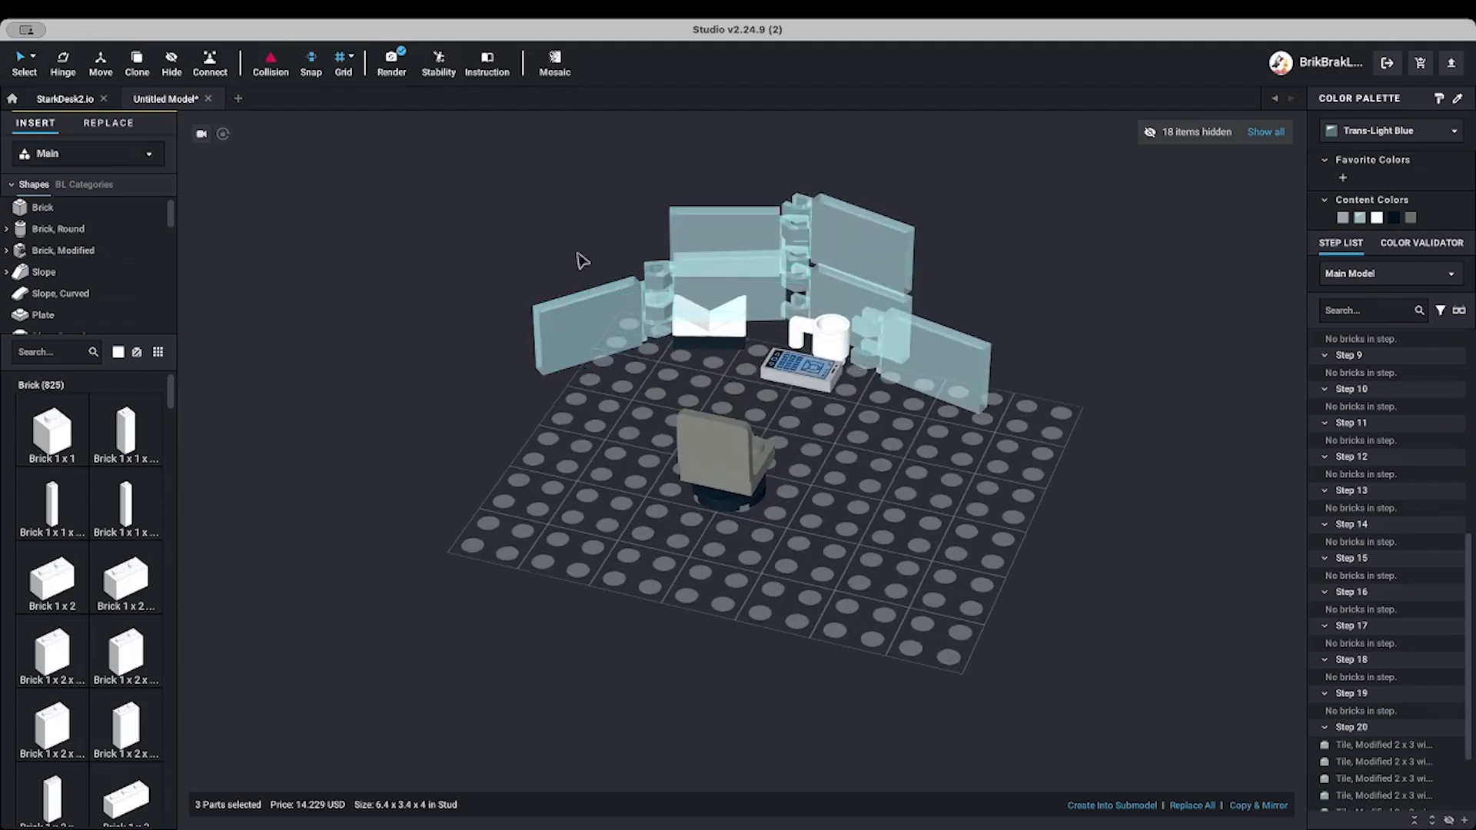
pyautogui.click(604, 317)
pyautogui.click(822, 319)
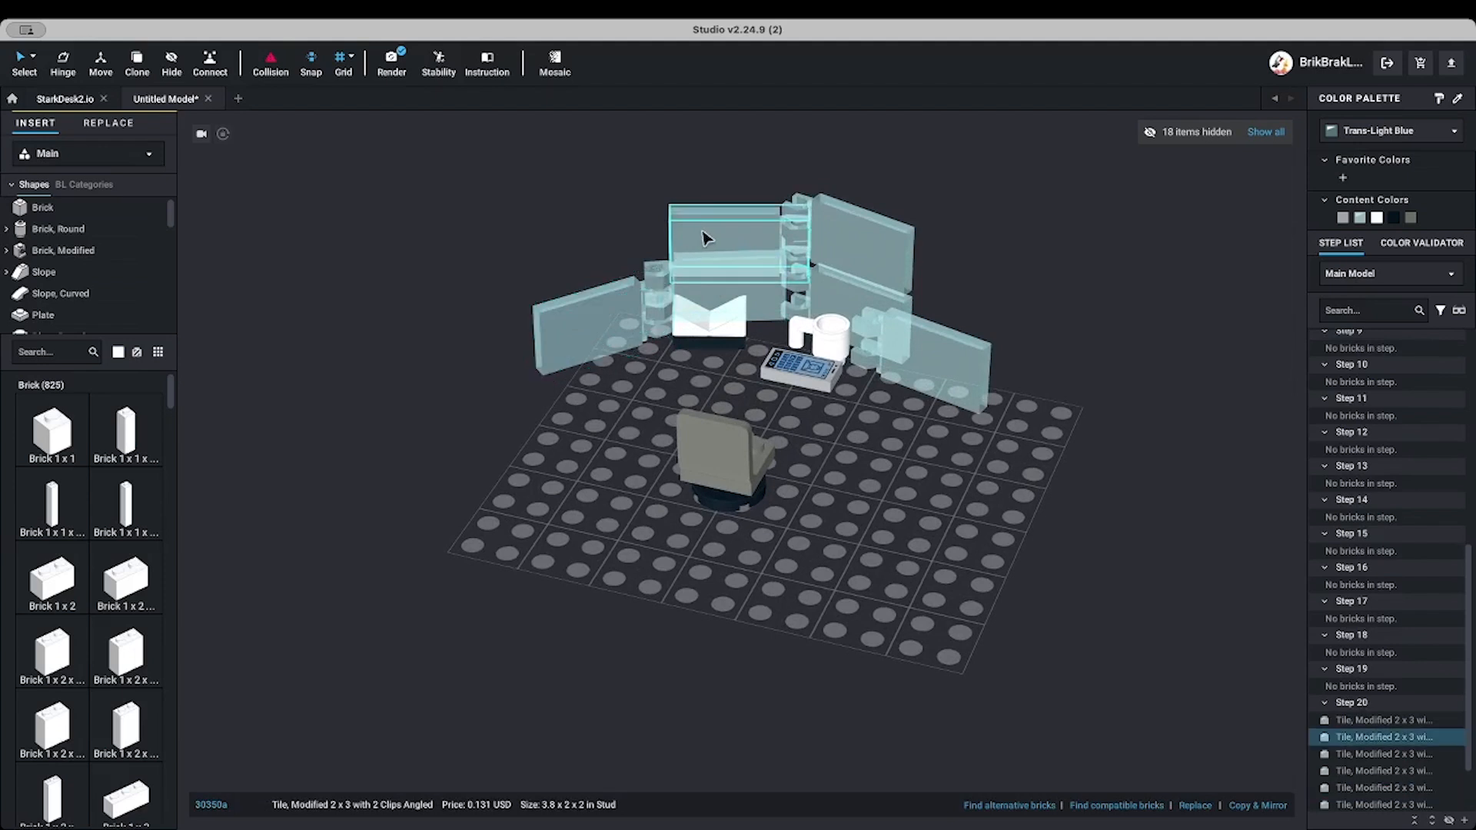
pyautogui.click(565, 329)
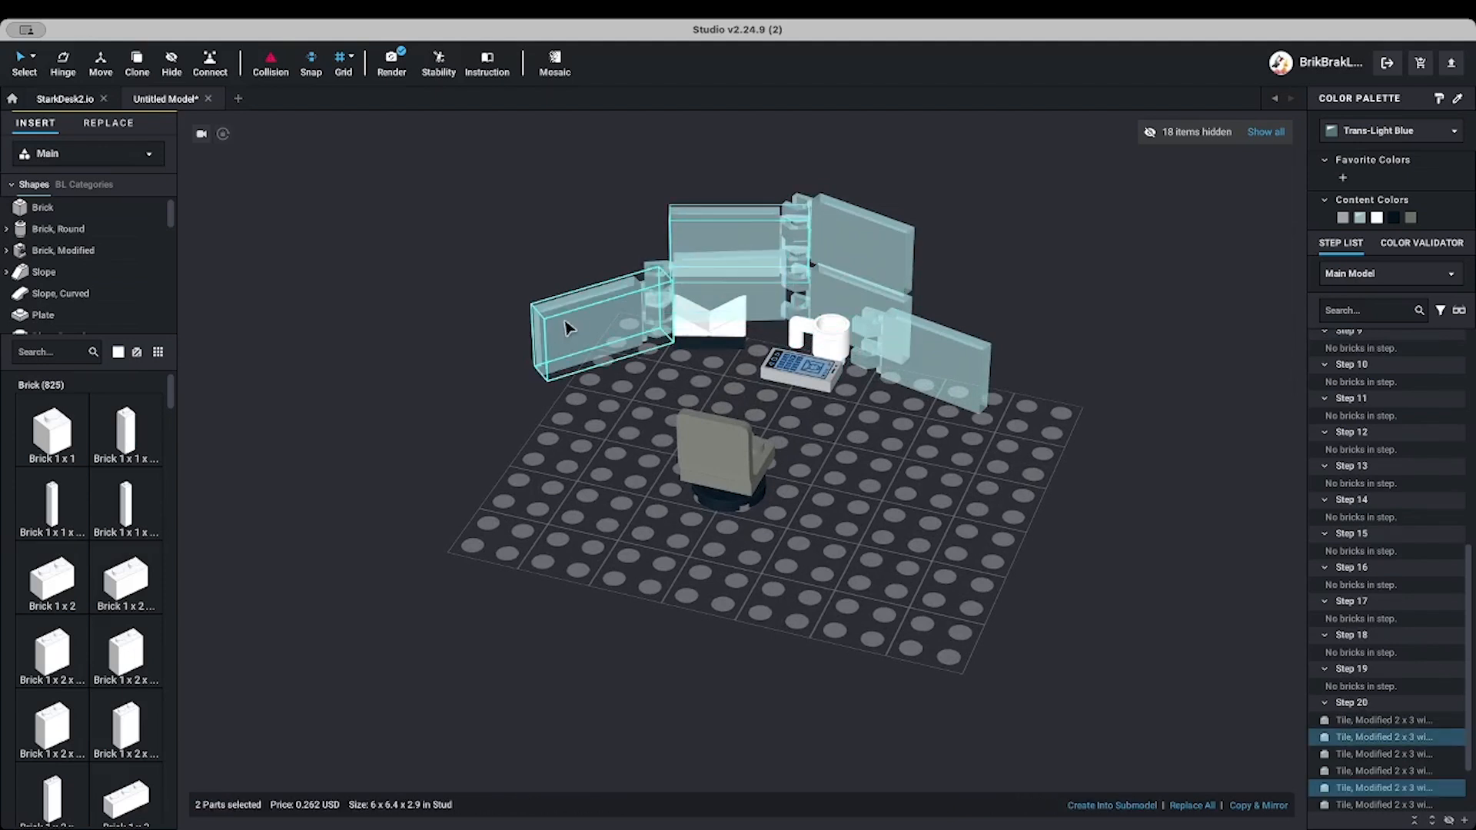
pyautogui.click(514, 390)
pyautogui.click(722, 296)
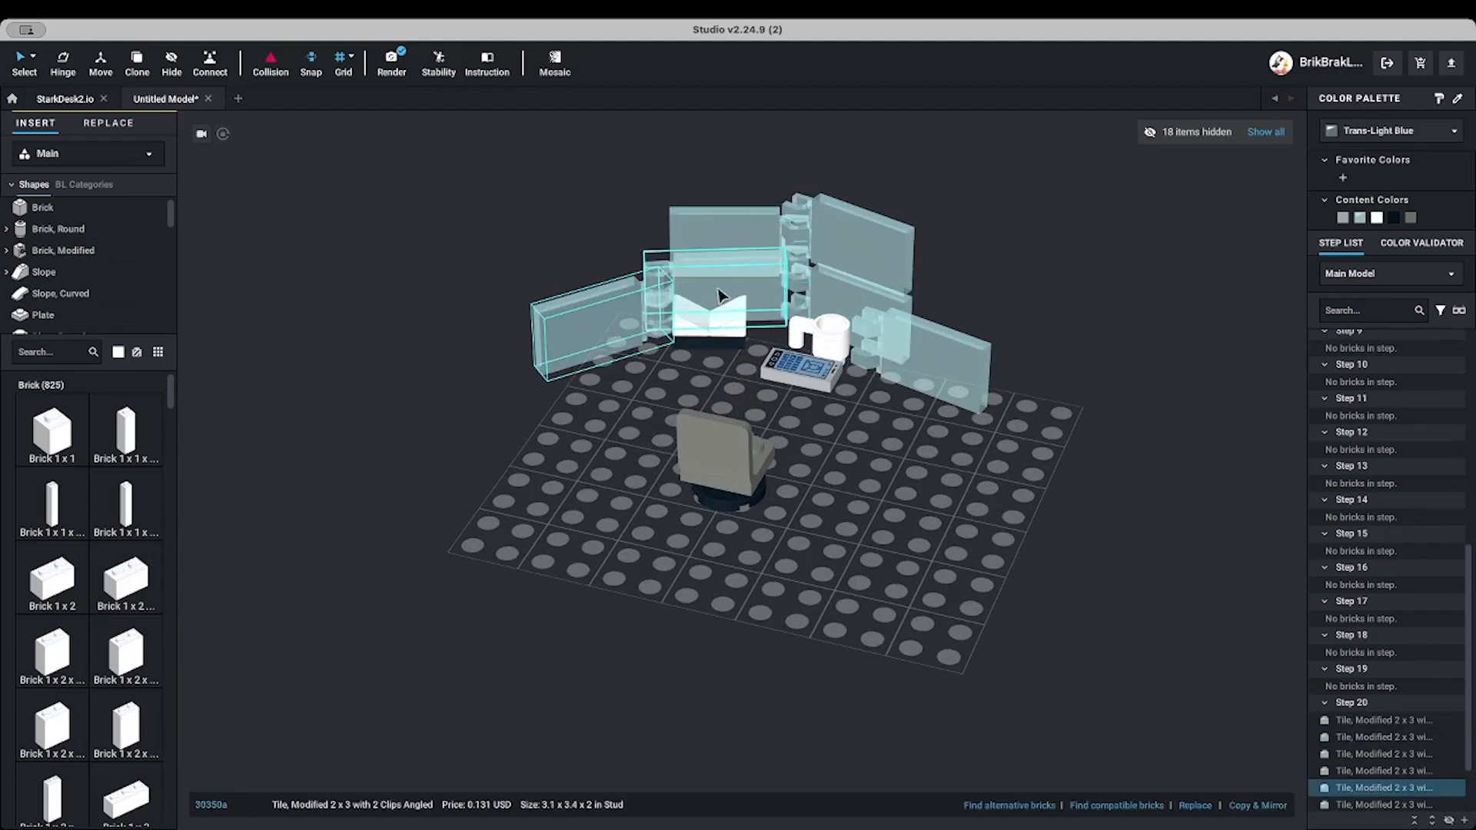
pyautogui.keyDown('shift'); pyautogui.click(735, 292); pyautogui.keyUp('shift')
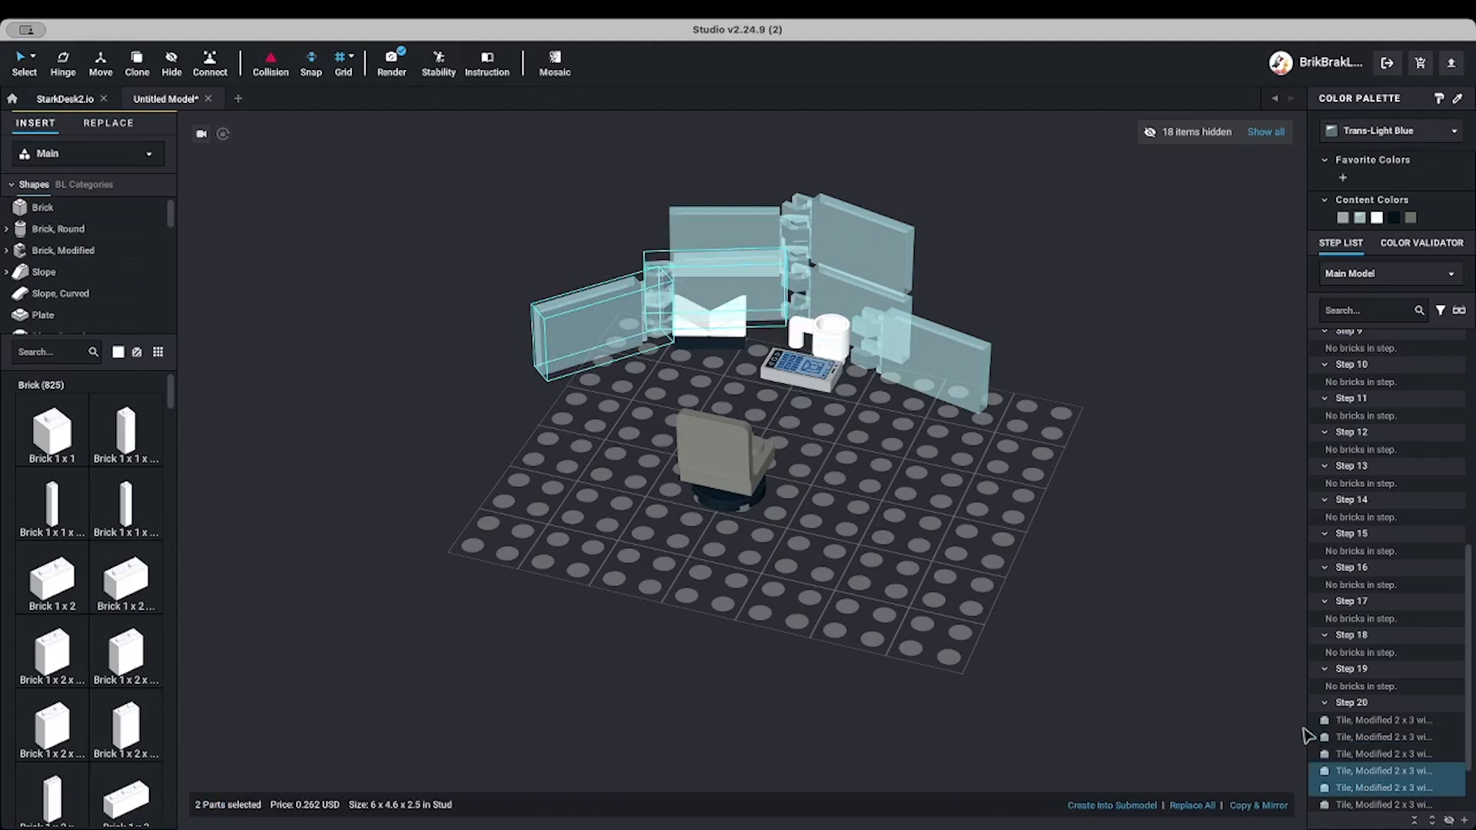
pyautogui.rightClick(1361, 775)
pyautogui.moveTo(1384, 815)
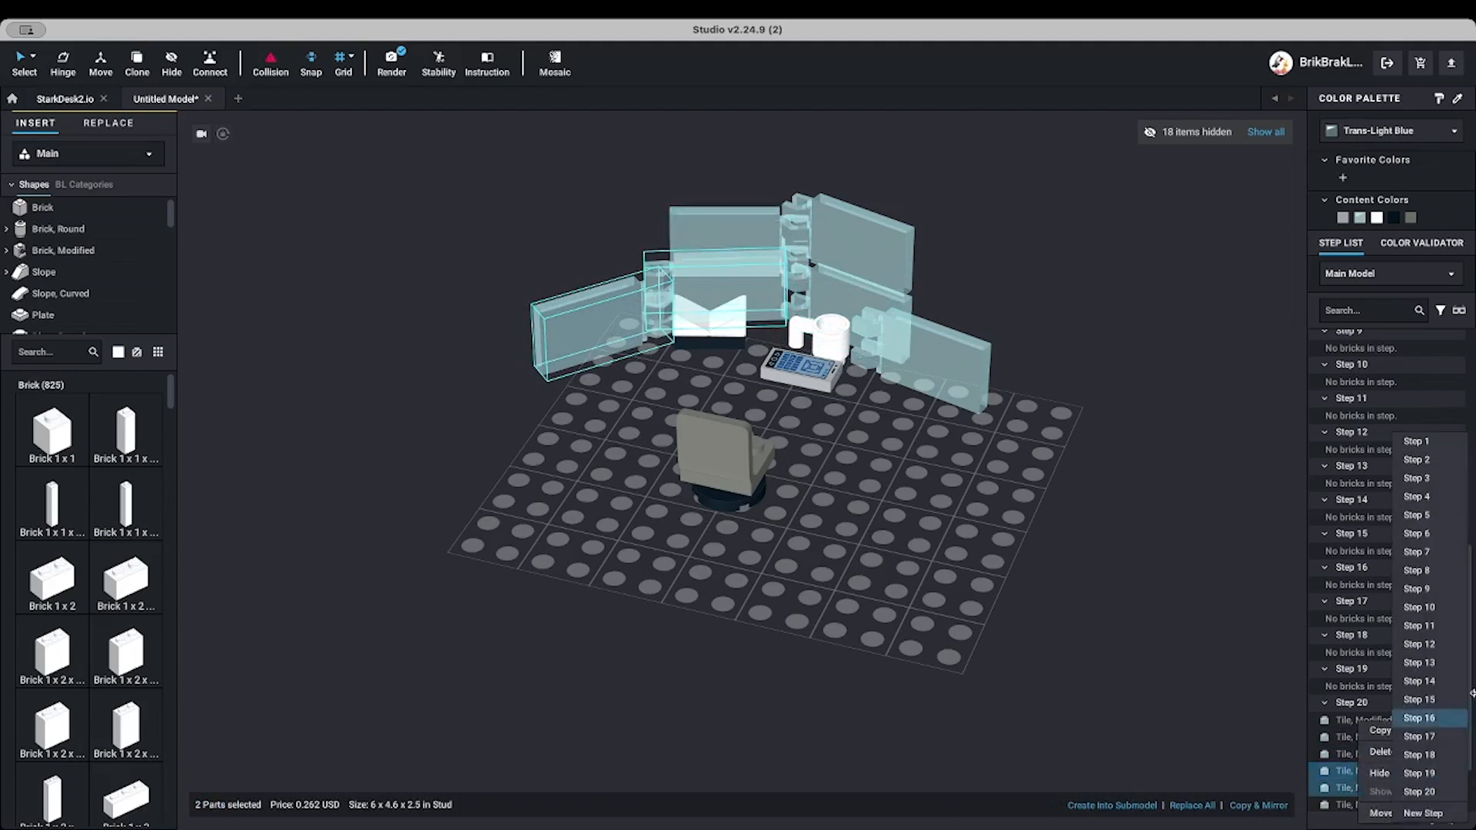
pyautogui.press('Escape')
pyautogui.rightClick(548, 321)
pyautogui.click(596, 378)
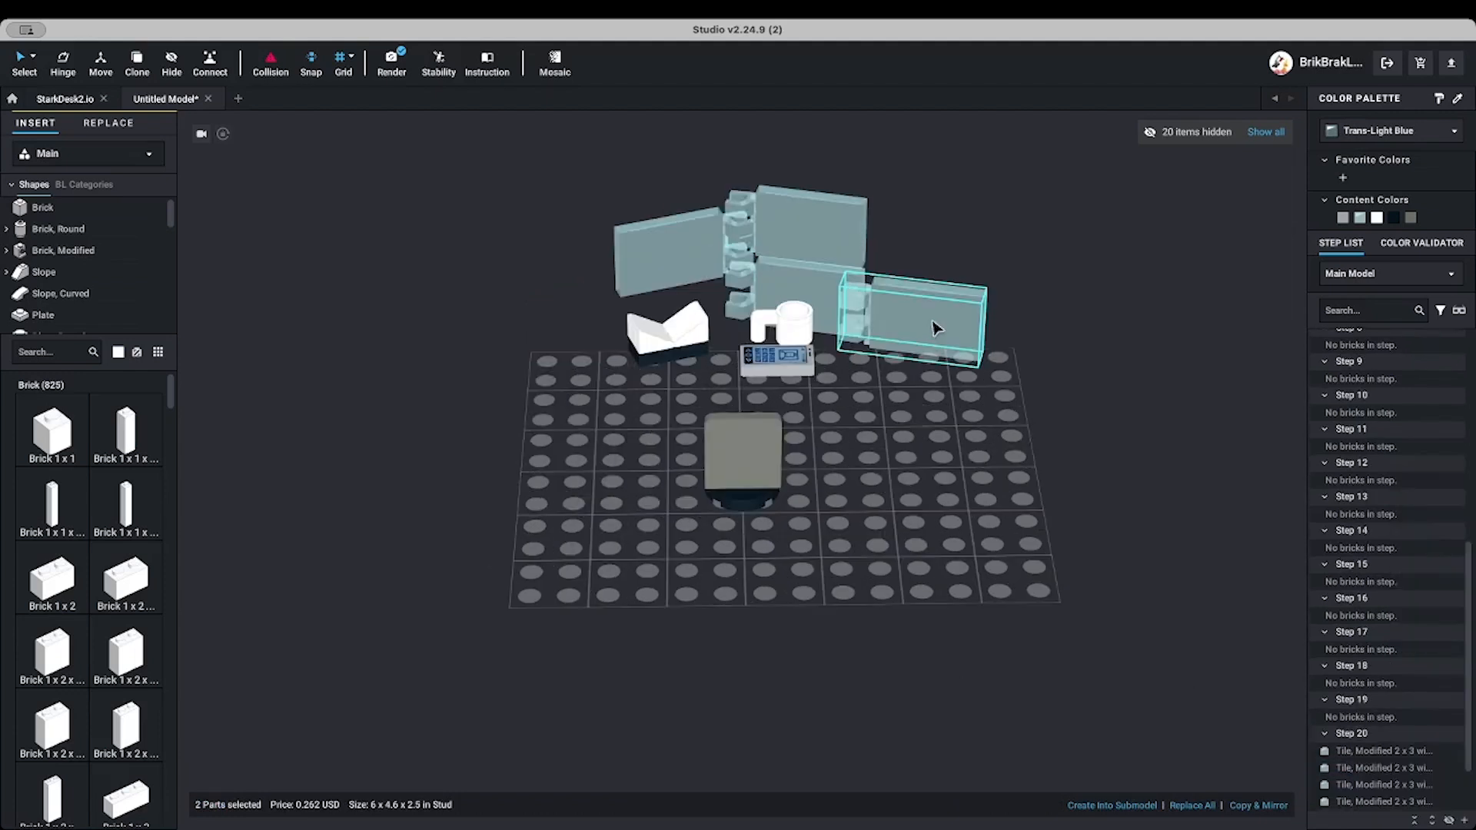
# Move the outer right Tile, Modified 2 x 3 with 2 Clips Angled screen from Step 20 to Step 8, and hide it
pyautogui.click(922, 343)
pyautogui.rightClick(1388, 789)
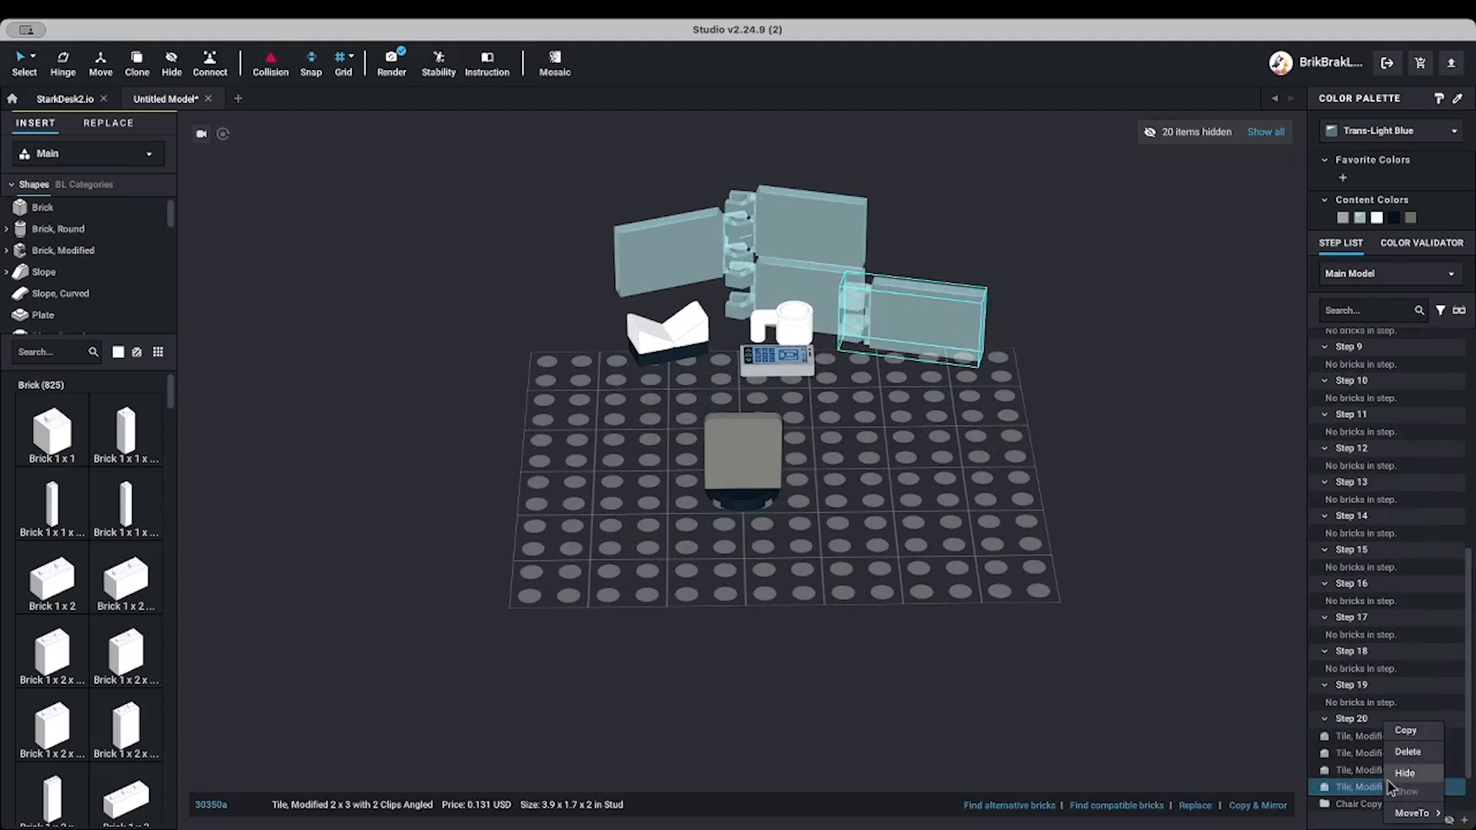
pyautogui.moveTo(1412, 812)
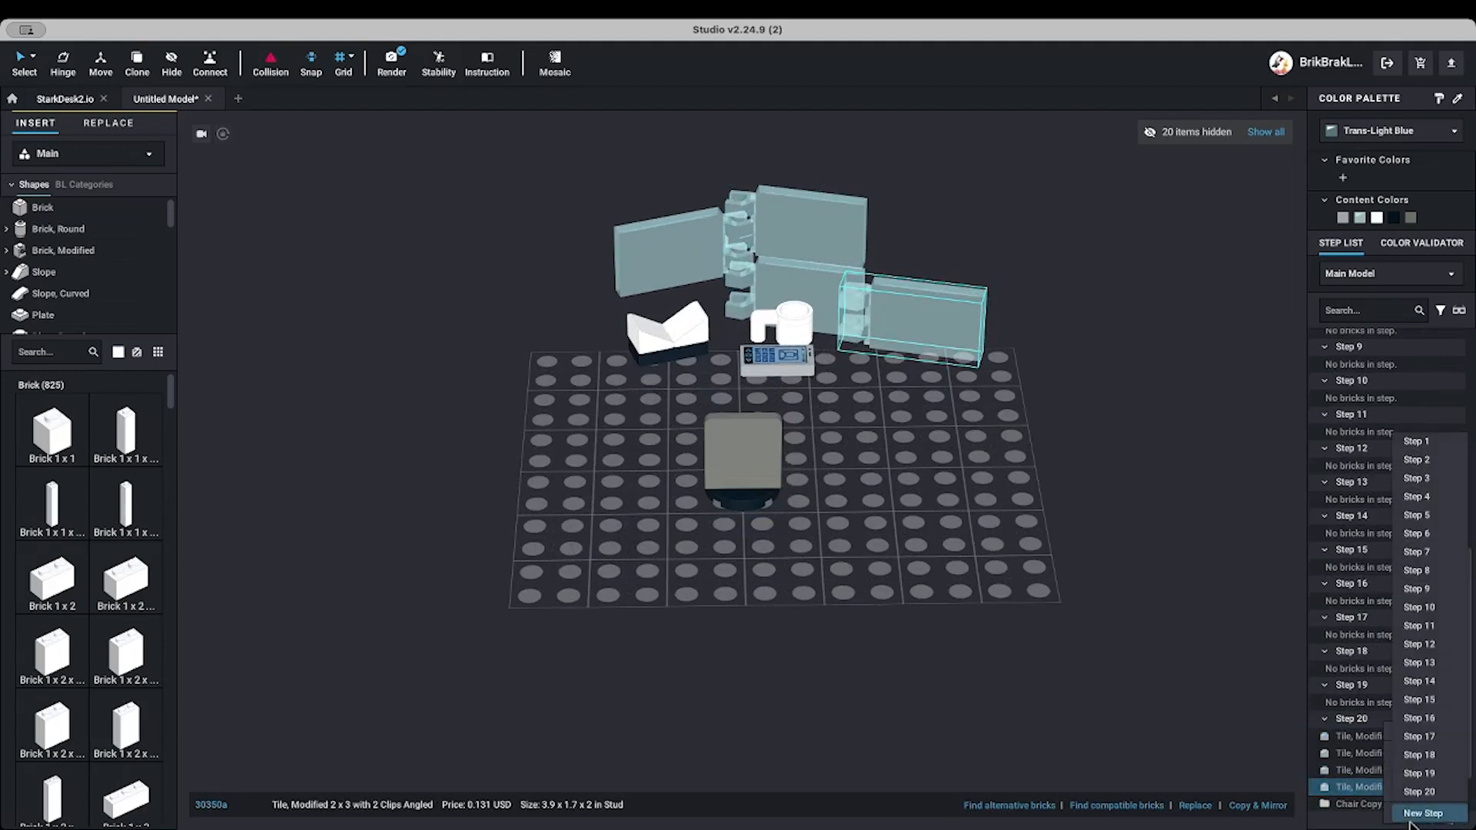
pyautogui.click(1419, 570)
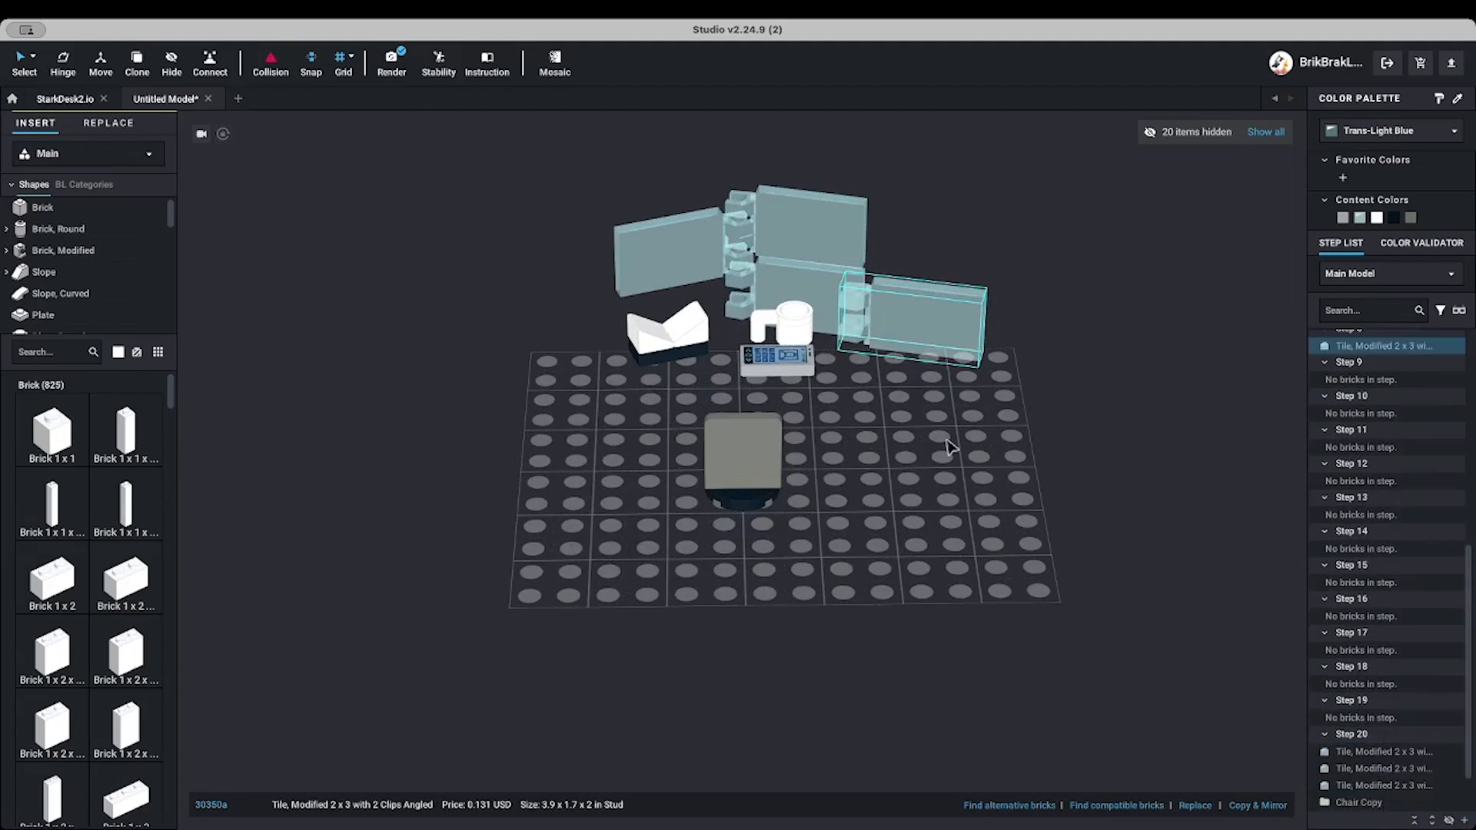
pyautogui.rightClick(912, 312)
pyautogui.click(931, 391)
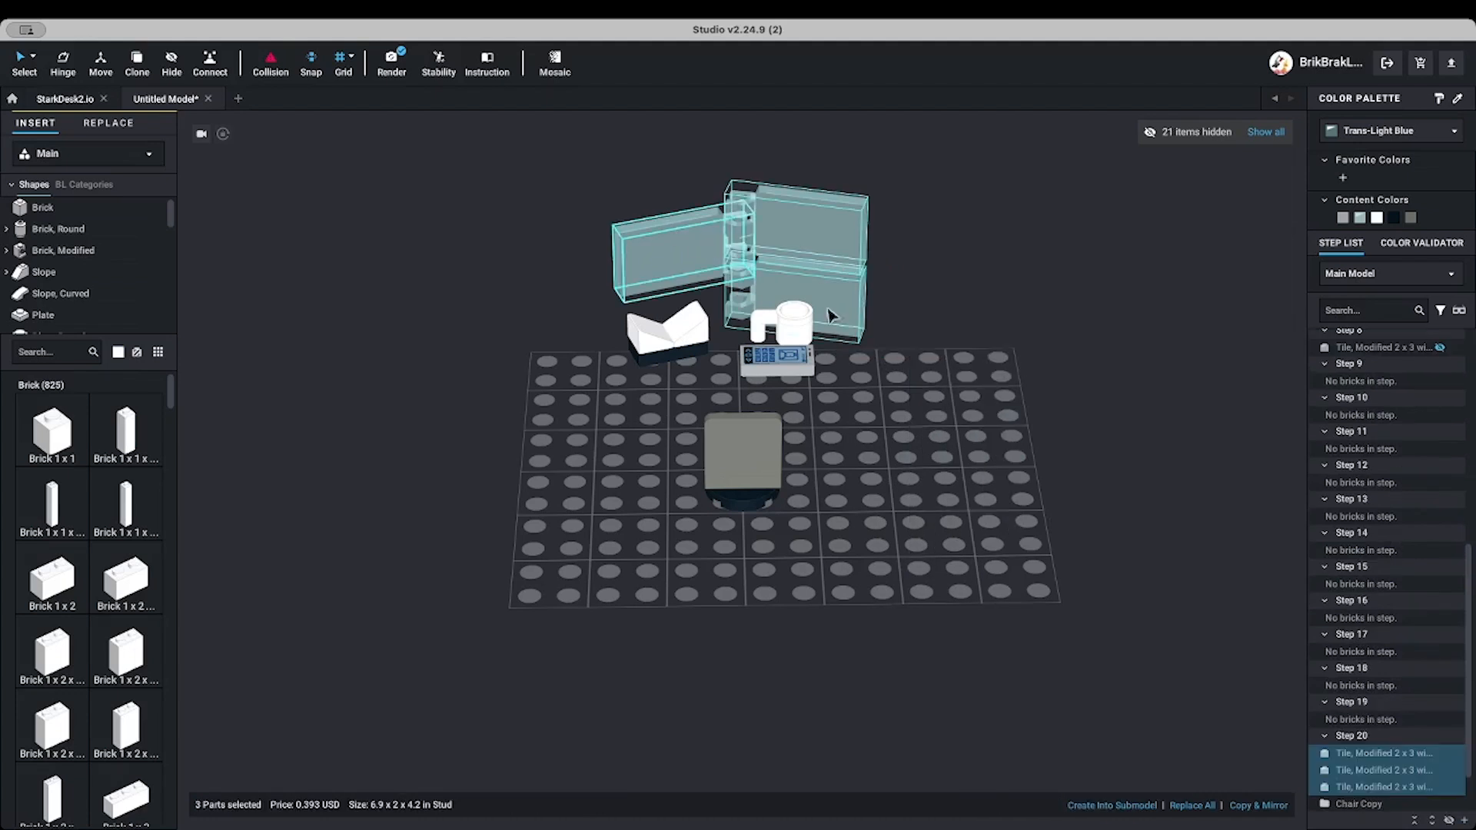
# Move the three remaining Tile, Modified 2 x 3 screens from Step 20 to Step 9, and hide them
pyautogui.click(1364, 753)
pyautogui.keyDown('shift'); pyautogui.click(1365, 786); pyautogui.keyUp('shift')
pyautogui.rightClick(1409, 766)
pyautogui.moveTo(1432, 812)
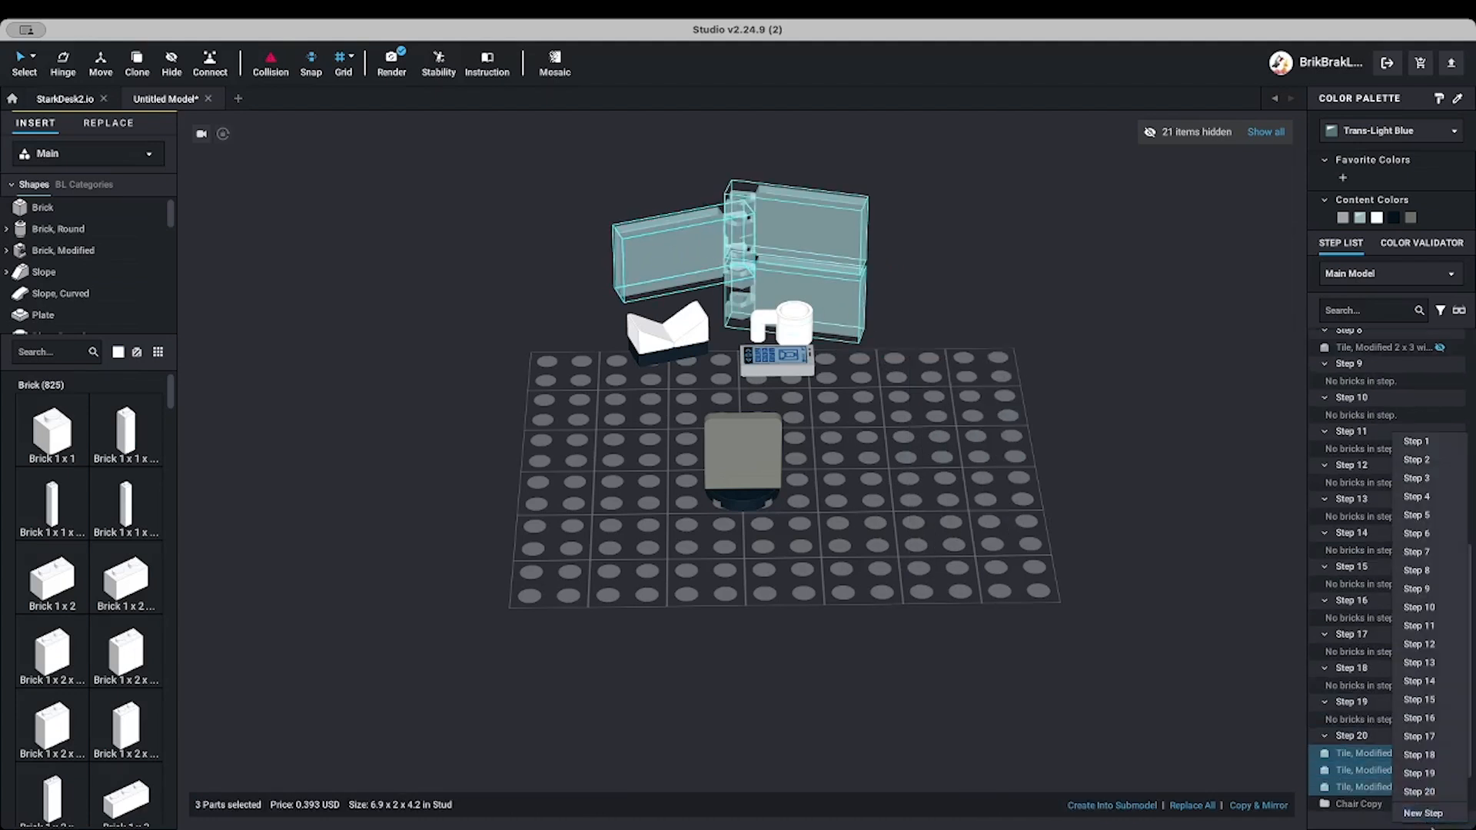
pyautogui.click(1430, 588)
pyautogui.rightClick(817, 230)
pyautogui.click(840, 311)
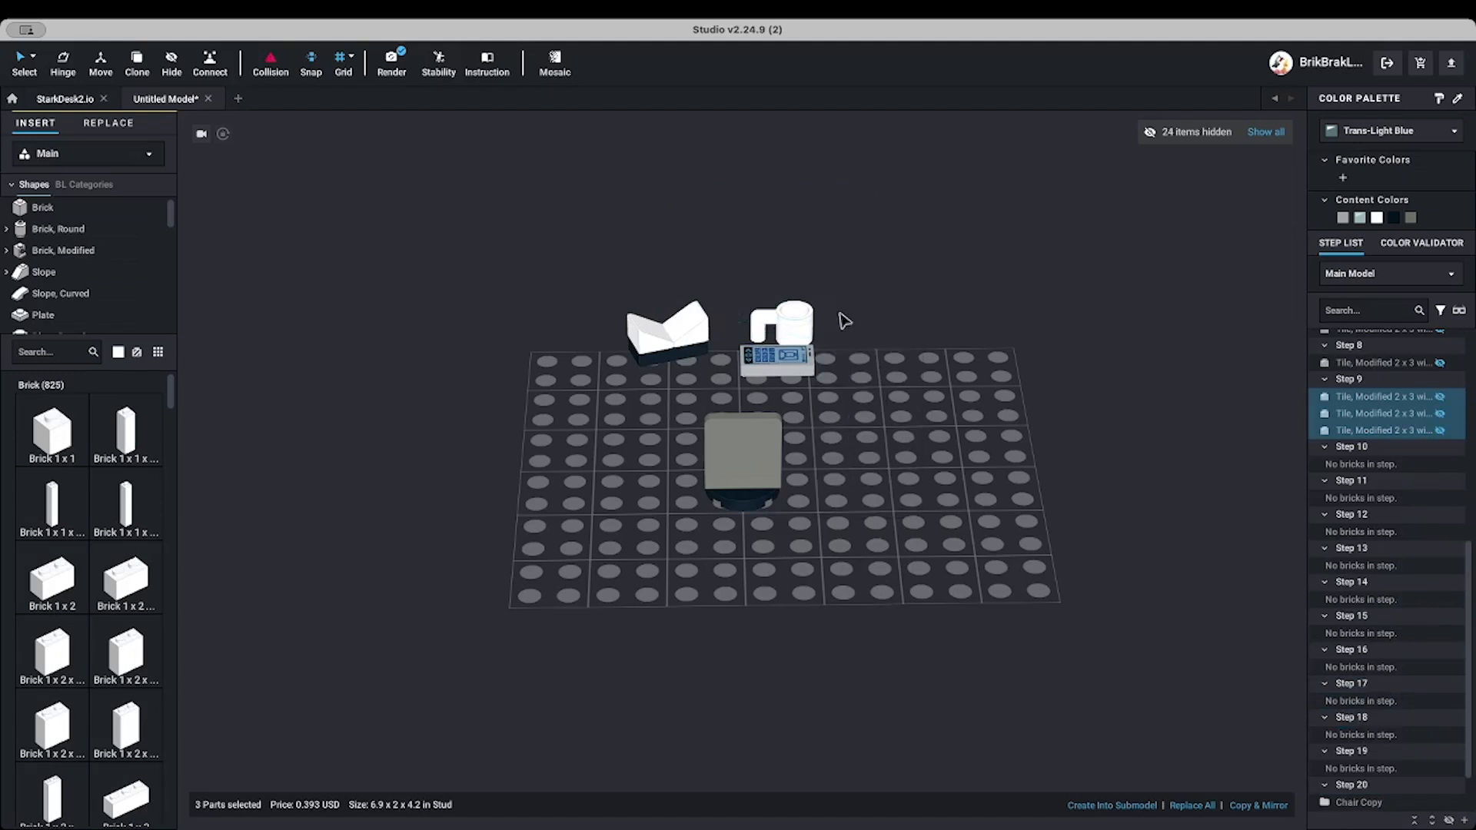
# Move the Chair Copy submodel from Step 20 to Step 10
pyautogui.moveTo(915, 461); pyautogui.dragTo(876, 465, button='right')
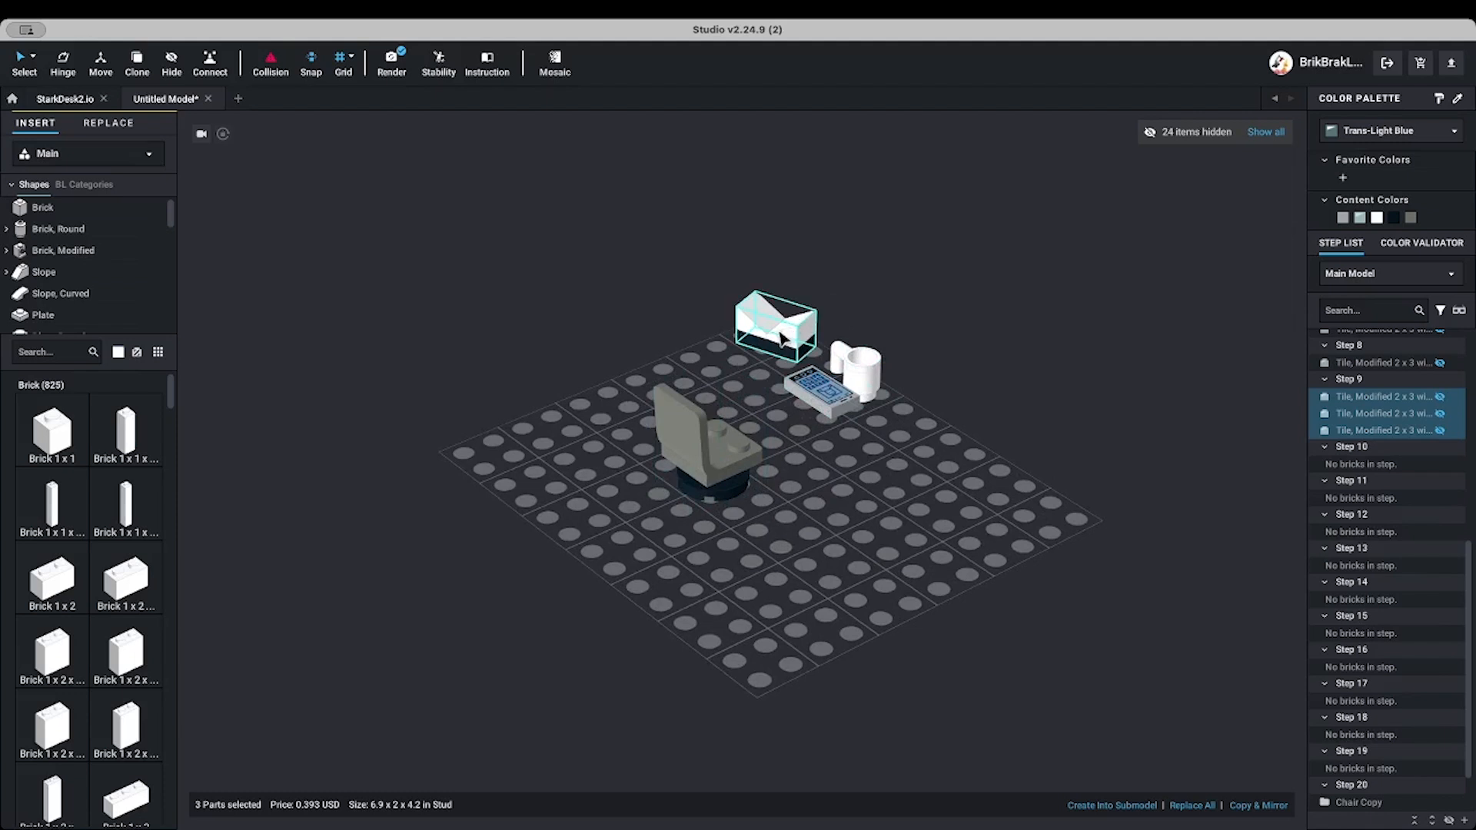
pyautogui.click(692, 461)
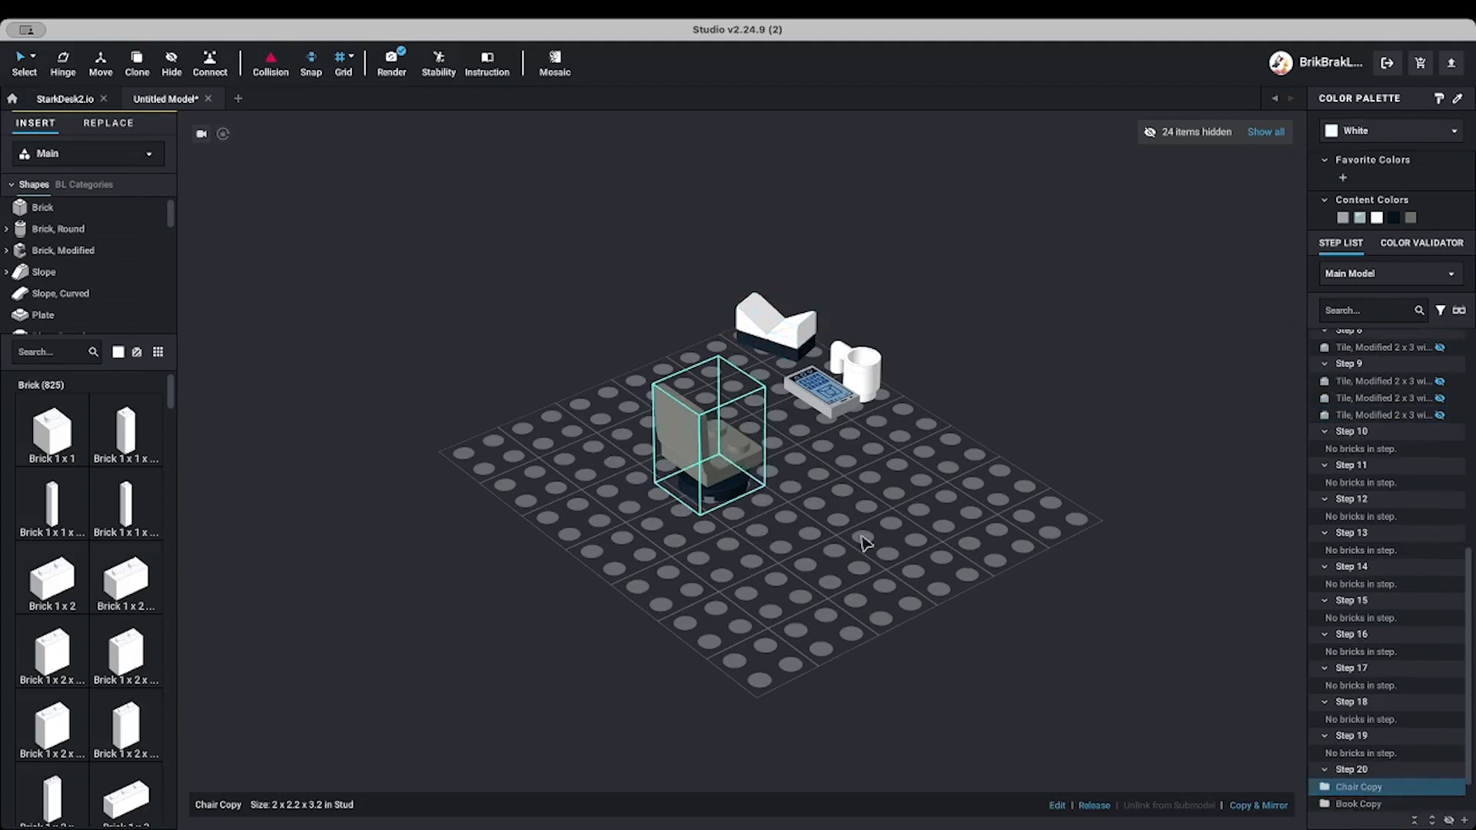
pyautogui.scroll(3, 1411, 683)
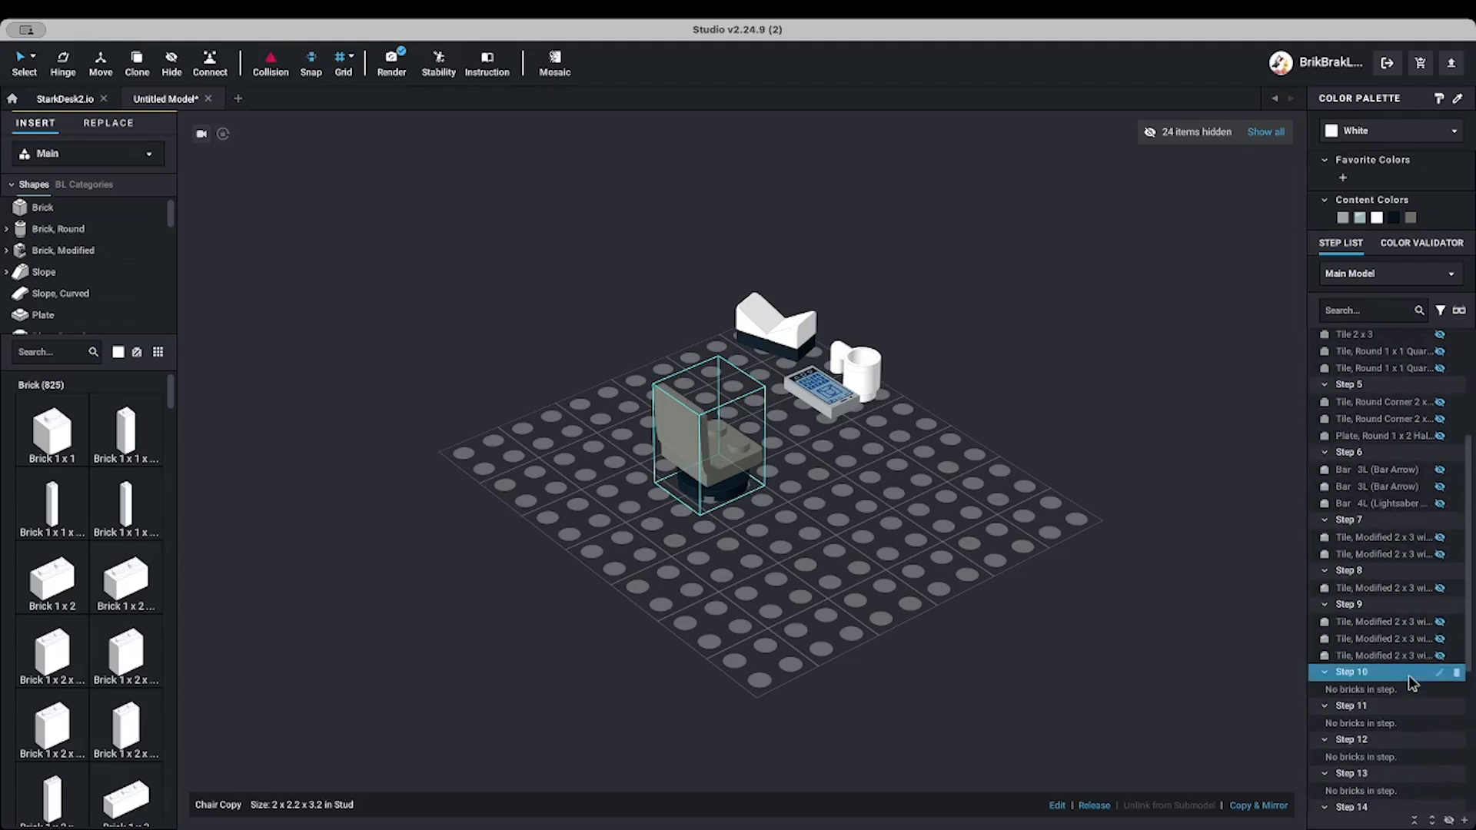
pyautogui.scroll(-5, 1412, 682)
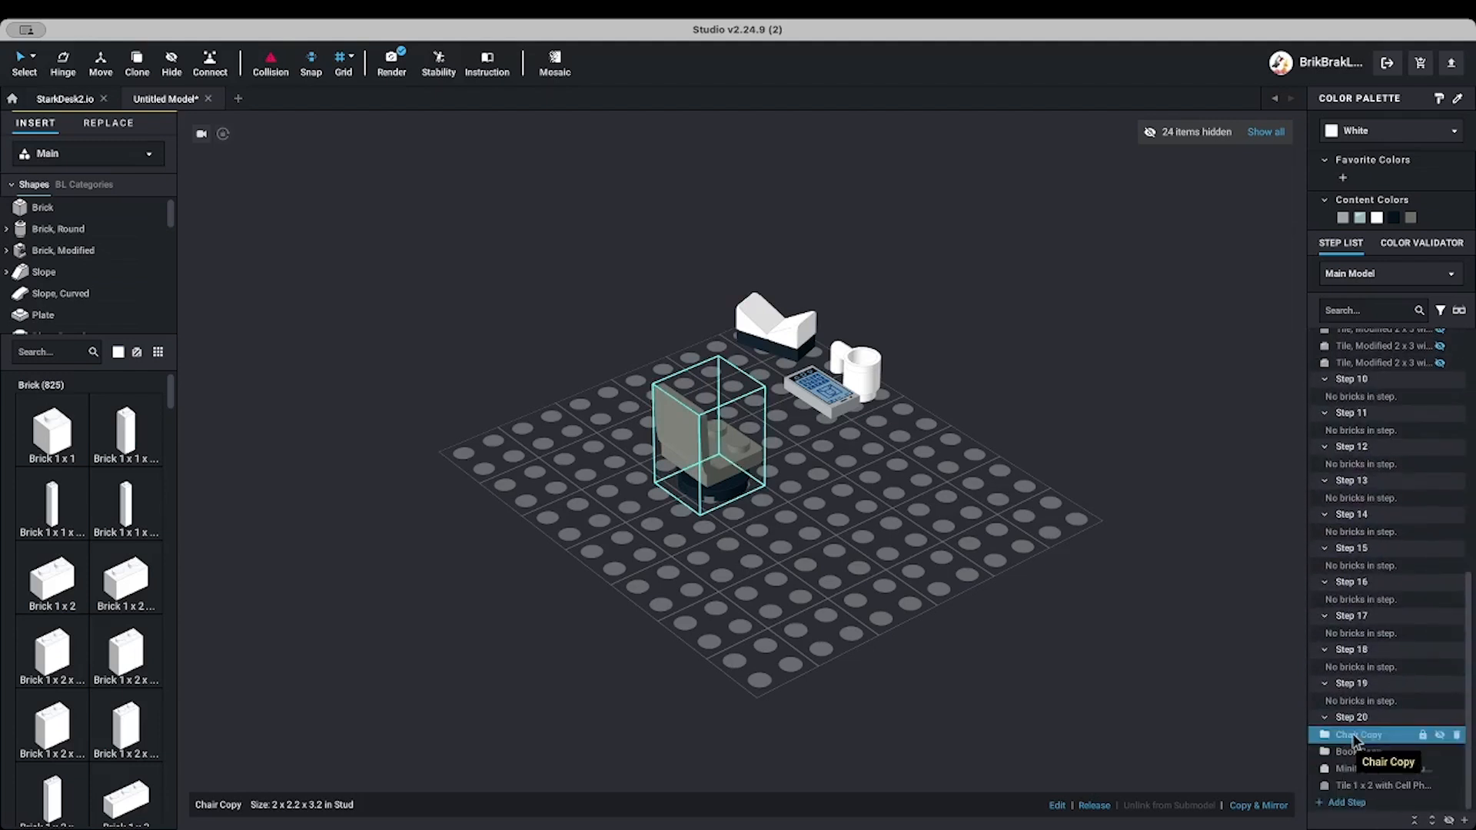
pyautogui.rightClick(1354, 740)
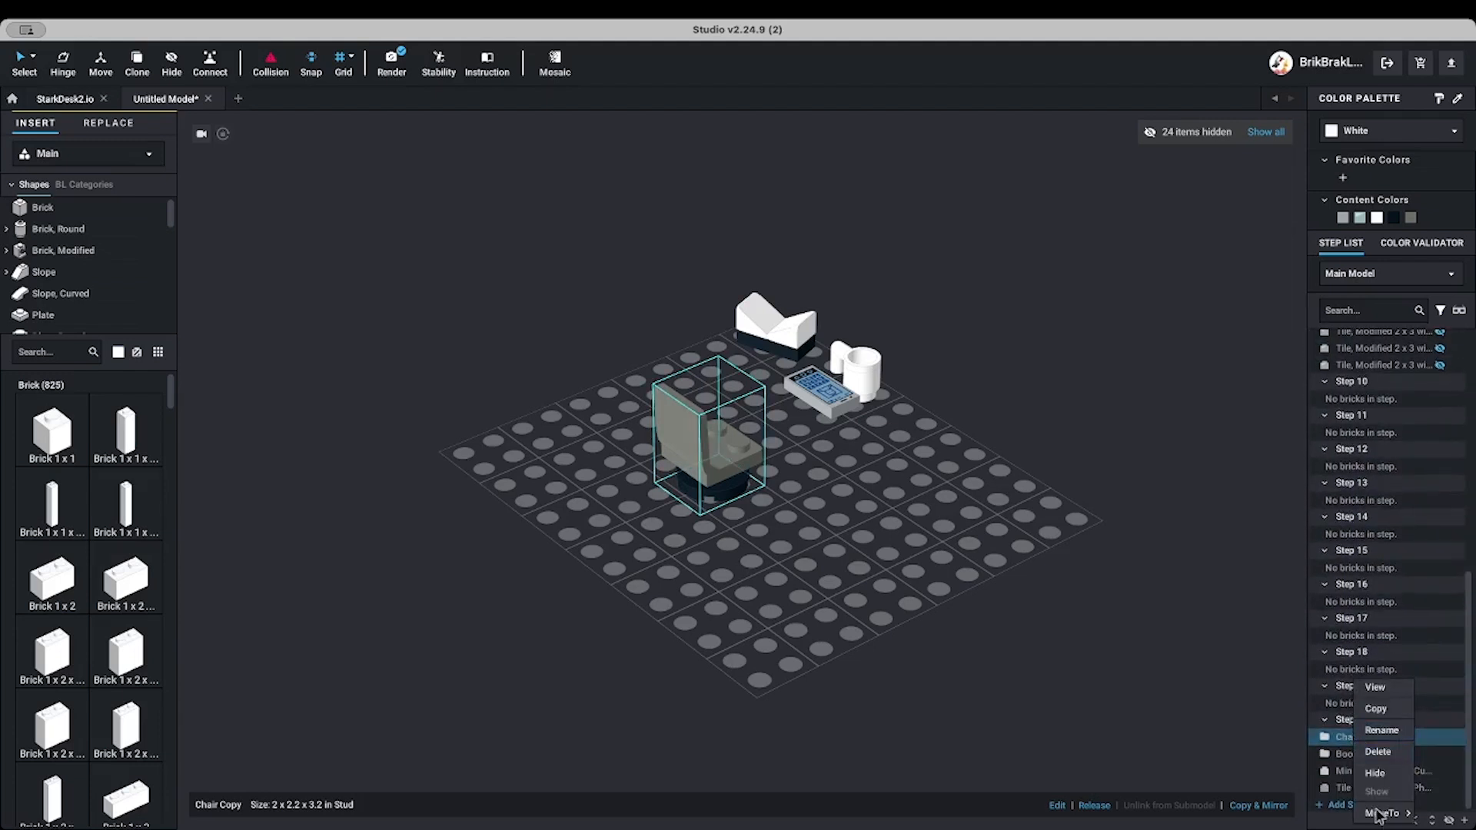
pyautogui.moveTo(1382, 812)
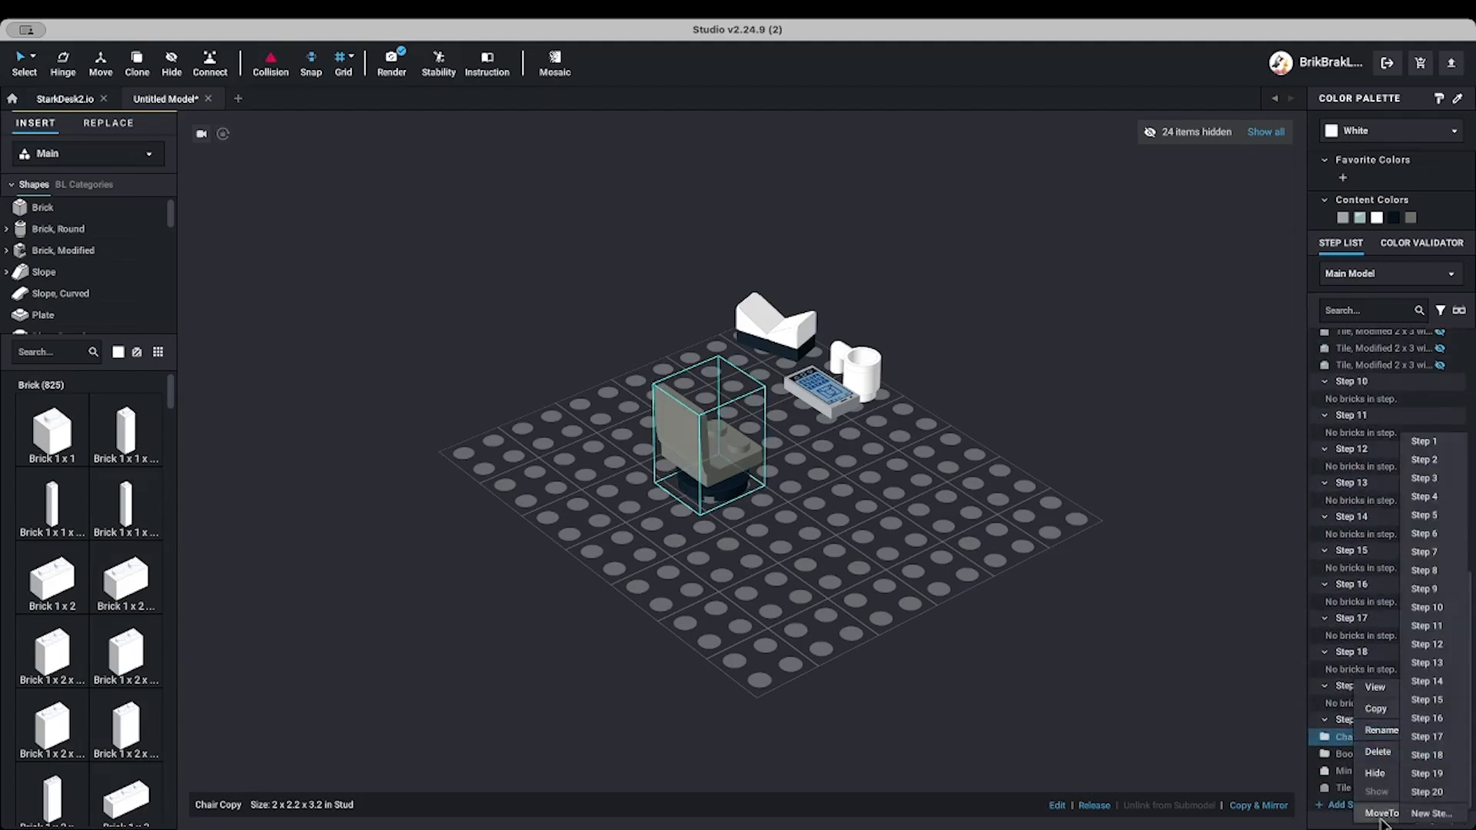
pyautogui.click(1427, 608)
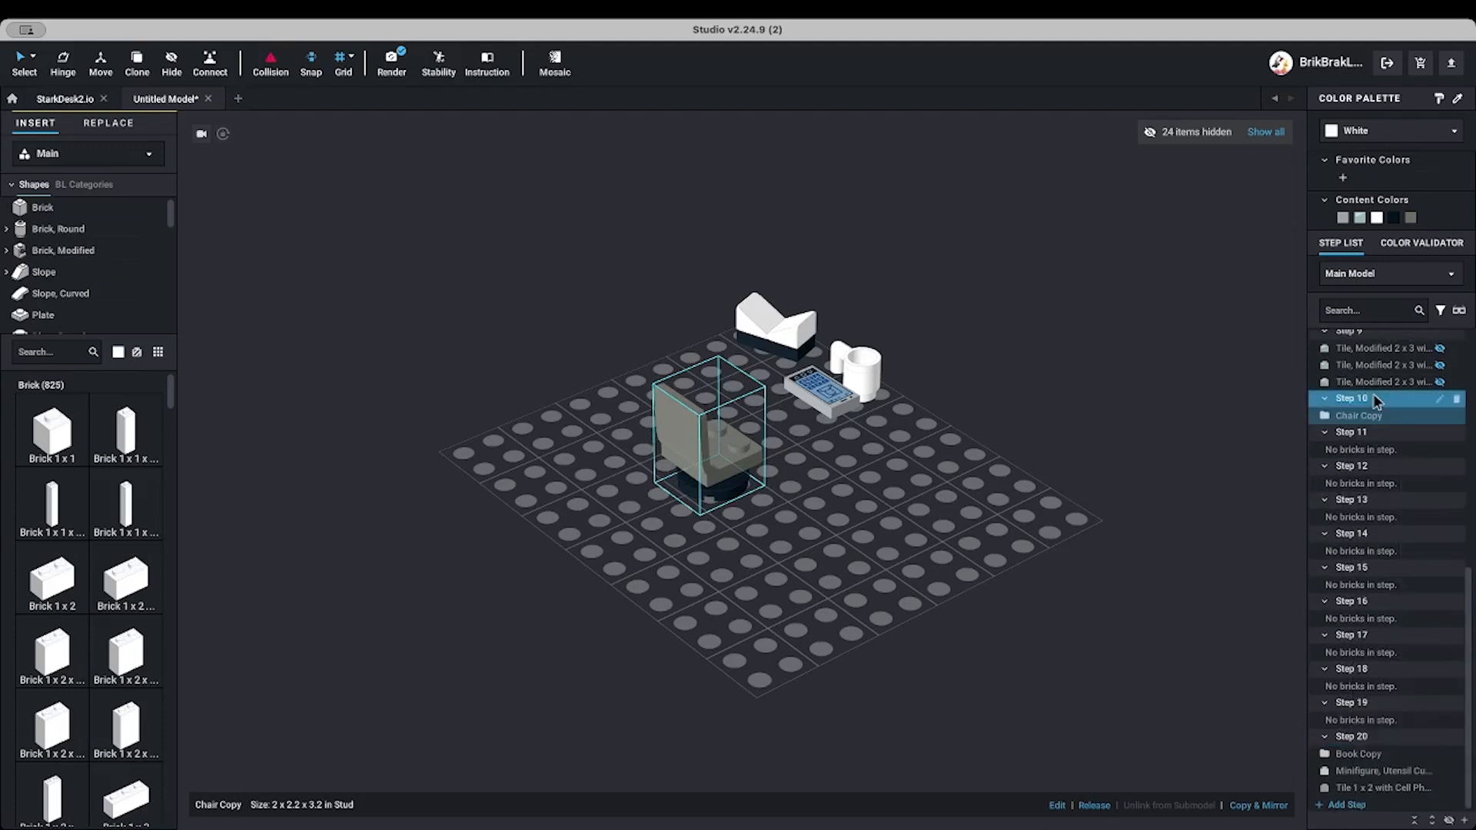
# Open the Chair Copy submodel in its own view and expand all of its building steps
pyautogui.click(743, 542)
pyautogui.click(721, 487)
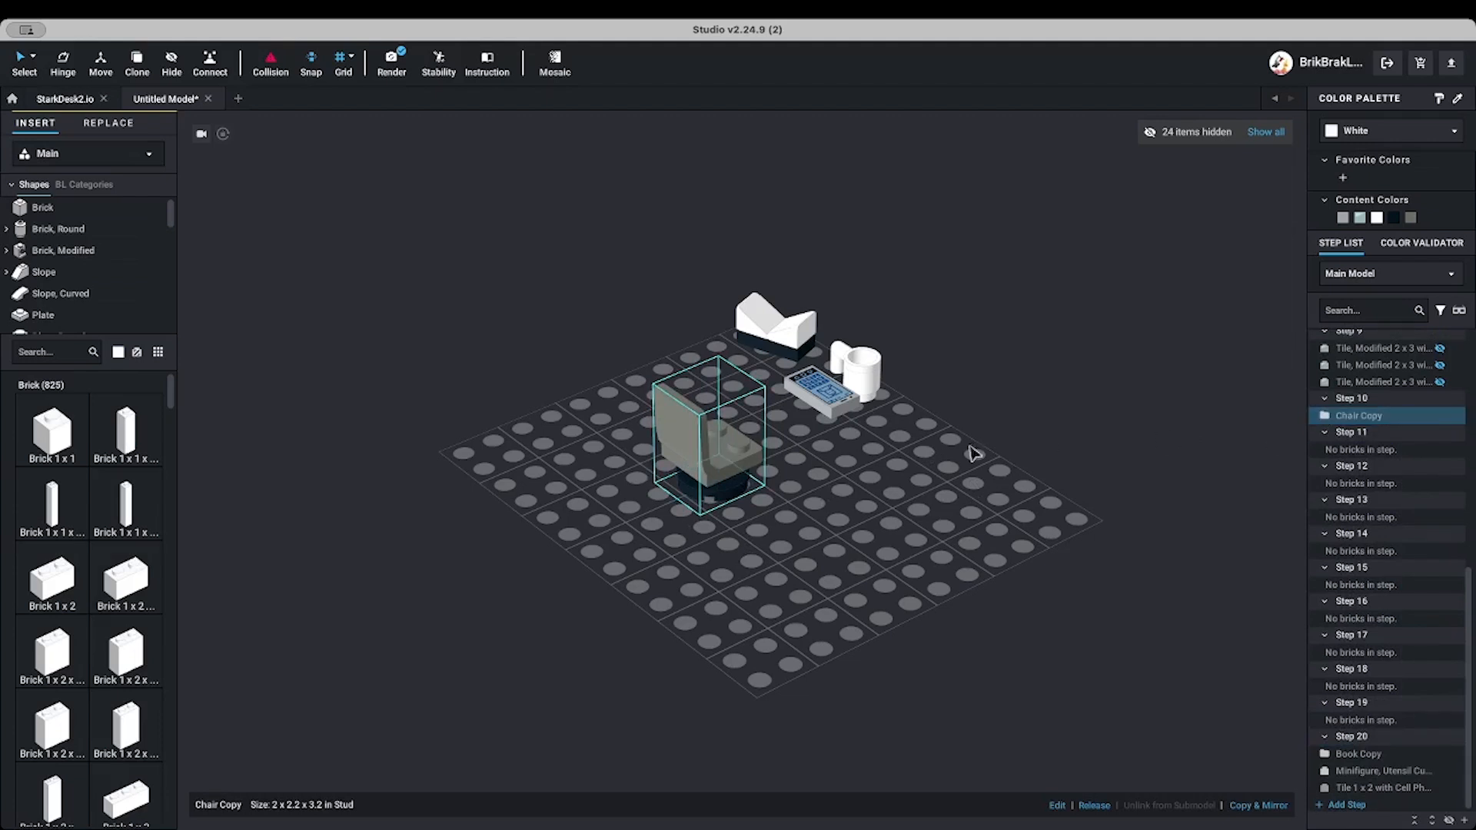
pyautogui.rightClick(717, 487)
pyautogui.moveTo(780, 683)
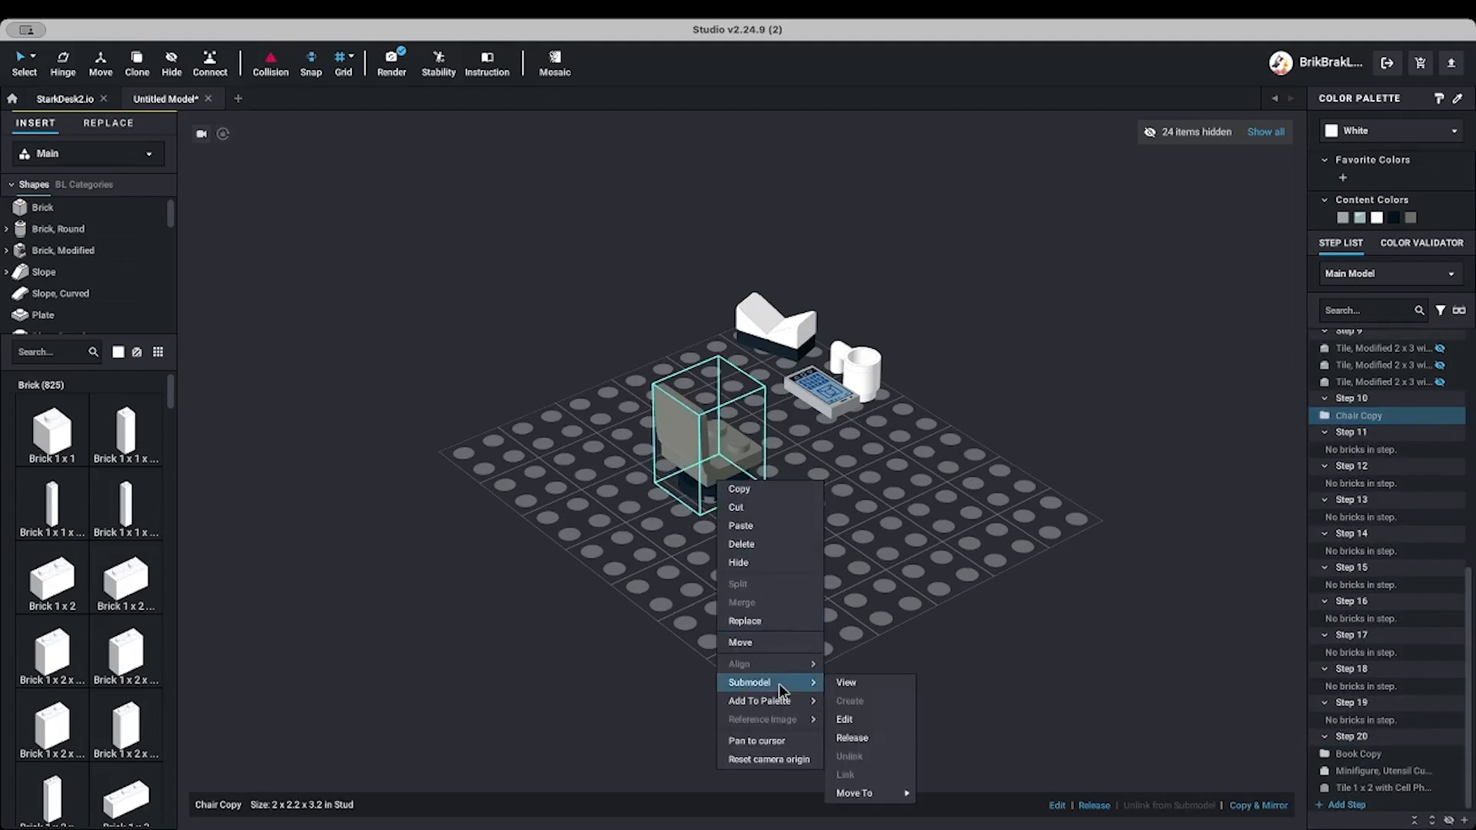
pyautogui.click(880, 688)
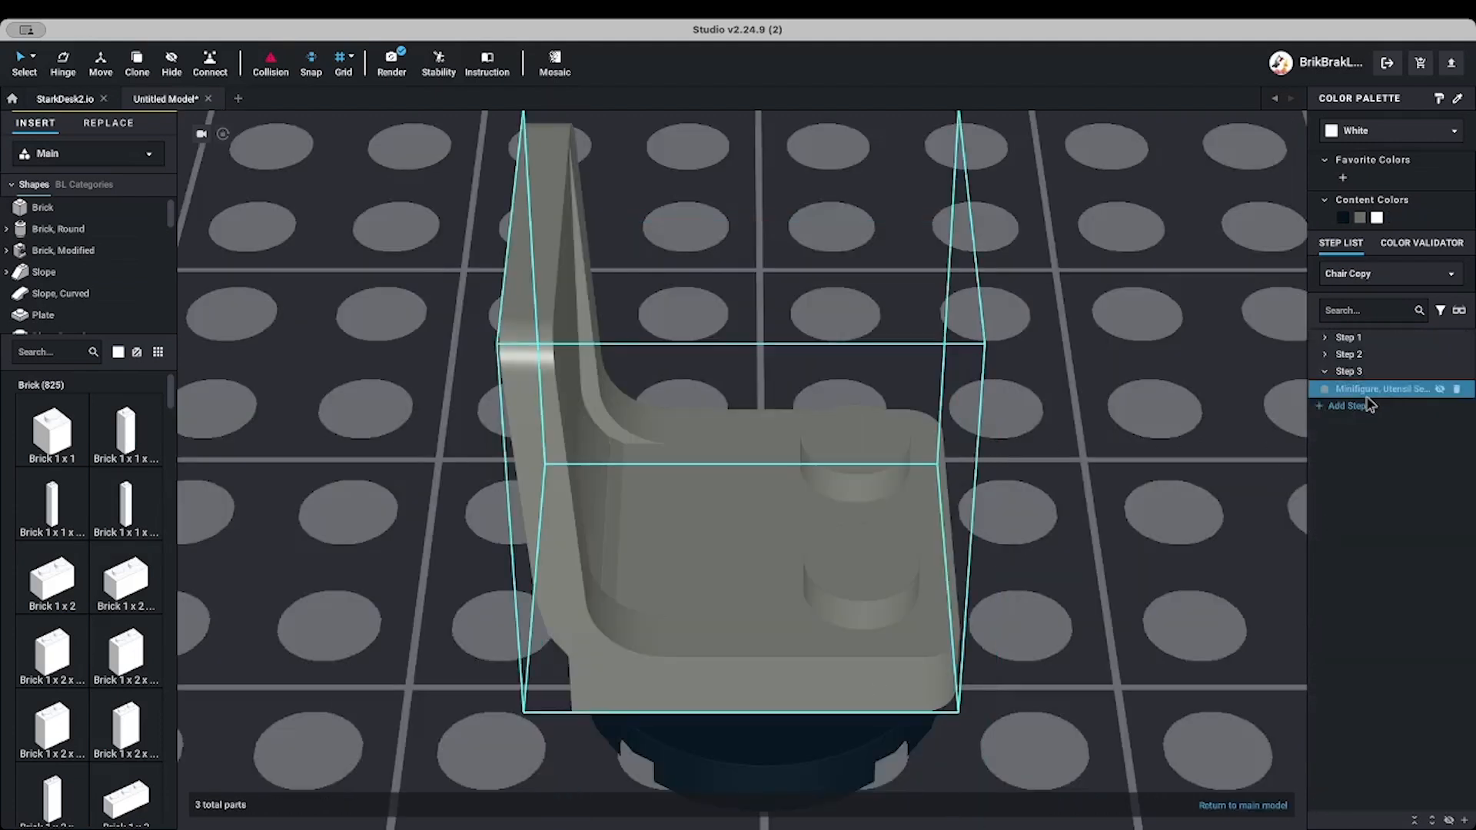
pyautogui.click(1414, 821)
pyautogui.click(1432, 821)
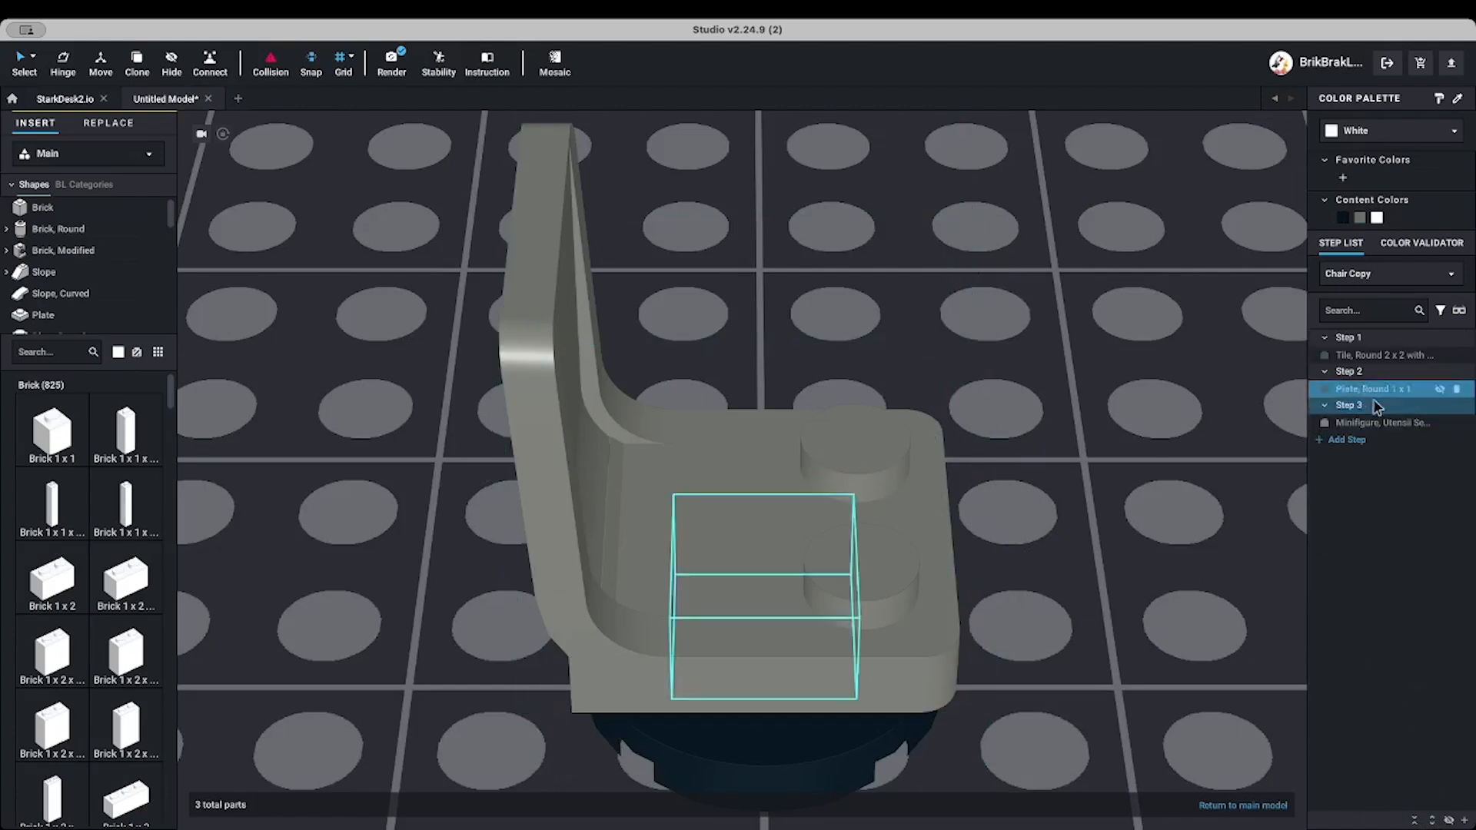
pyautogui.scroll(-5, 1160, 488)
pyautogui.moveTo(1160, 488); pyautogui.dragTo(1041, 502, button='right')
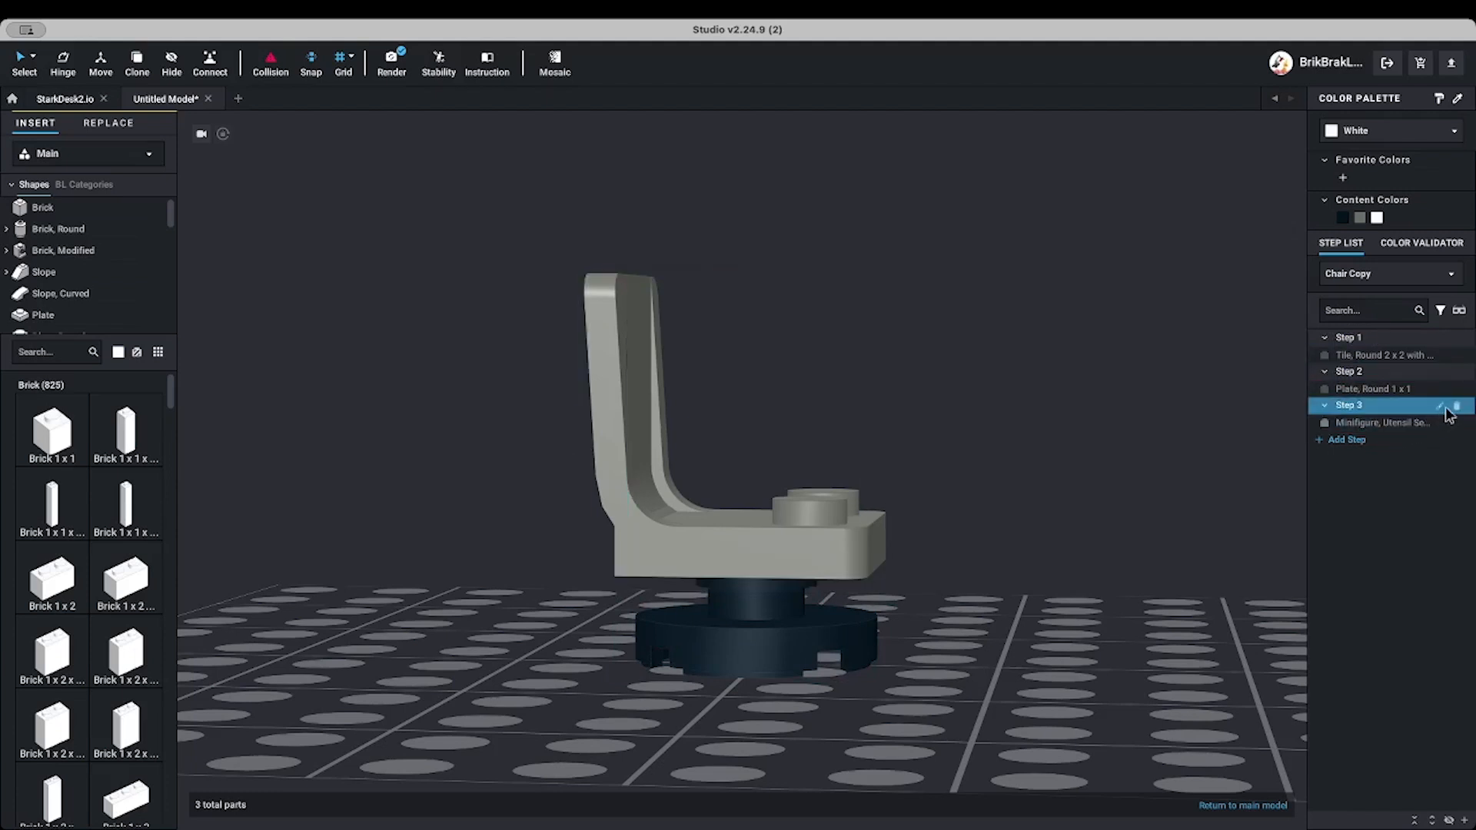
# Move all three chair parts into Step 1 of the submodel and delete the empty Steps 2 and 3
pyautogui.click(1367, 426)
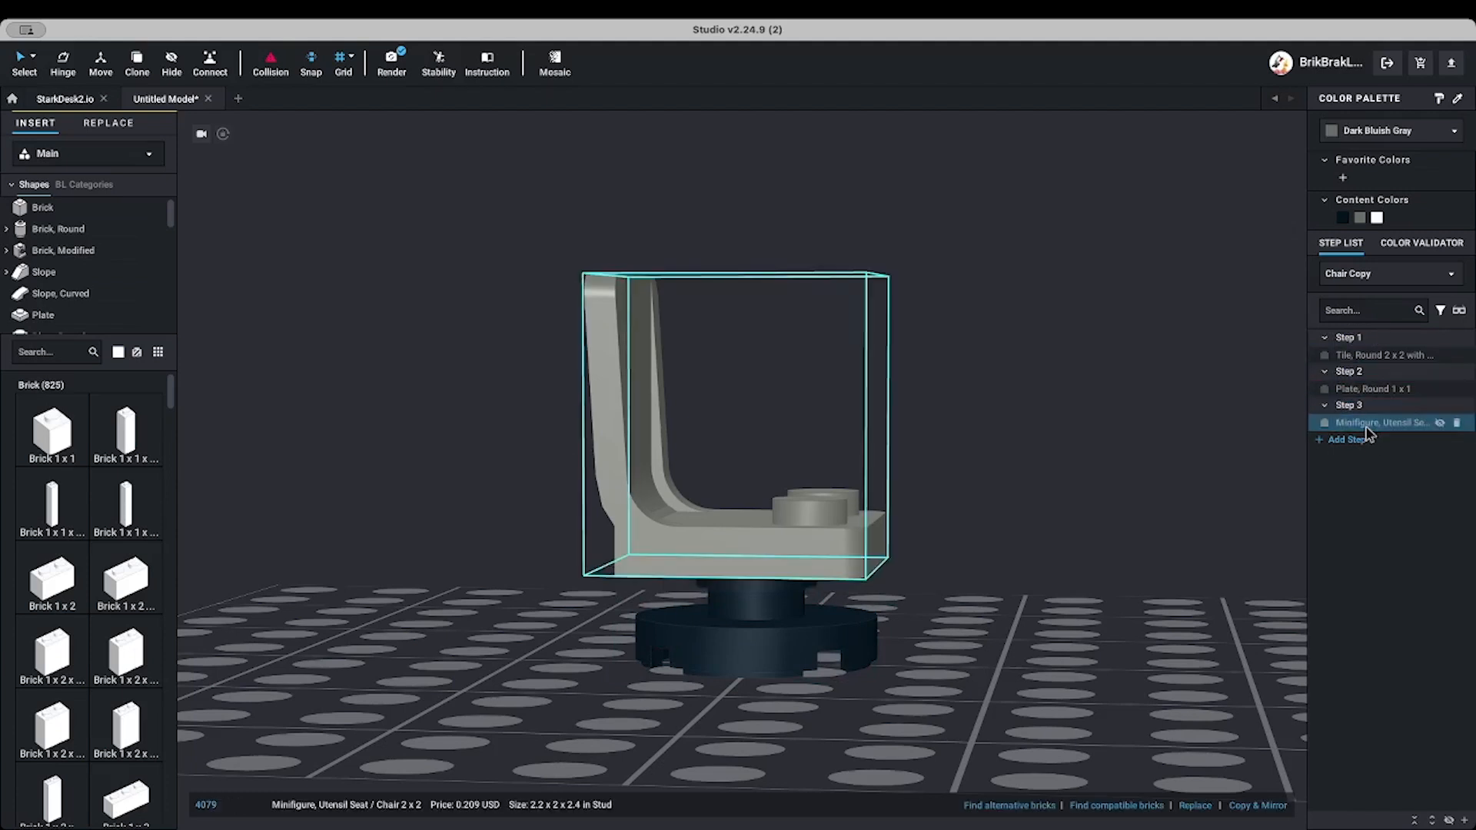
pyautogui.keyDown('shift'); pyautogui.click(1368, 389); pyautogui.keyUp('shift')
pyautogui.keyDown('shift'); pyautogui.click(1384, 356); pyautogui.keyUp('shift')
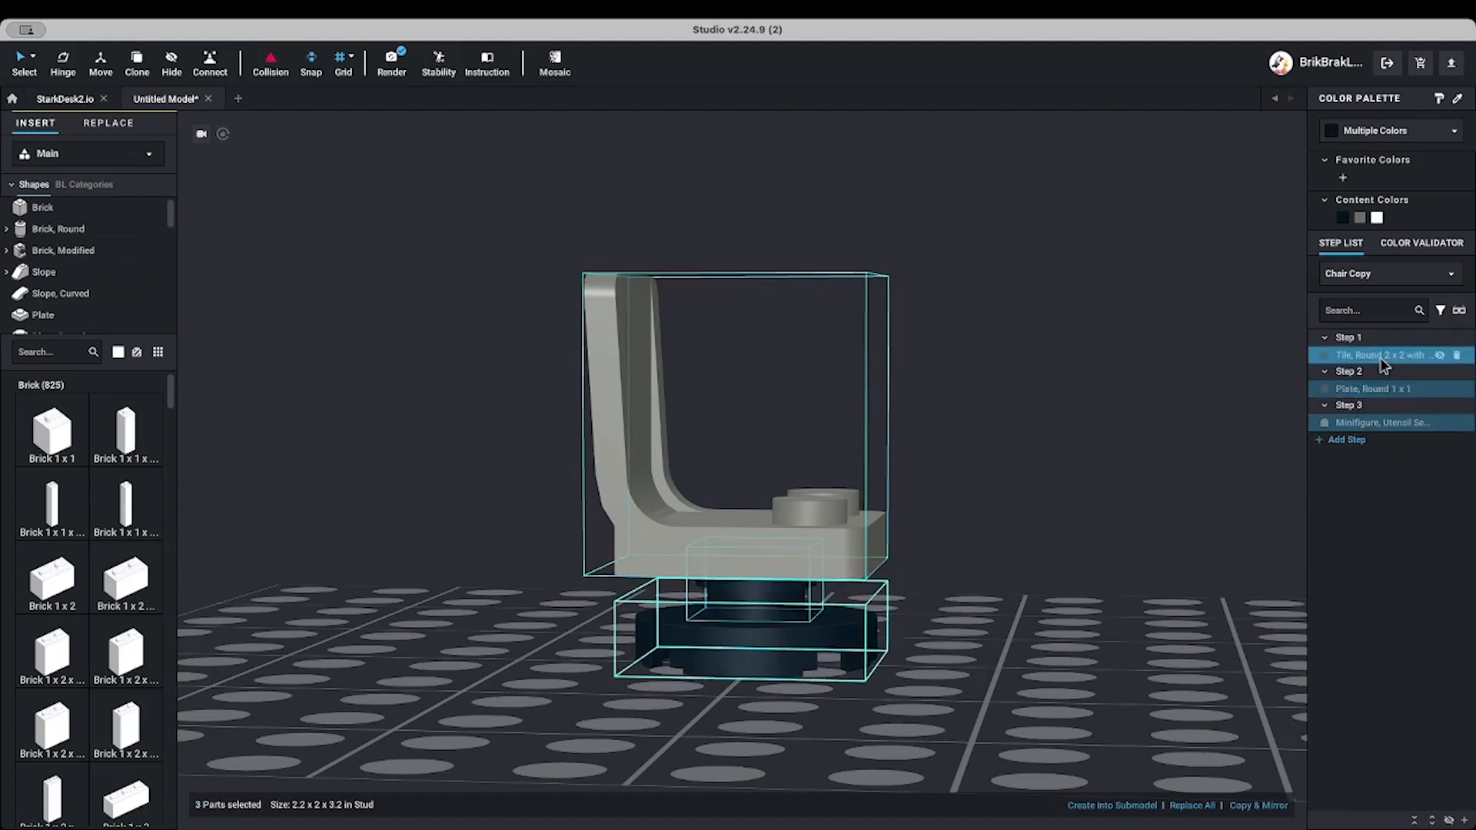
pyautogui.rightClick(1381, 359)
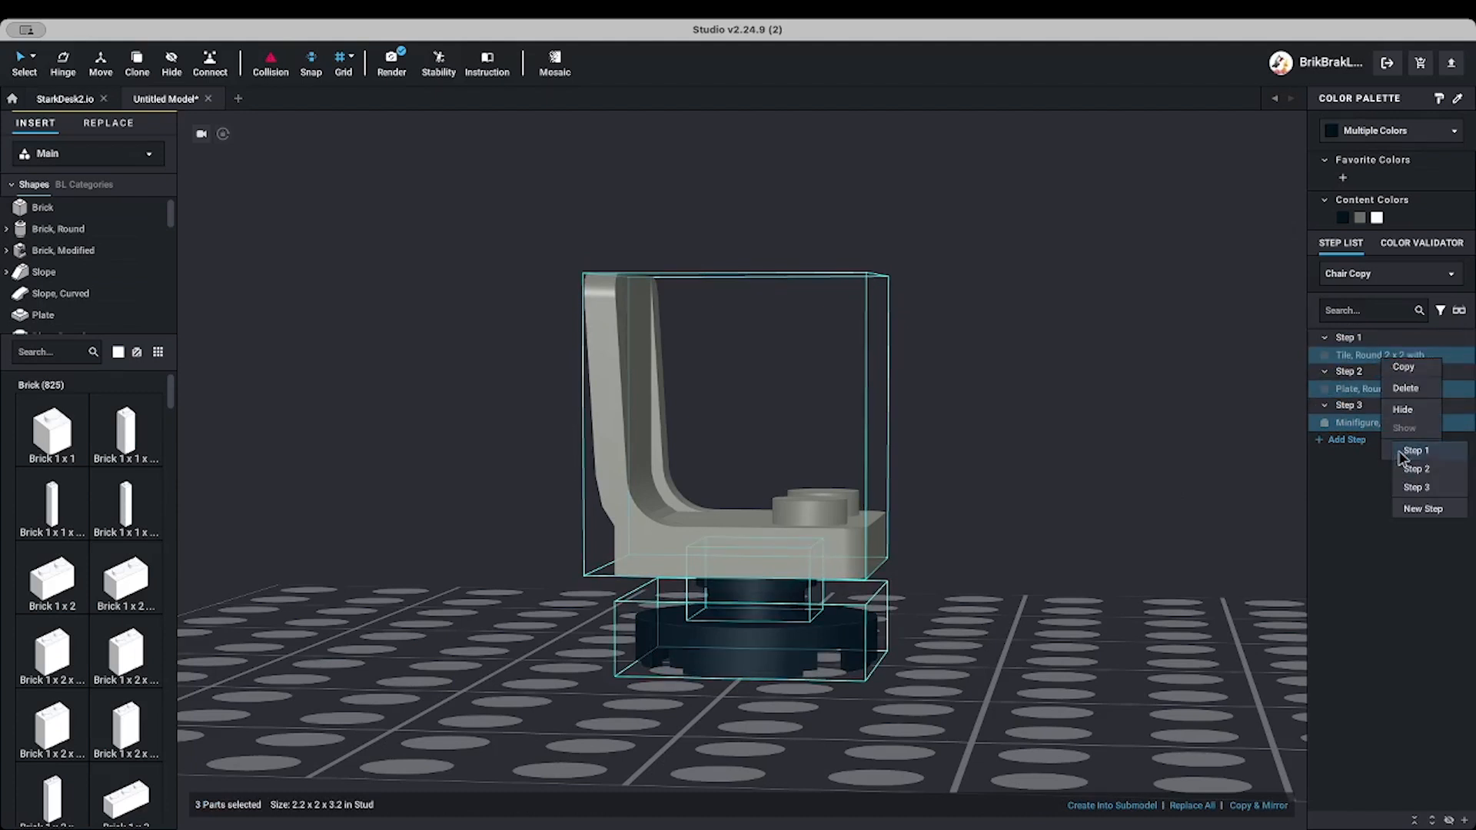
pyautogui.click(1393, 454)
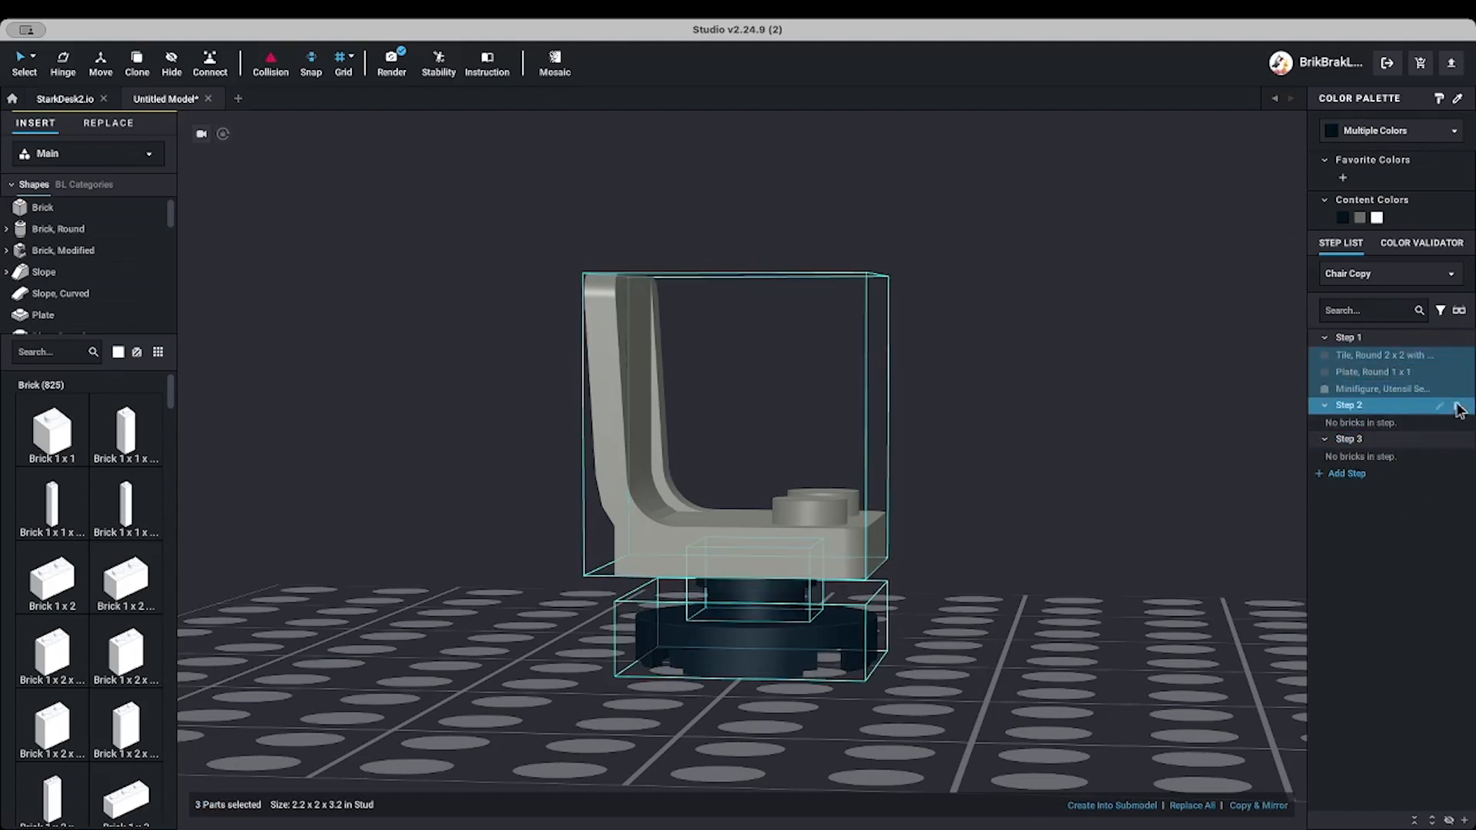
pyautogui.click(1458, 407)
pyautogui.click(1457, 407)
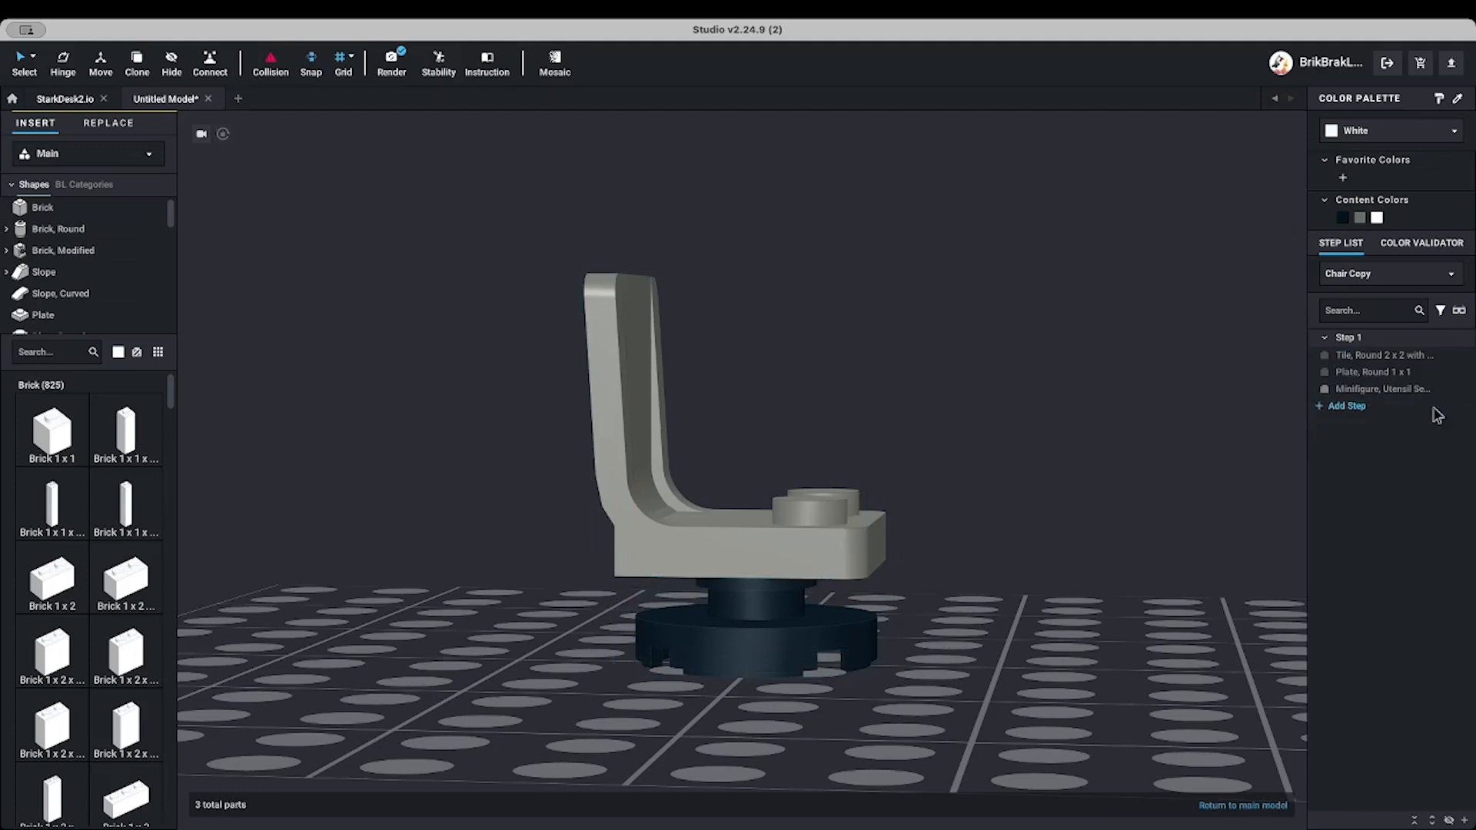
# Add two steps to the chair submodel, placing Plate, Round 1 x 1 in Step 2 and the Utensil Seat / Chair 2 x 2 in Step 3
pyautogui.click(1346, 408)
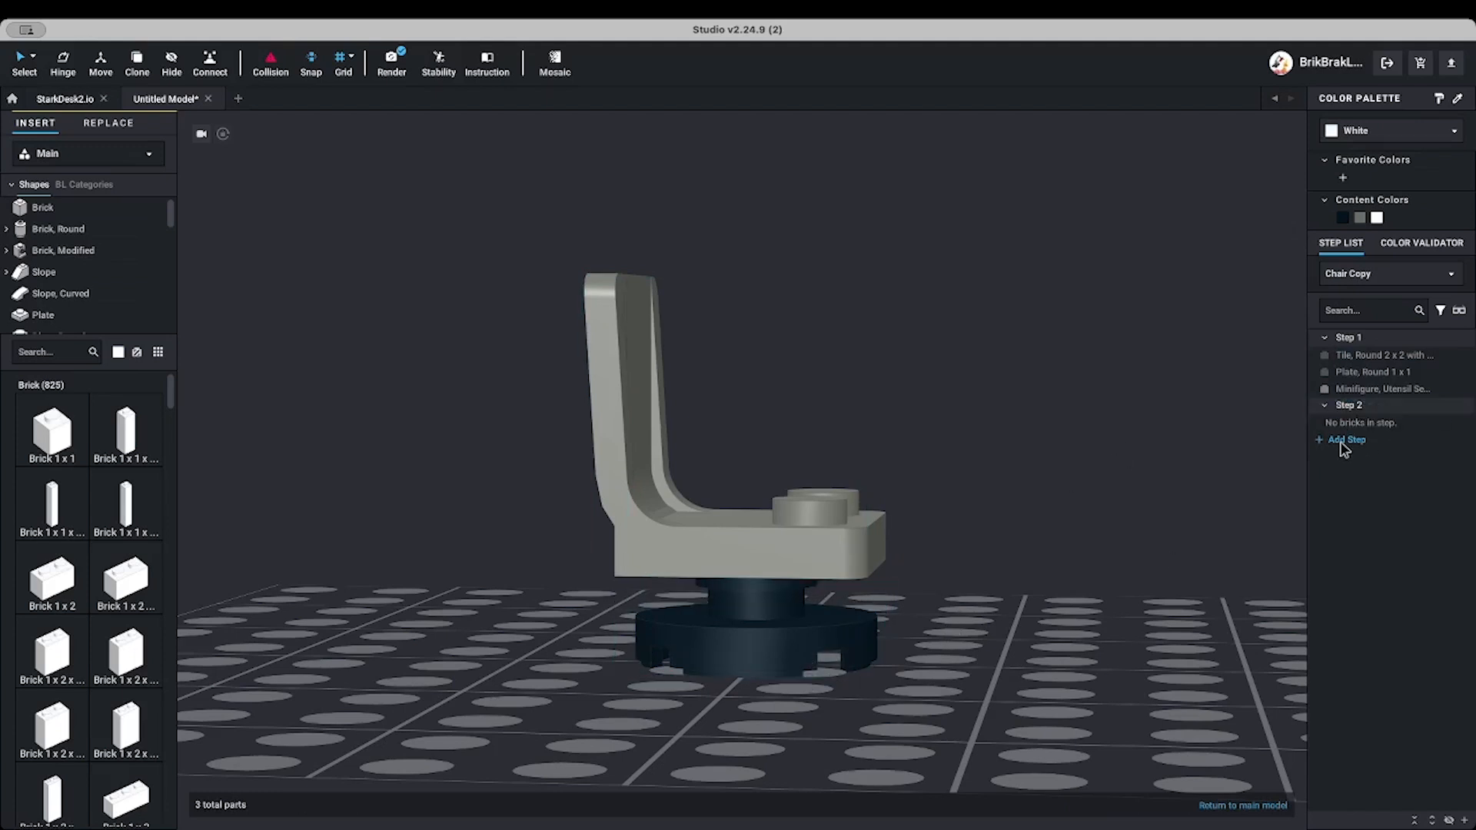
pyautogui.click(1342, 442)
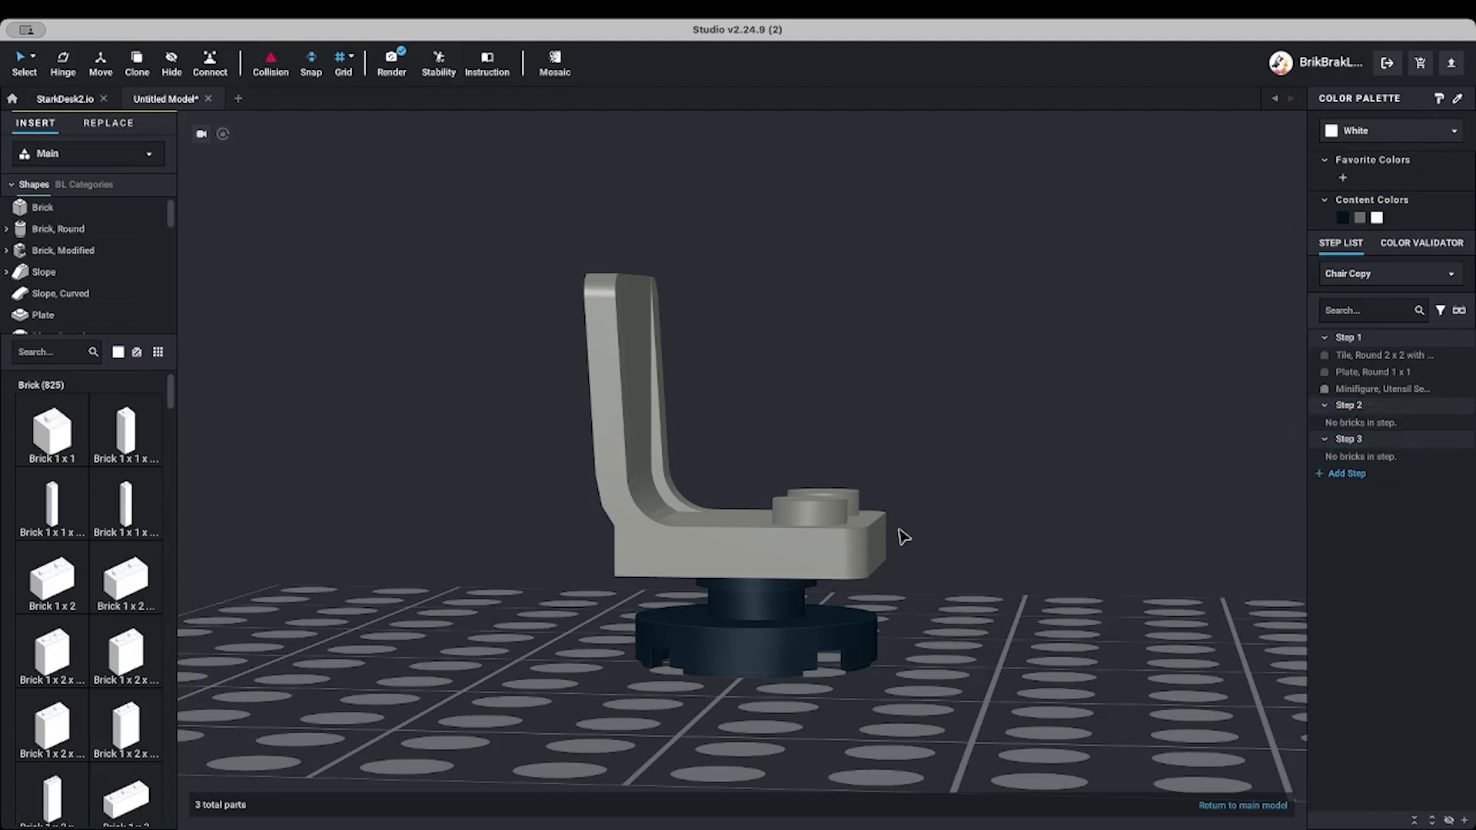
pyautogui.click(769, 650)
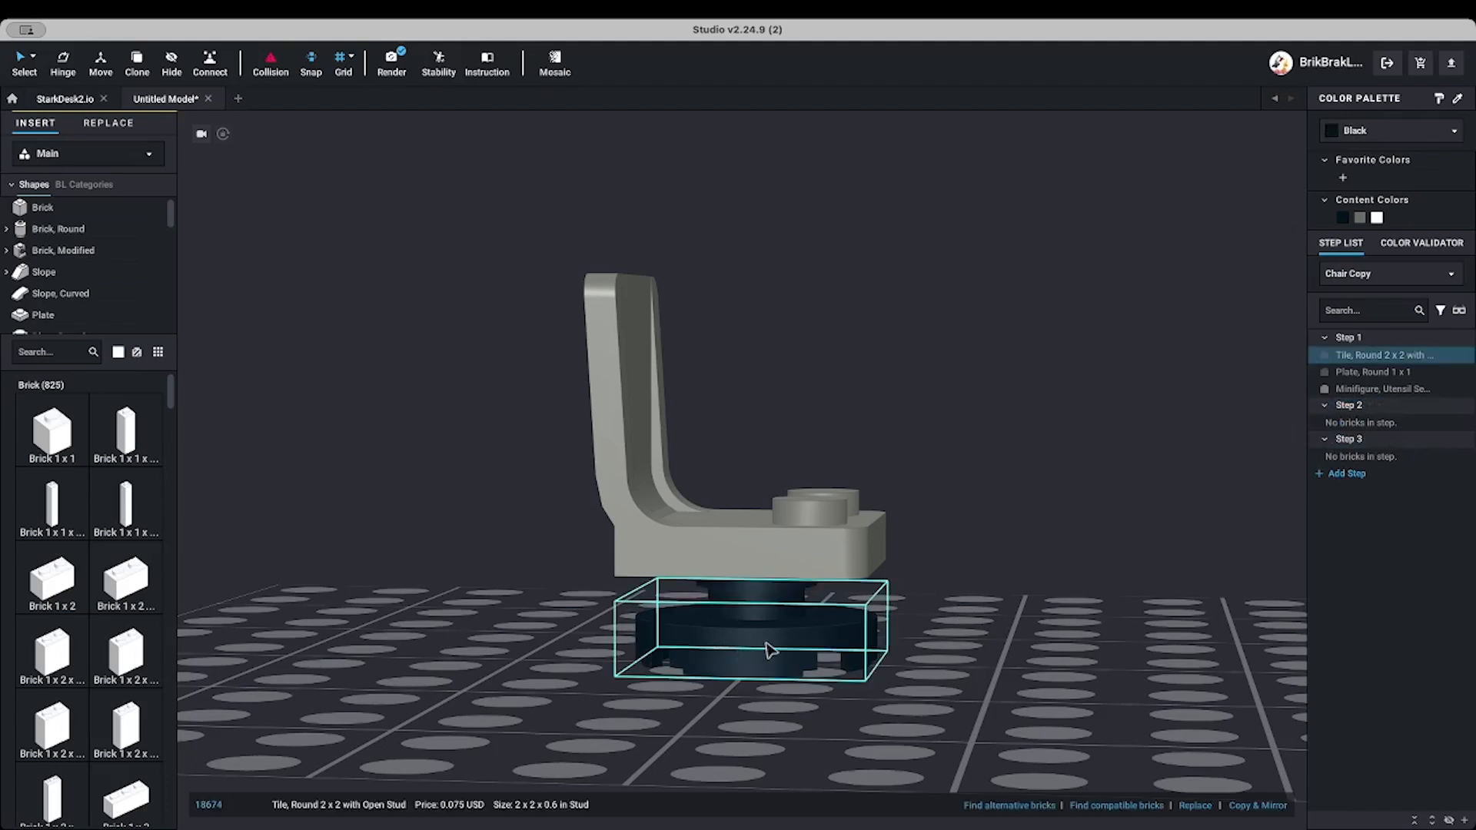
pyautogui.moveTo(769, 662)
pyautogui.mouseDown(button='right')
pyautogui.moveTo(814, 658)
pyautogui.moveTo(773, 673)
pyautogui.mouseUp(button='right')
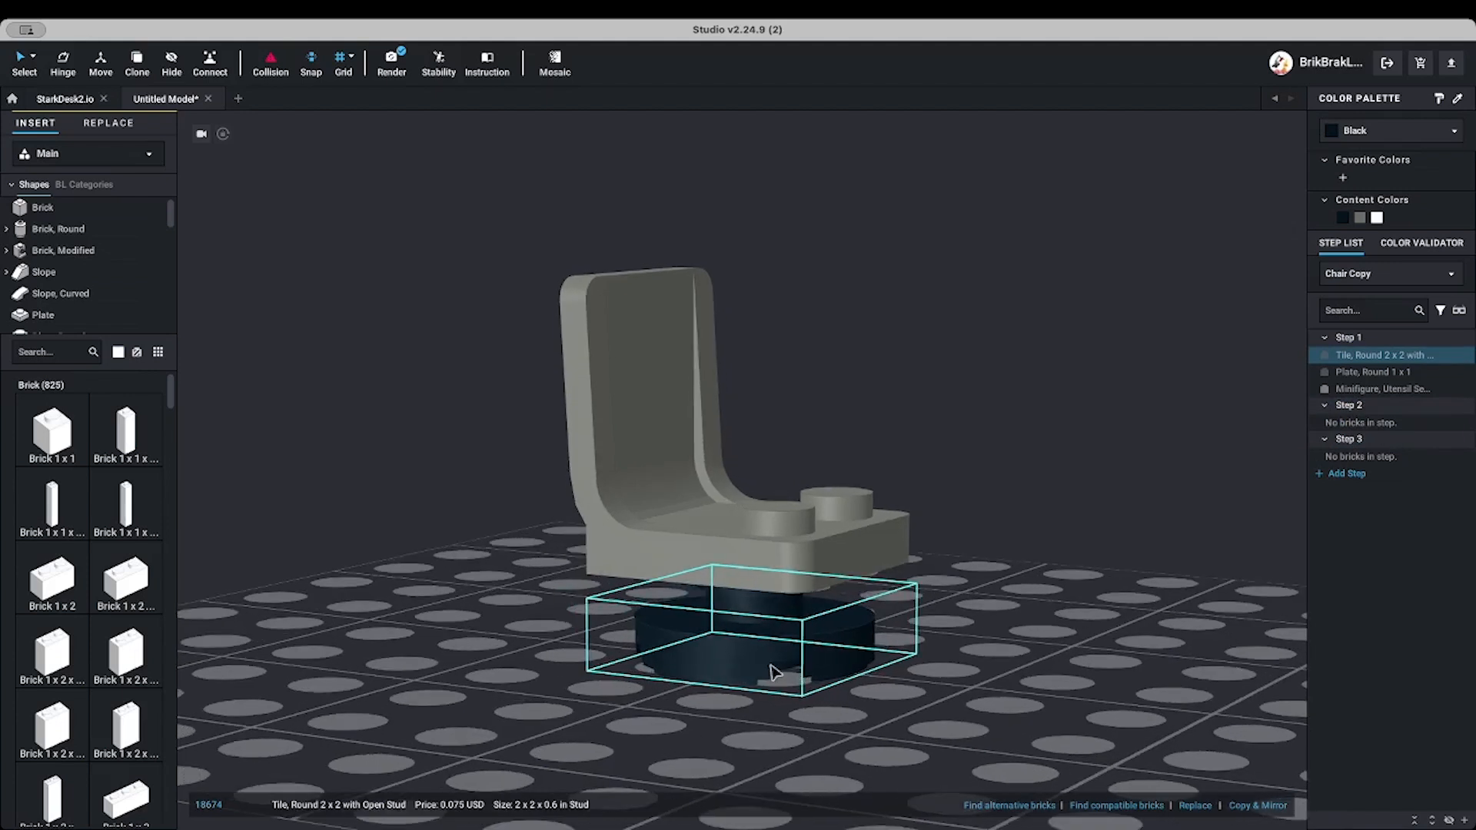
pyautogui.keyDown('shift'); pyautogui.click(1352, 374); pyautogui.keyUp('shift')
pyautogui.click(1350, 373)
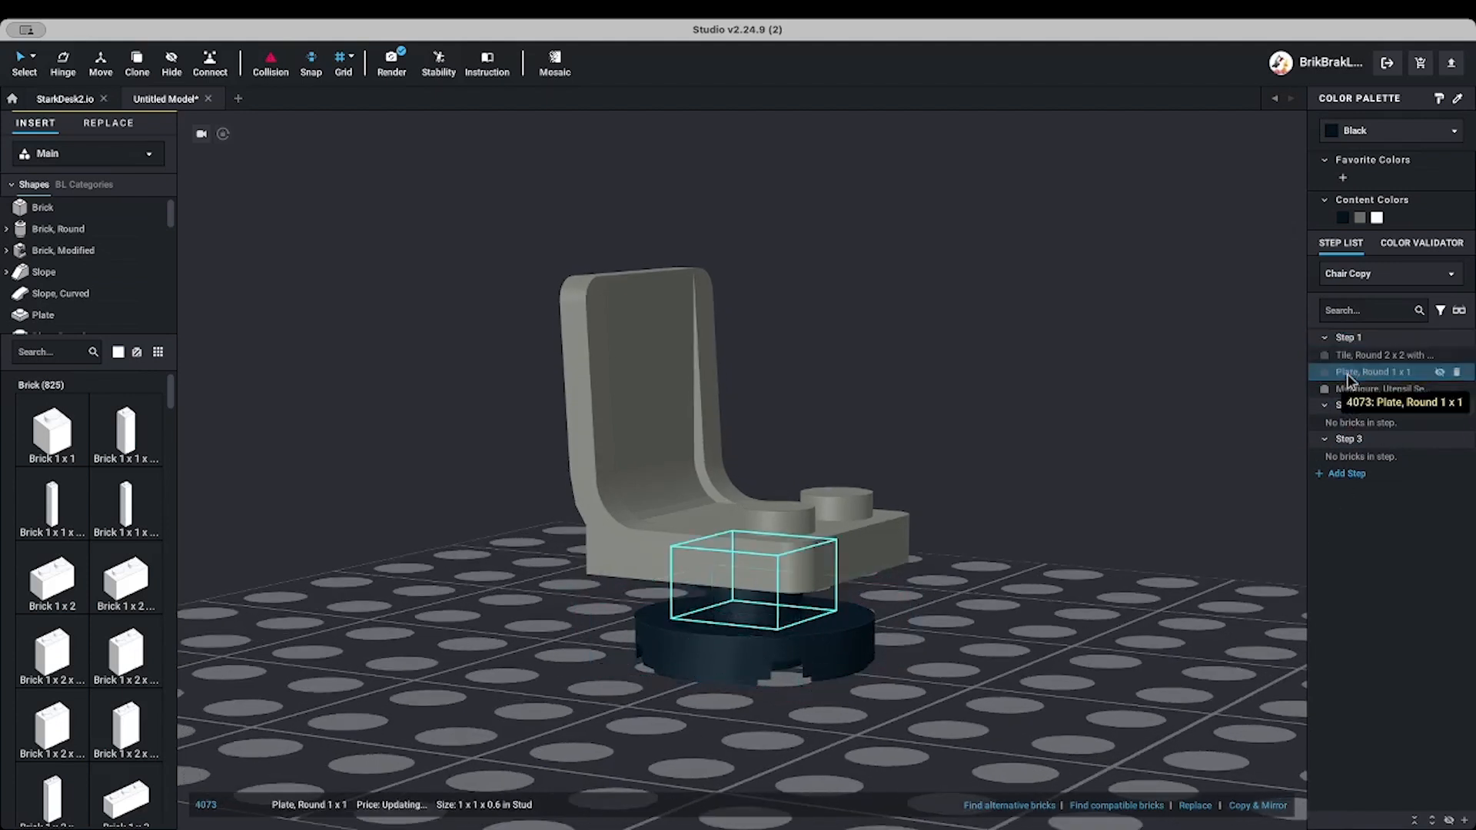
pyautogui.keyDown('shift'); pyautogui.click(1347, 390); pyautogui.keyUp('shift')
pyautogui.moveTo(1347, 396); pyautogui.dragTo(1351, 458)
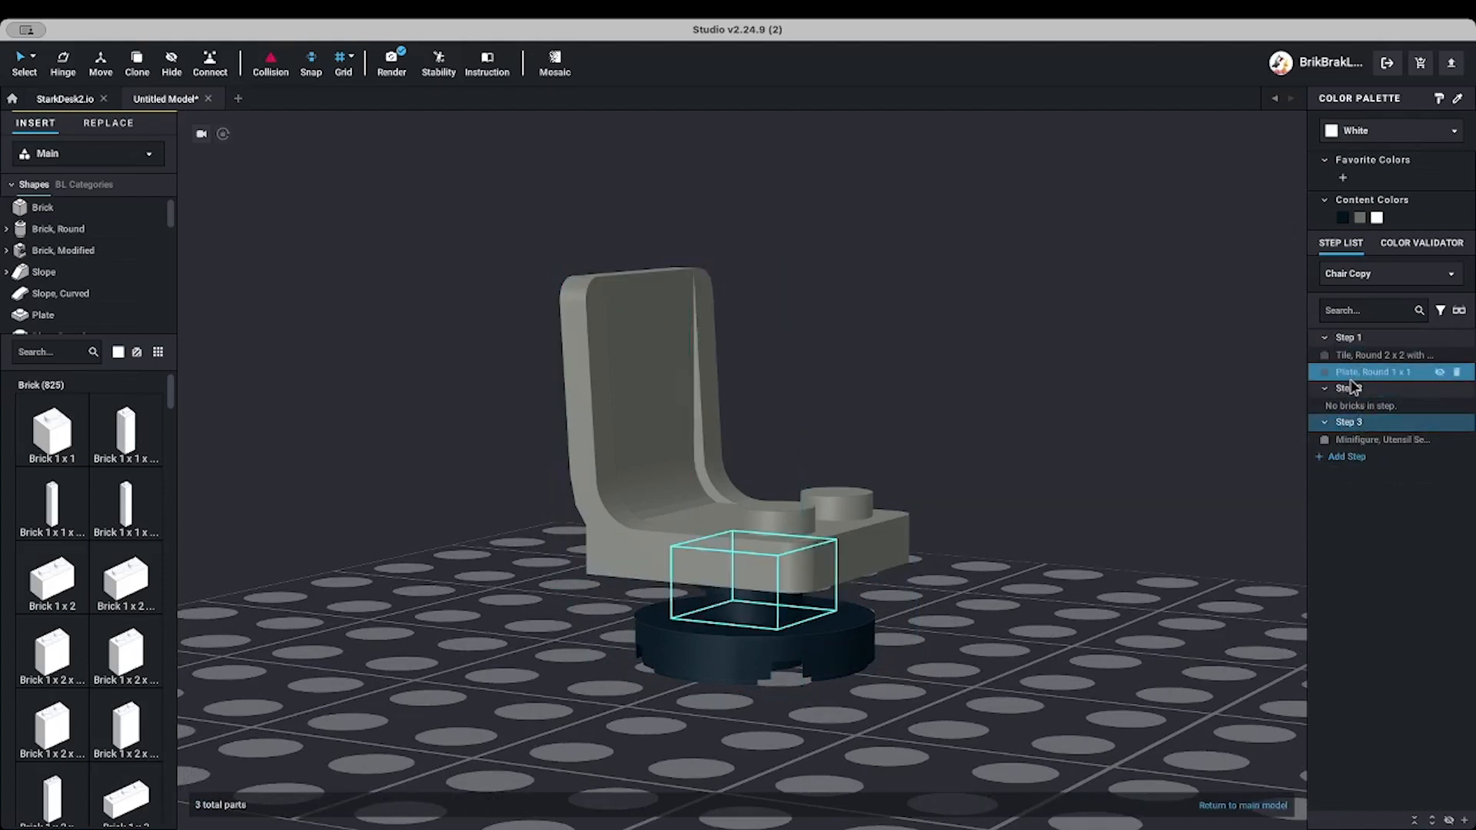
pyautogui.moveTo(1353, 377); pyautogui.dragTo(1350, 389)
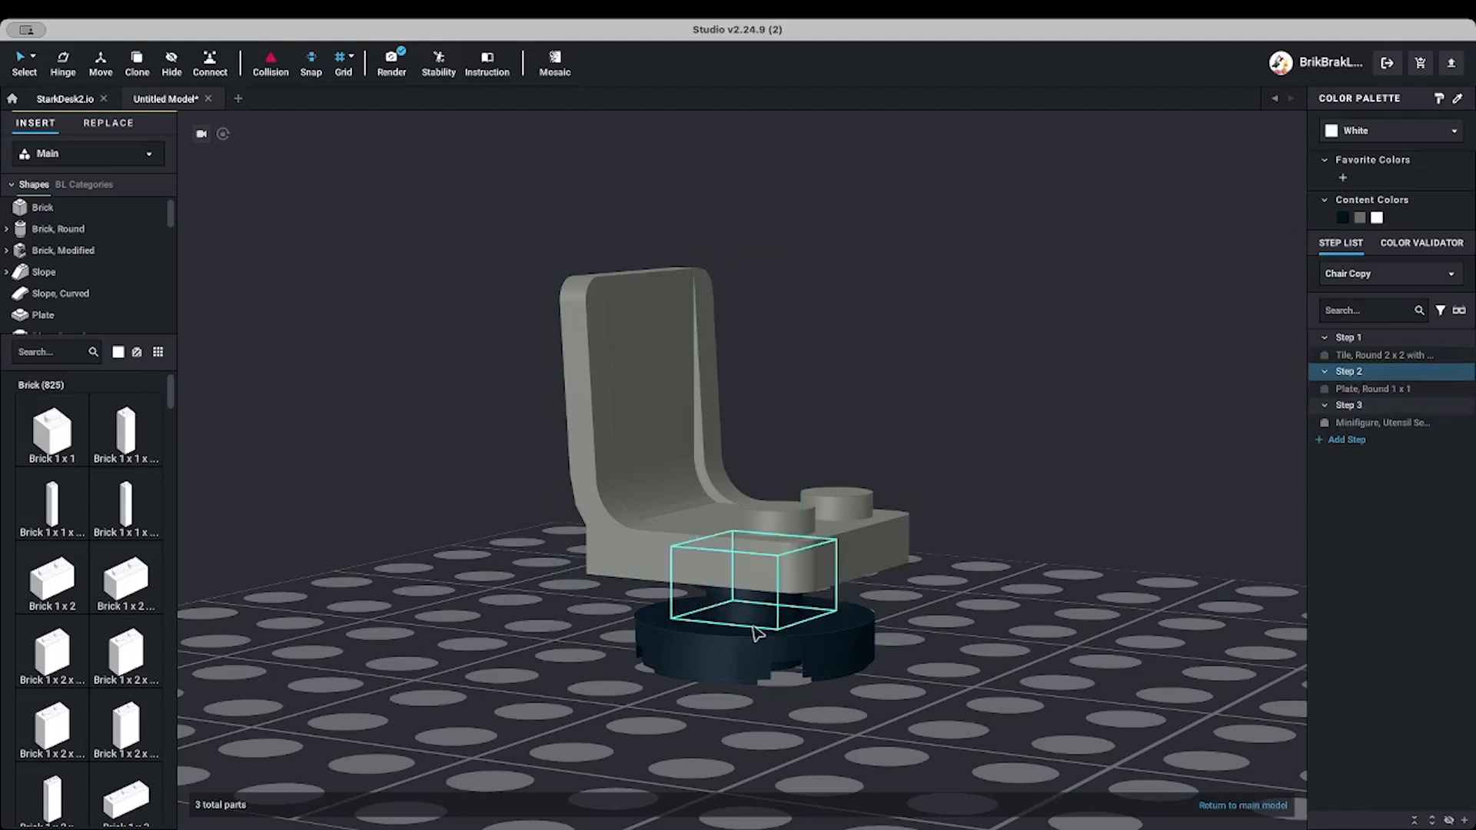
# Review the chair's build order by highlighting the round tile, round plate and seat in turn
pyautogui.click(763, 650)
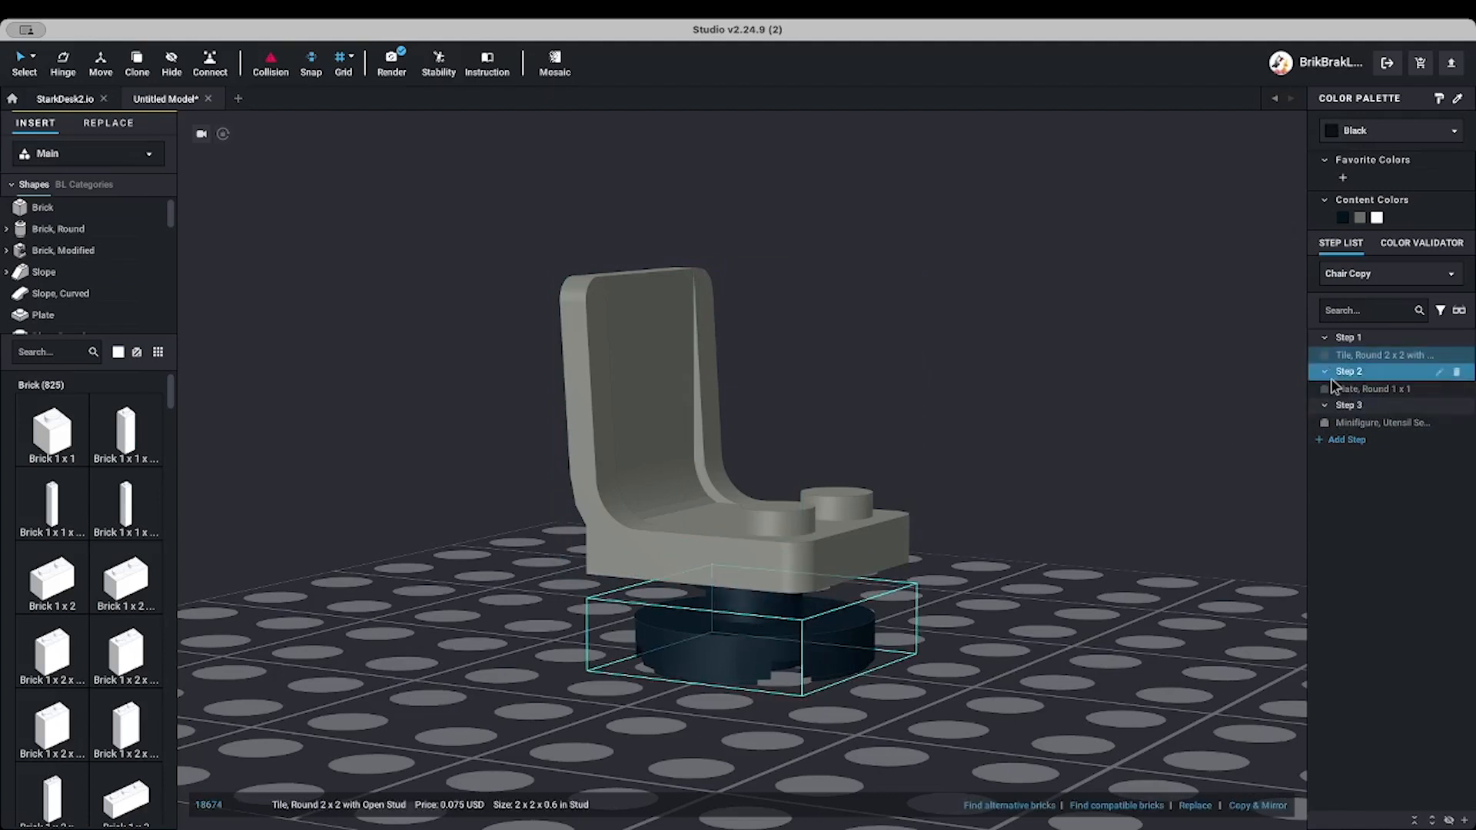
pyautogui.keyDown('shift'); pyautogui.click(1347, 389); pyautogui.keyUp('shift')
pyautogui.click(1346, 389)
pyautogui.moveTo(1136, 534); pyautogui.dragTo(823, 602, button='right')
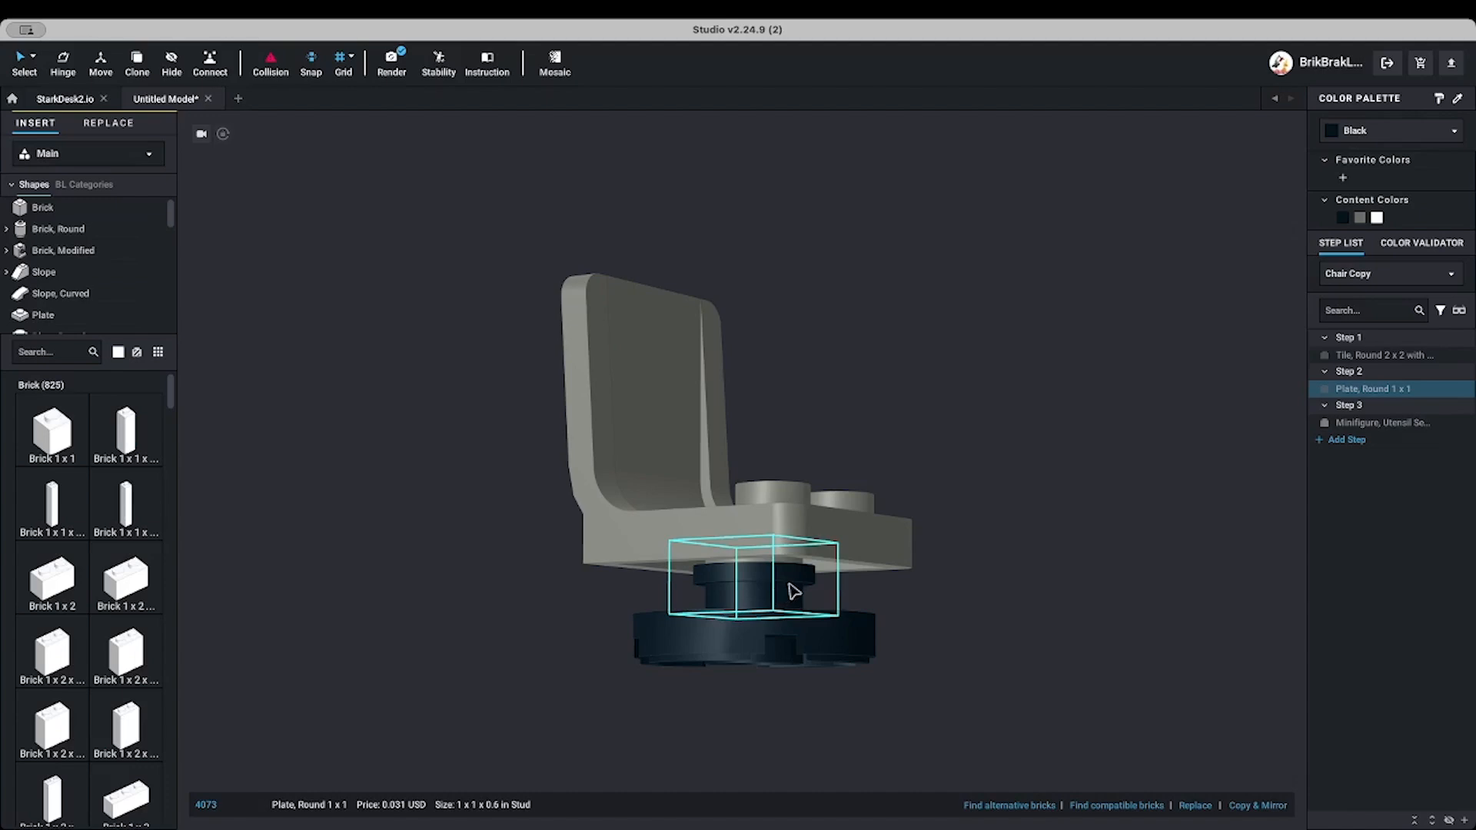
pyautogui.click(1351, 423)
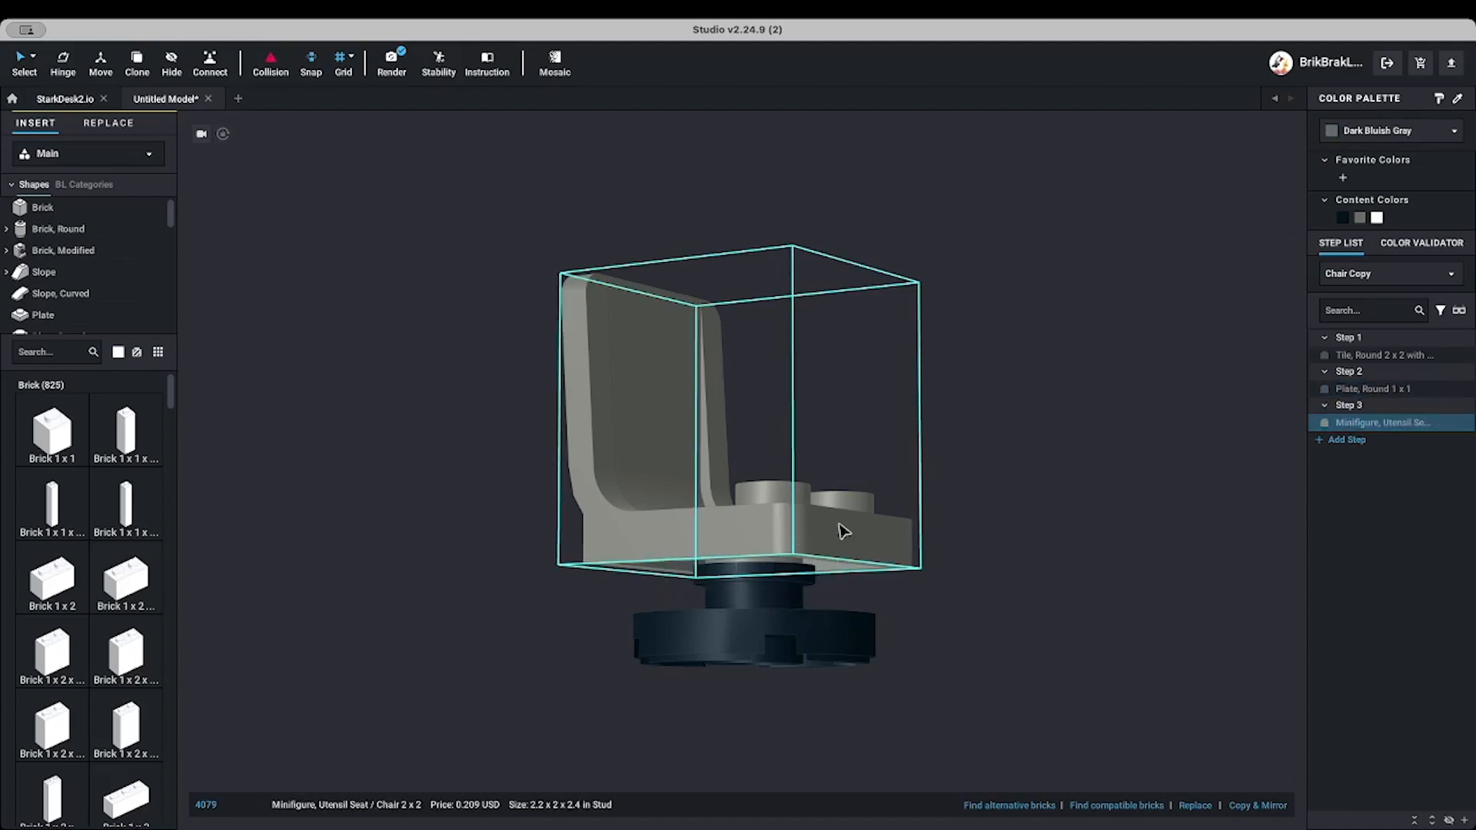
pyautogui.moveTo(844, 531)
pyautogui.mouseDown(button='right')
pyautogui.moveTo(818, 554)
pyautogui.moveTo(873, 544)
pyautogui.moveTo(838, 600)
pyautogui.moveTo(838, 552)
pyautogui.mouseUp(button='right')
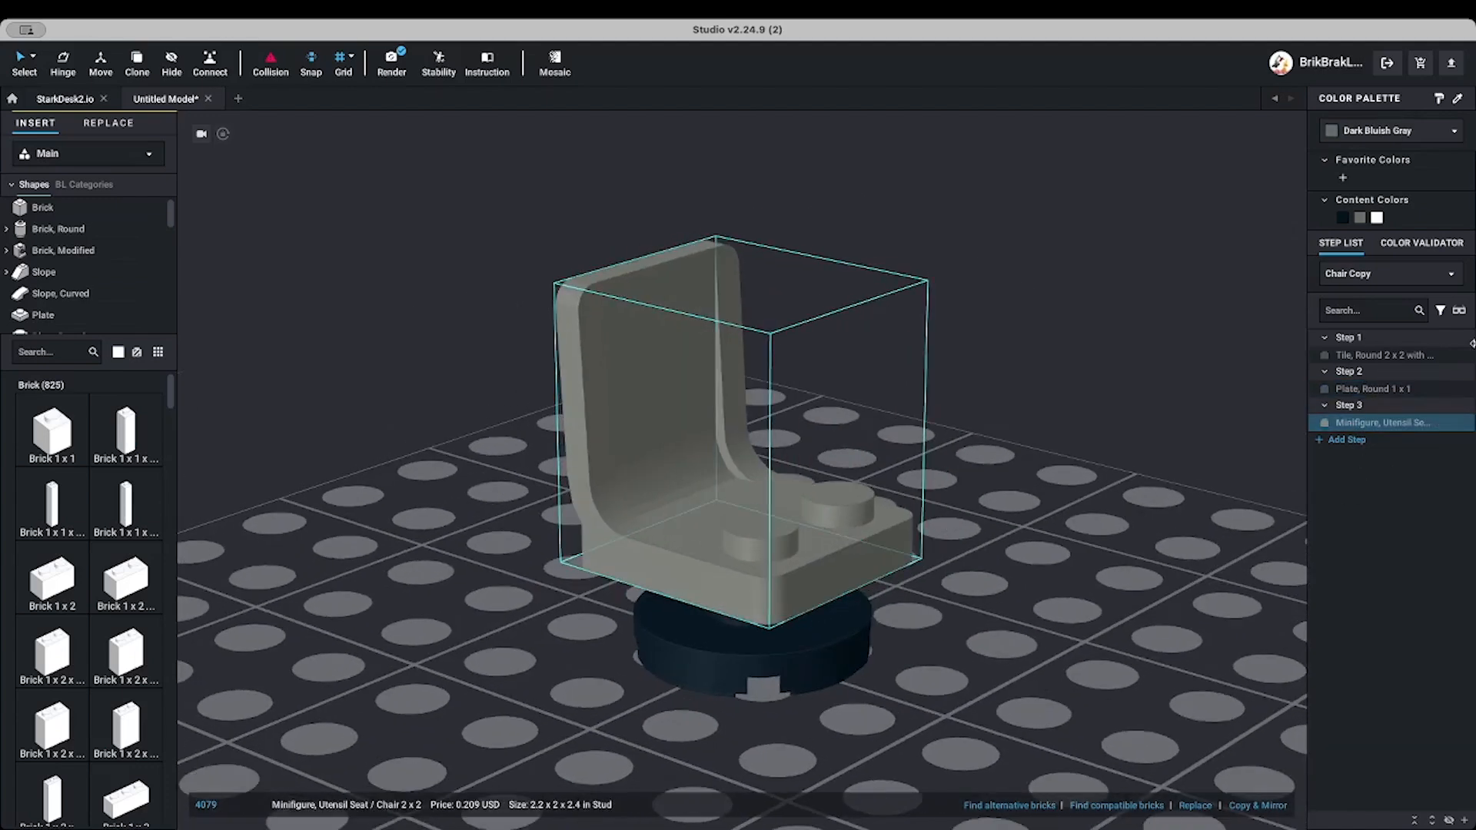
pyautogui.click(1162, 724)
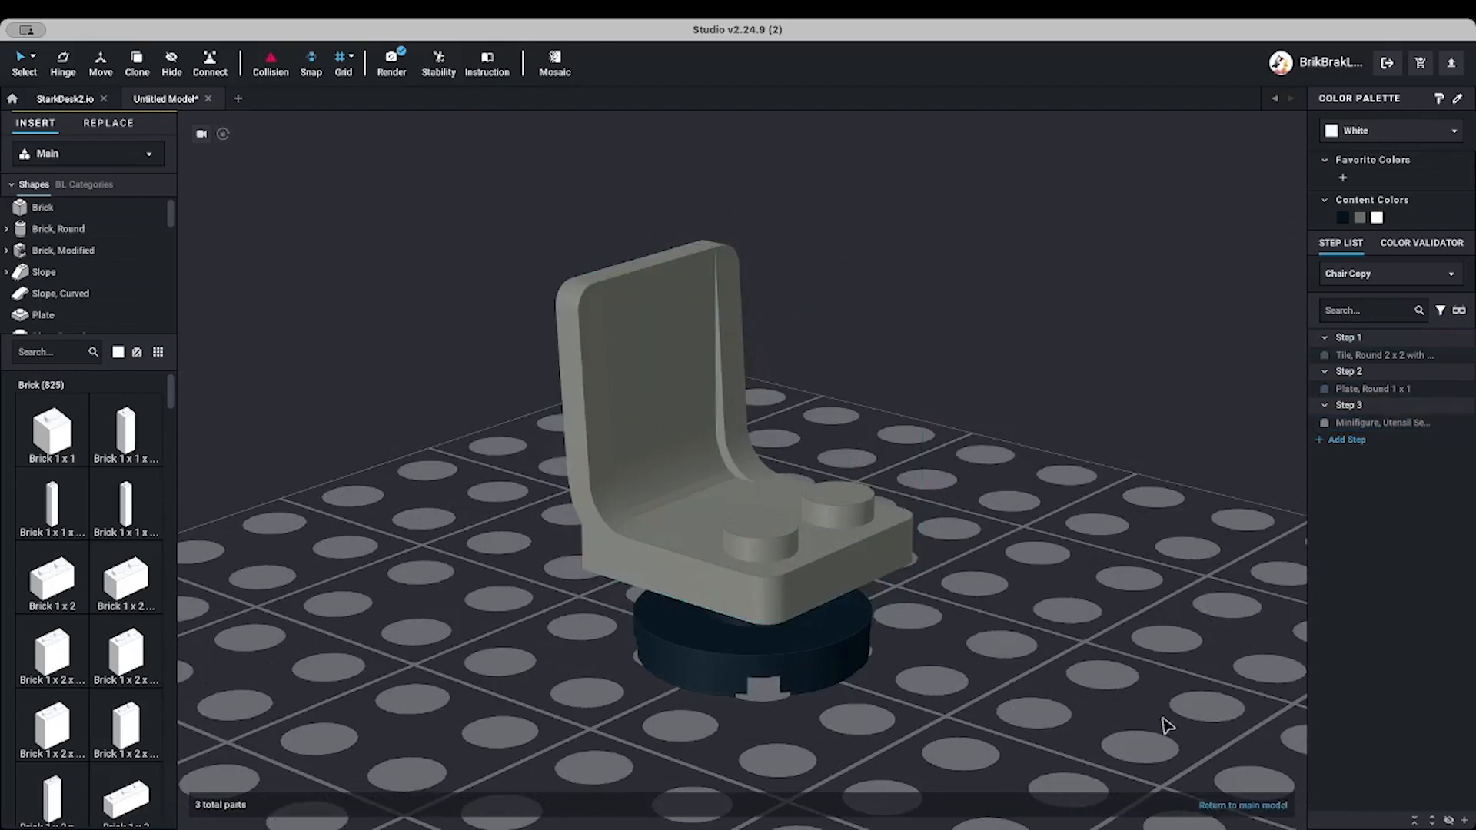
# Return to the main model and hide the Chair Copy submodel
pyautogui.click(1230, 807)
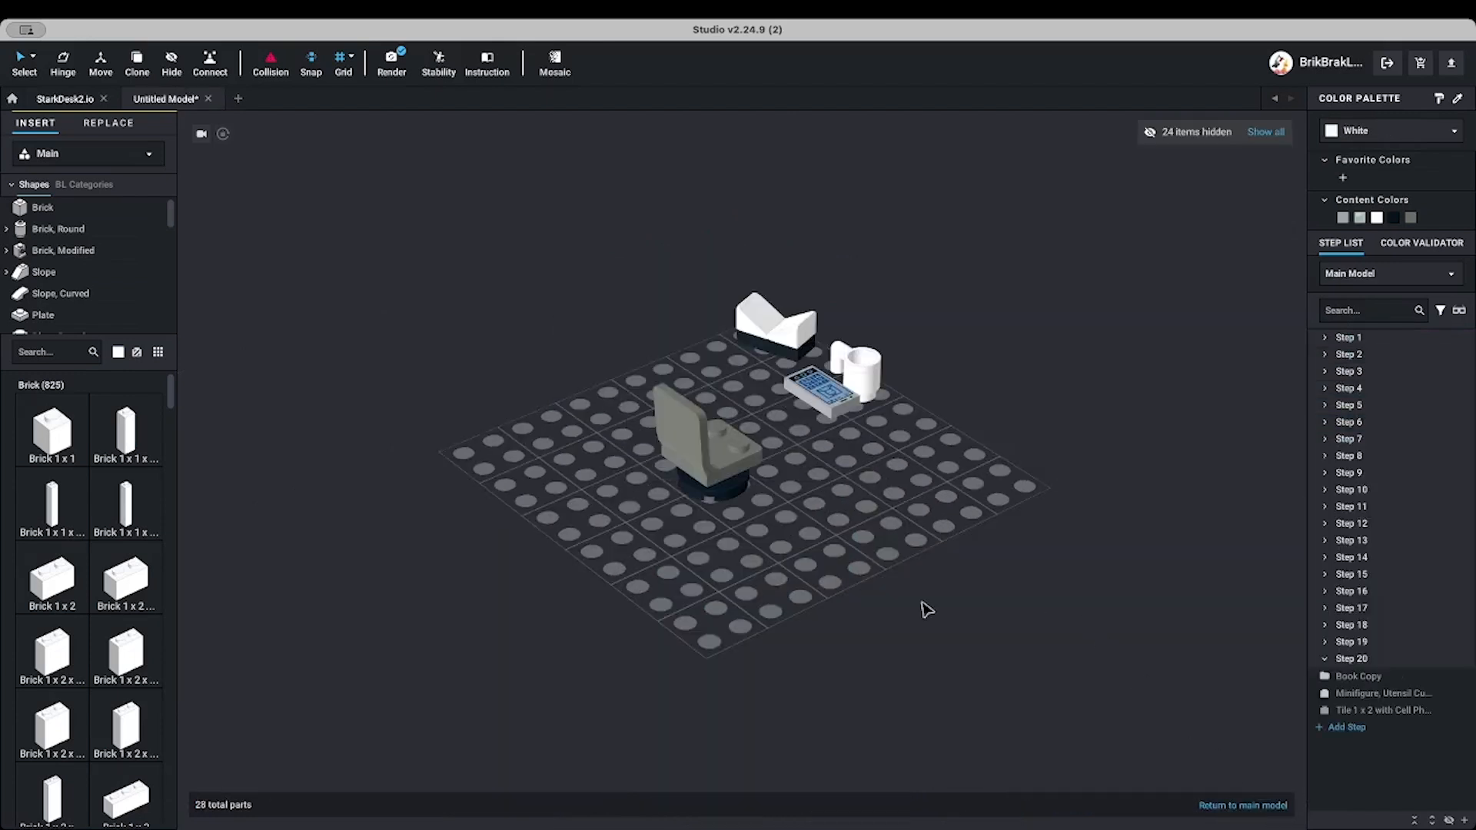
pyautogui.rightClick(705, 456)
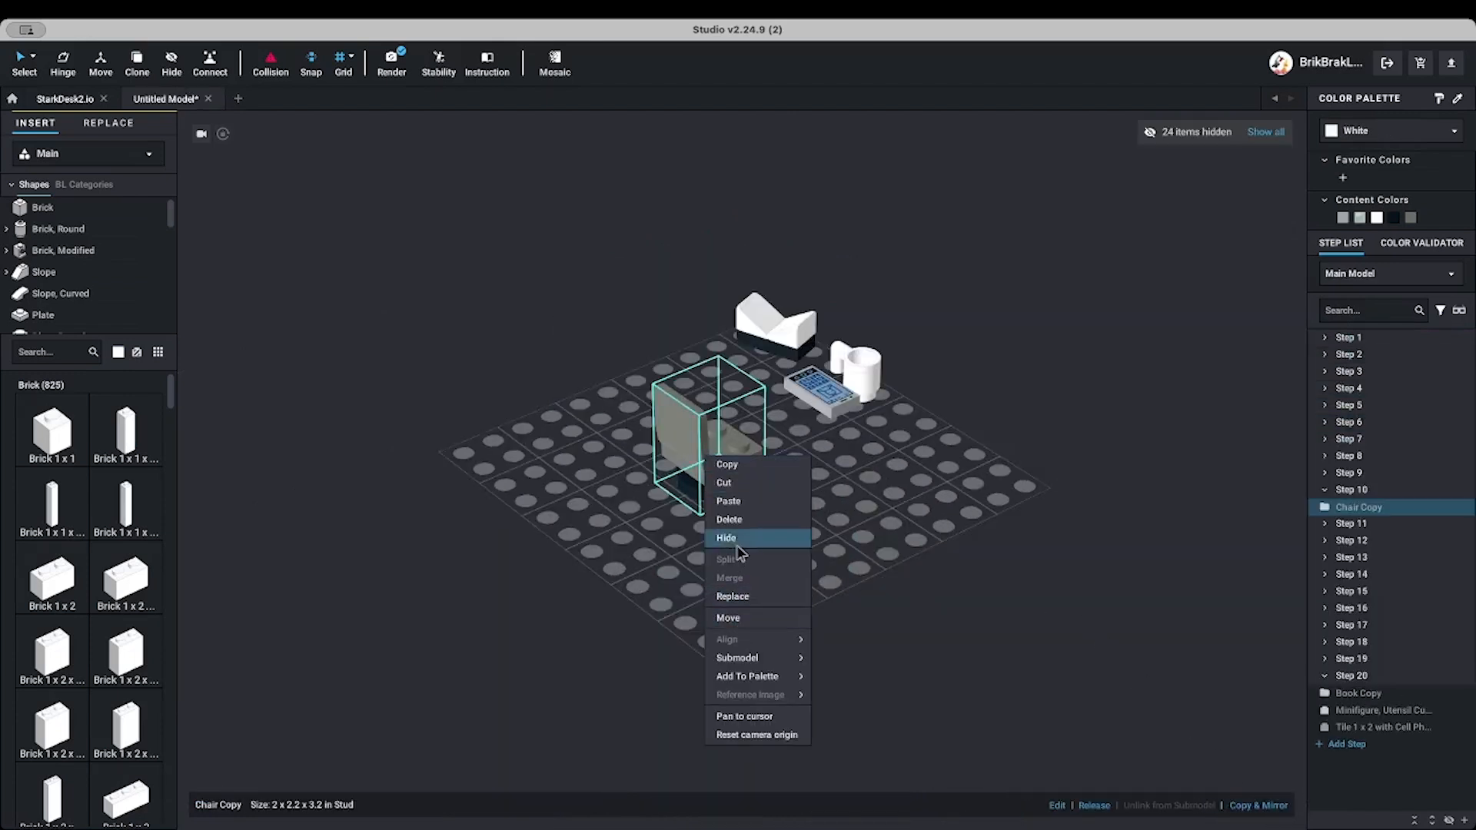
pyautogui.click(734, 541)
# Move the minifigure utensil cup and the Tile 1 x 2 with cell phone from Step 20 into Step 11 and hide both
pyautogui.moveTo(765, 490); pyautogui.dragTo(748, 496, button='right')
pyautogui.click(785, 415)
pyautogui.click(786, 415)
pyautogui.keyDown('shift'); pyautogui.click(862, 415); pyautogui.keyUp('shift')
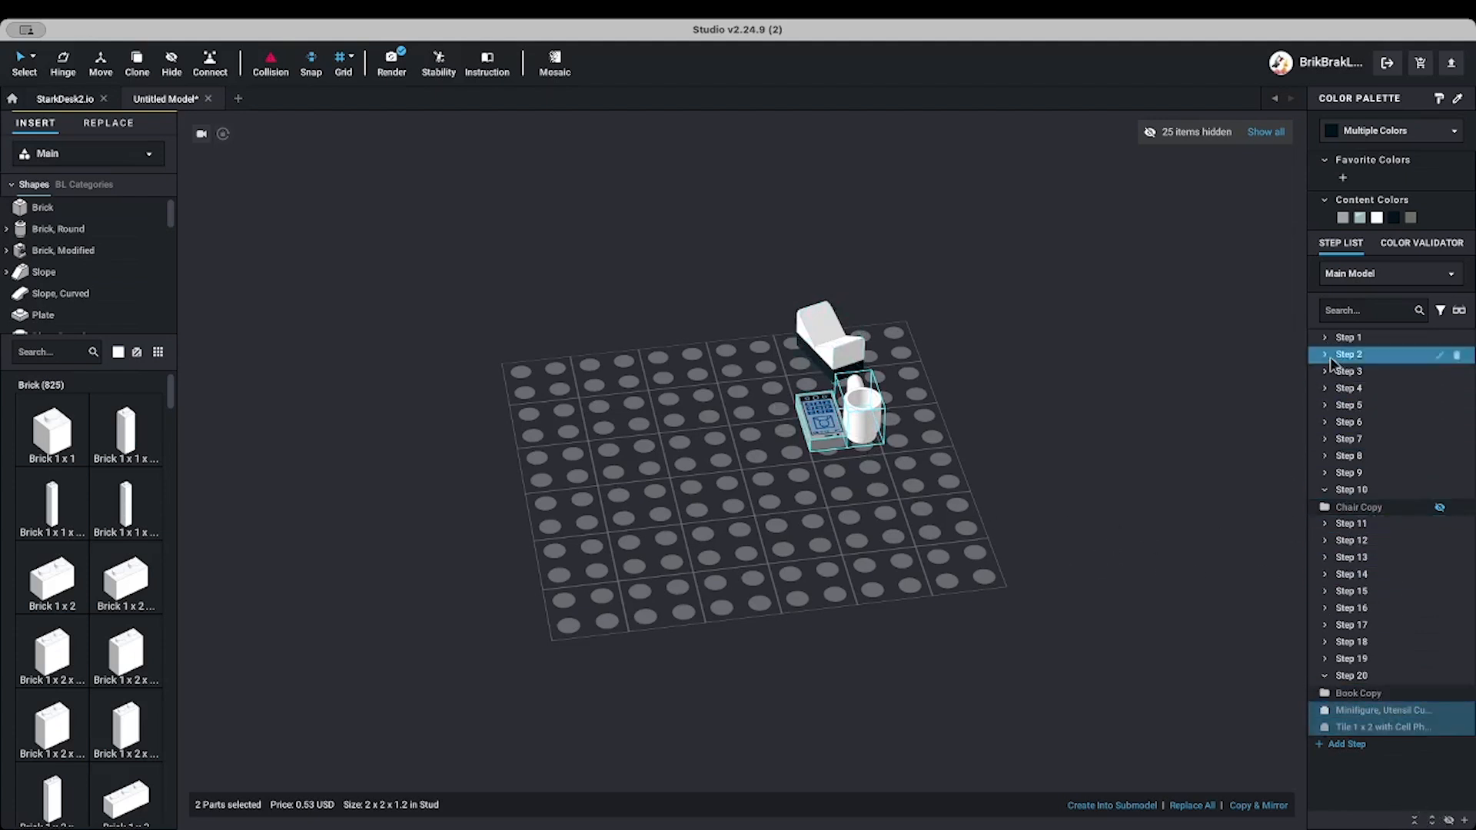
pyautogui.click(1432, 821)
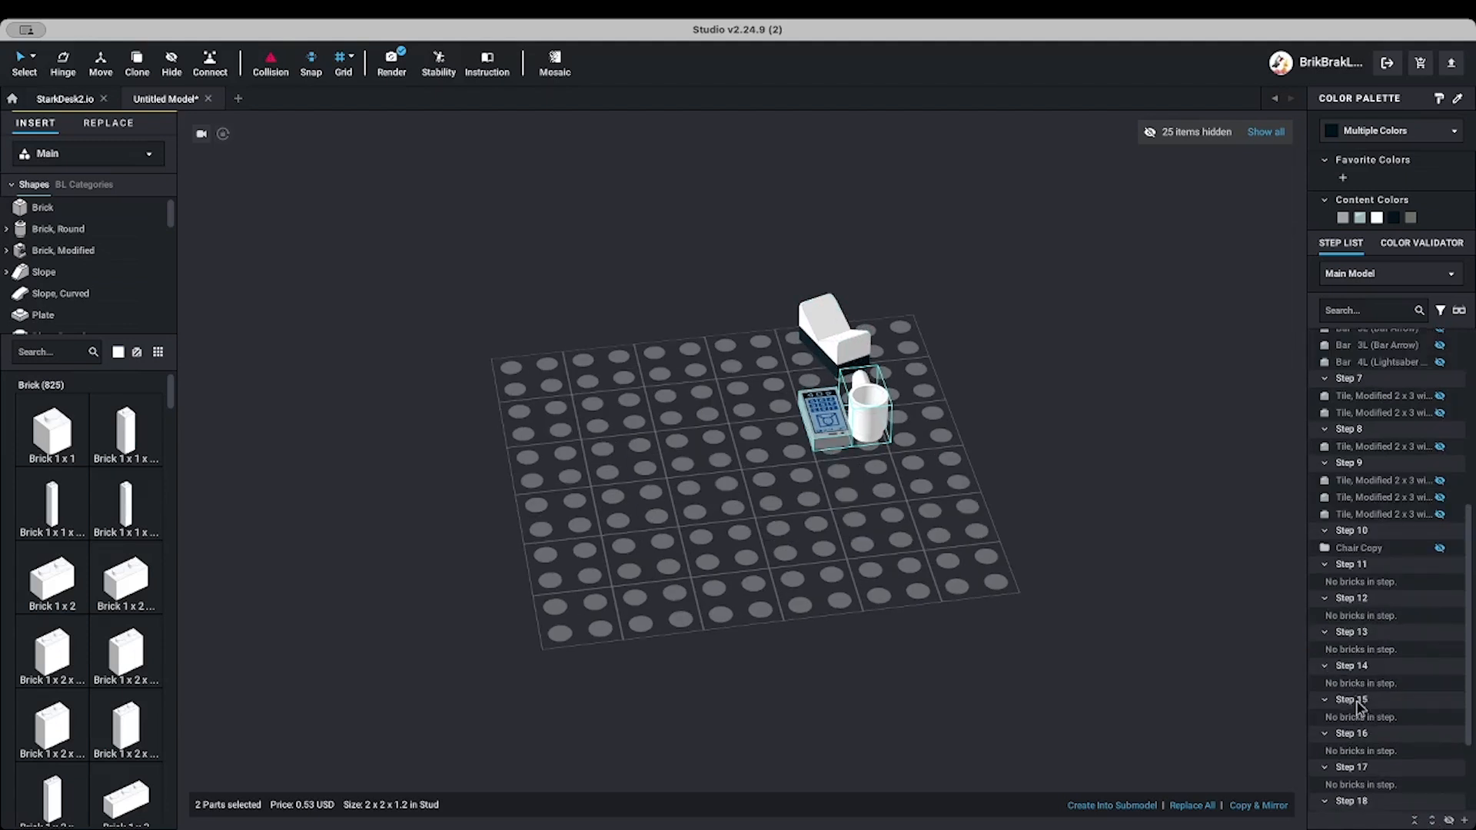
pyautogui.click(1415, 820)
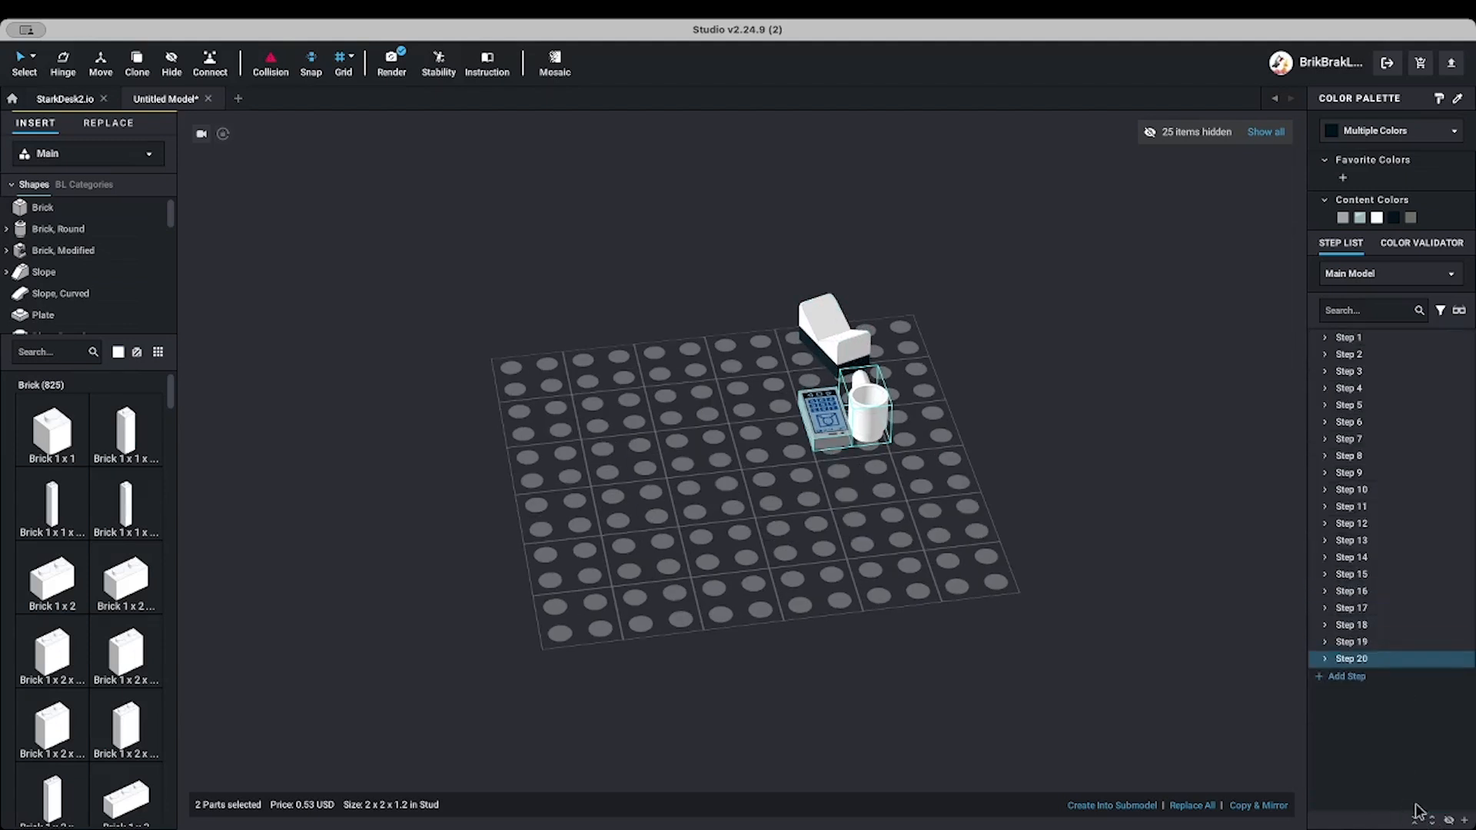
pyautogui.click(1433, 820)
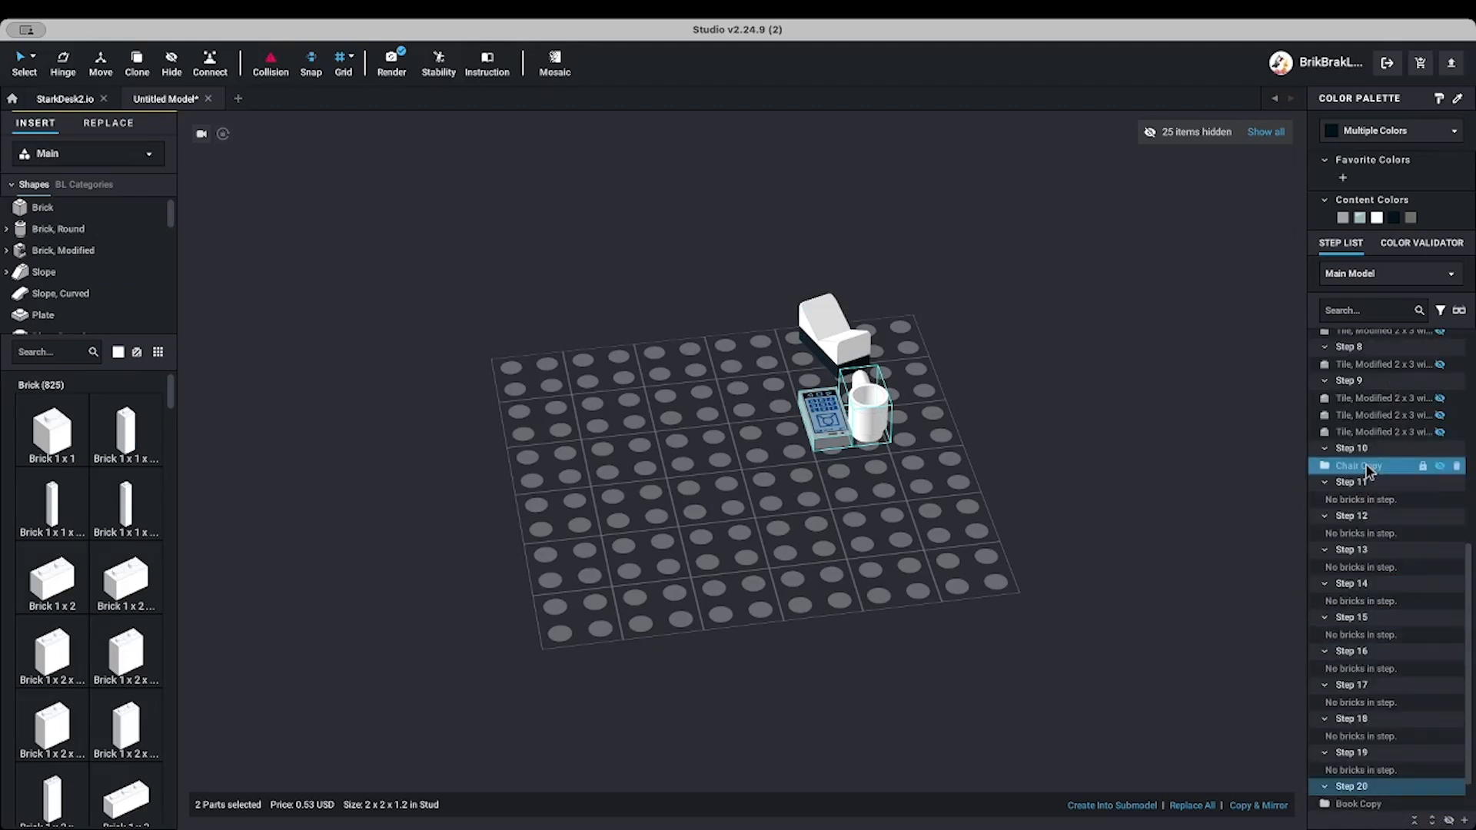
pyautogui.scroll(-2, 1353, 638)
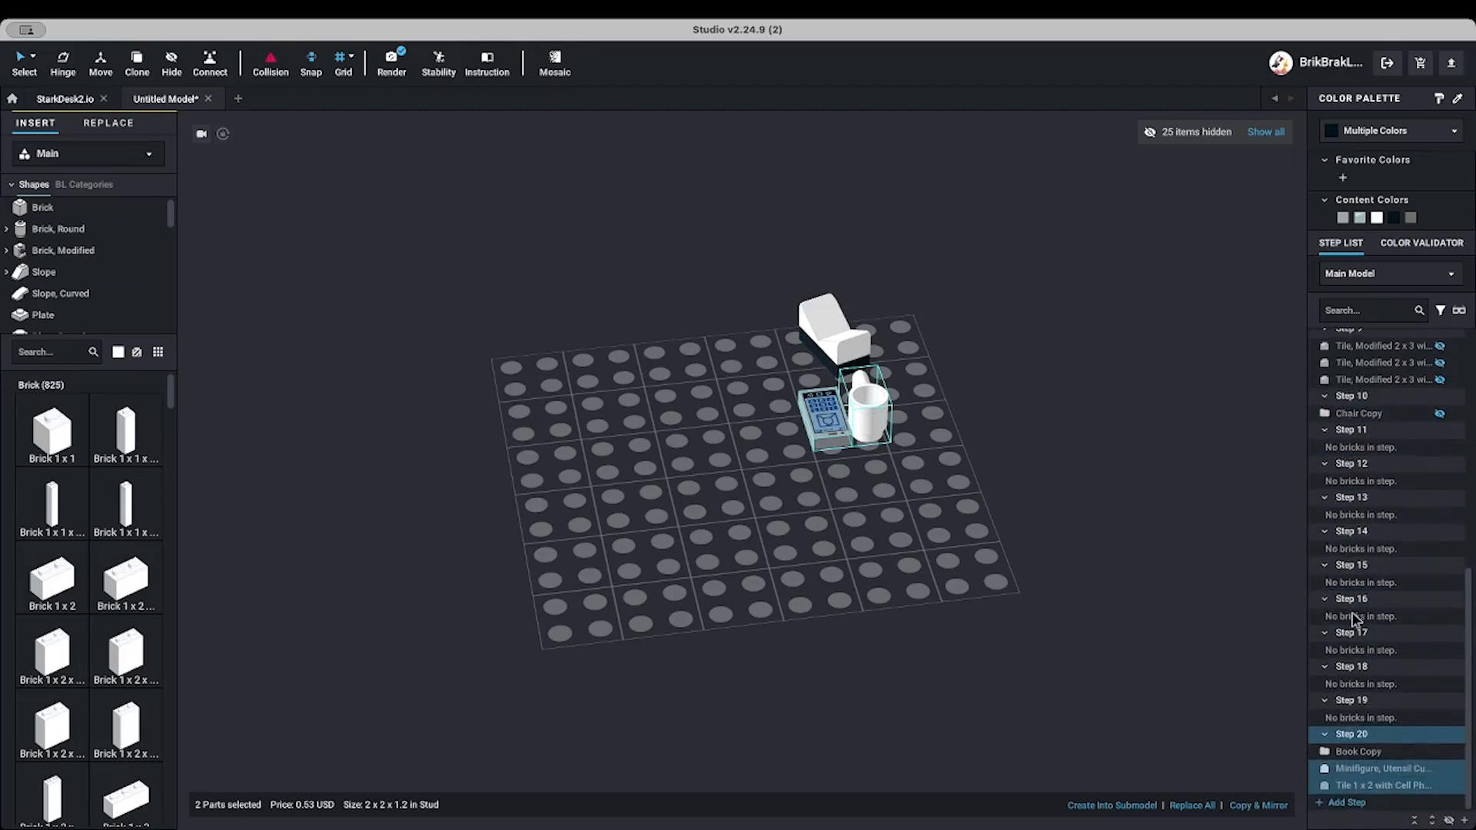
pyautogui.rightClick(1373, 773)
pyautogui.moveTo(1399, 813)
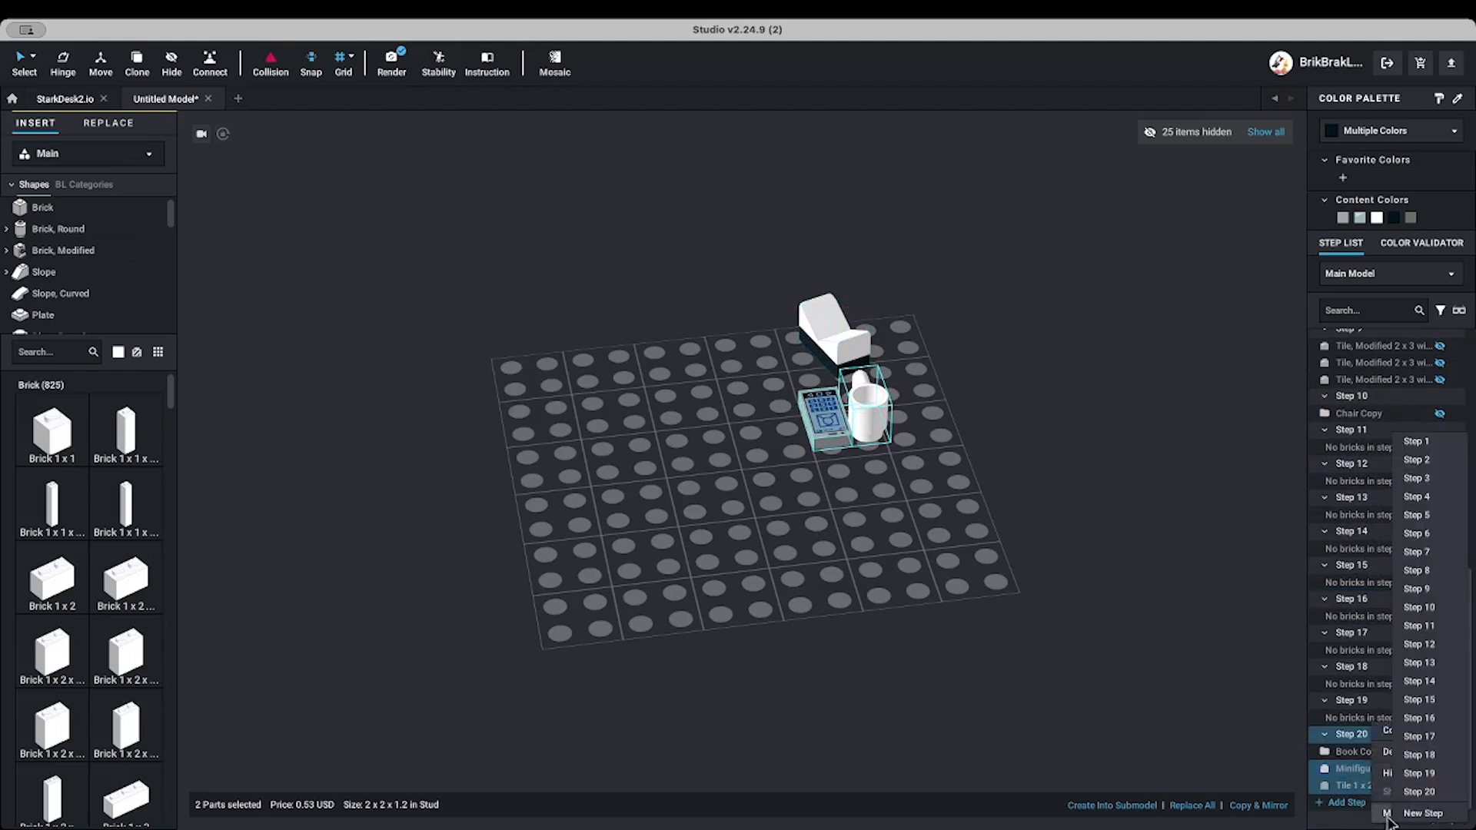
pyautogui.click(1419, 626)
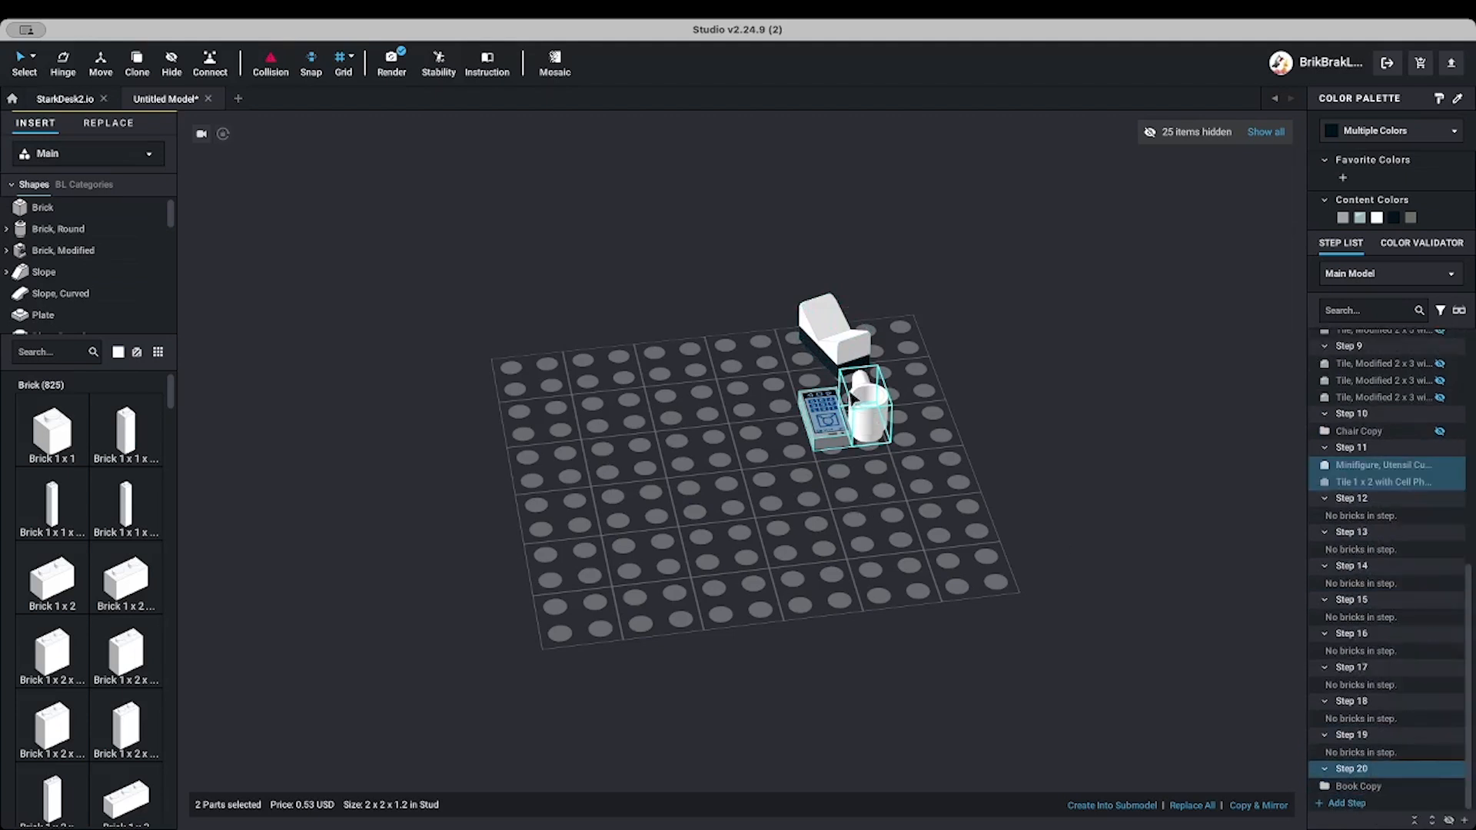
pyautogui.rightClick(824, 427)
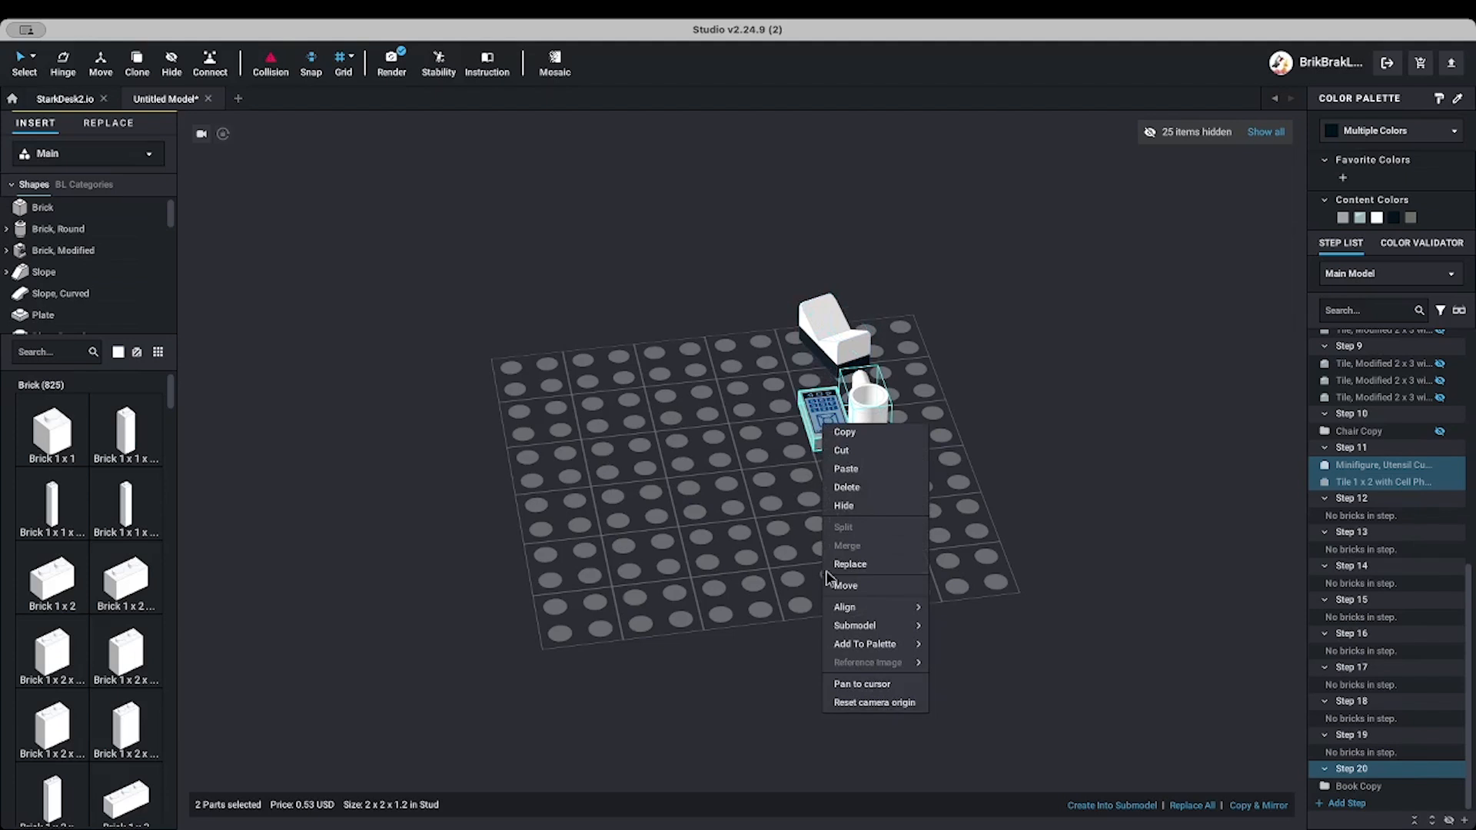
pyautogui.click(855, 512)
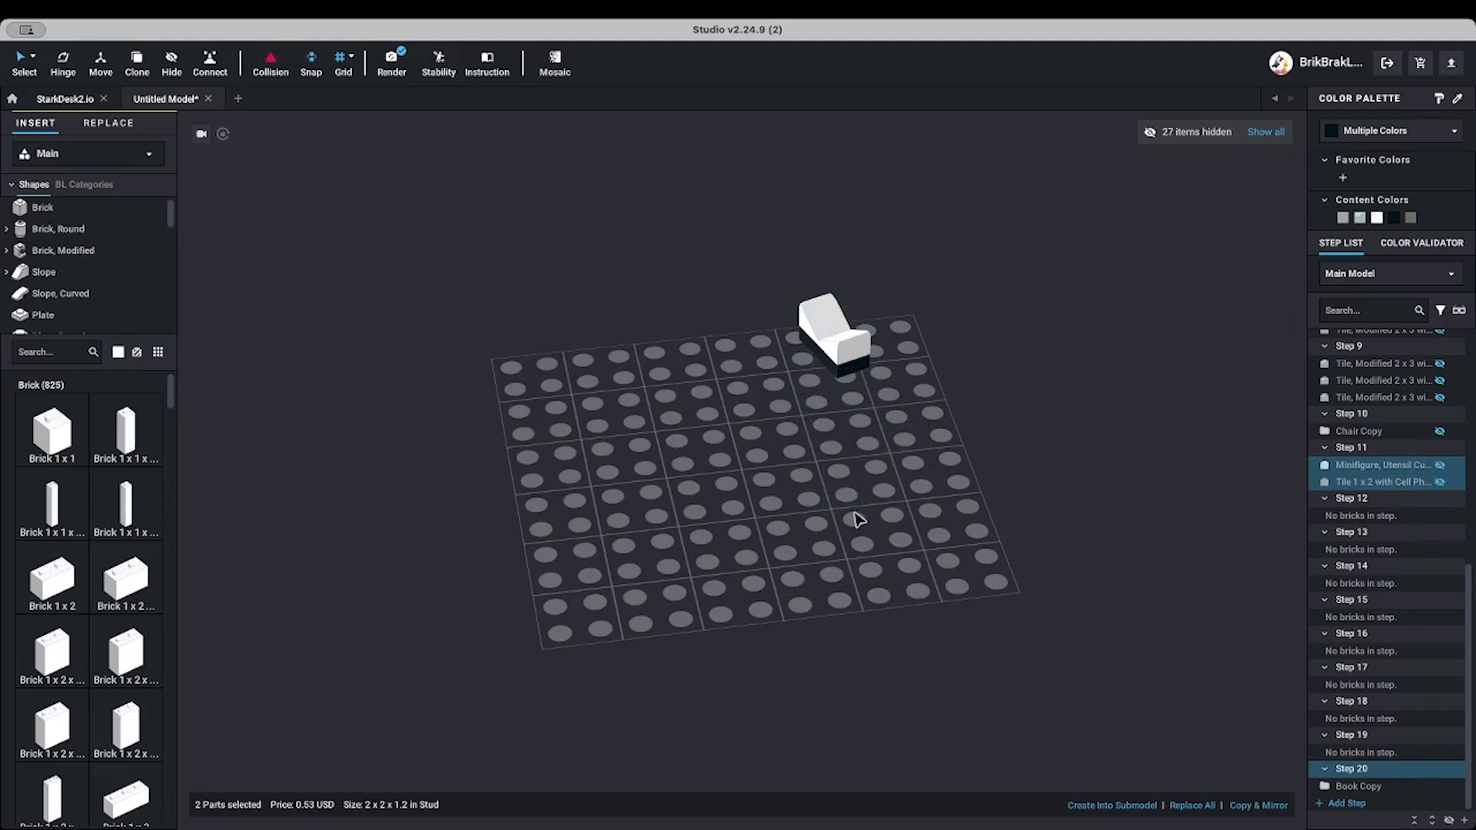
# Move the Book Copy submodel from Step 20 into Step 12
pyautogui.click(821, 344)
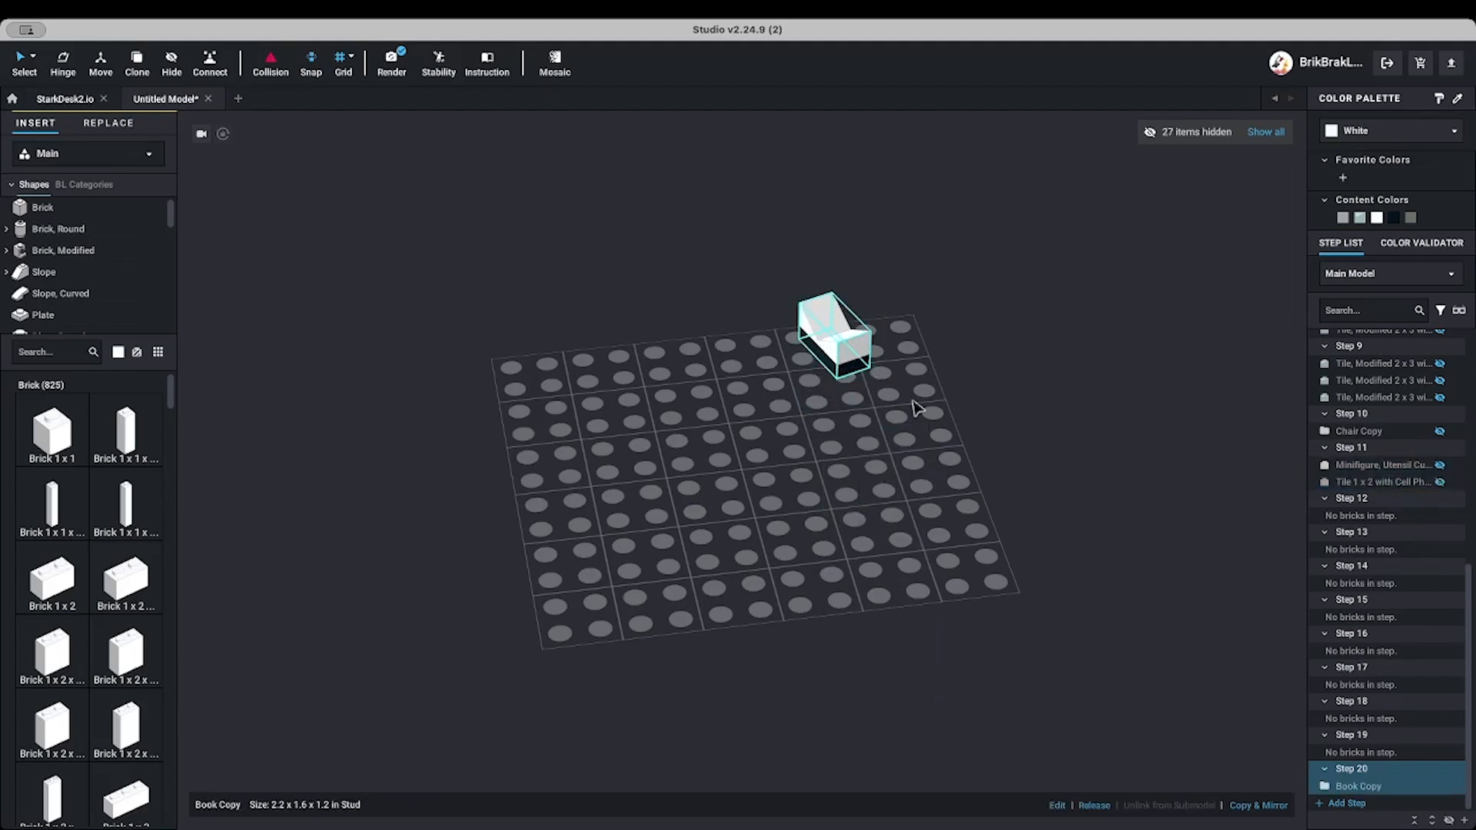
pyautogui.rightClick(1368, 790)
pyautogui.moveTo(1393, 812)
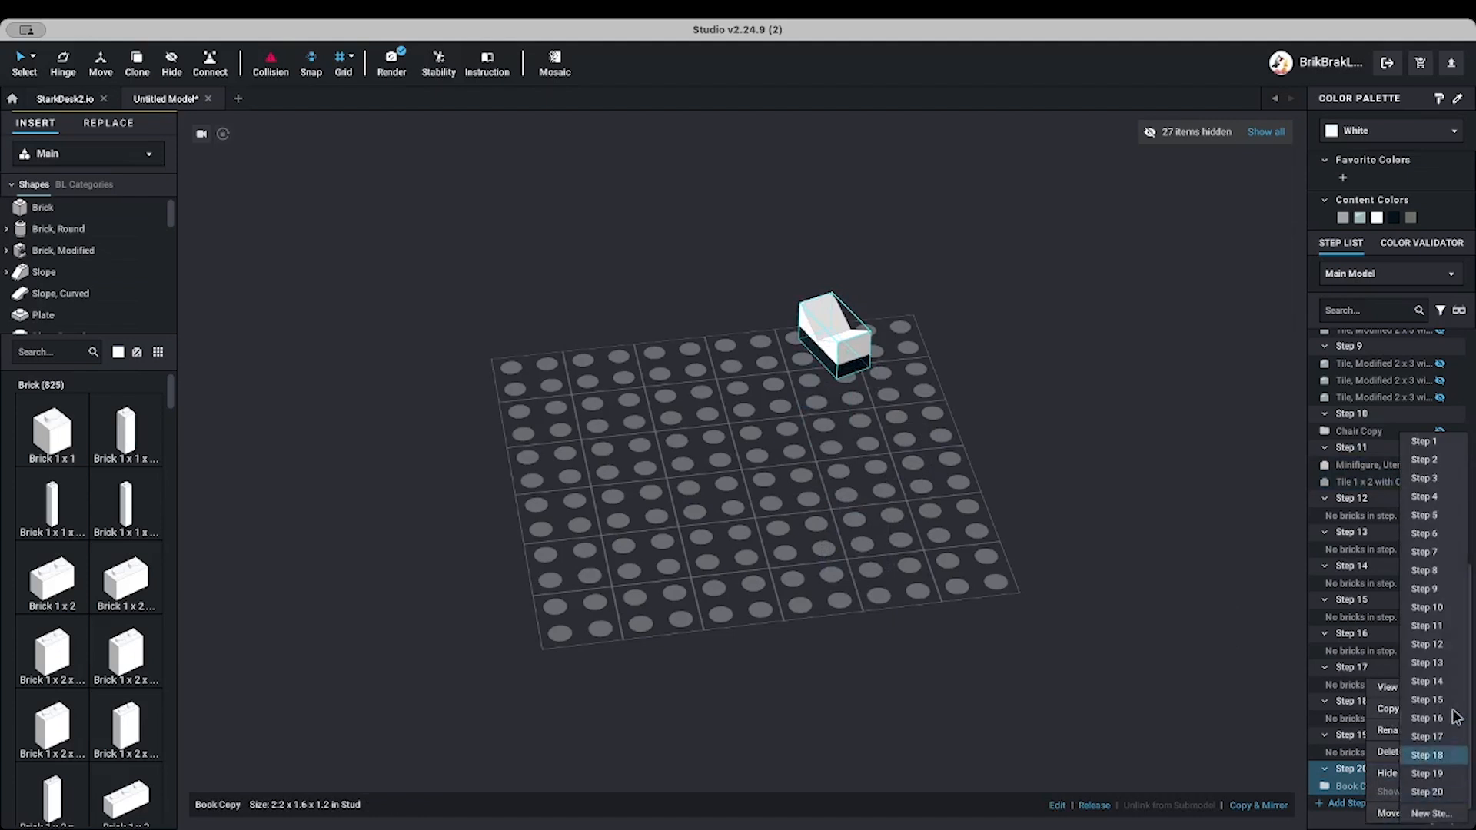
pyautogui.click(1429, 646)
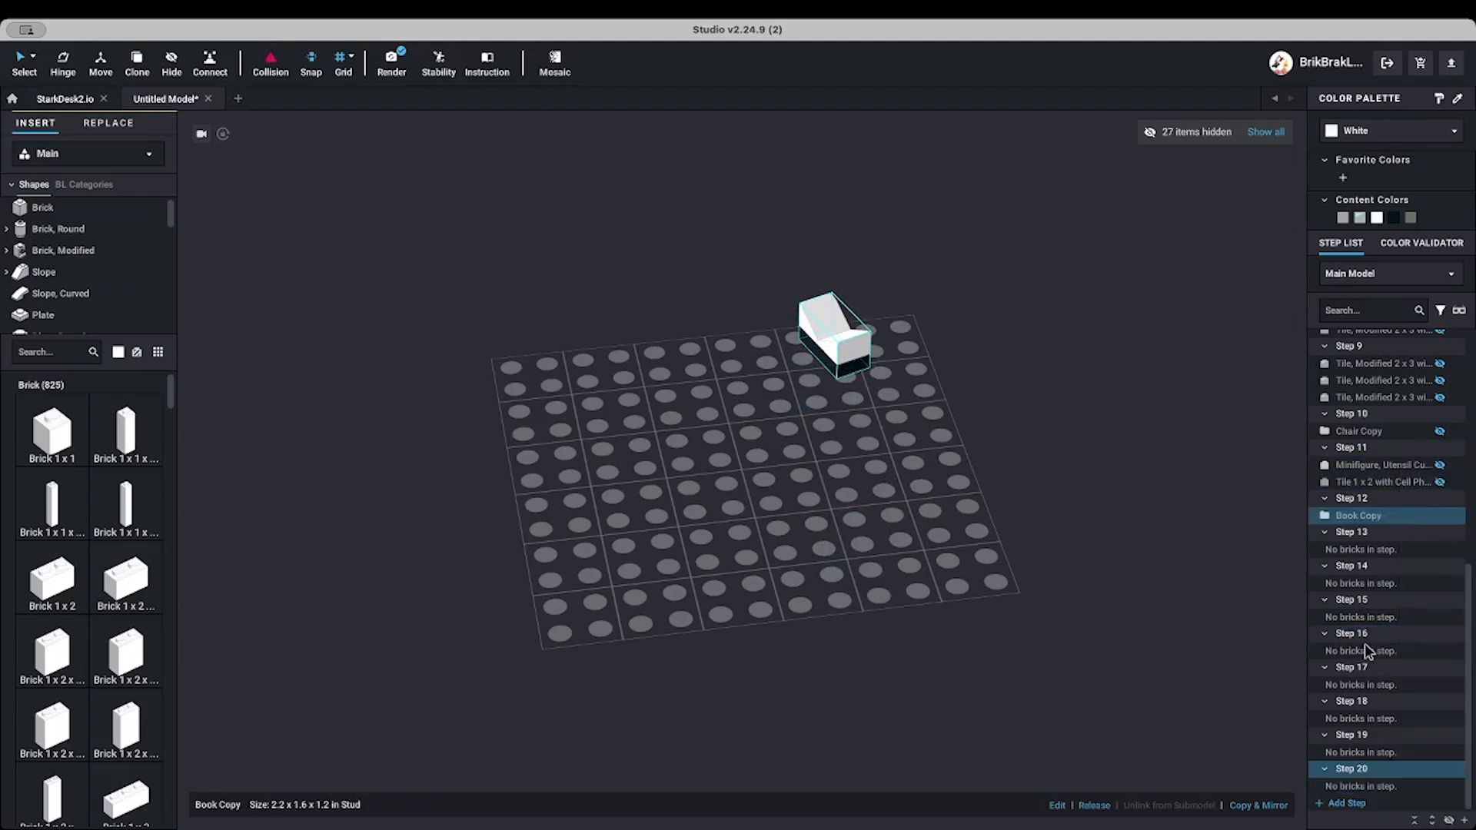
# Open the Book Copy submodel in its own view to reach its internal step list
pyautogui.rightClick(1344, 519)
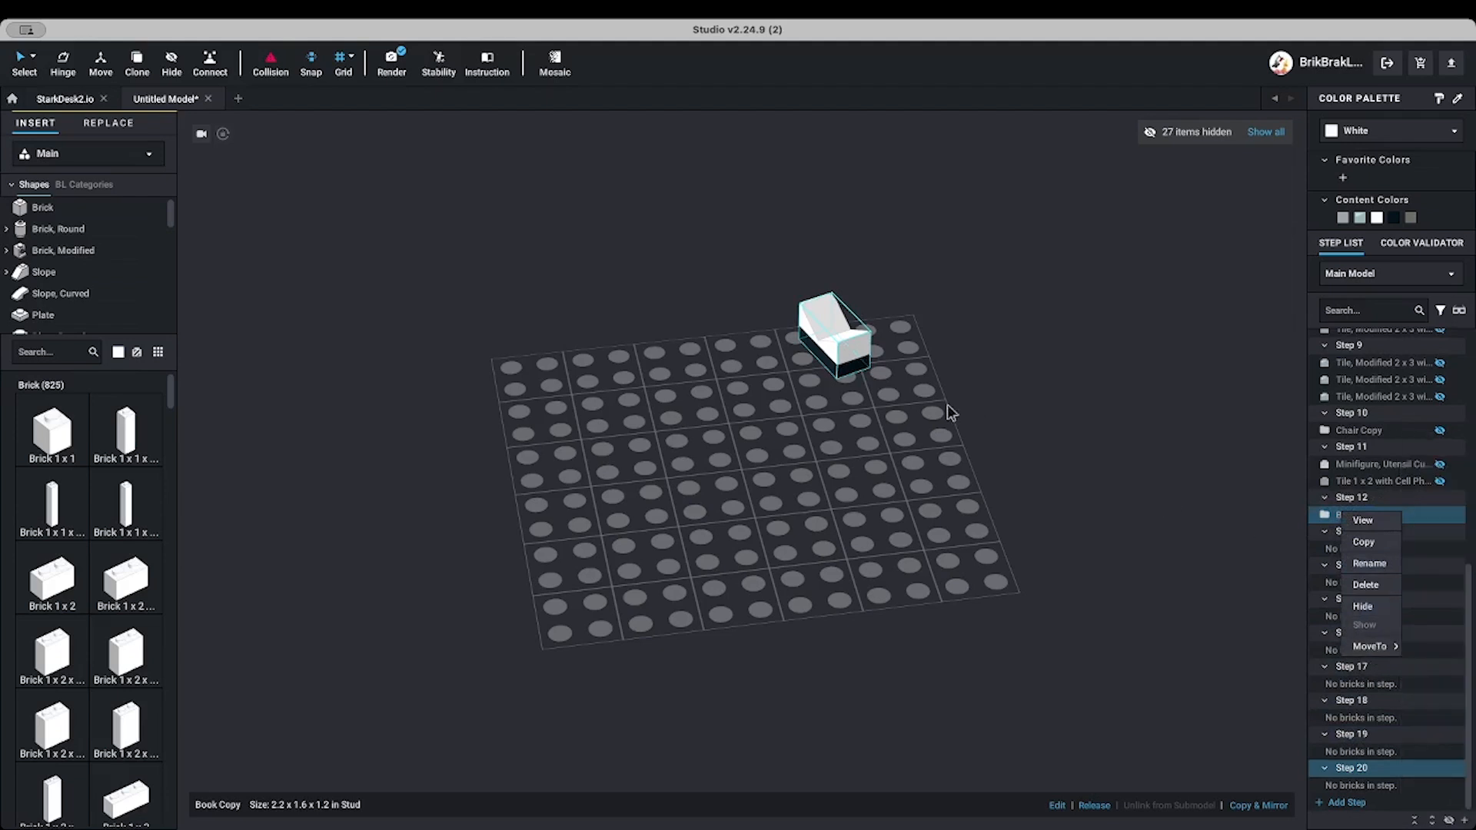
pyautogui.rightClick(842, 344)
pyautogui.rightClick(843, 343)
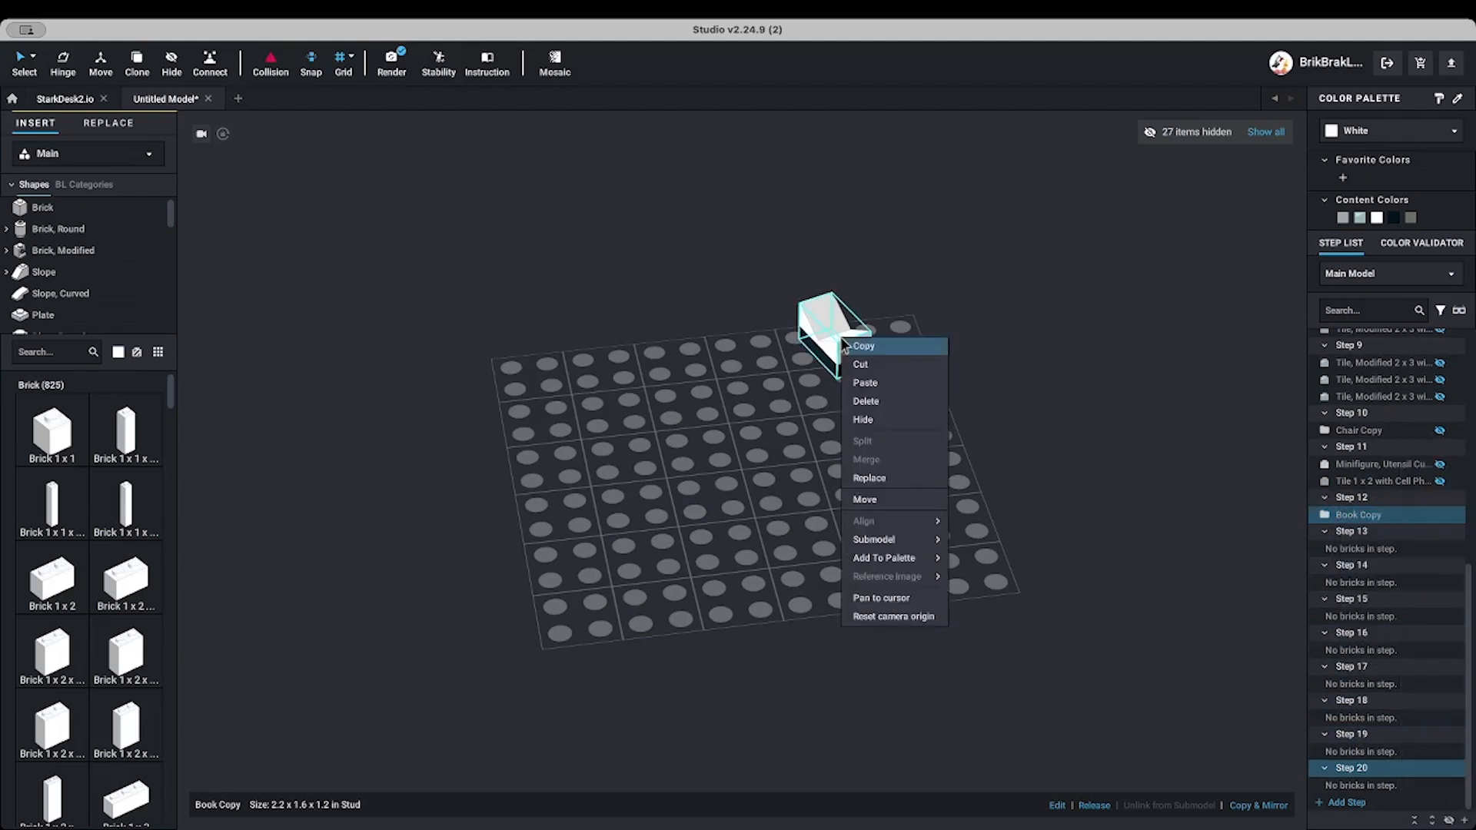
pyautogui.moveTo(915, 557)
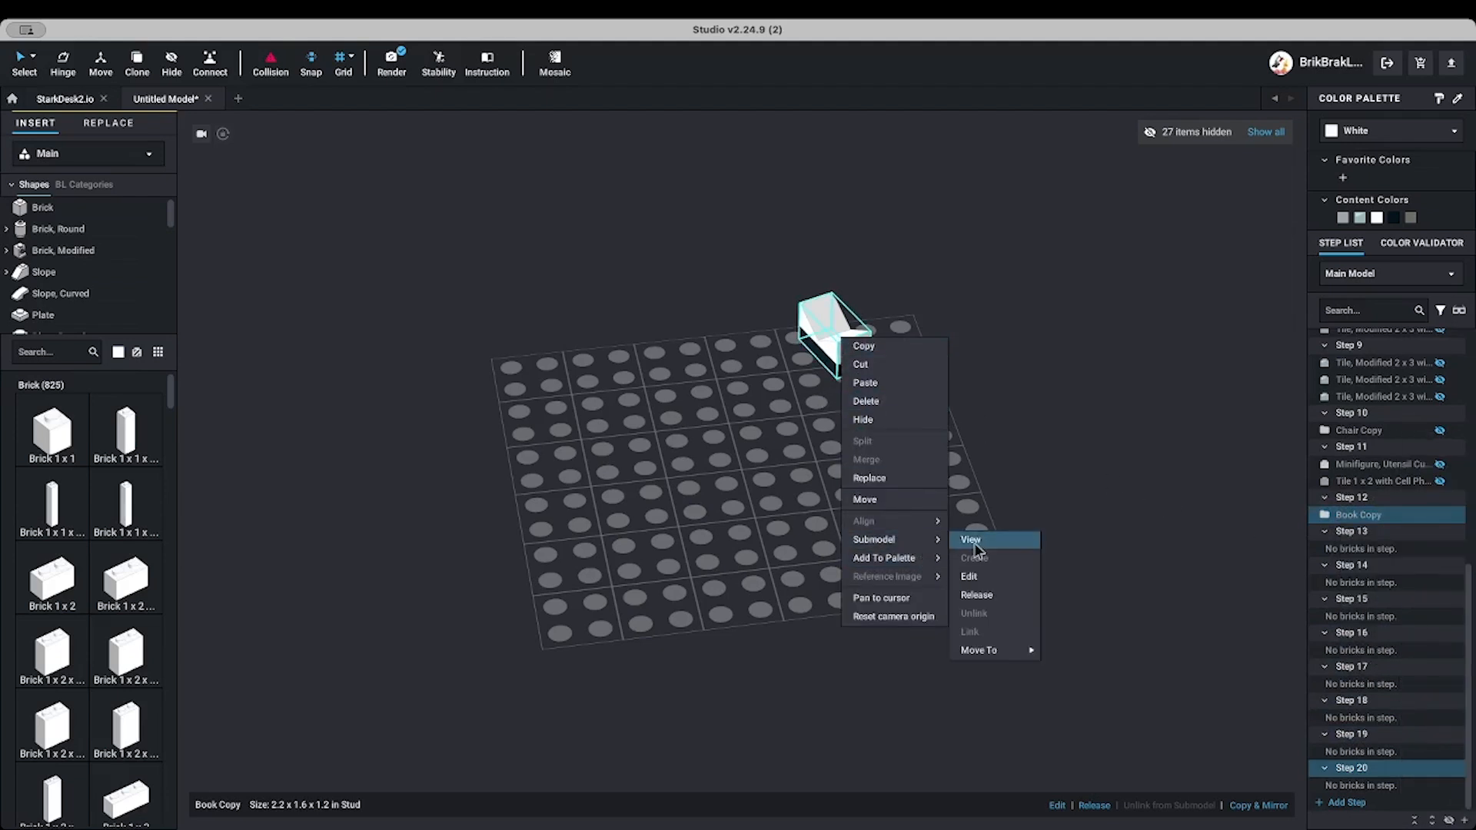
pyautogui.click(990, 538)
pyautogui.scroll(-8, 949, 551)
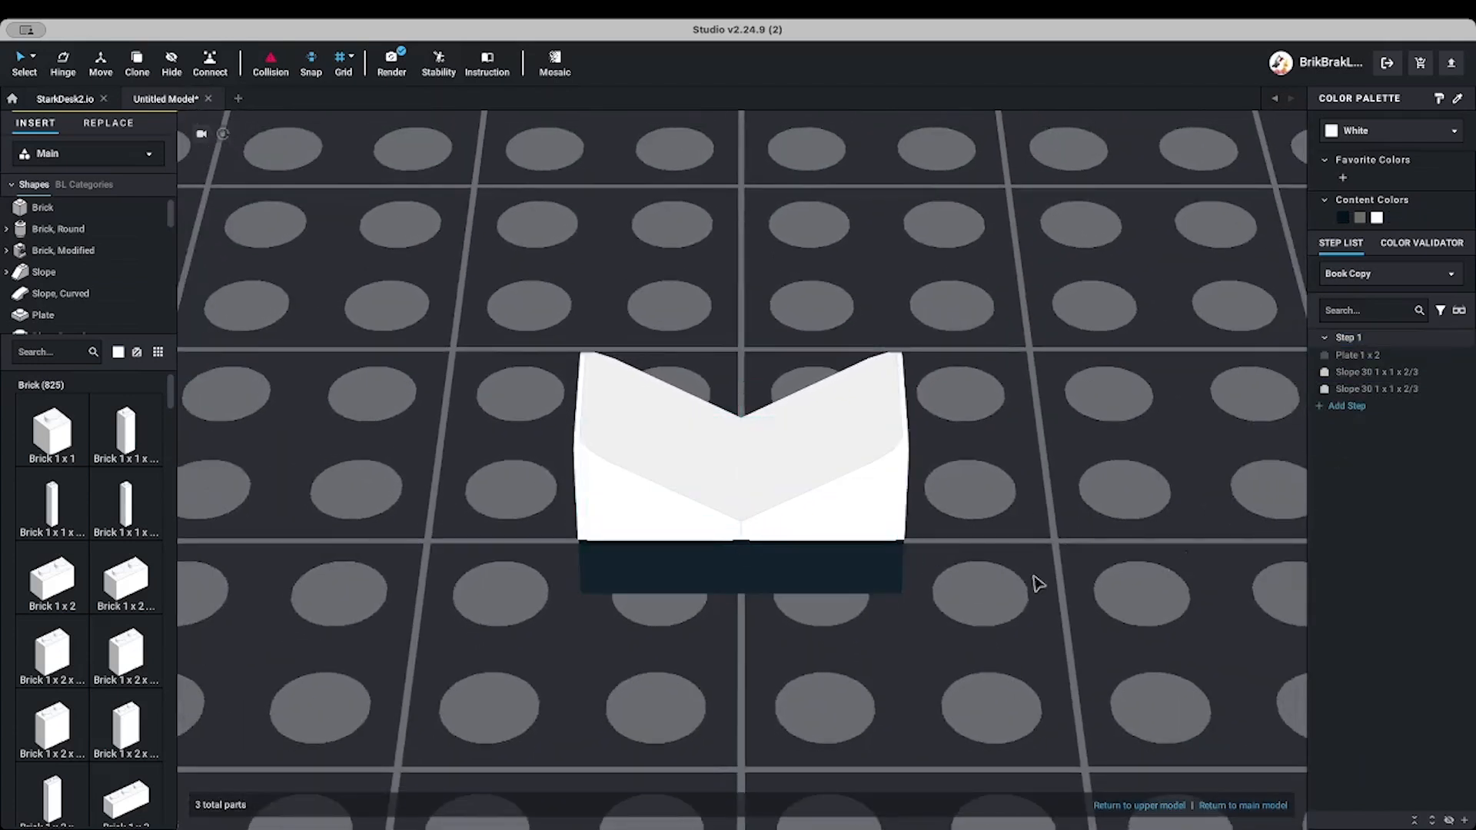
# Add Step 2 to the book submodel and move both Slope 30 1 x 1 x 2/3 parts into it, leaving Plate 1 x 2 in Step 1
pyautogui.click(1347, 406)
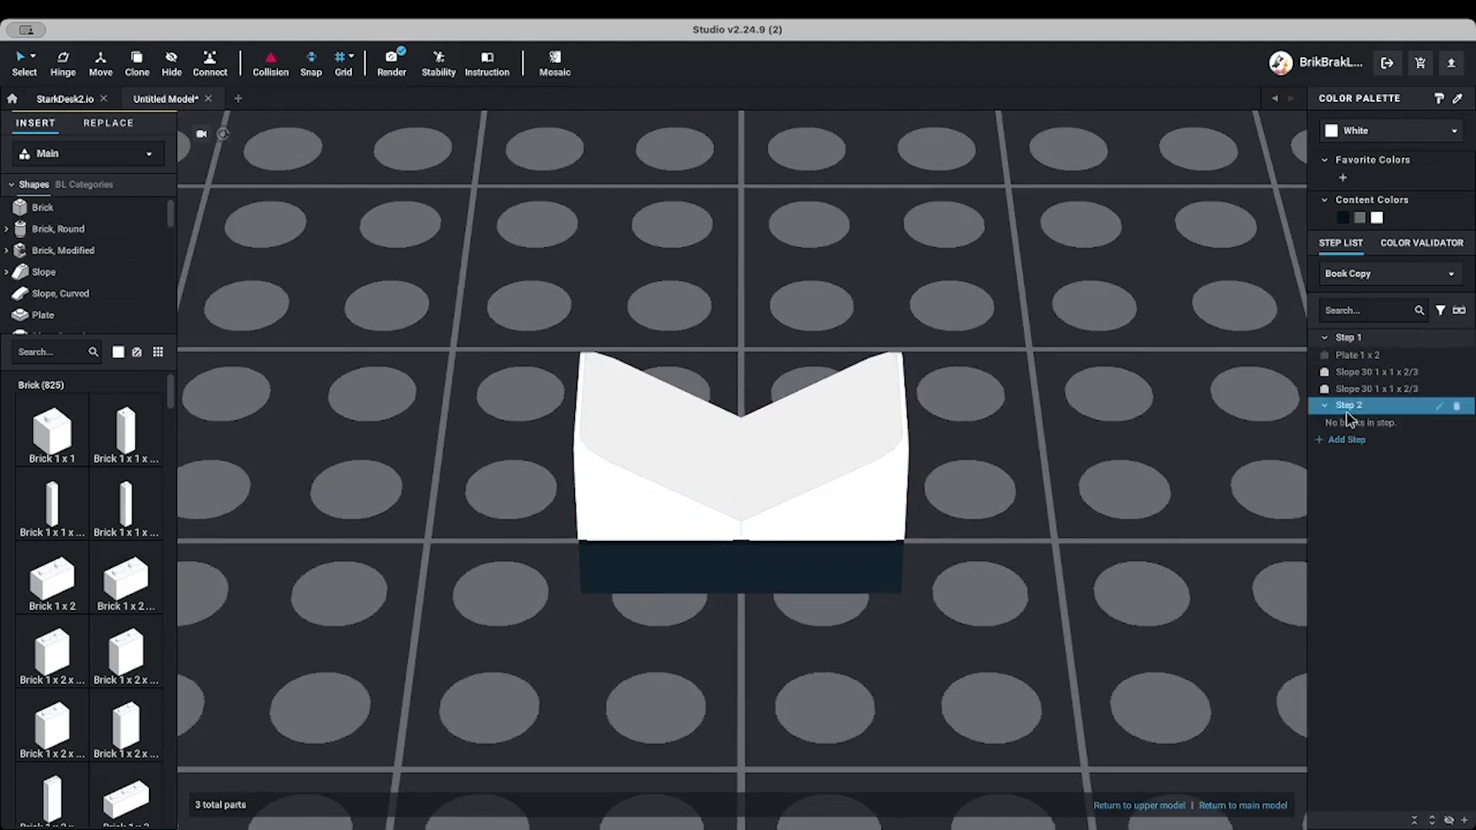
pyautogui.click(824, 567)
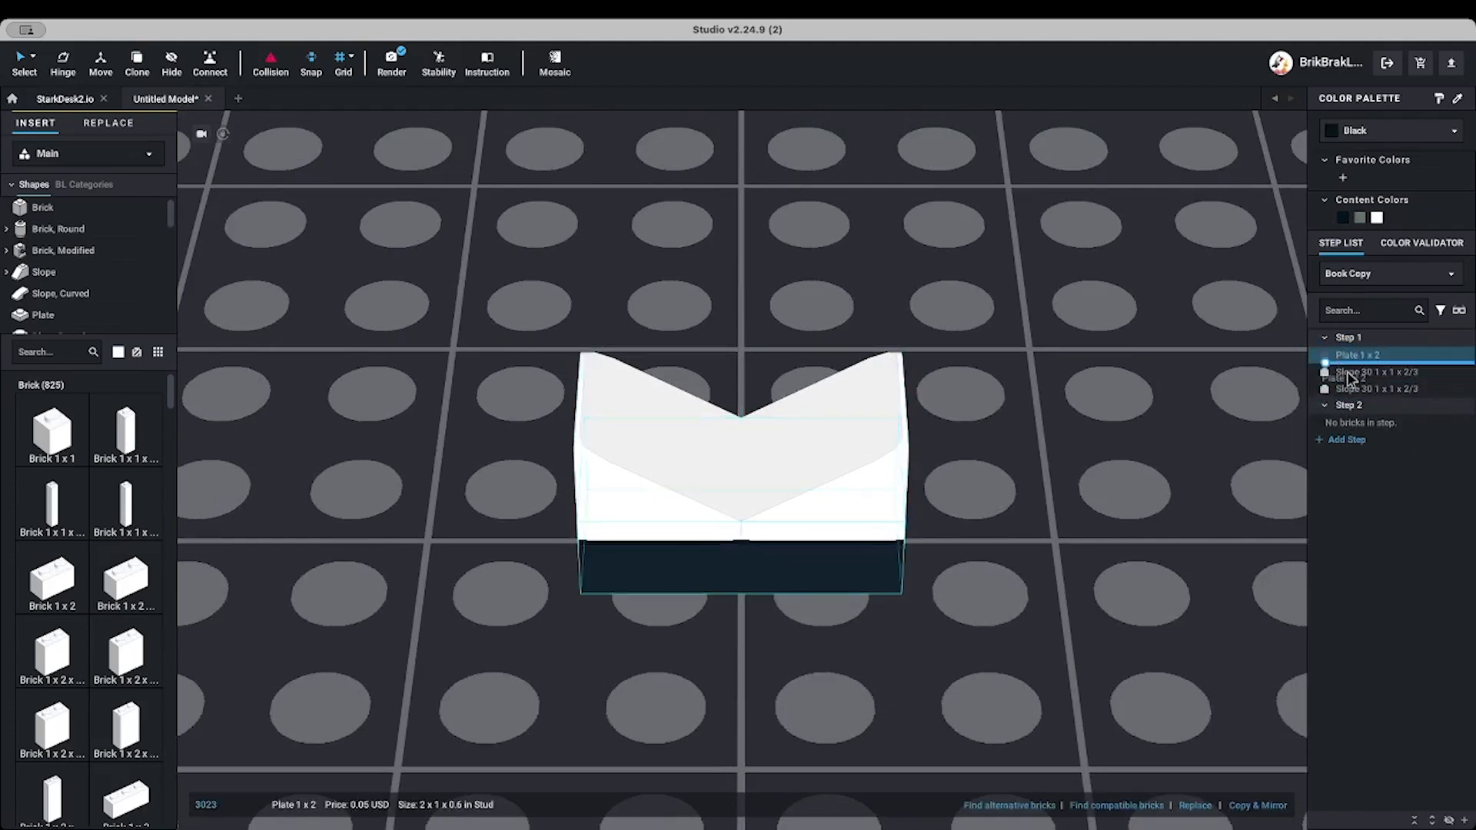
pyautogui.keyDown('shift'); pyautogui.click(1338, 373); pyautogui.keyUp('shift')
pyautogui.click(1337, 375)
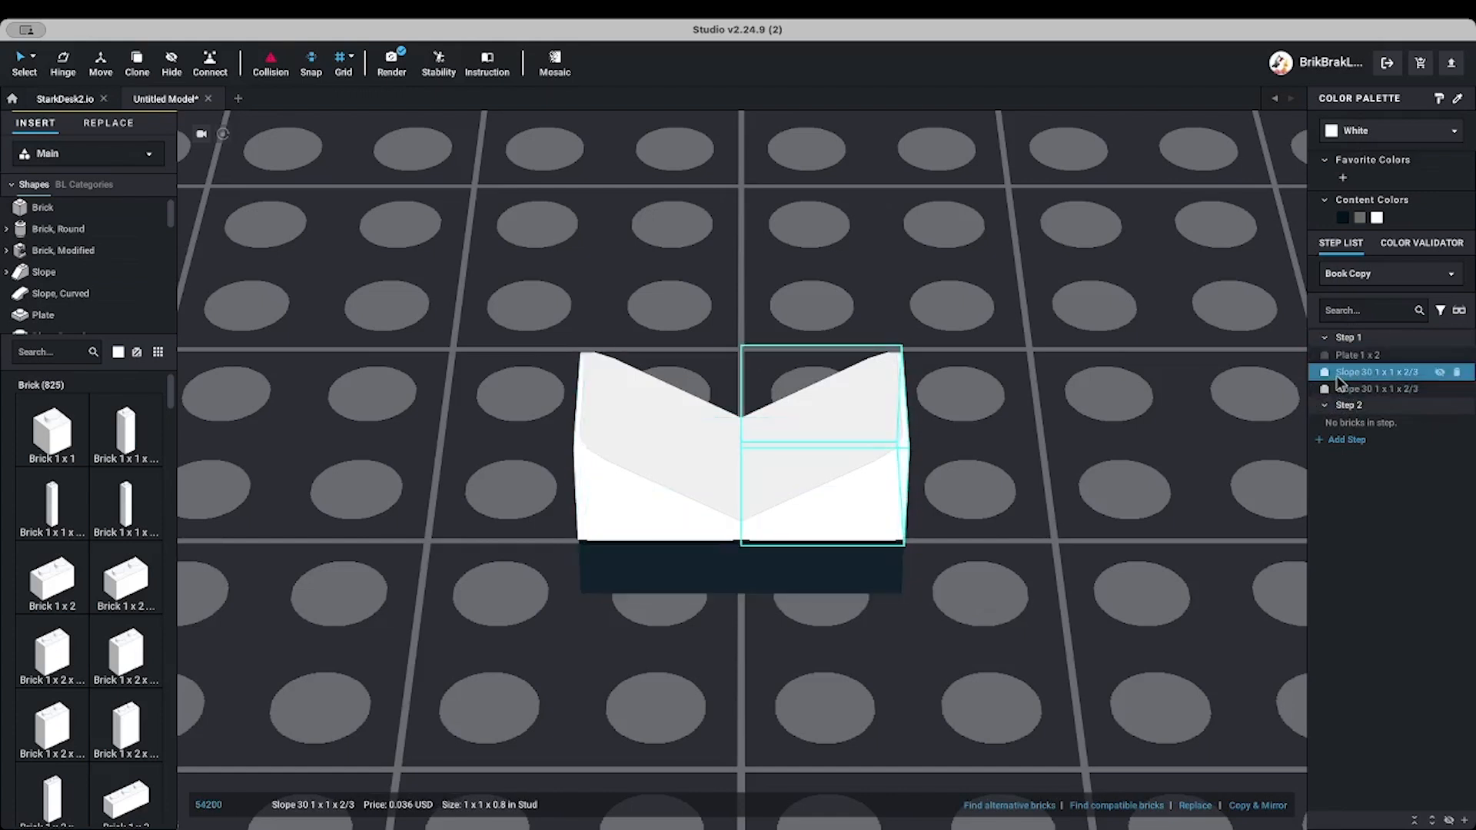
pyautogui.keyDown('shift'); pyautogui.click(1353, 390); pyautogui.keyUp('shift')
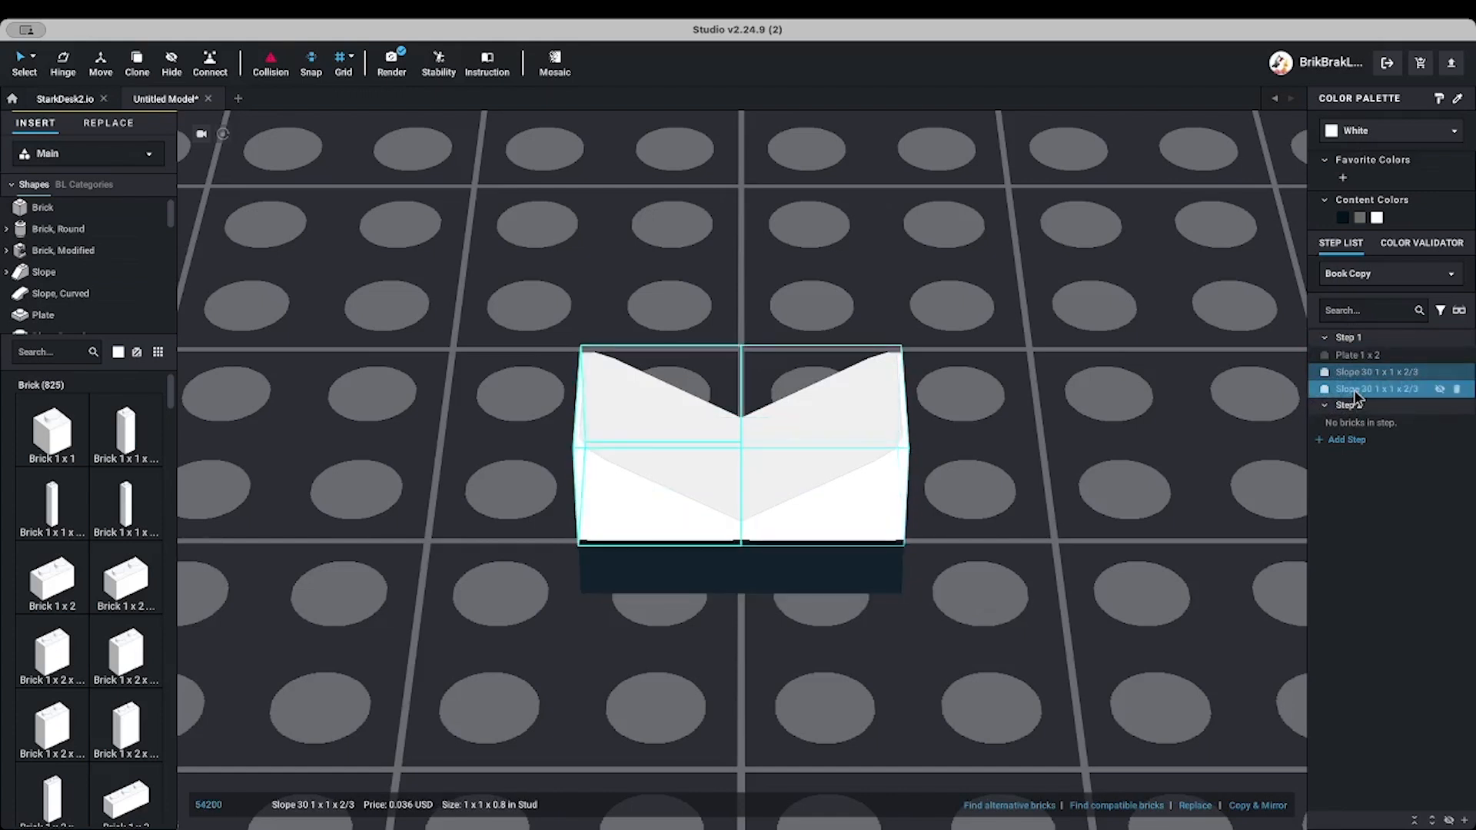
pyautogui.moveTo(1355, 396); pyautogui.dragTo(1356, 432)
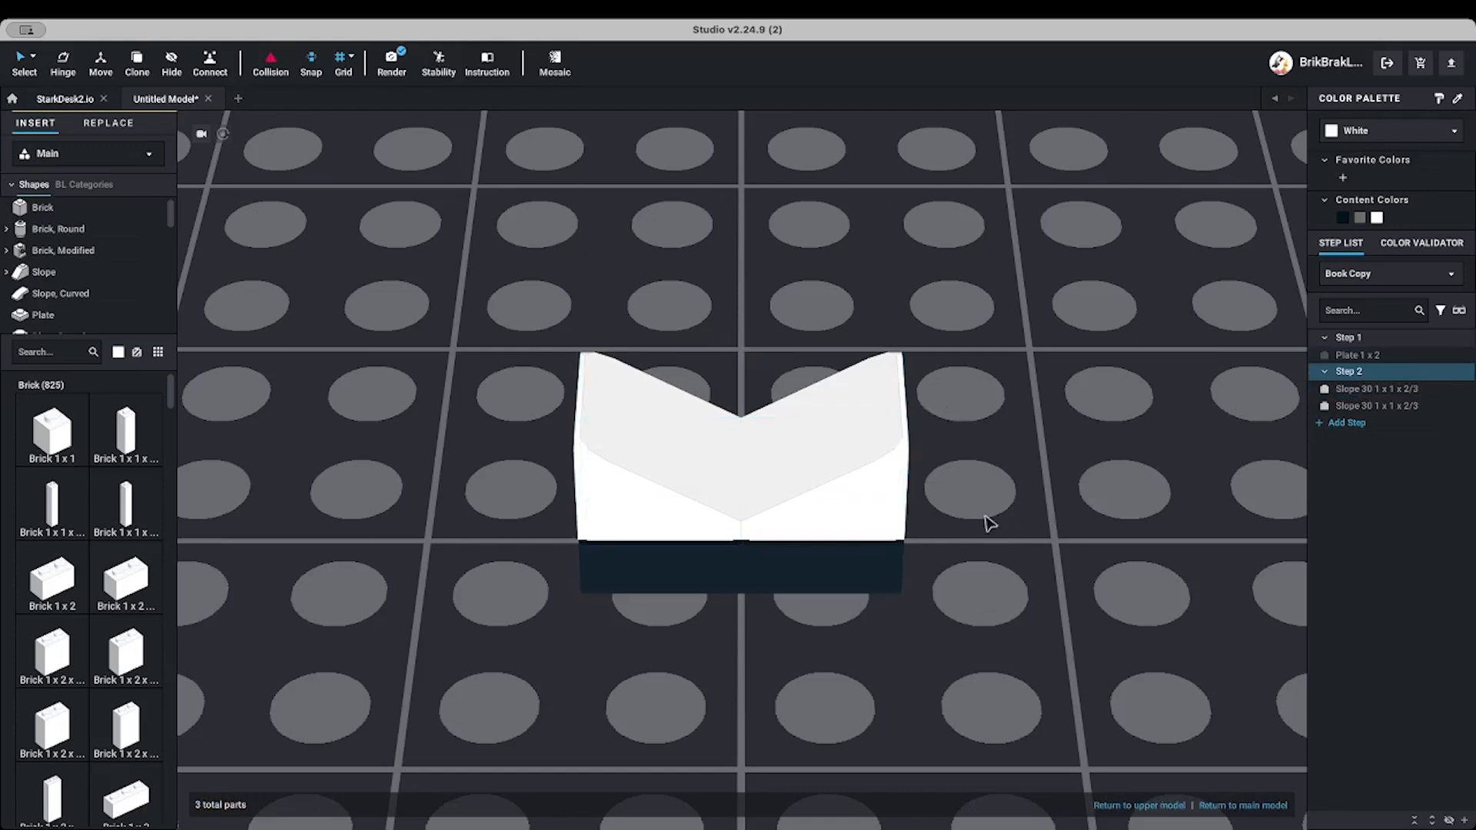
# Return to the main model and unhide all hidden parts
pyautogui.click(1235, 804)
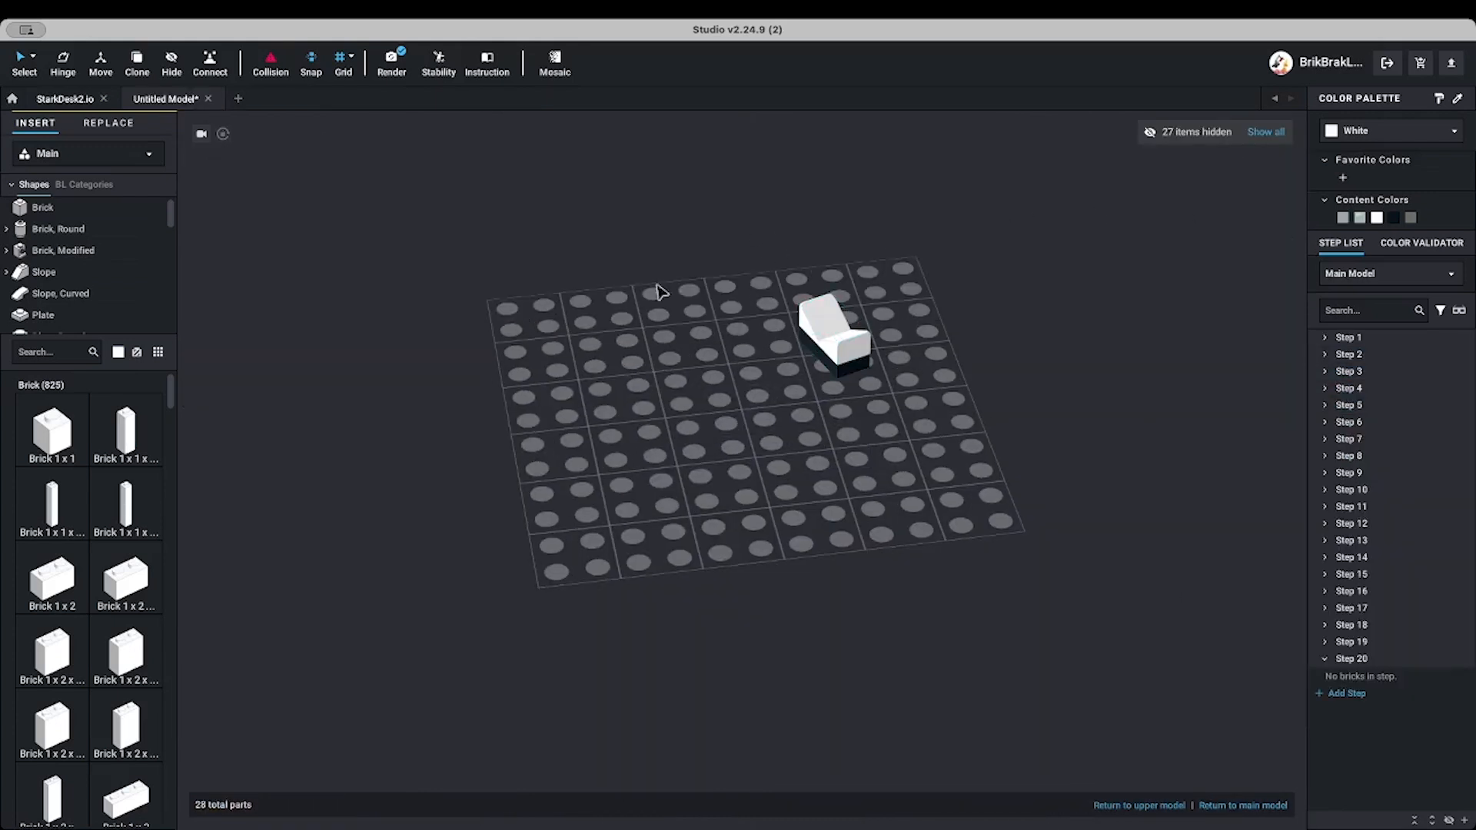
pyautogui.click(1279, 133)
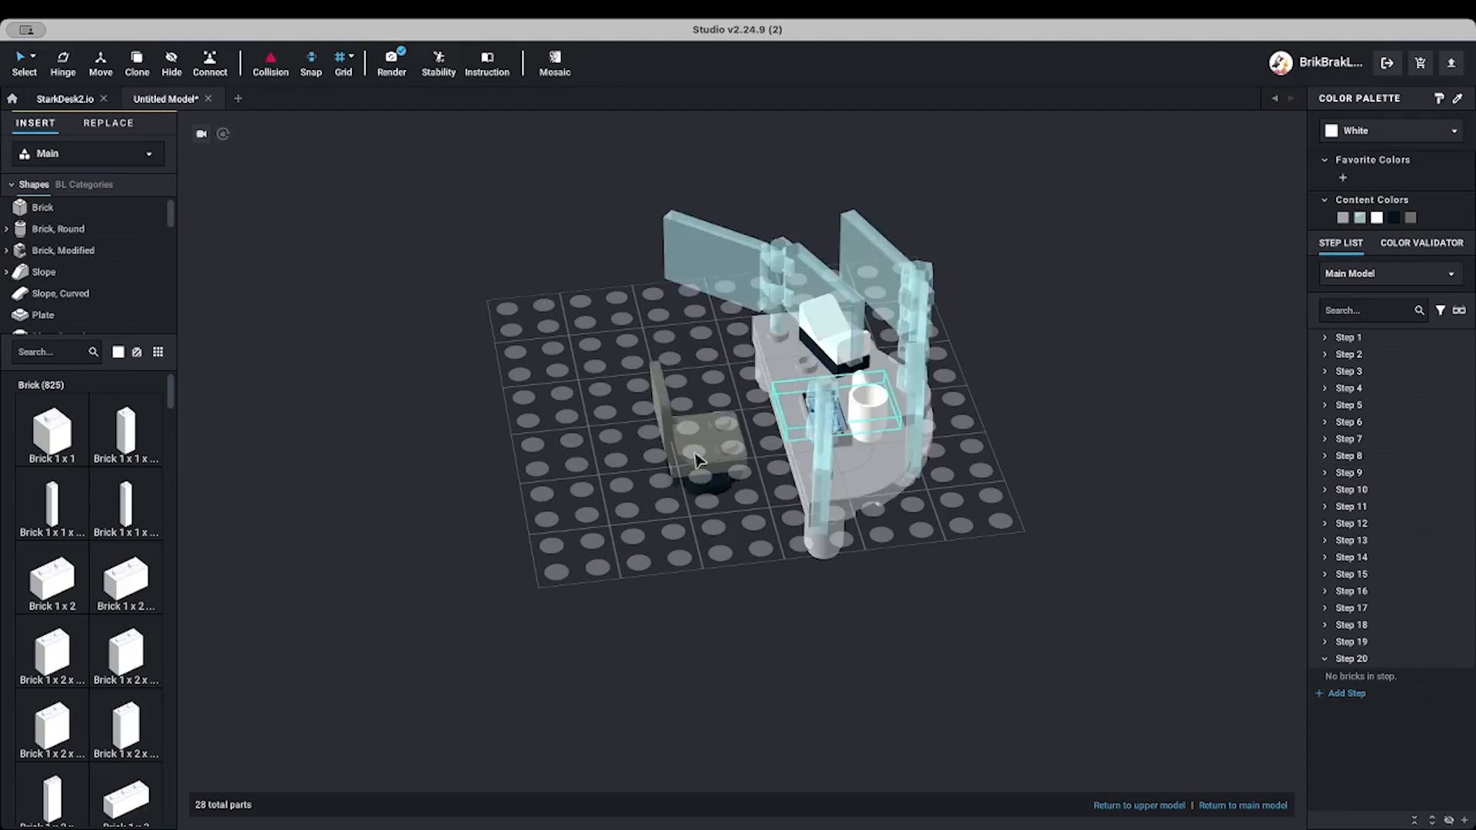
pyautogui.moveTo(538, 478); pyautogui.dragTo(555, 457, button='right')
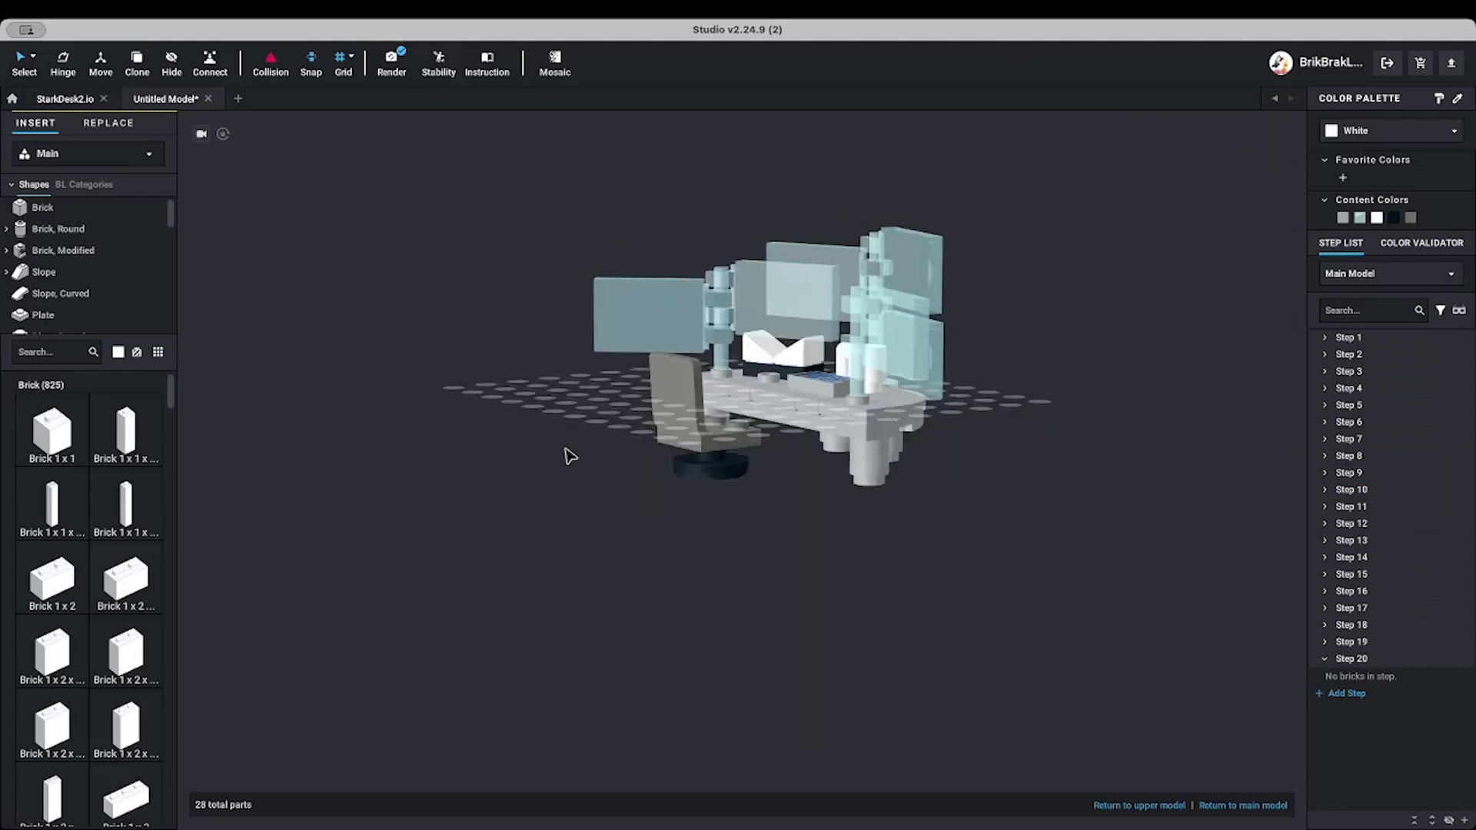
pyautogui.moveTo(498, 152); pyautogui.dragTo(980, 604)
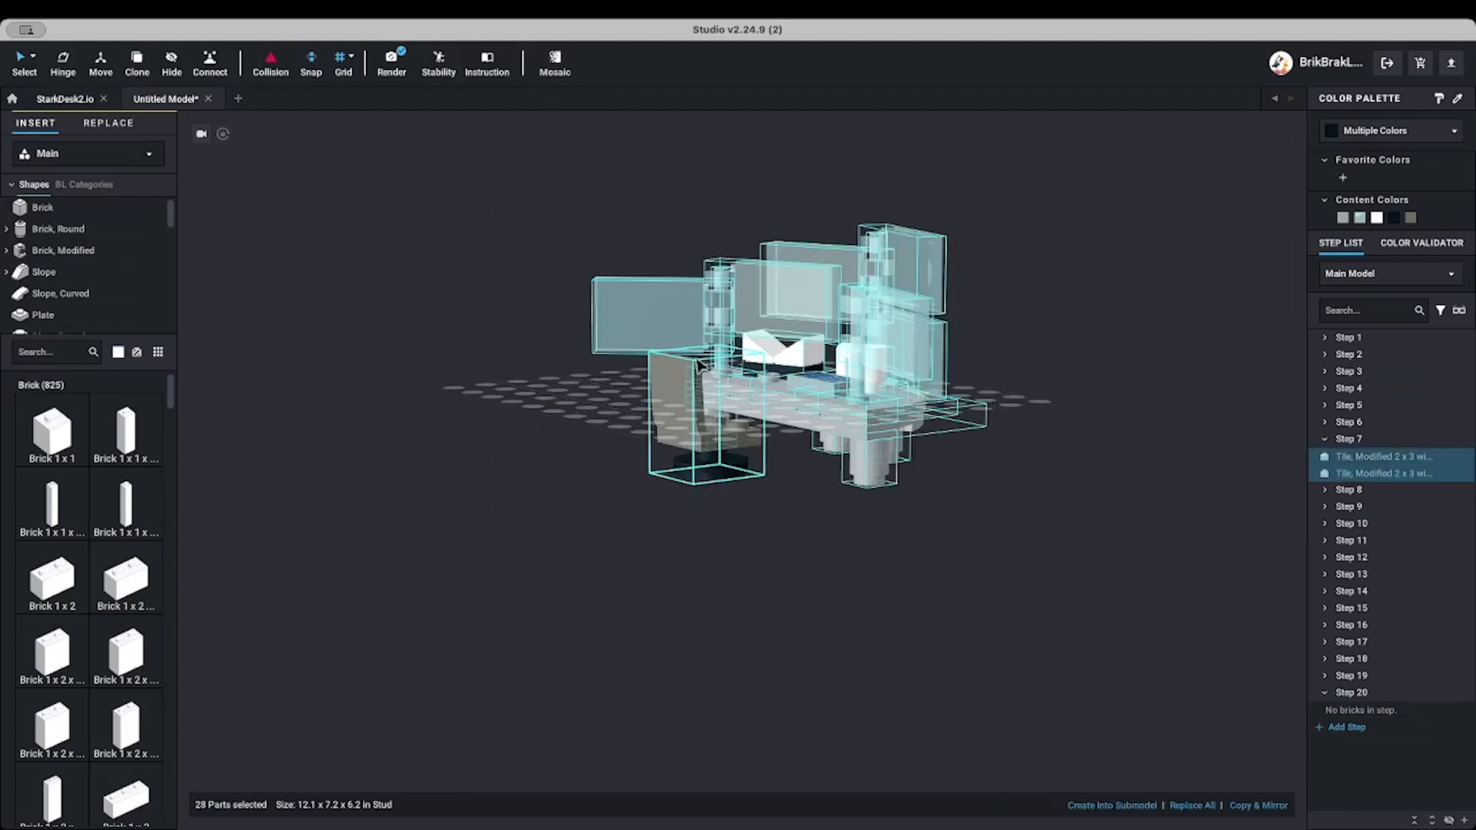
pyautogui.moveTo(780, 422)
pyautogui.mouseDown(button='right')
pyautogui.moveTo(773, 388)
pyautogui.moveTo(758, 415)
pyautogui.mouseUp(button='right')
pyautogui.click(650, 427)
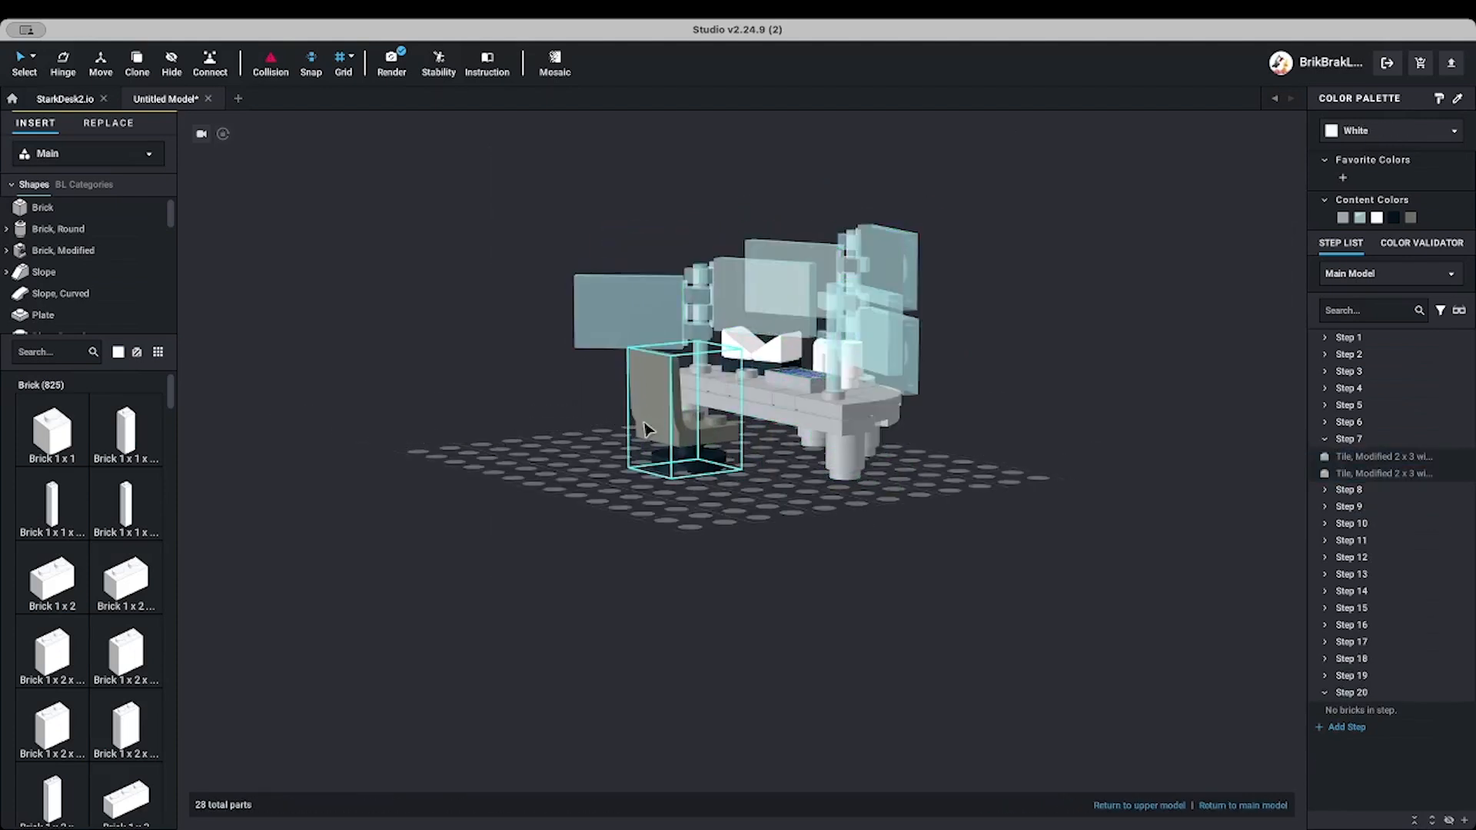
pyautogui.rightClick(651, 423)
pyautogui.press('Escape')
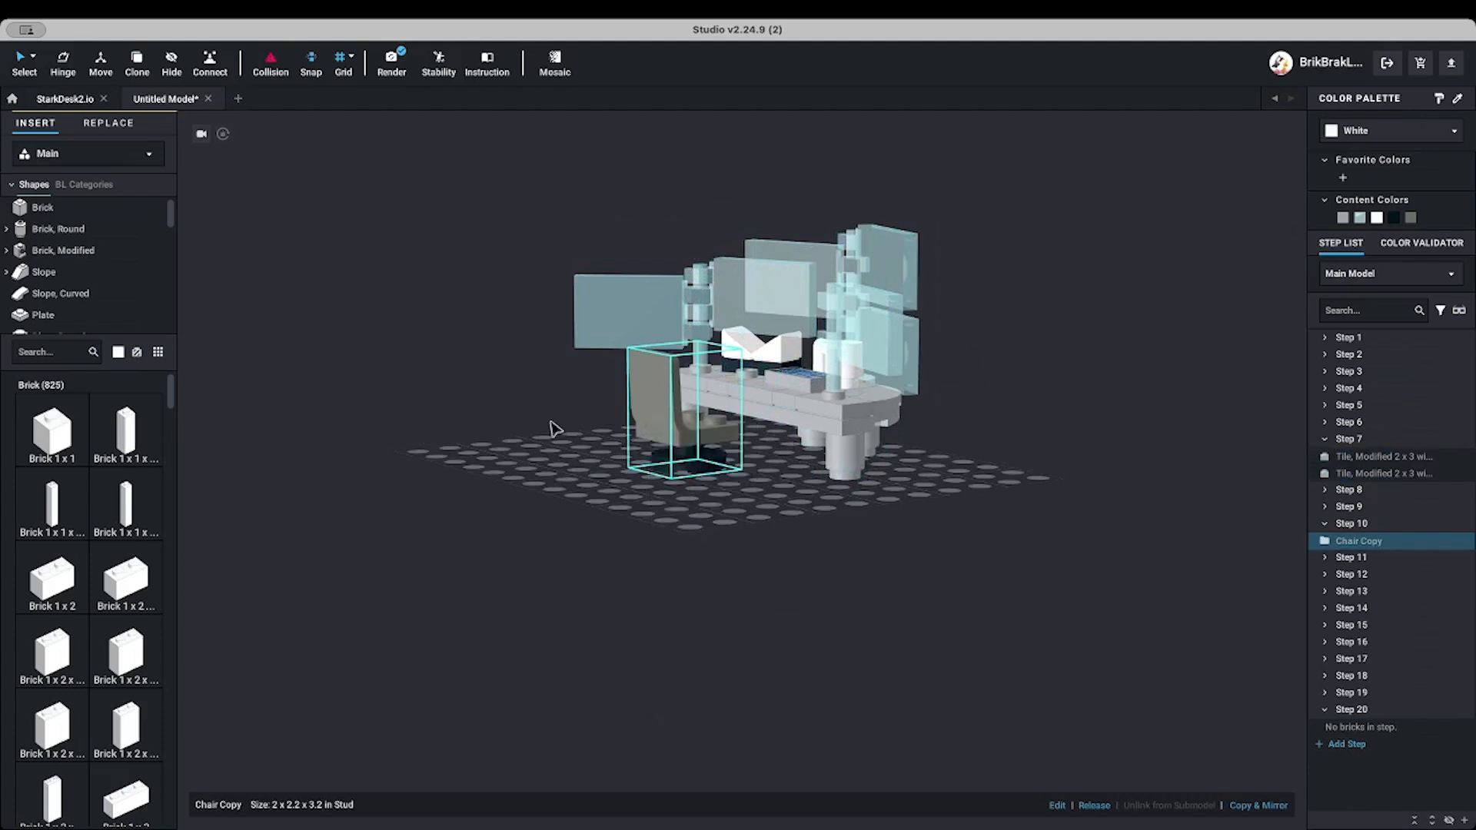
pyautogui.rightClick(696, 447)
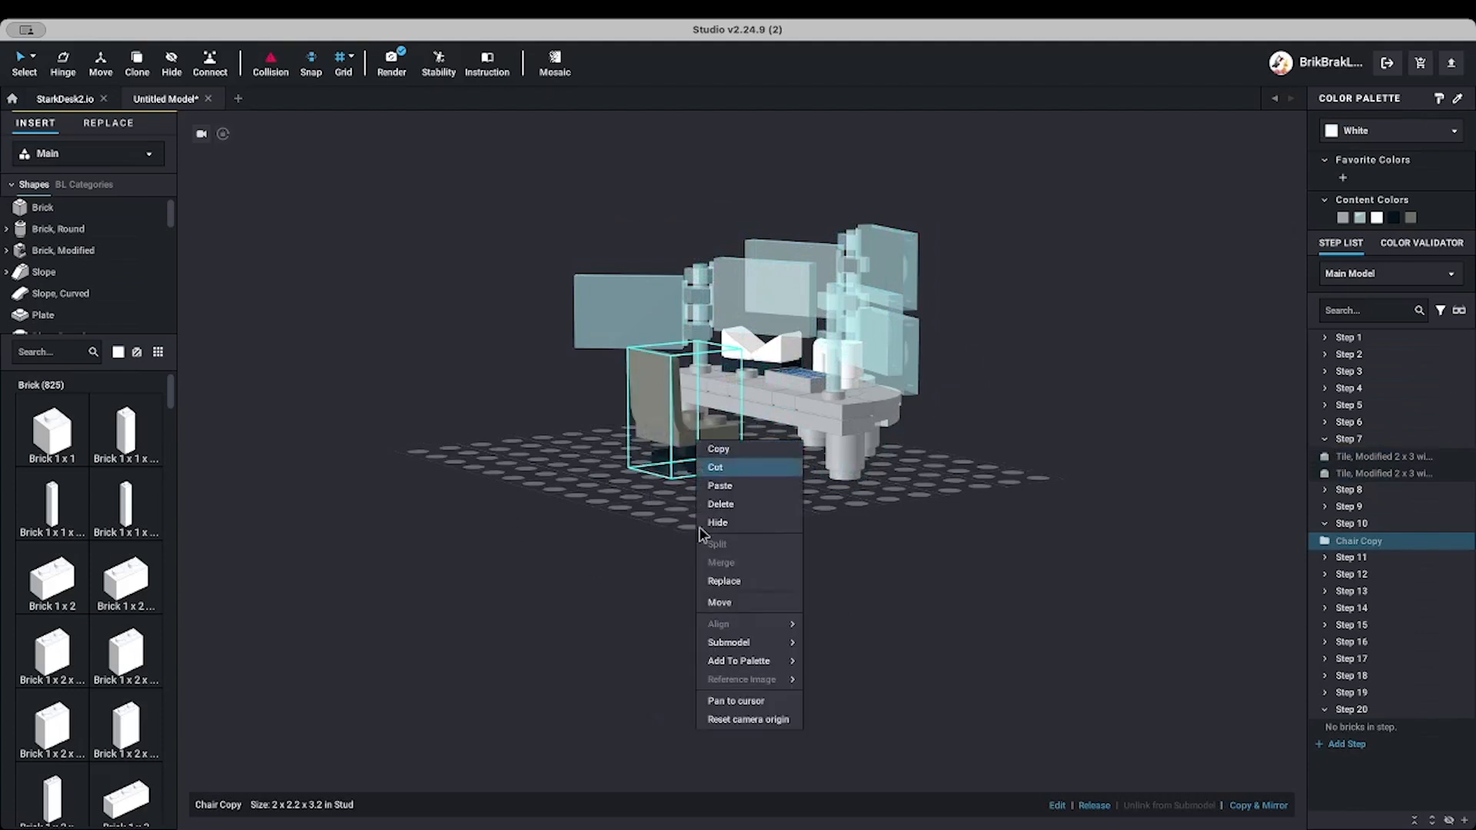
pyautogui.moveTo(750, 645)
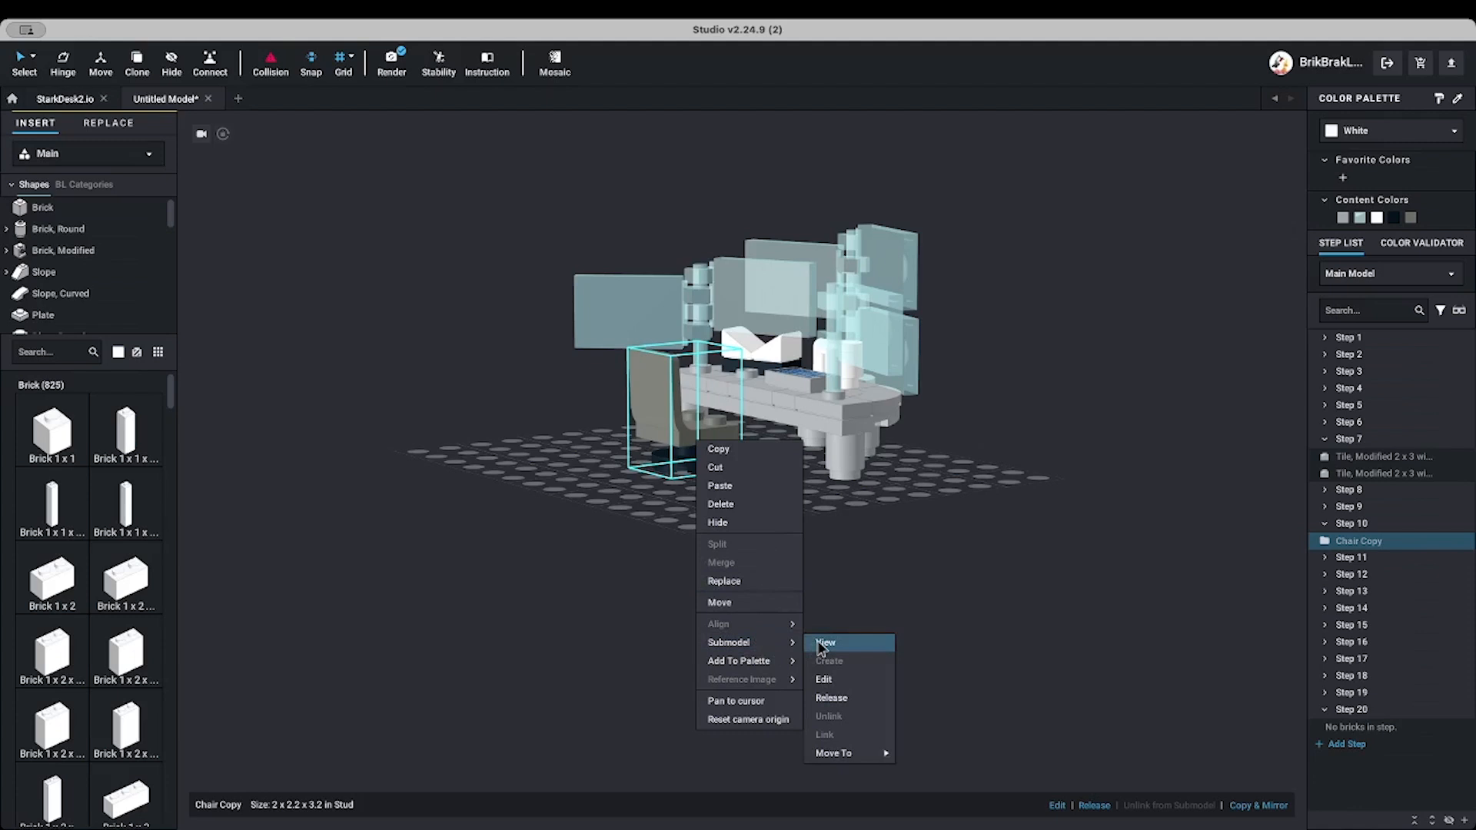
pyautogui.click(1011, 503)
pyautogui.moveTo(932, 461); pyautogui.dragTo(929, 461, button='right')
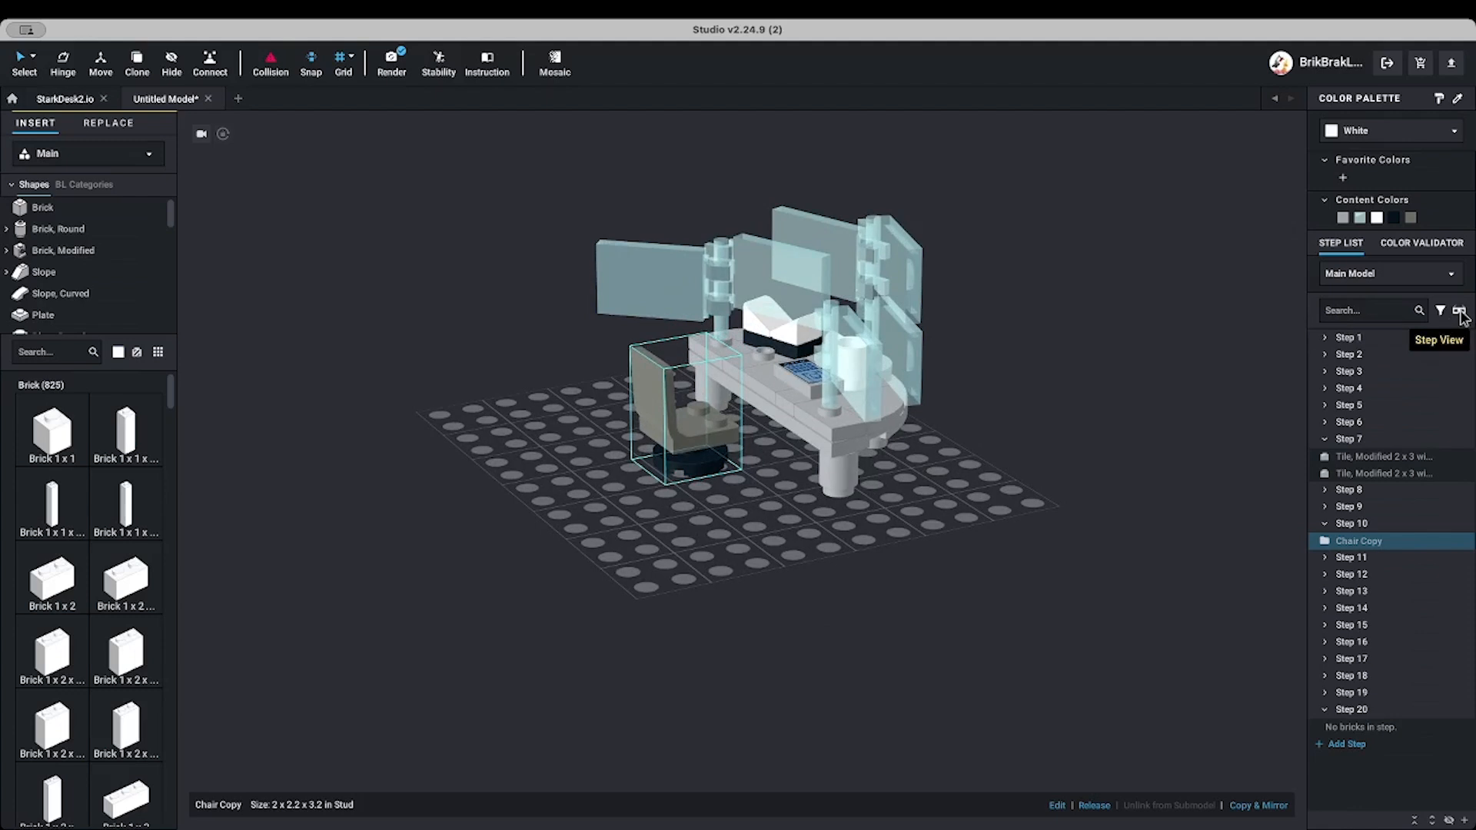
# Turn on Step View and preview the desk build at Step 1 and Step 2
pyautogui.click(1347, 338)
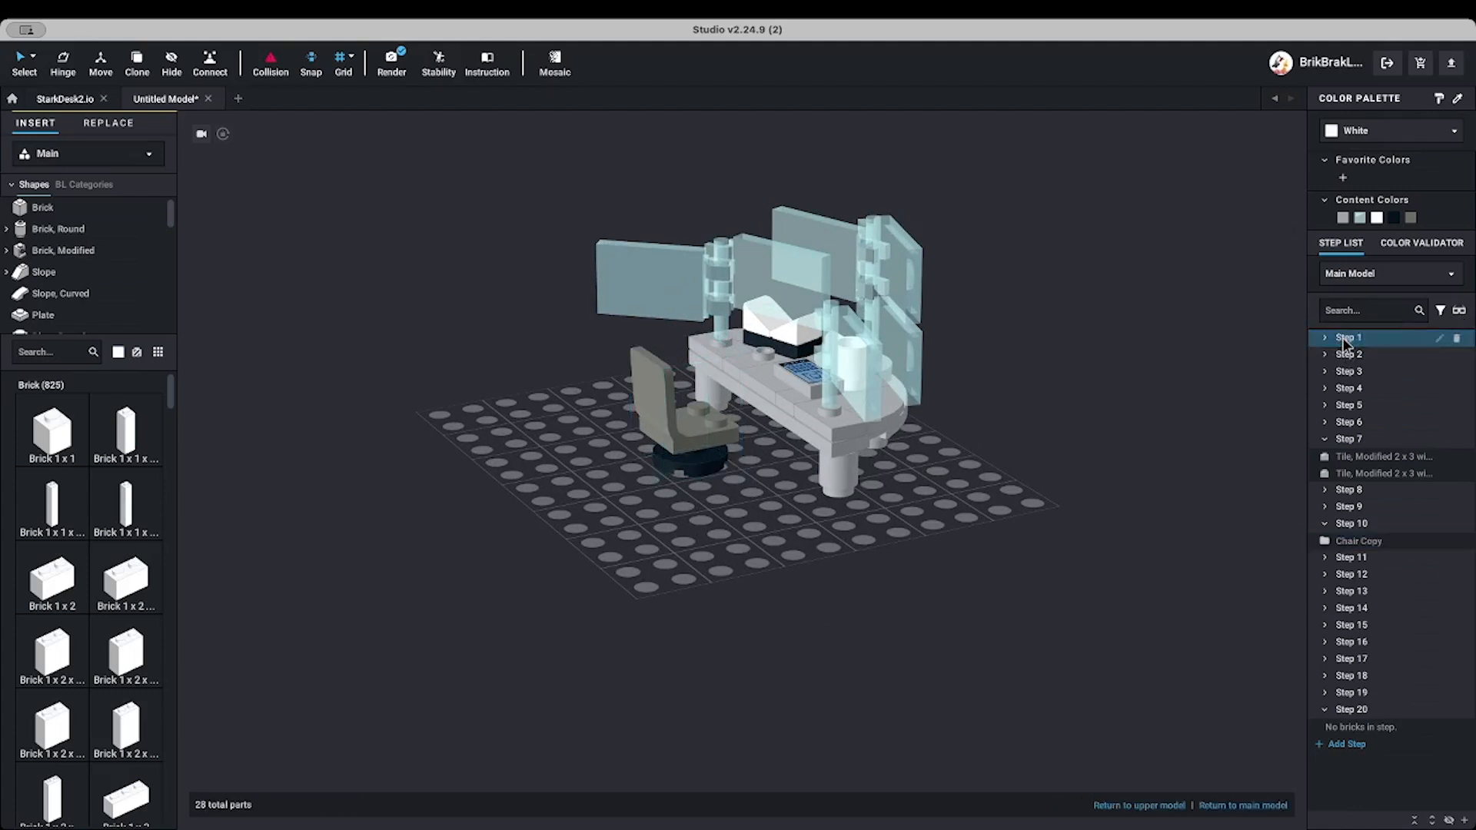
pyautogui.click(1459, 311)
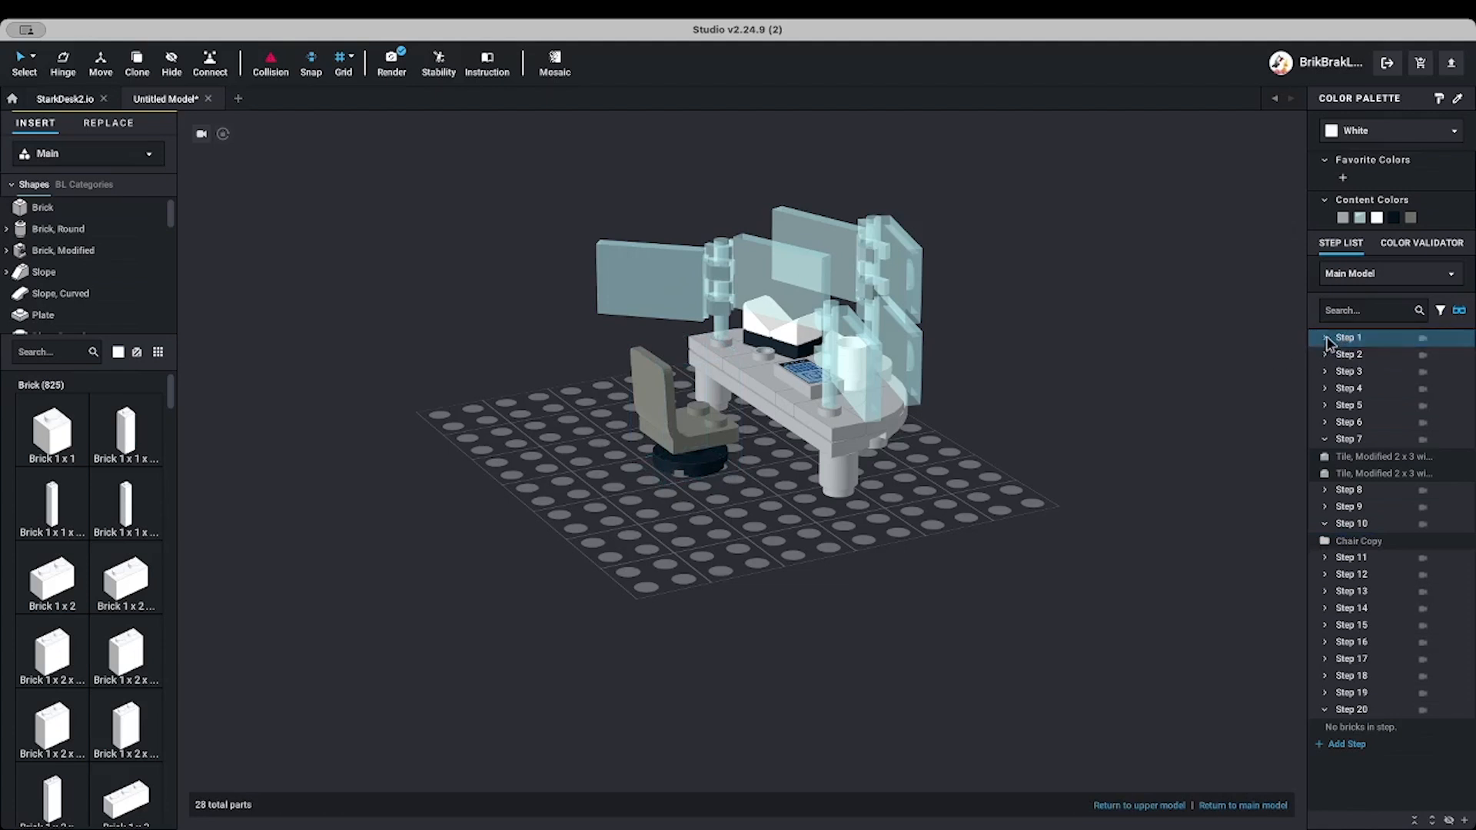
pyautogui.click(1327, 339)
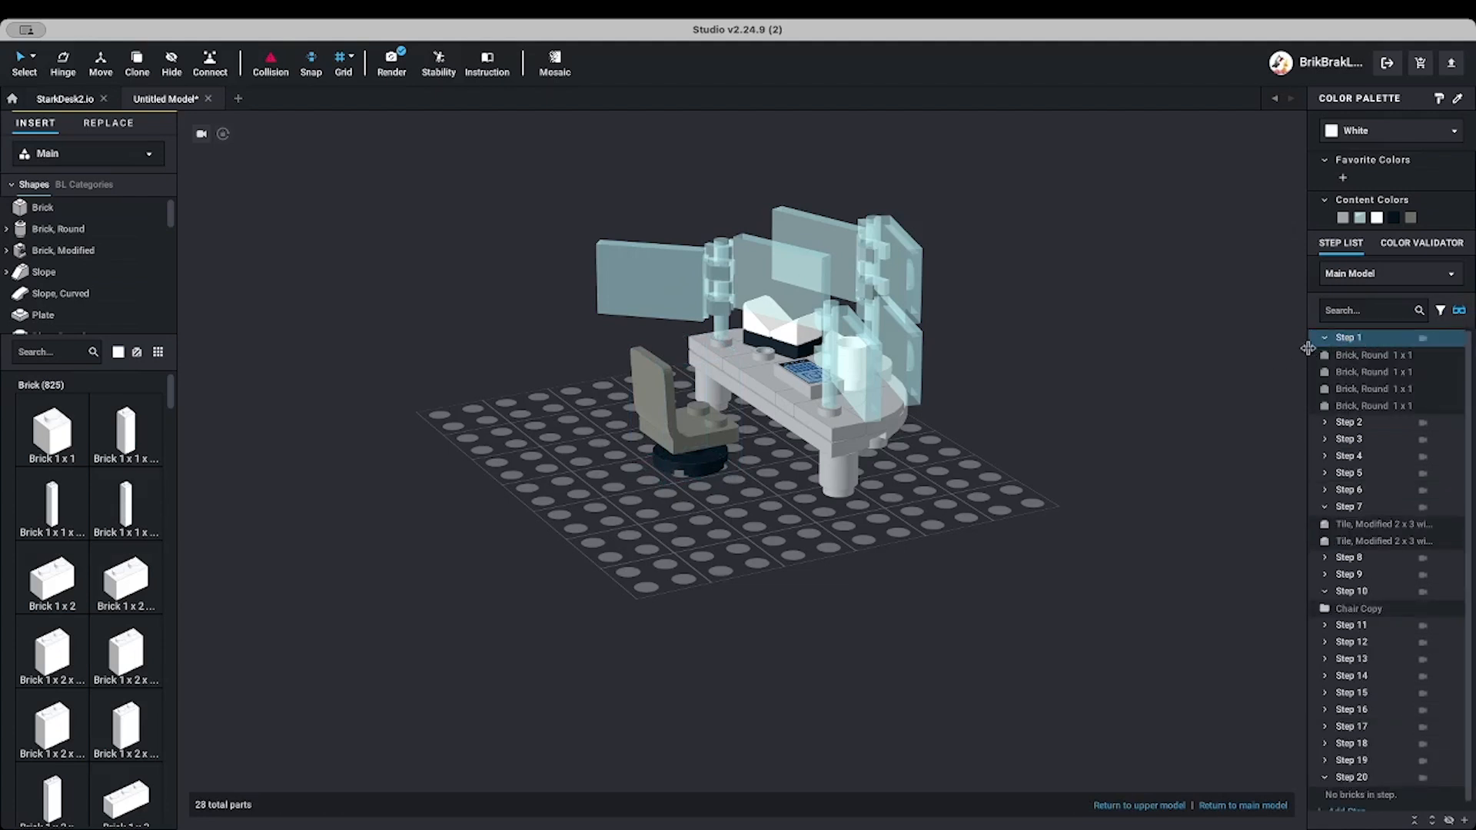
pyautogui.click(1338, 342)
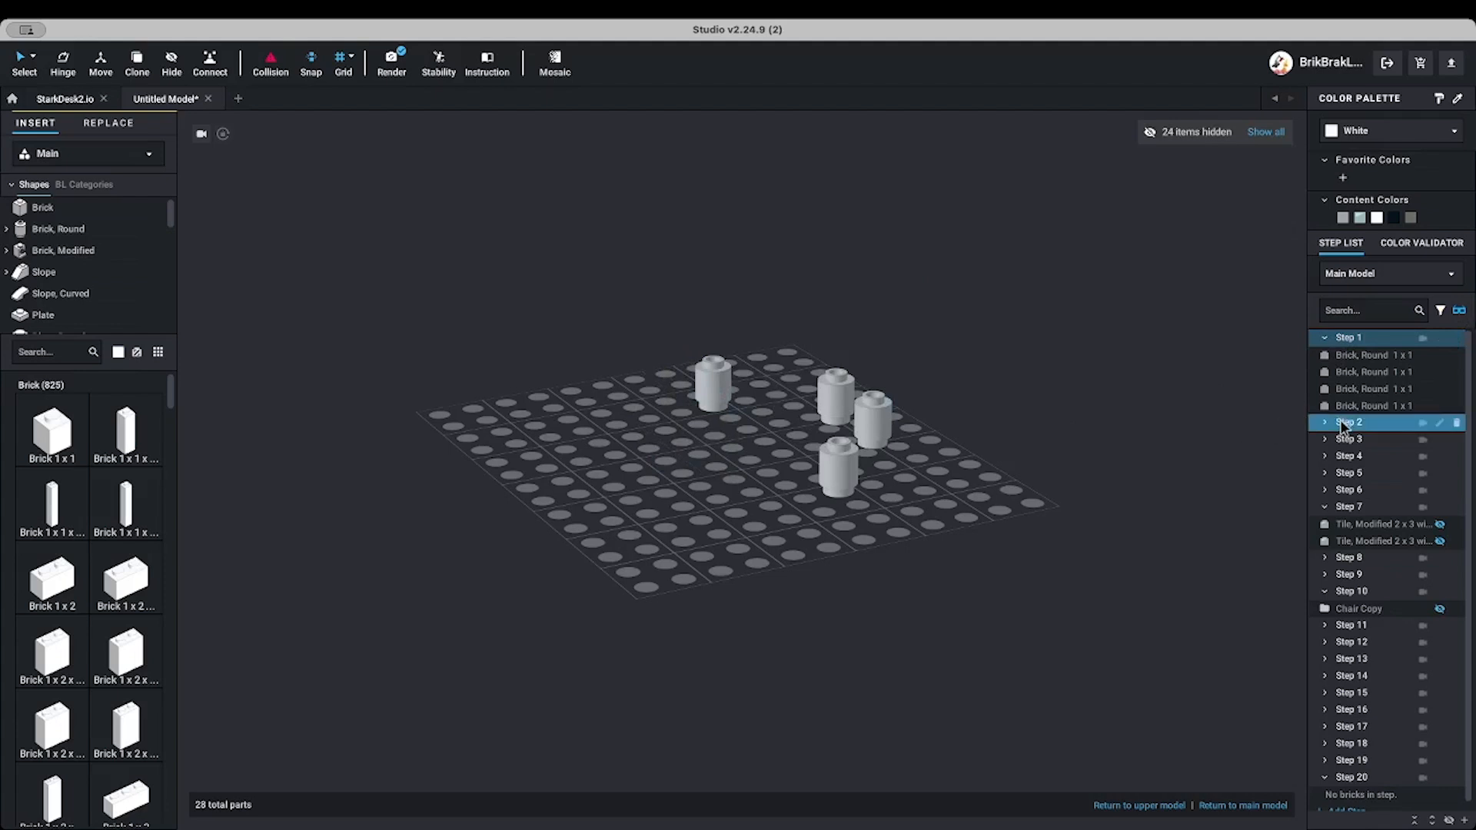
pyautogui.click(1344, 424)
pyautogui.moveTo(1018, 438)
pyautogui.mouseDown(button='right')
pyautogui.moveTo(1038, 418)
pyautogui.moveTo(1029, 430)
pyautogui.mouseUp(button='right')
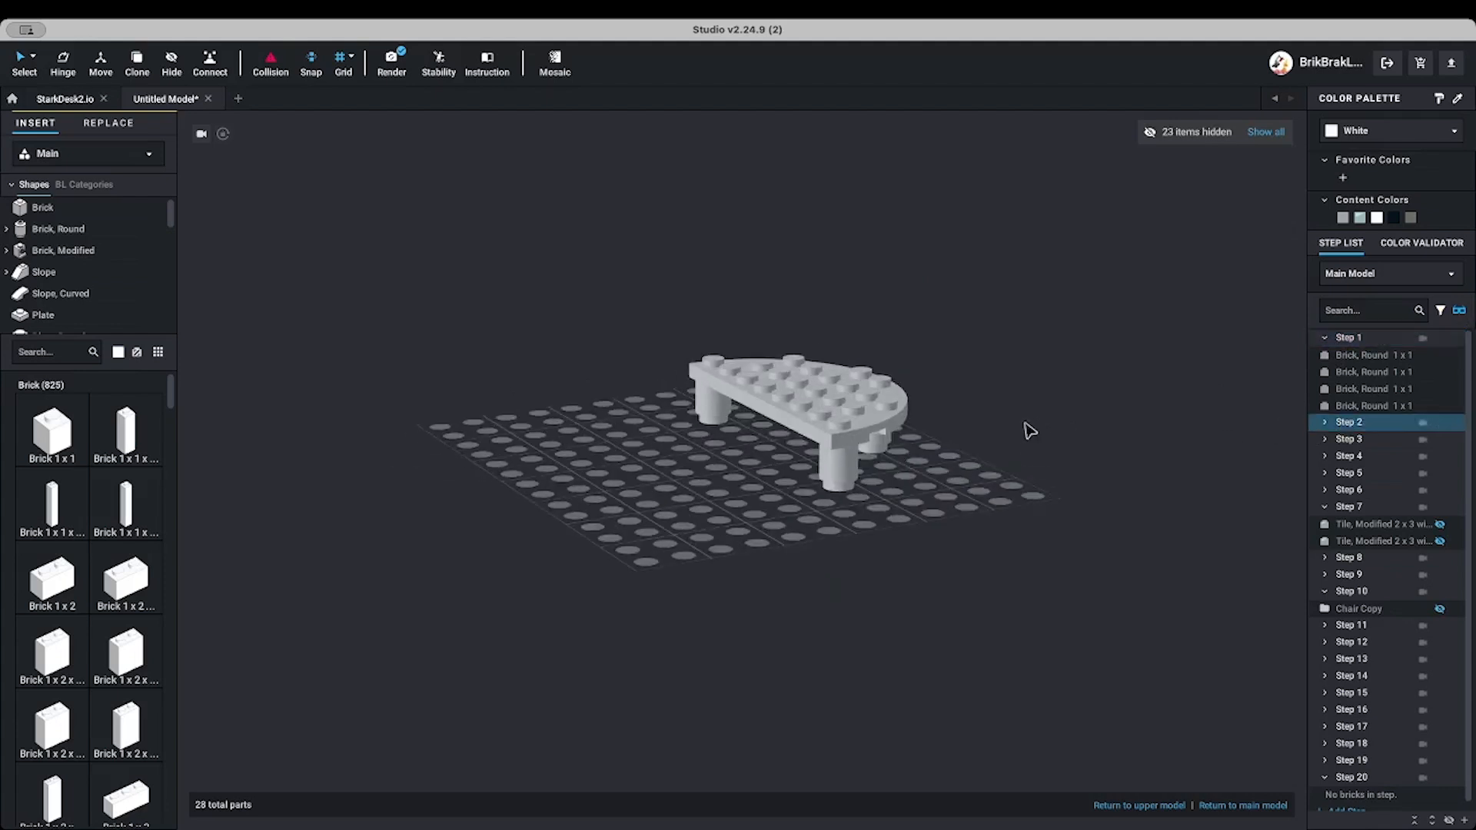
# Preview the desk build in Step View from Step 3 through Step 9
pyautogui.click(1341, 441)
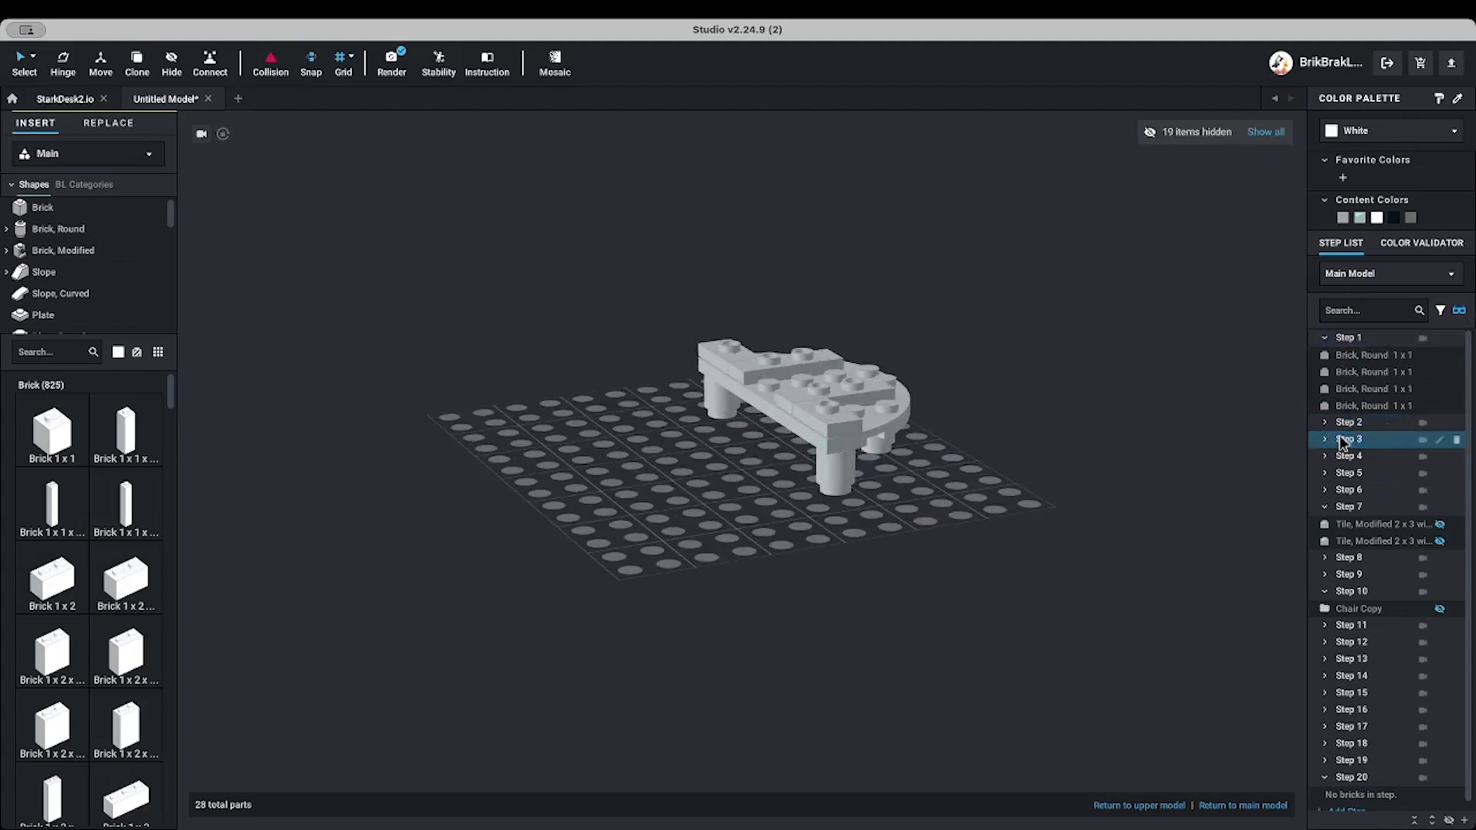
pyautogui.click(1346, 458)
pyautogui.click(1347, 475)
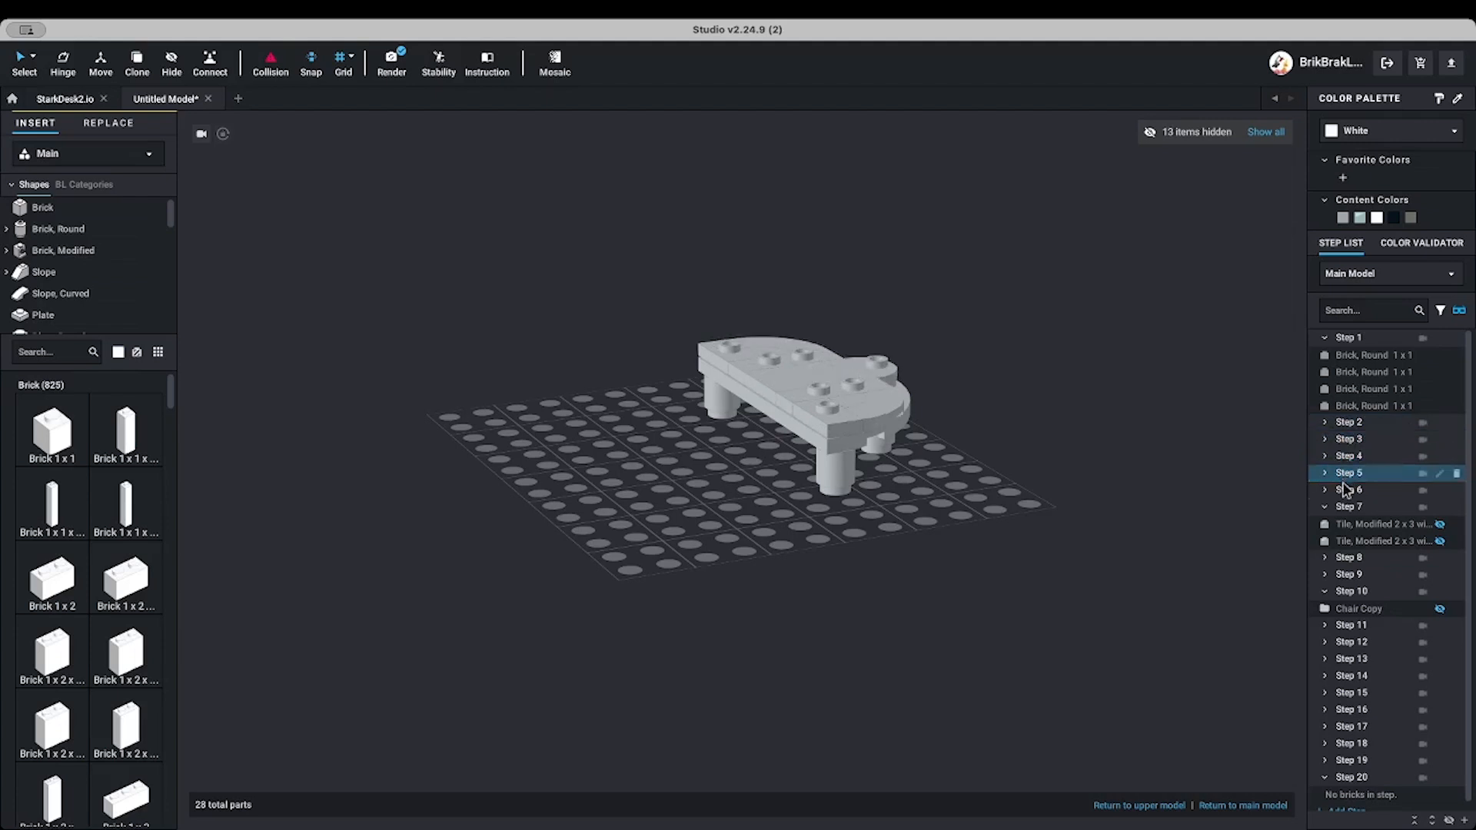
pyautogui.click(1346, 490)
pyautogui.click(1347, 508)
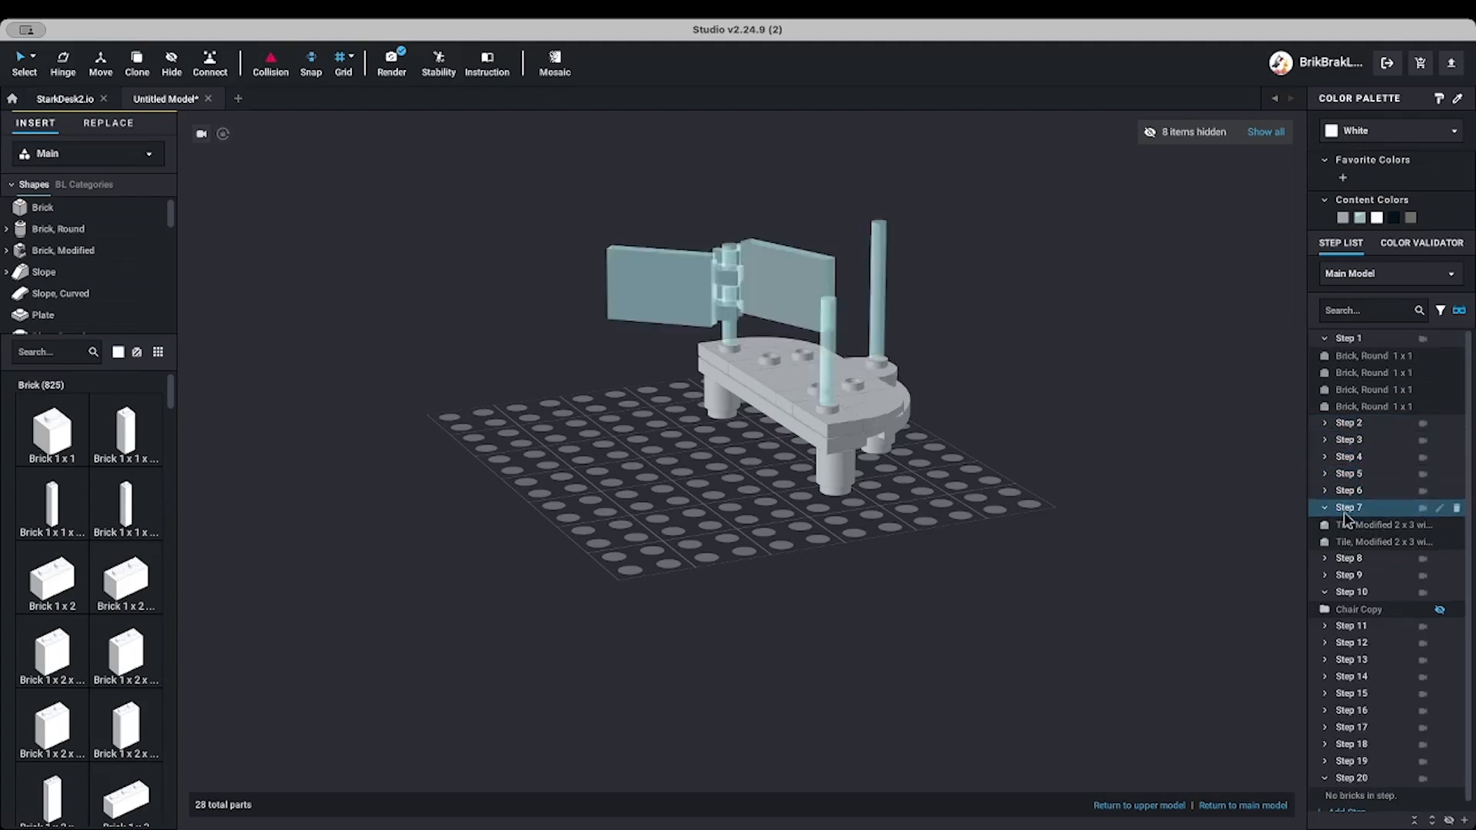
pyautogui.click(1350, 558)
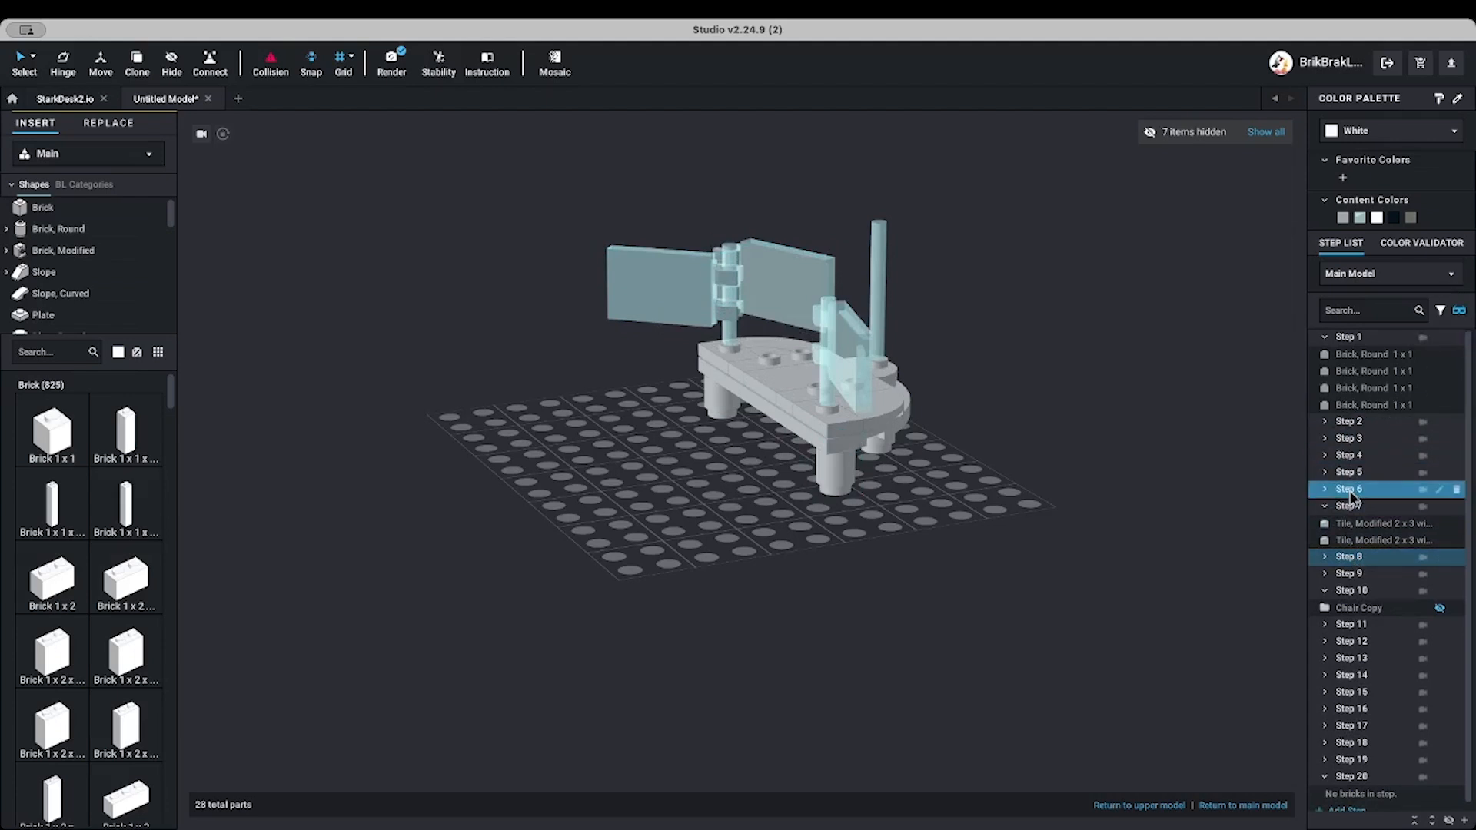
pyautogui.click(1344, 542)
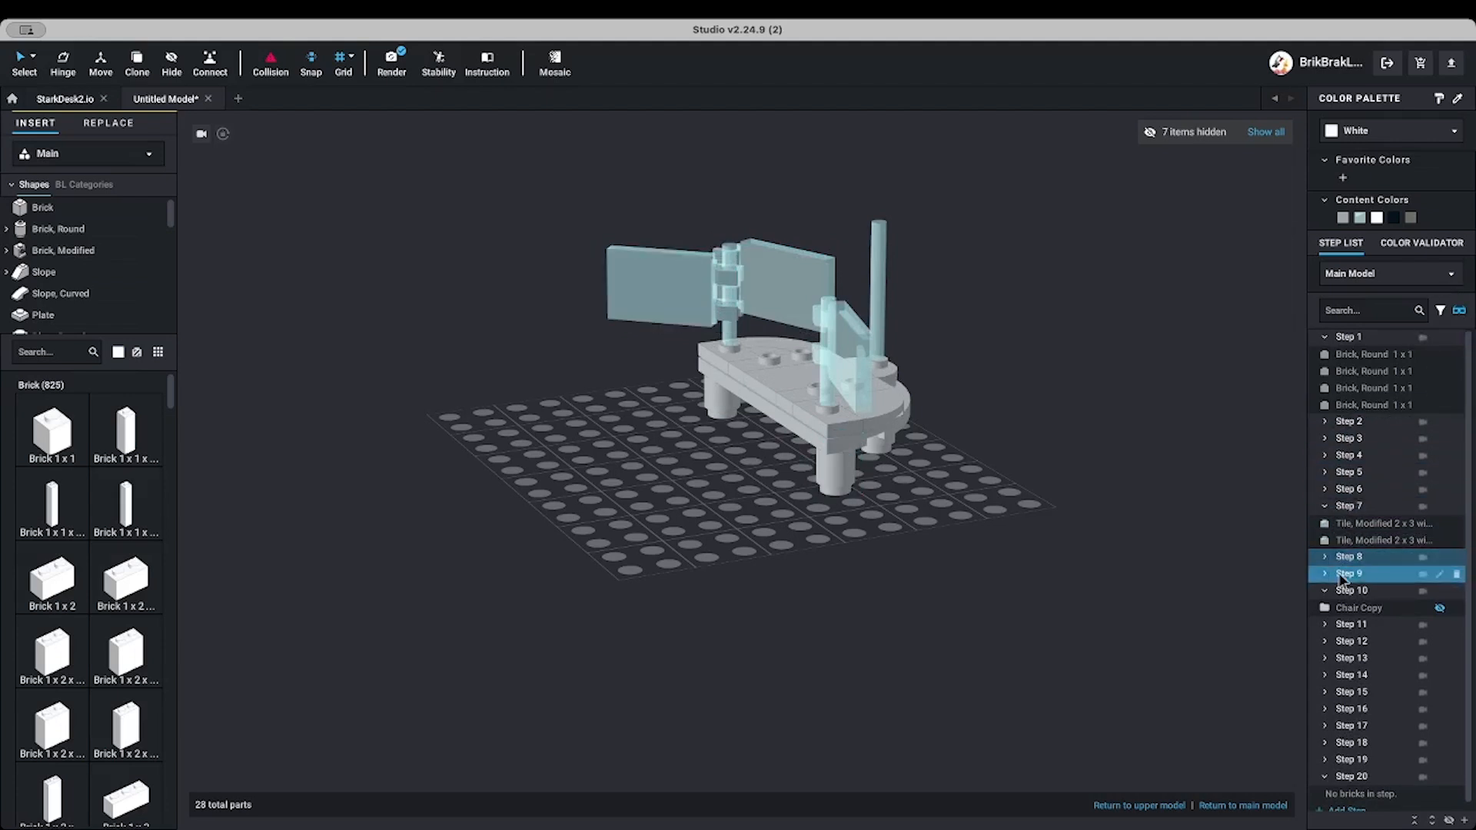
pyautogui.click(1346, 575)
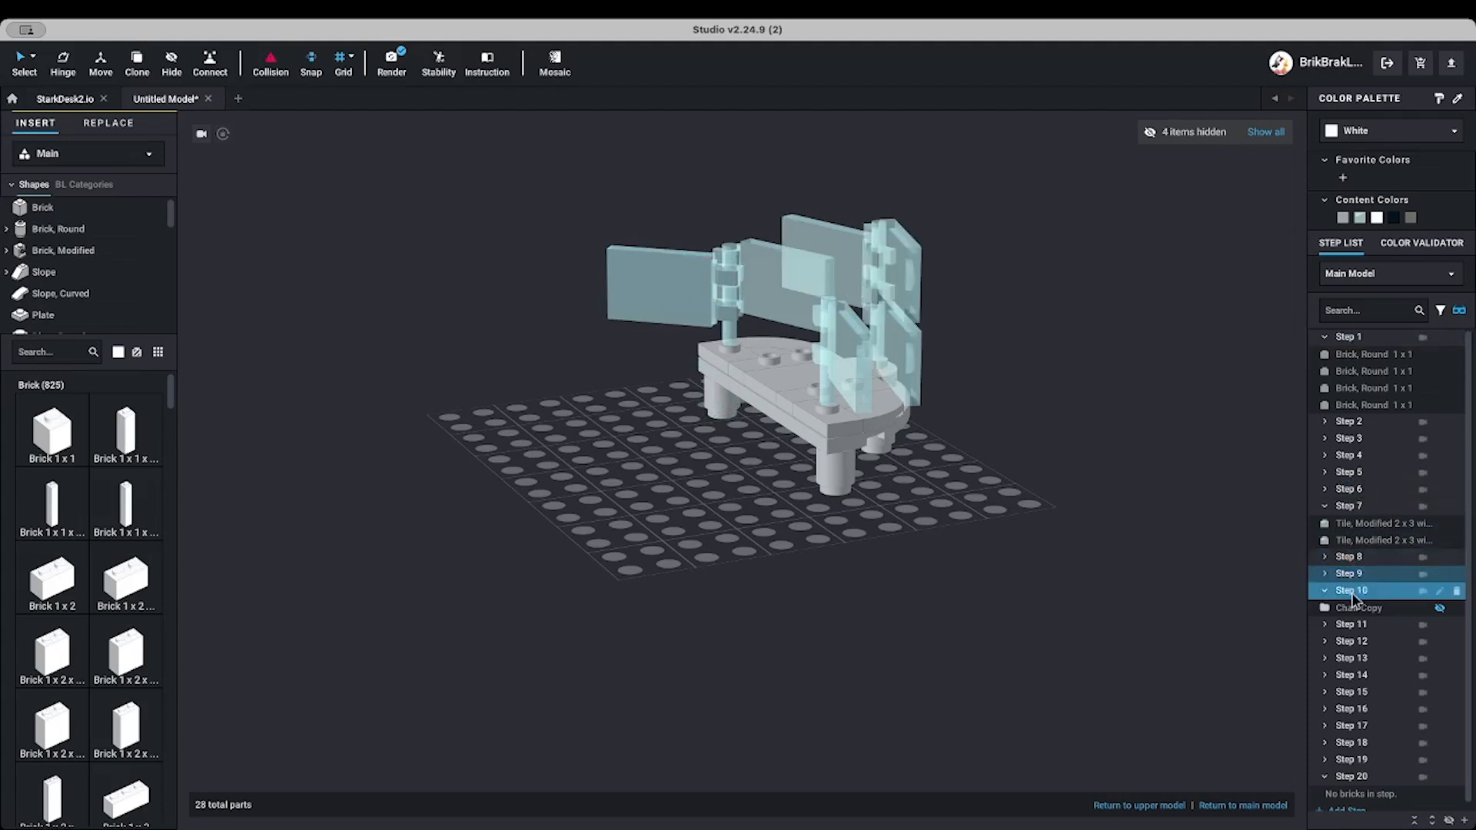
# Preview Steps 10 to 12 in Step View, covering the chair, desktop accessories and book
pyautogui.click(1350, 591)
pyautogui.click(1355, 609)
pyautogui.click(1352, 624)
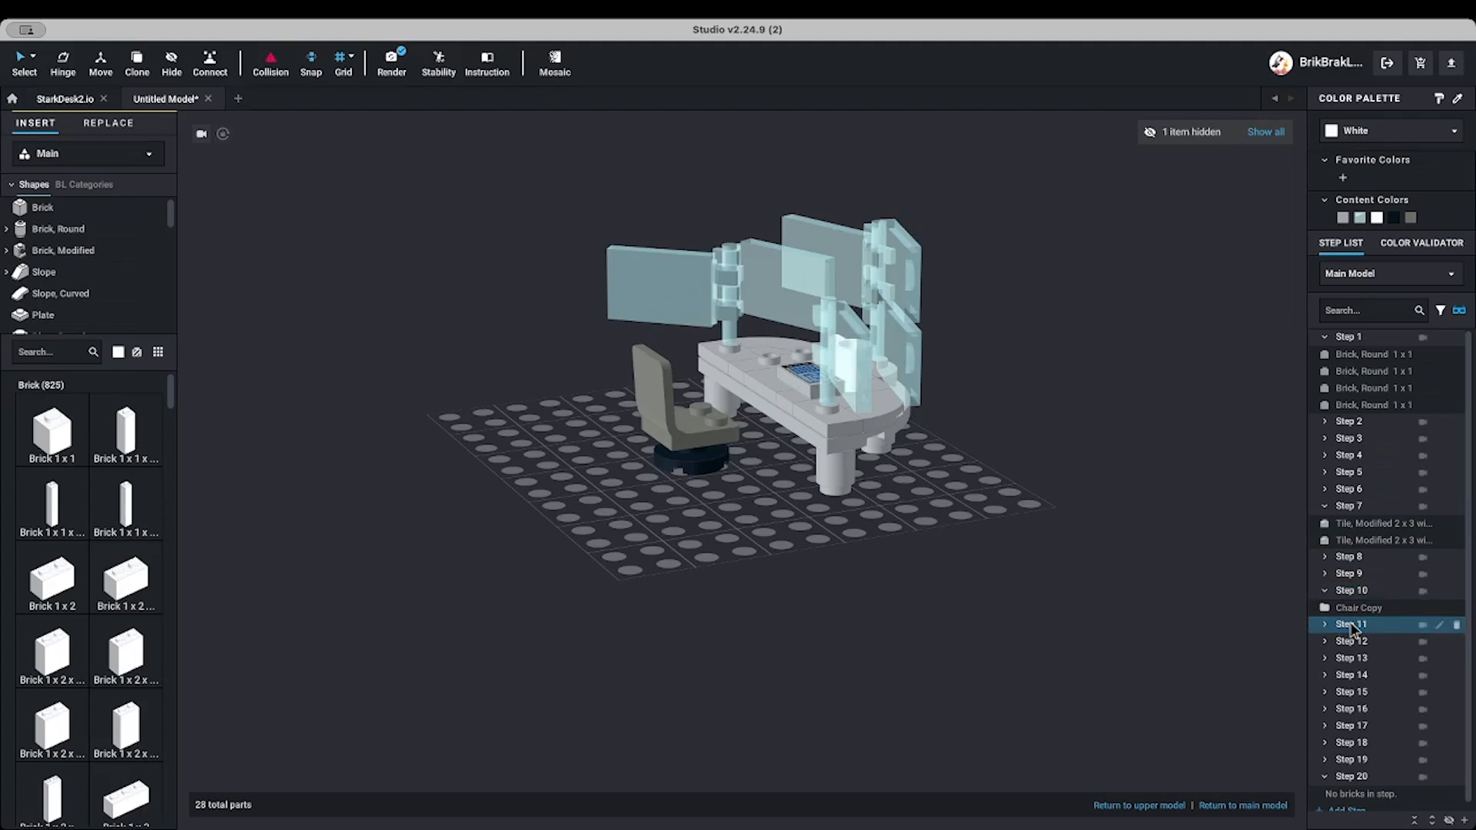
pyautogui.click(1355, 608)
pyautogui.click(1352, 625)
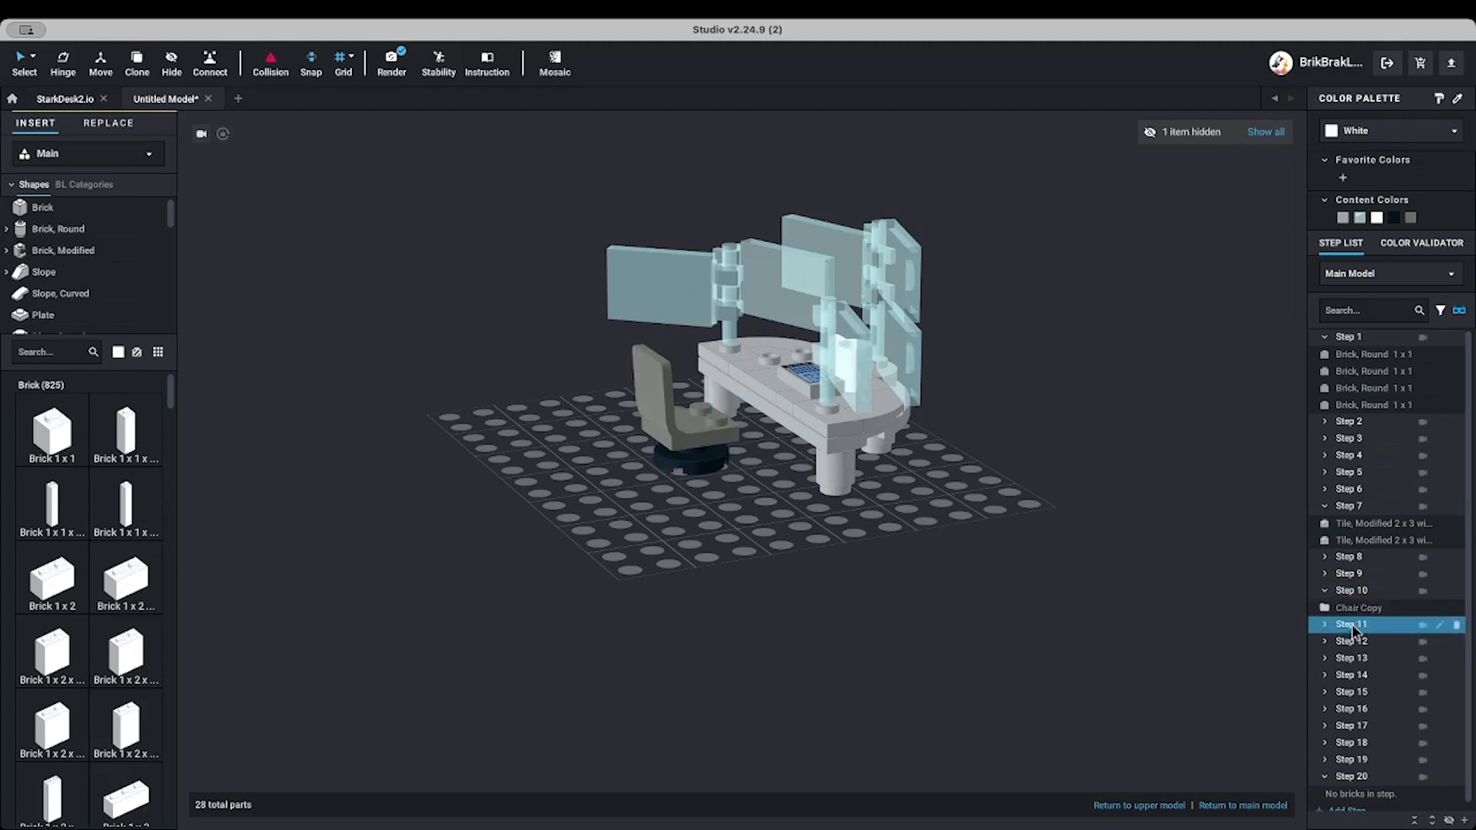
pyautogui.click(1351, 641)
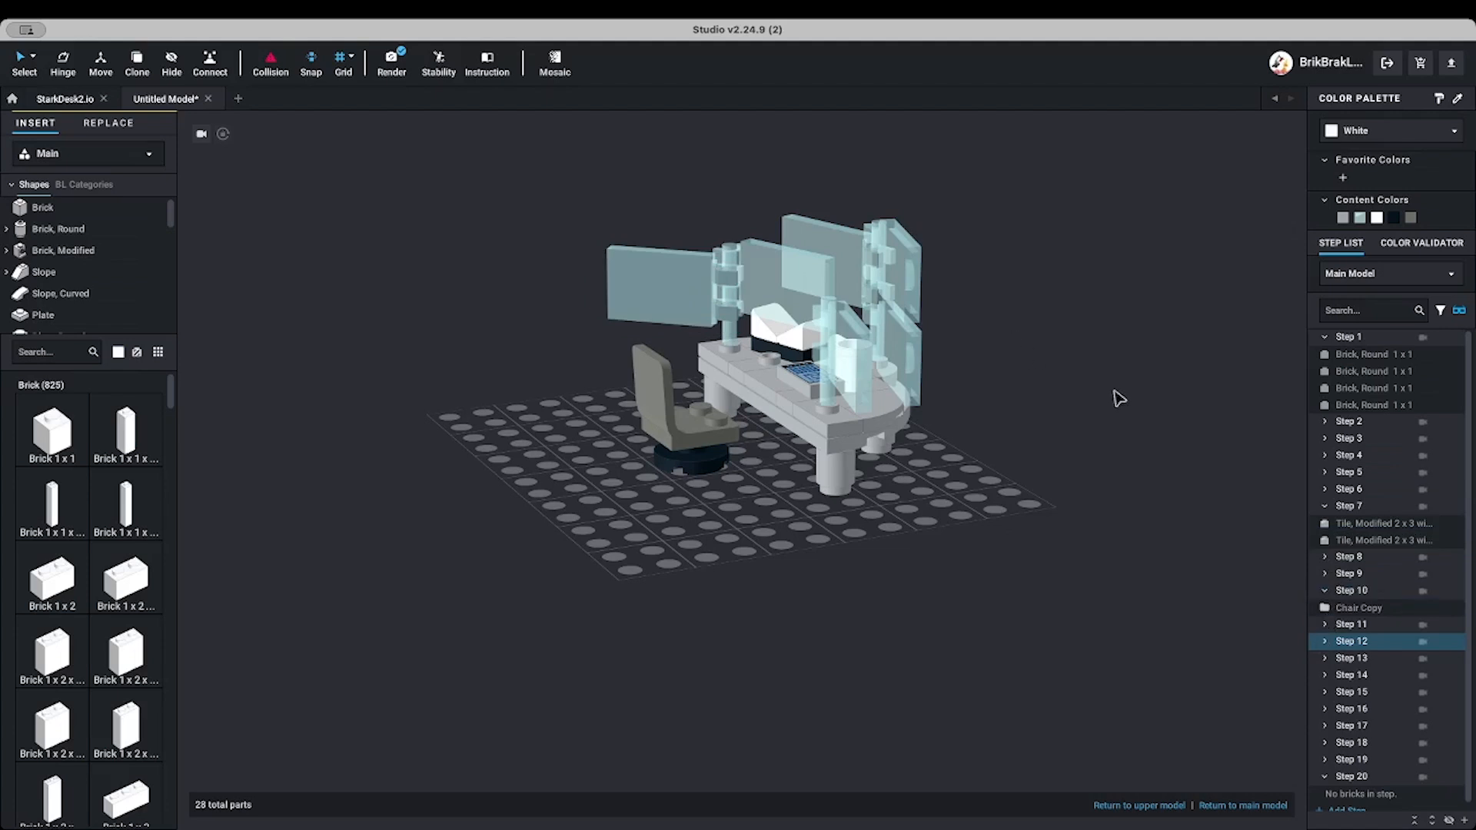
# View the completed desk from the chair side with the step list expanded, and save the model as StartDeskDemo.io
pyautogui.moveTo(1119, 399); pyautogui.dragTo(1081, 435, button='right')
pyautogui.scroll(-2, 1016, 408)
pyautogui.click(1396, 655)
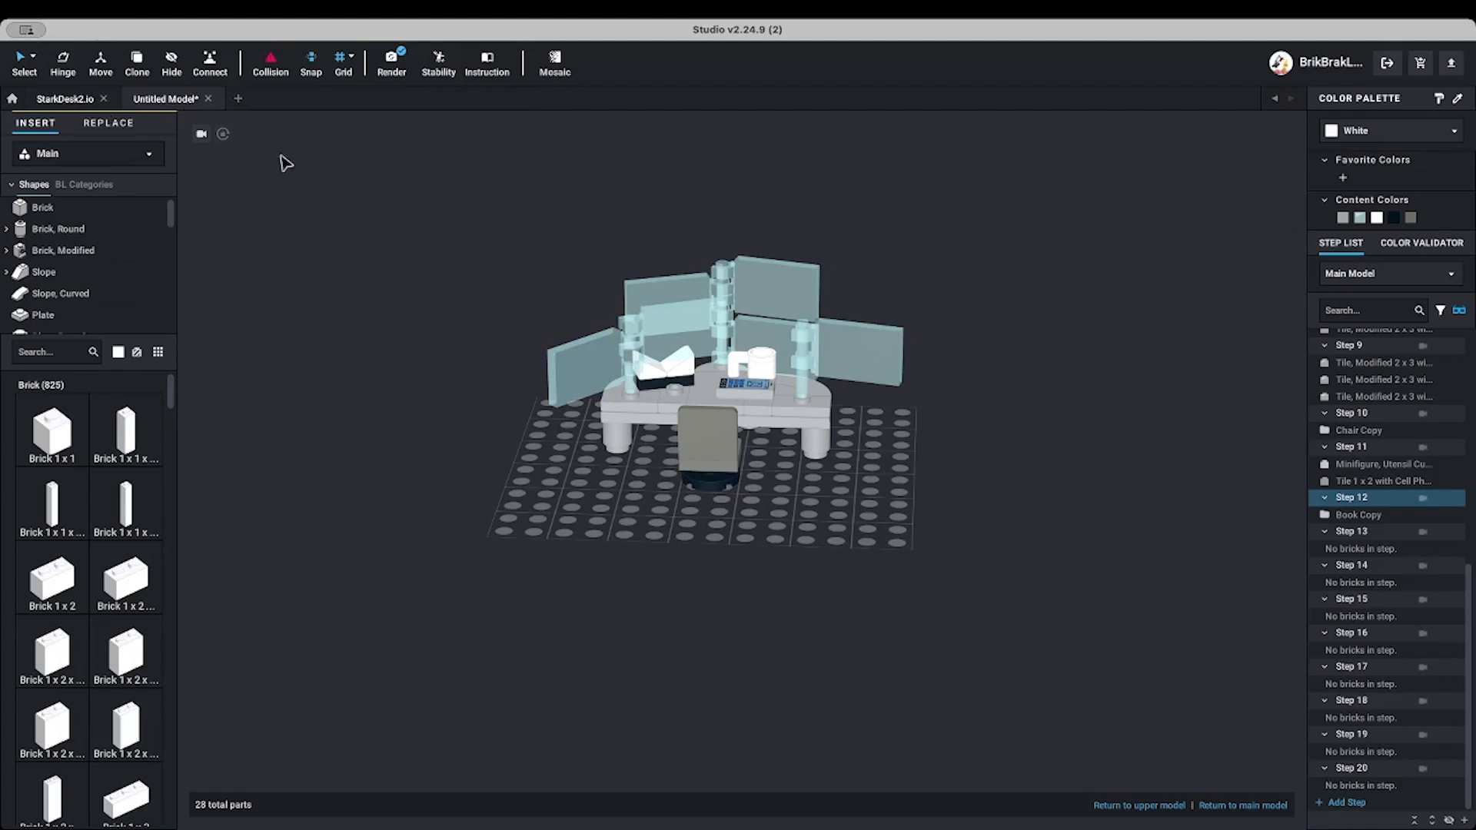
pyautogui.press('super+s')
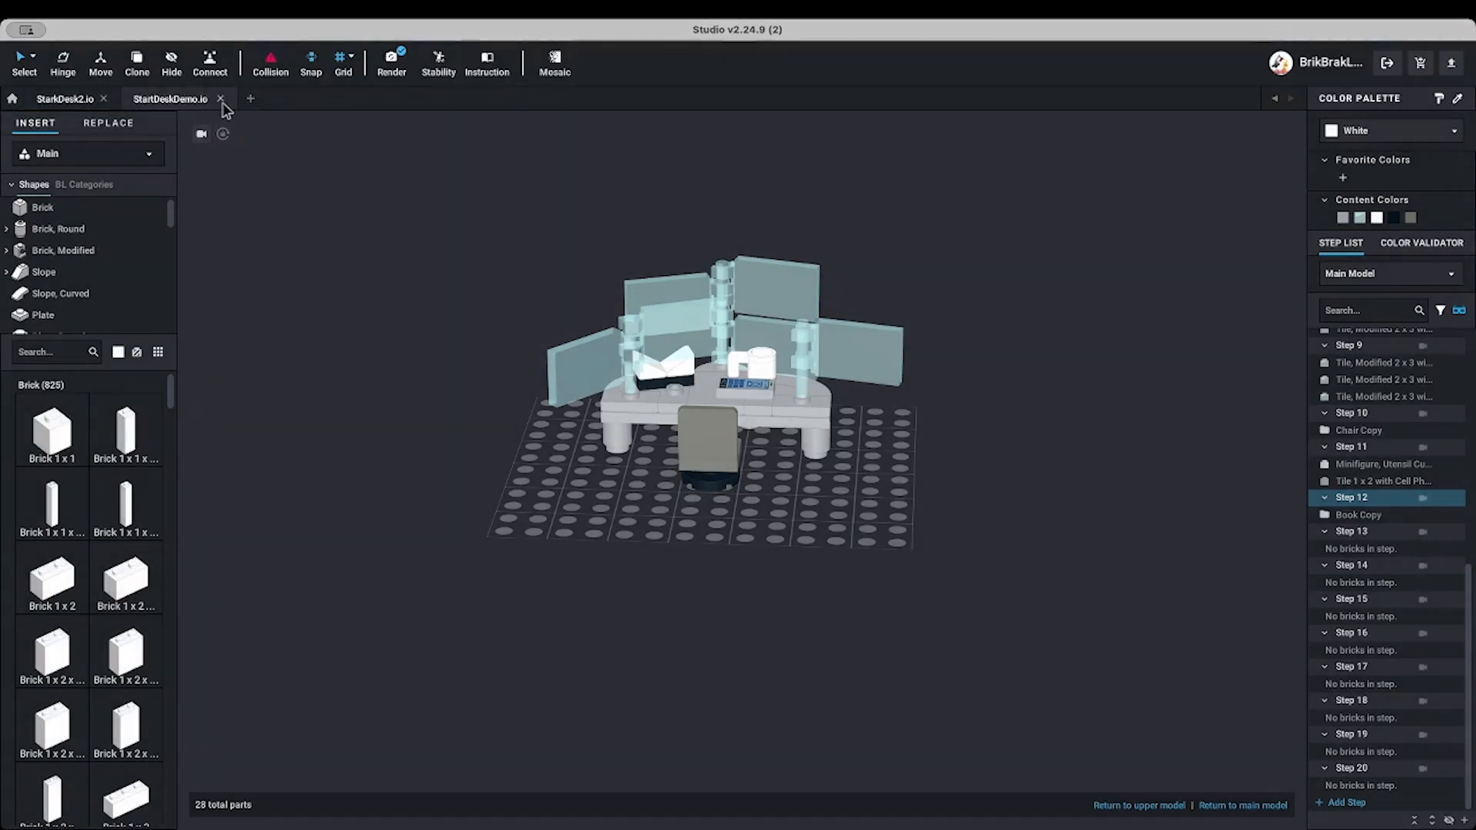
# Open the instruction maker and look through the main model's building steps in the Step Editor
pyautogui.click(489, 65)
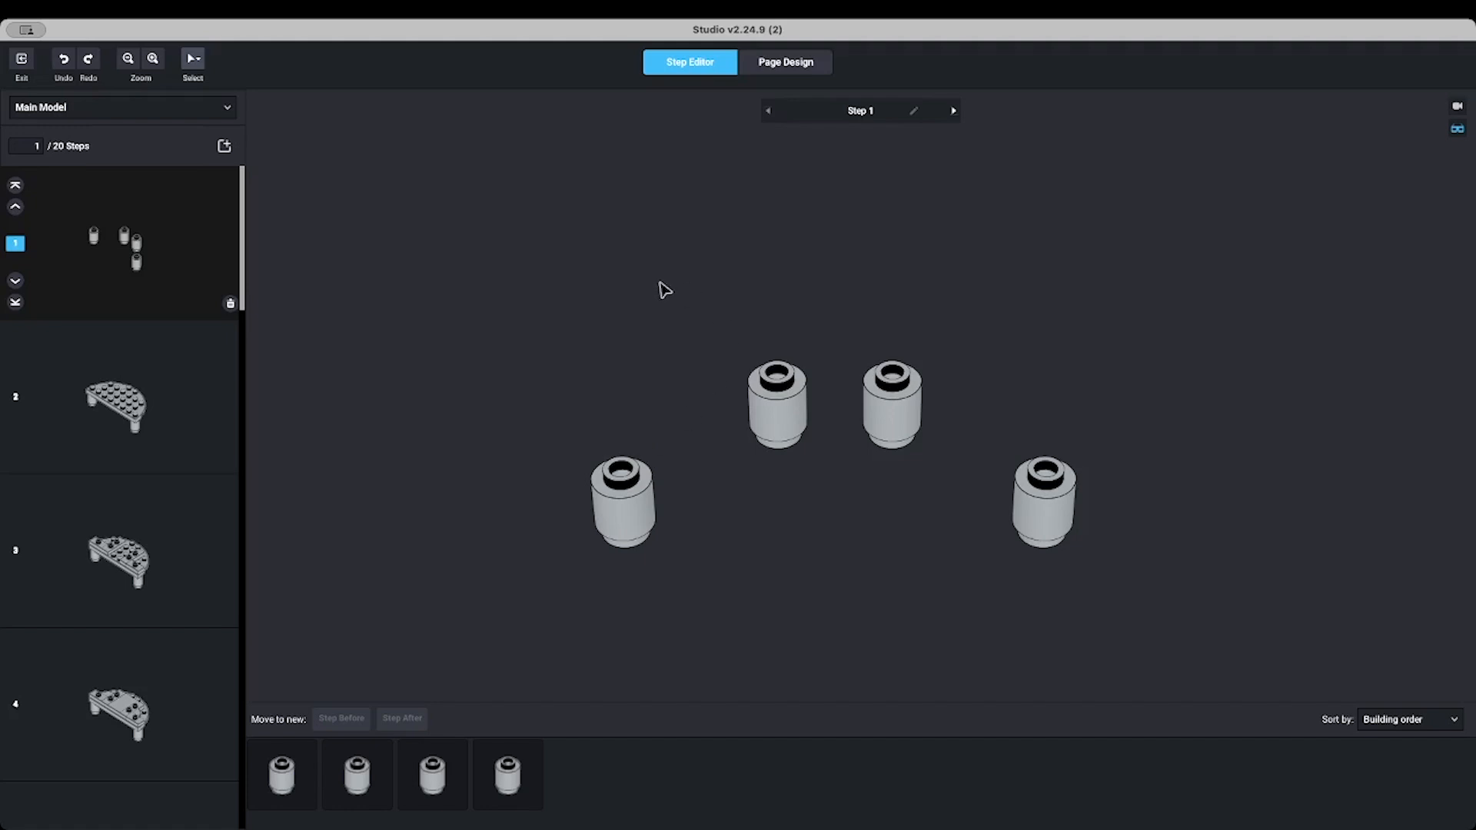
pyautogui.scroll(-5, 150, 442)
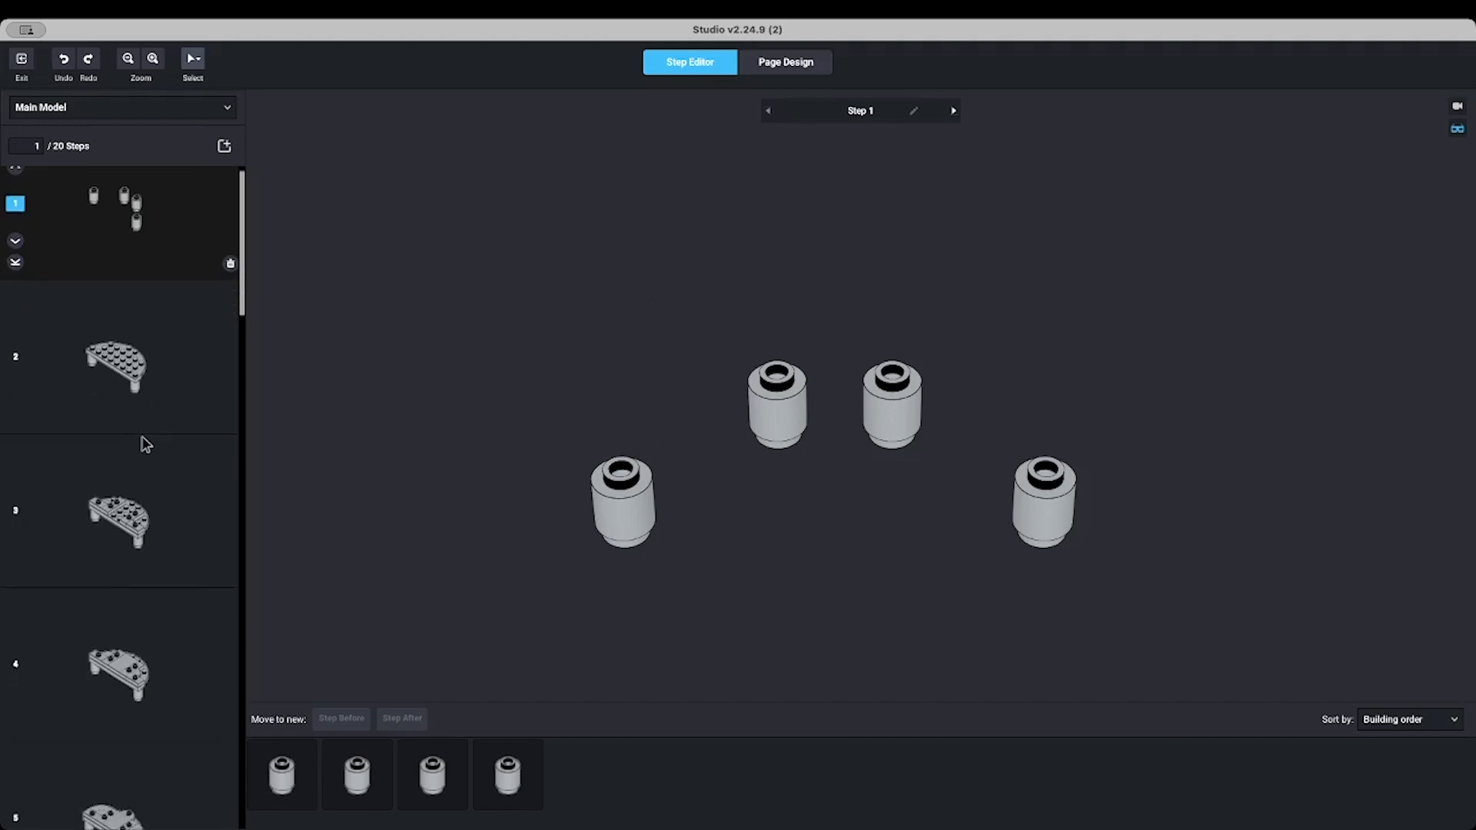
pyautogui.scroll(-12, 151, 442)
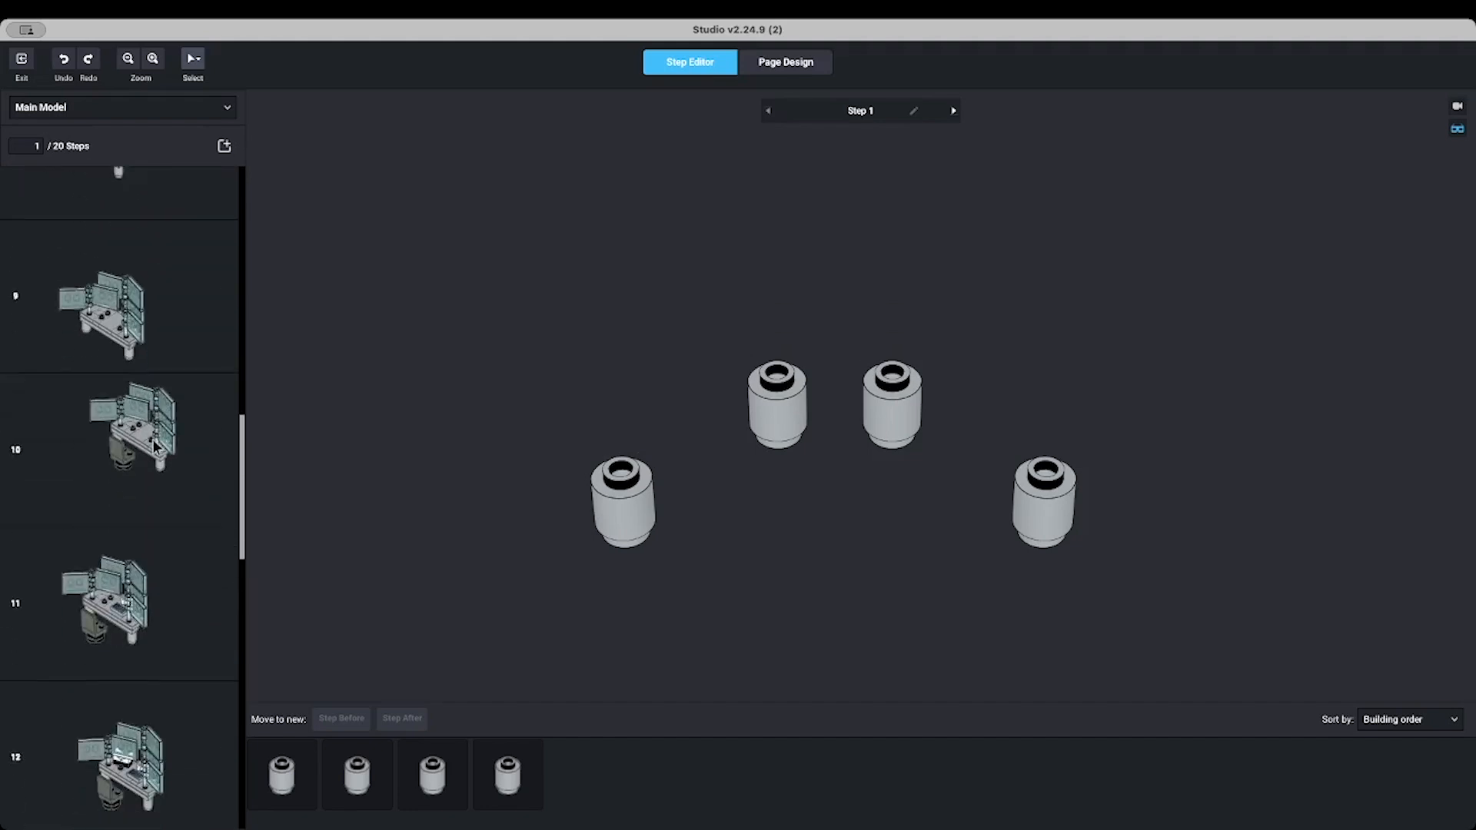
# Switch the instructions to Page Design, look at the first pages and return to page 1
pyautogui.click(800, 66)
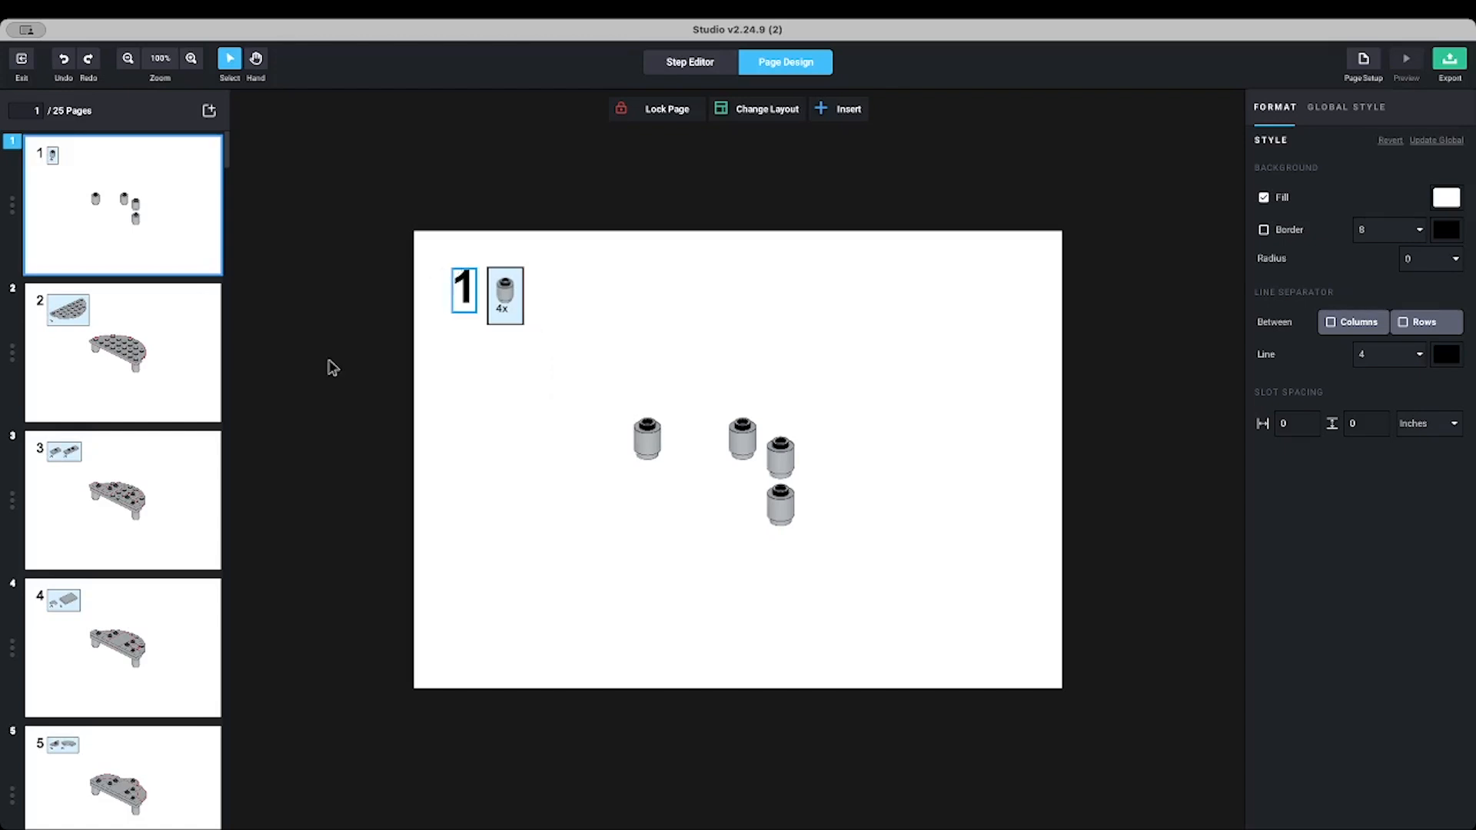
pyautogui.click(146, 401)
pyautogui.click(157, 471)
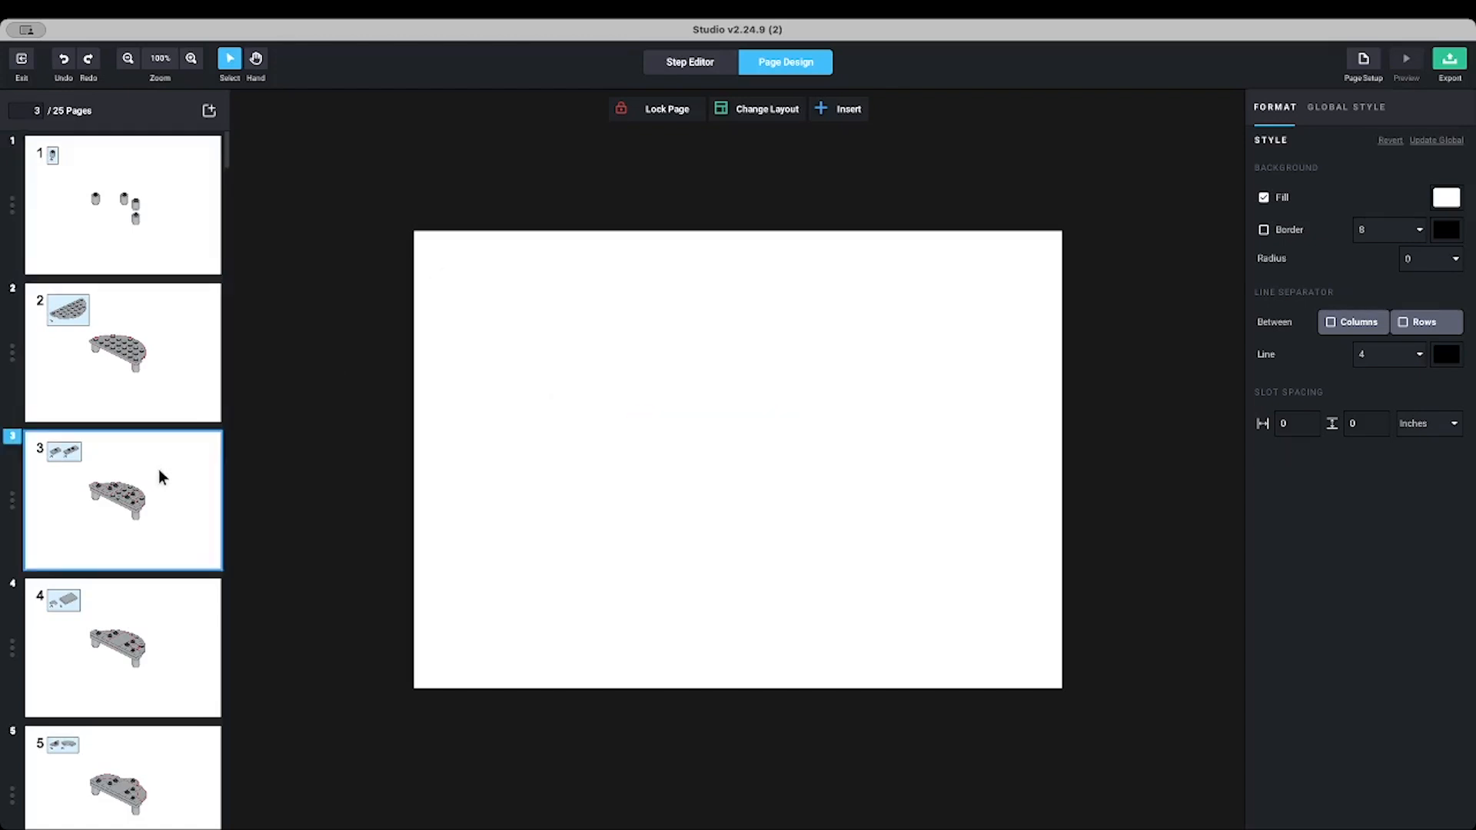
pyautogui.click(163, 223)
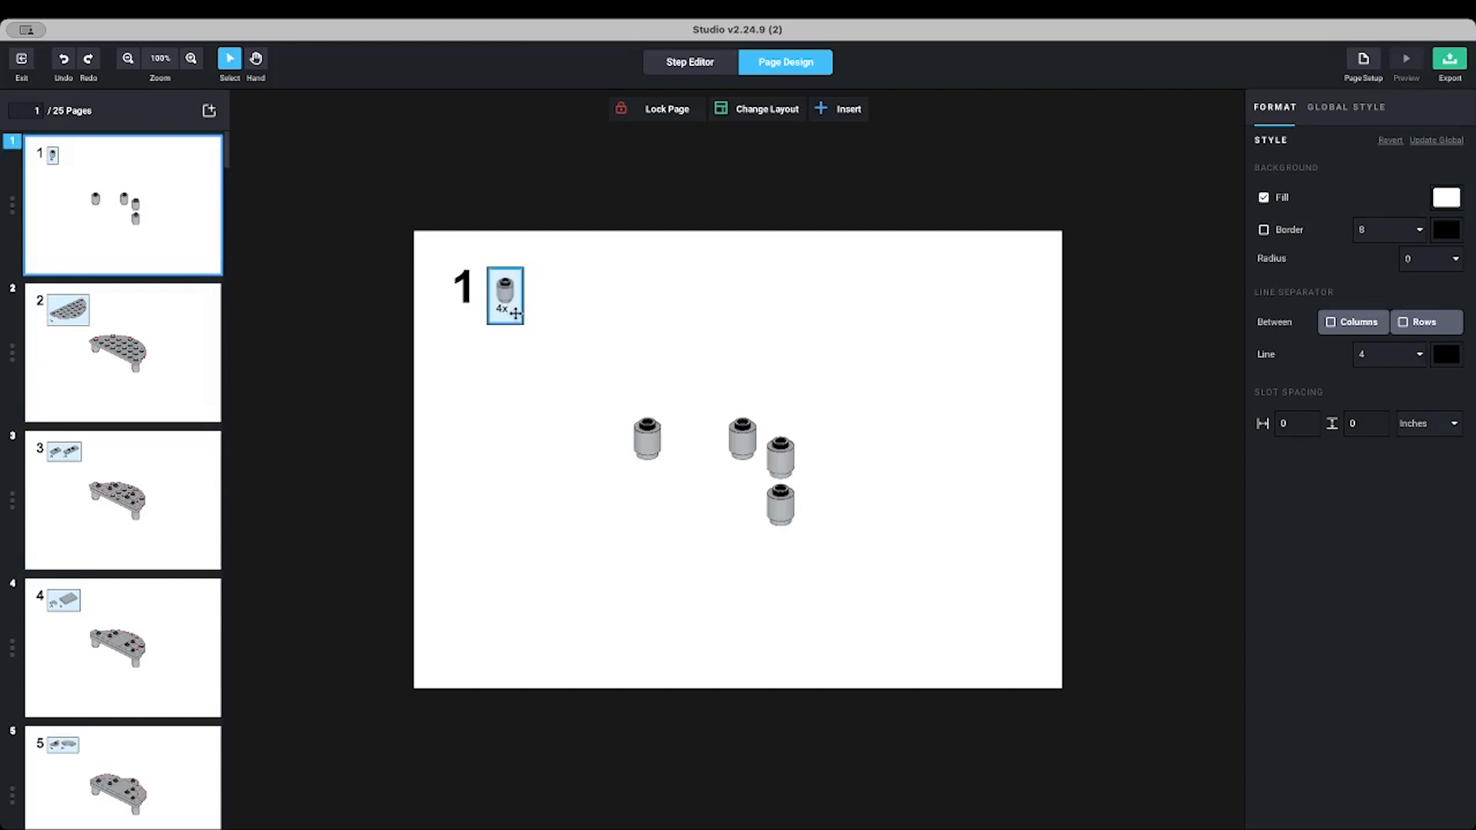
# Move page 1's parts list to the page's upper-right corner and shift the model image slightly up and right
pyautogui.moveTo(515, 313); pyautogui.dragTo(1009, 304)
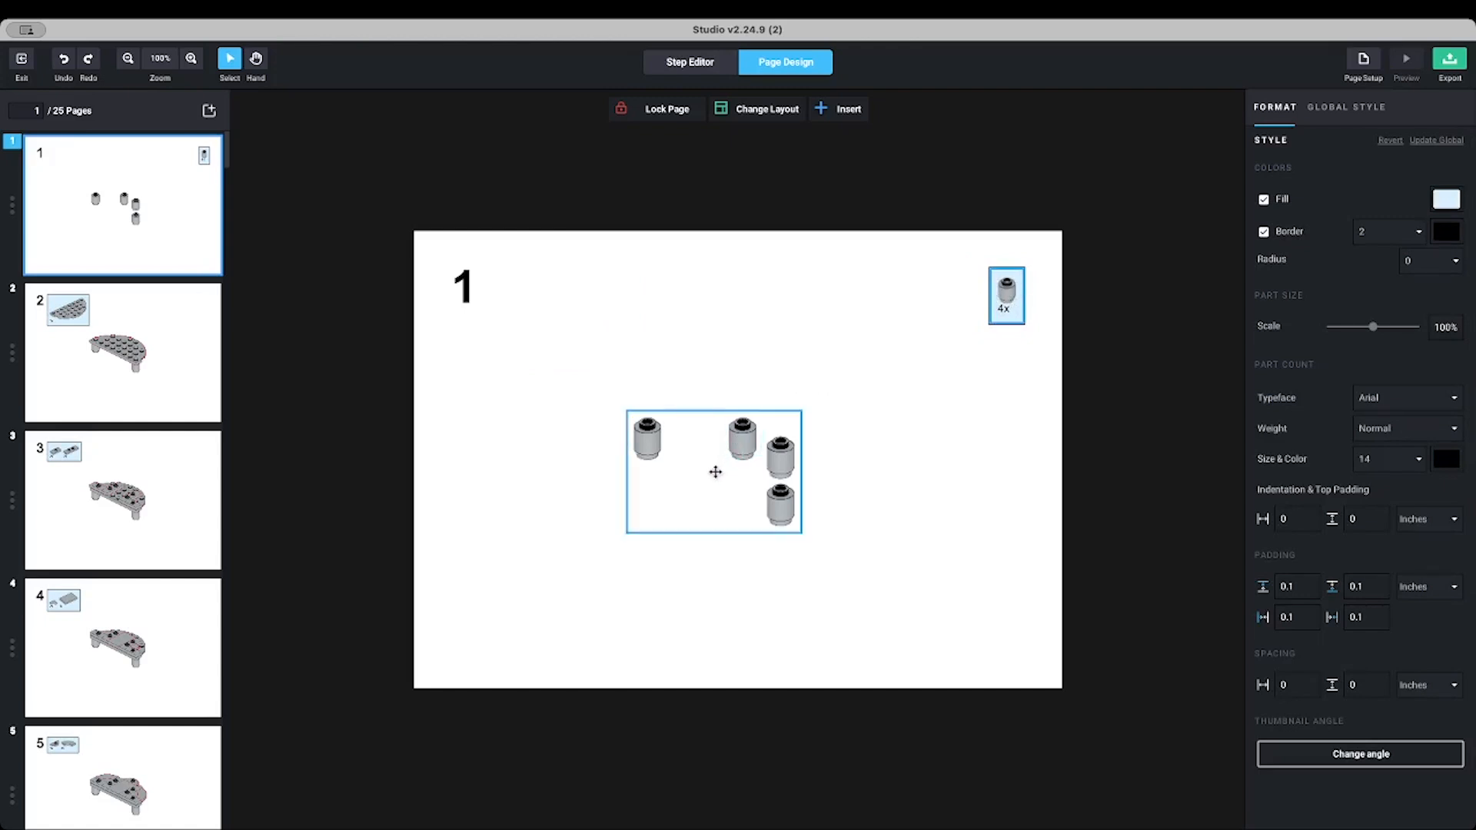
pyautogui.moveTo(715, 472); pyautogui.dragTo(739, 453)
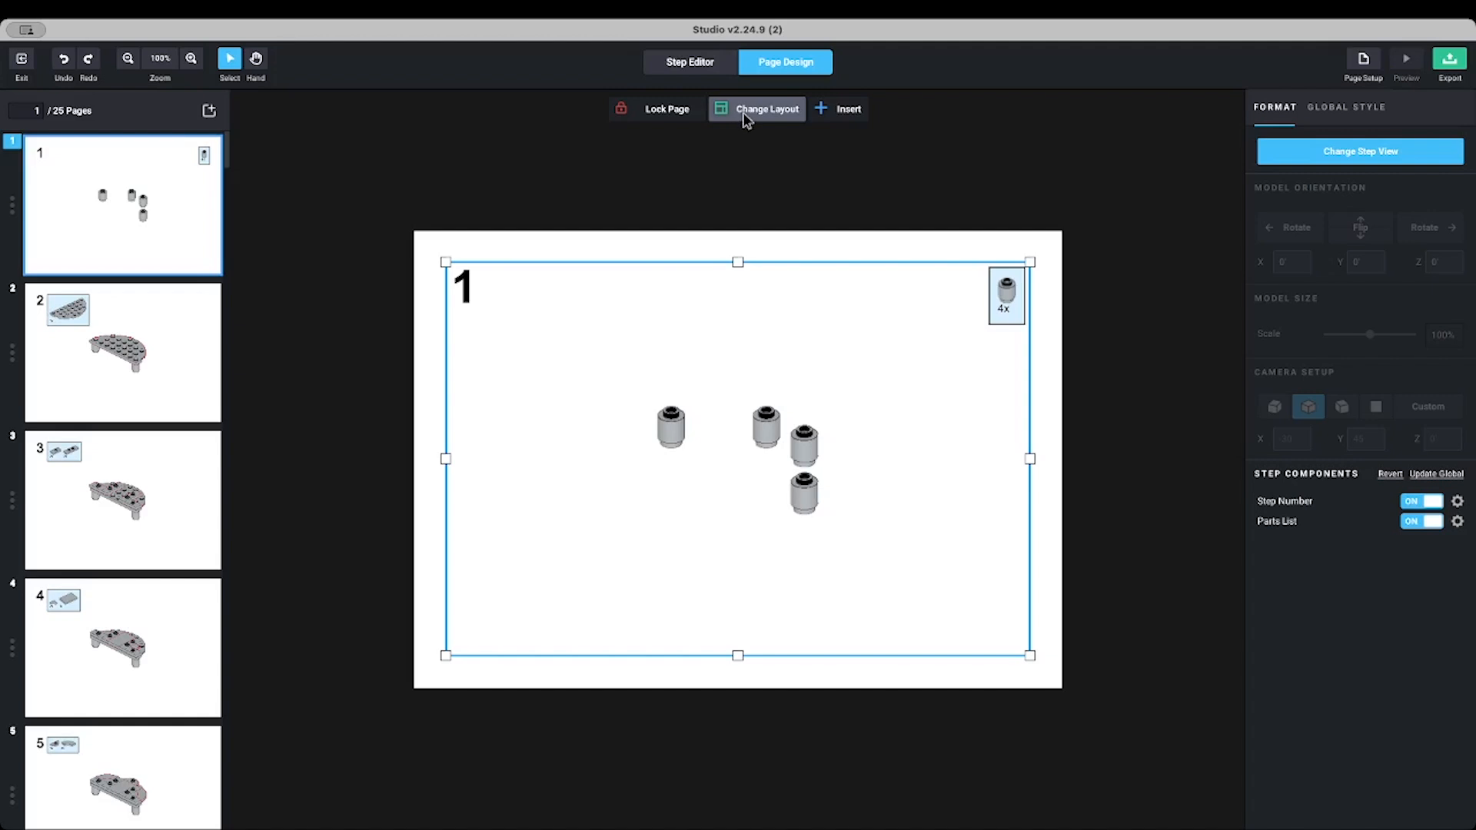
# Apply the four-step layout to page 1 only, with steps 1 and 2 in one column and 3 and 4 in the other
pyautogui.click(738, 111)
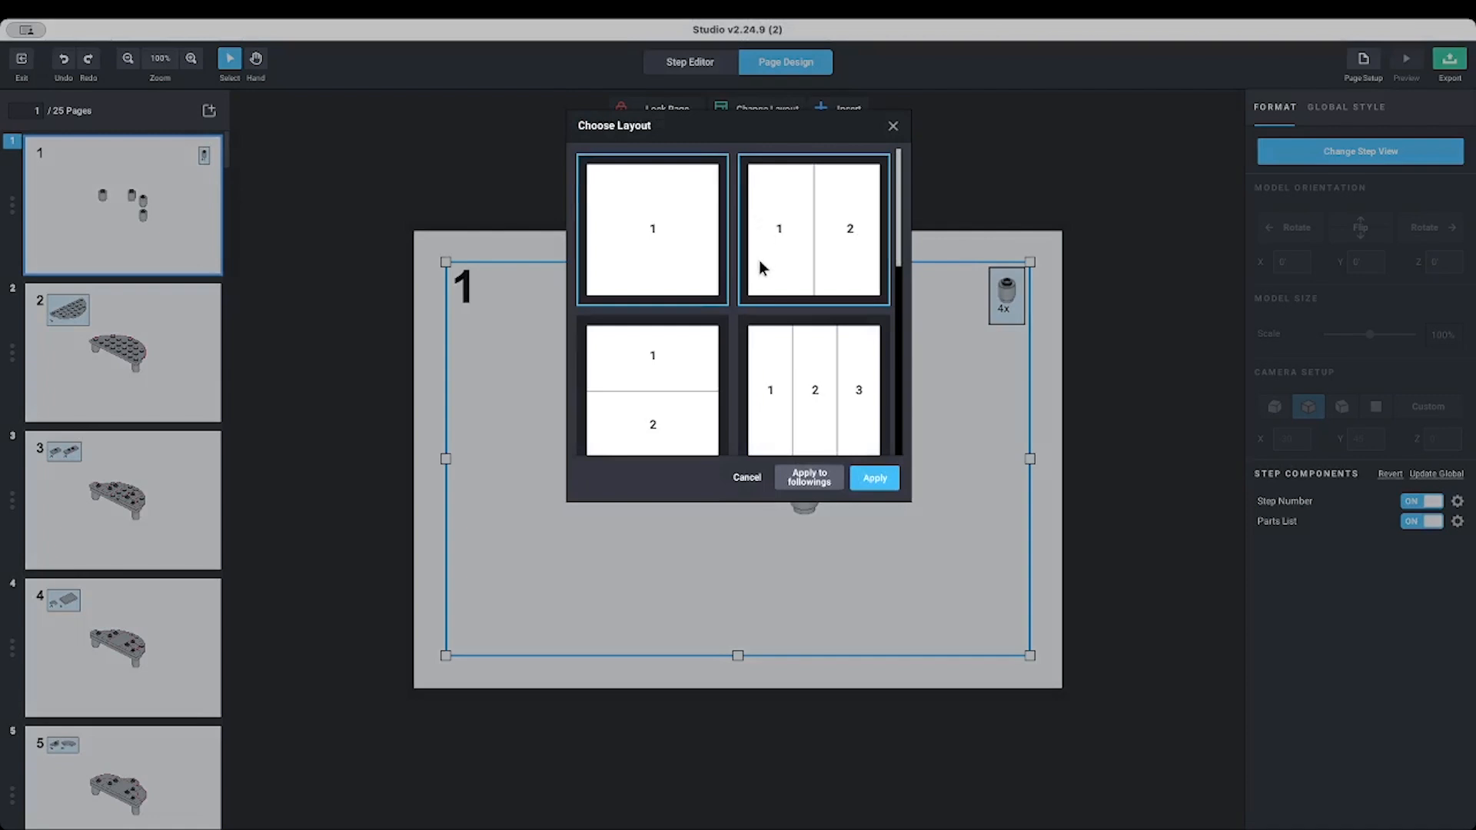
pyautogui.scroll(-2, 760, 260)
pyautogui.scroll(-3, 760, 260)
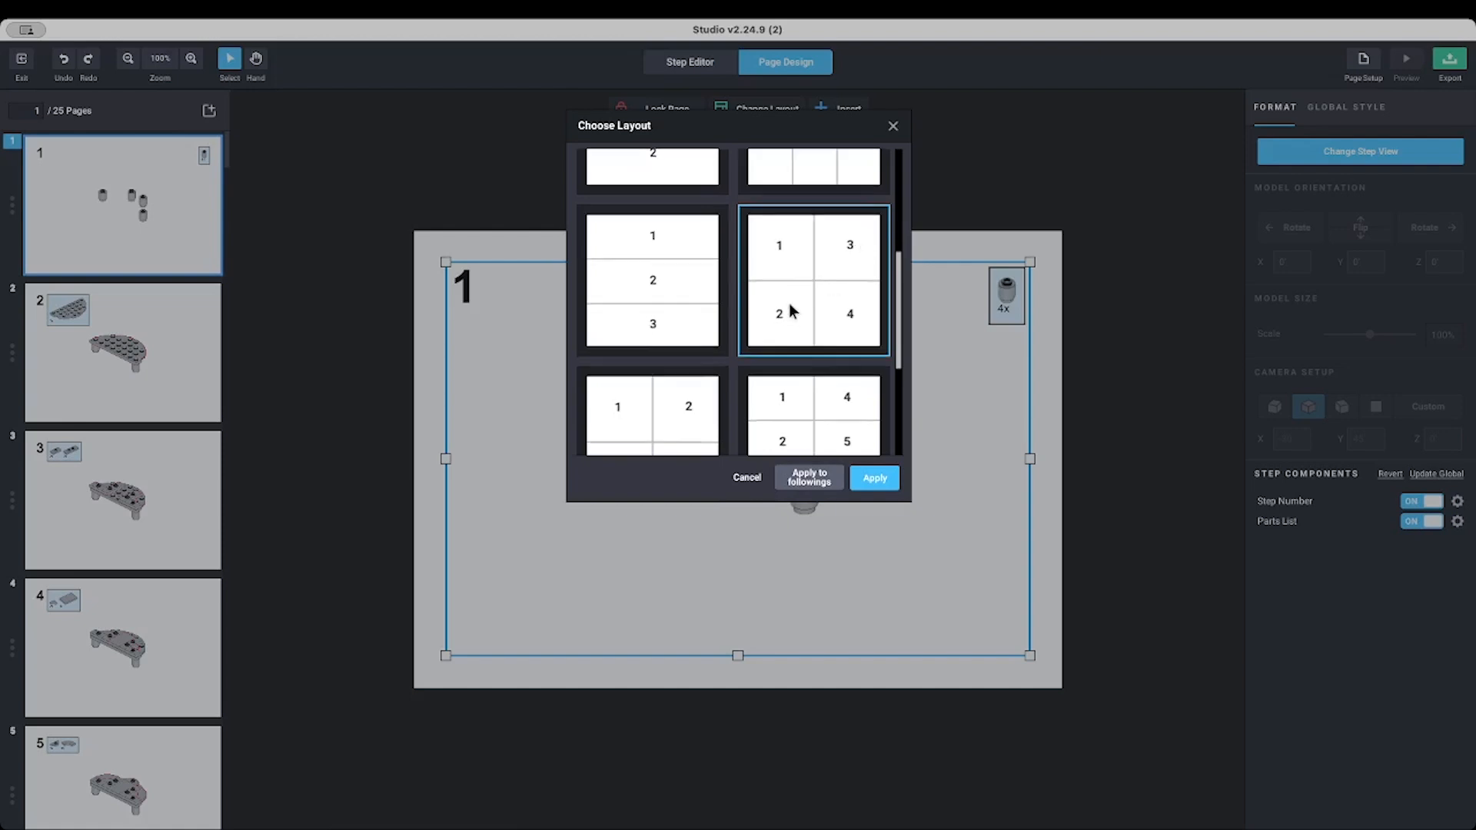
pyautogui.scroll(-3, 692, 339)
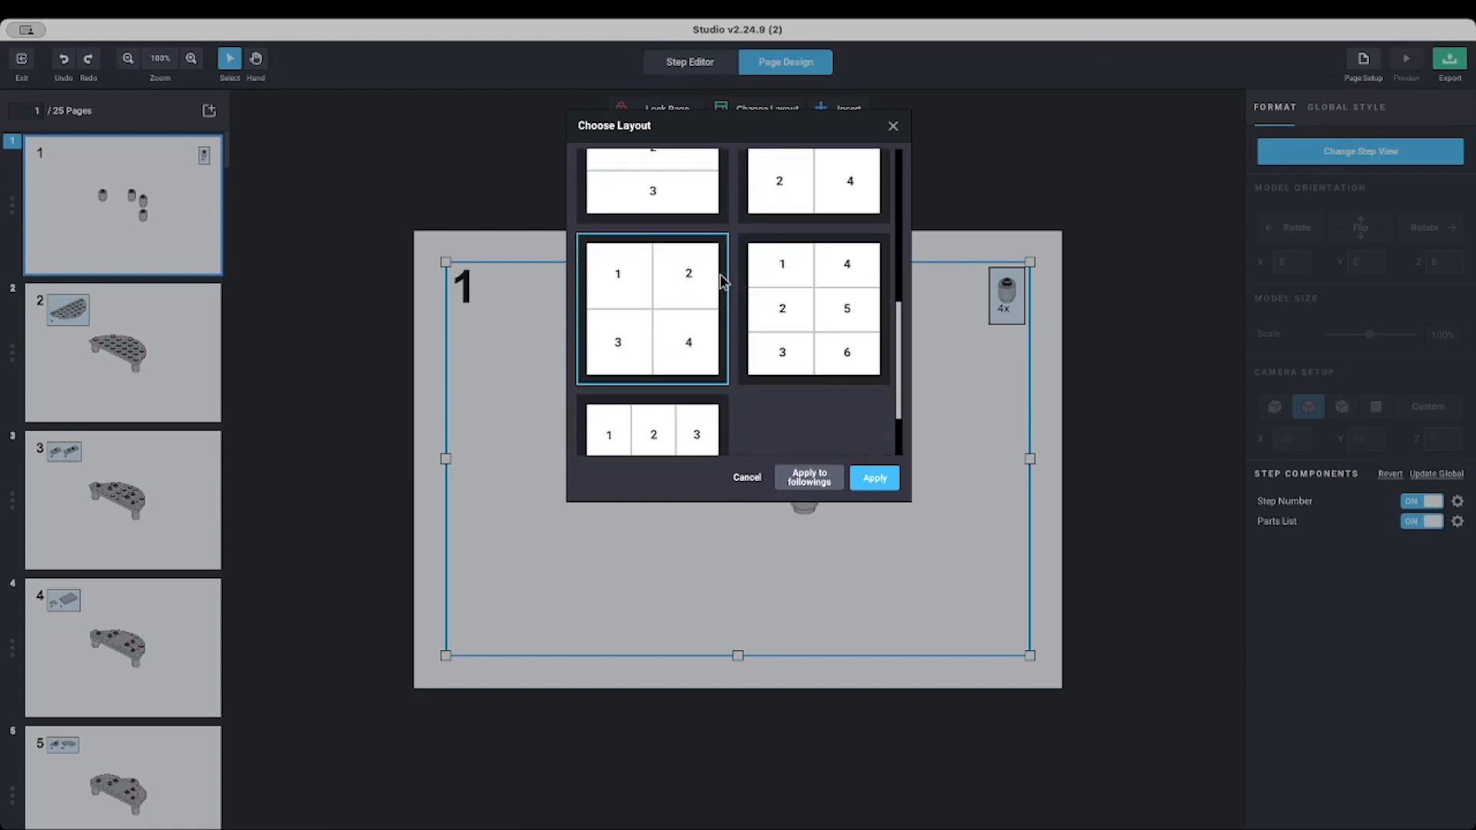
pyautogui.click(791, 279)
pyautogui.scroll(1, 815, 265)
pyautogui.scroll(1, 828, 258)
pyautogui.click(817, 243)
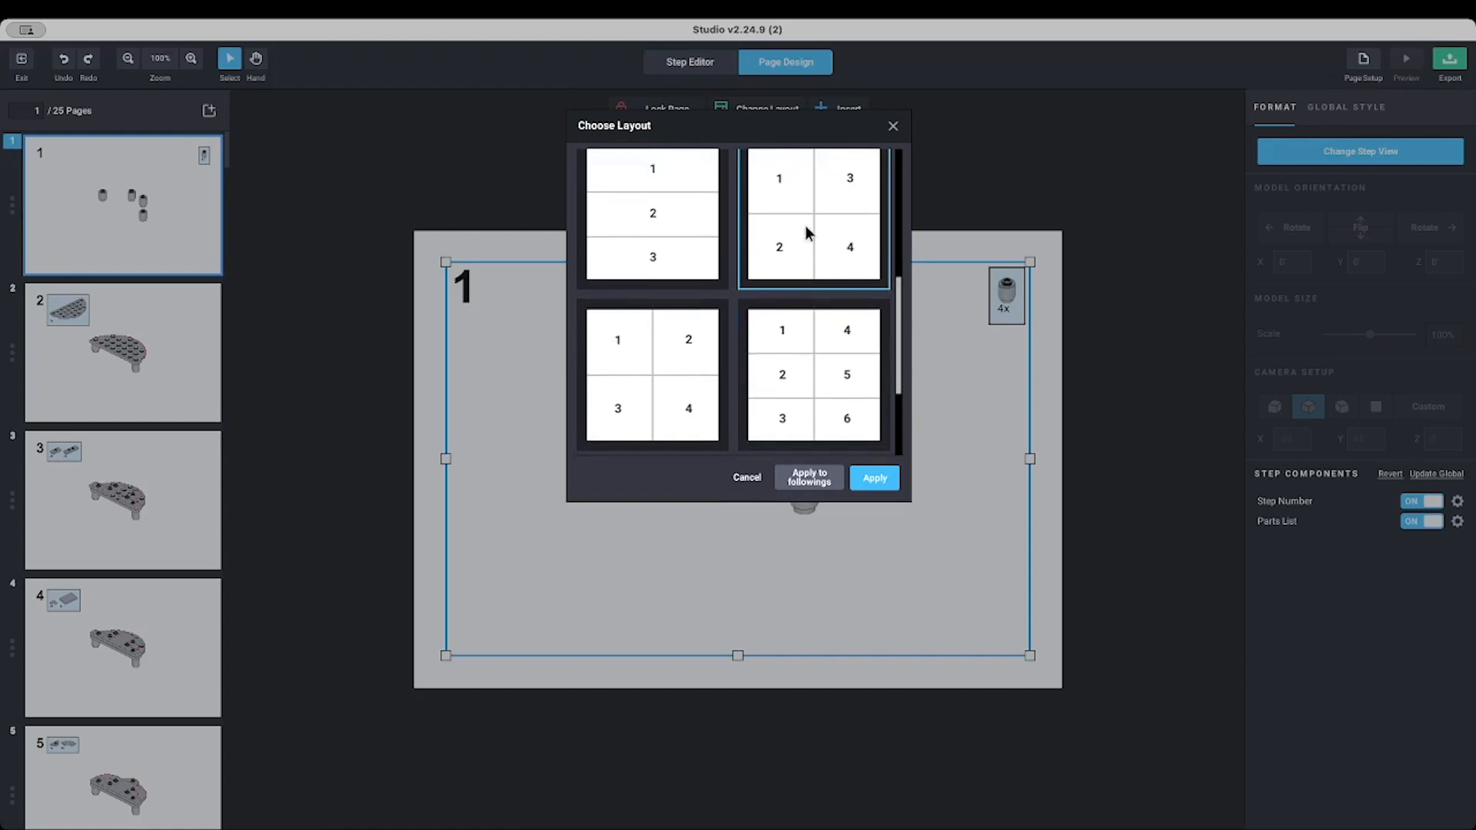
pyautogui.click(875, 478)
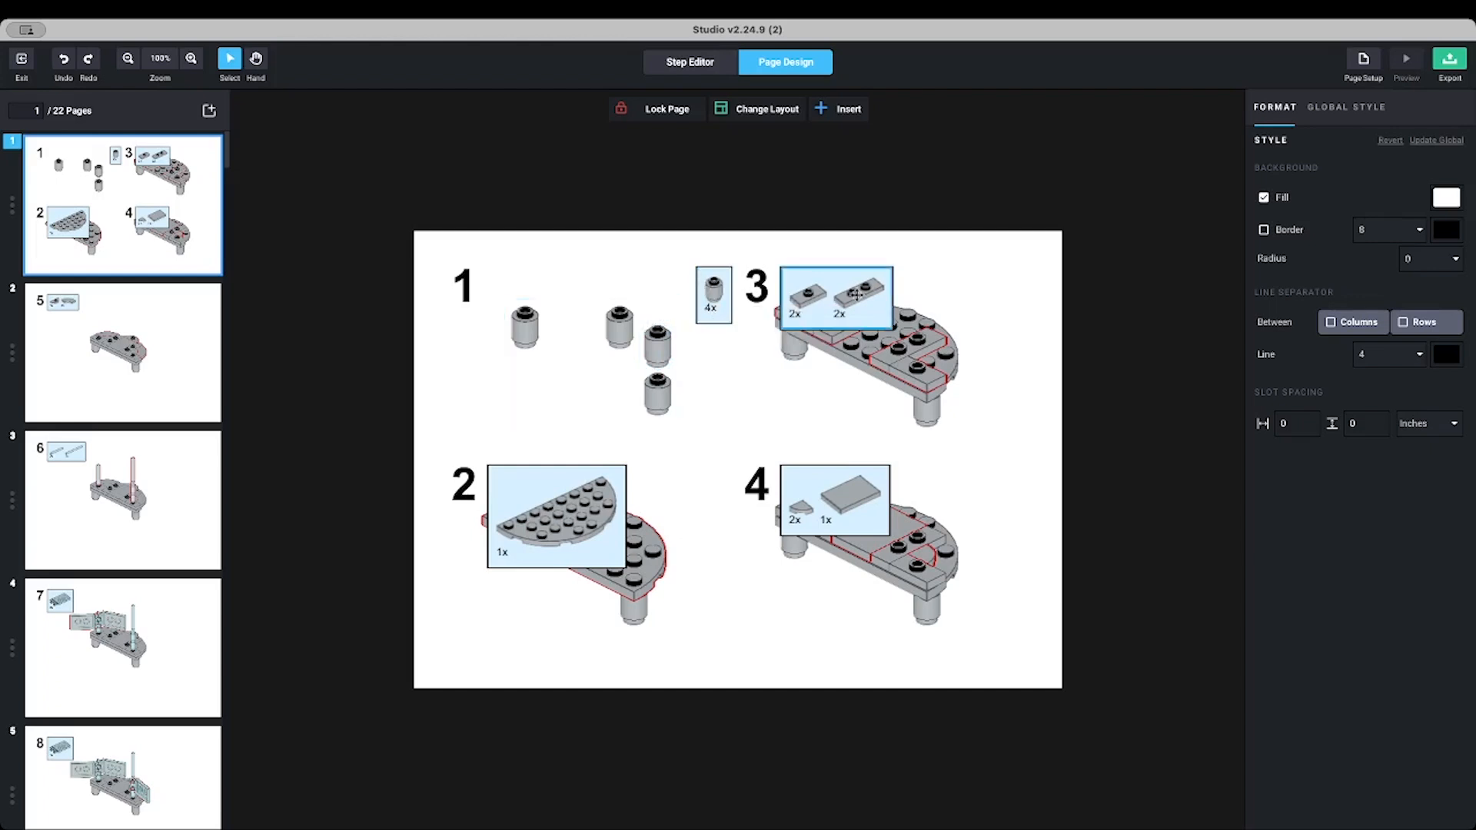
# Move step 3's parts list to the upper-right corner of its slot and set its part scale to 50%
pyautogui.moveTo(830, 286); pyautogui.dragTo(965, 284)
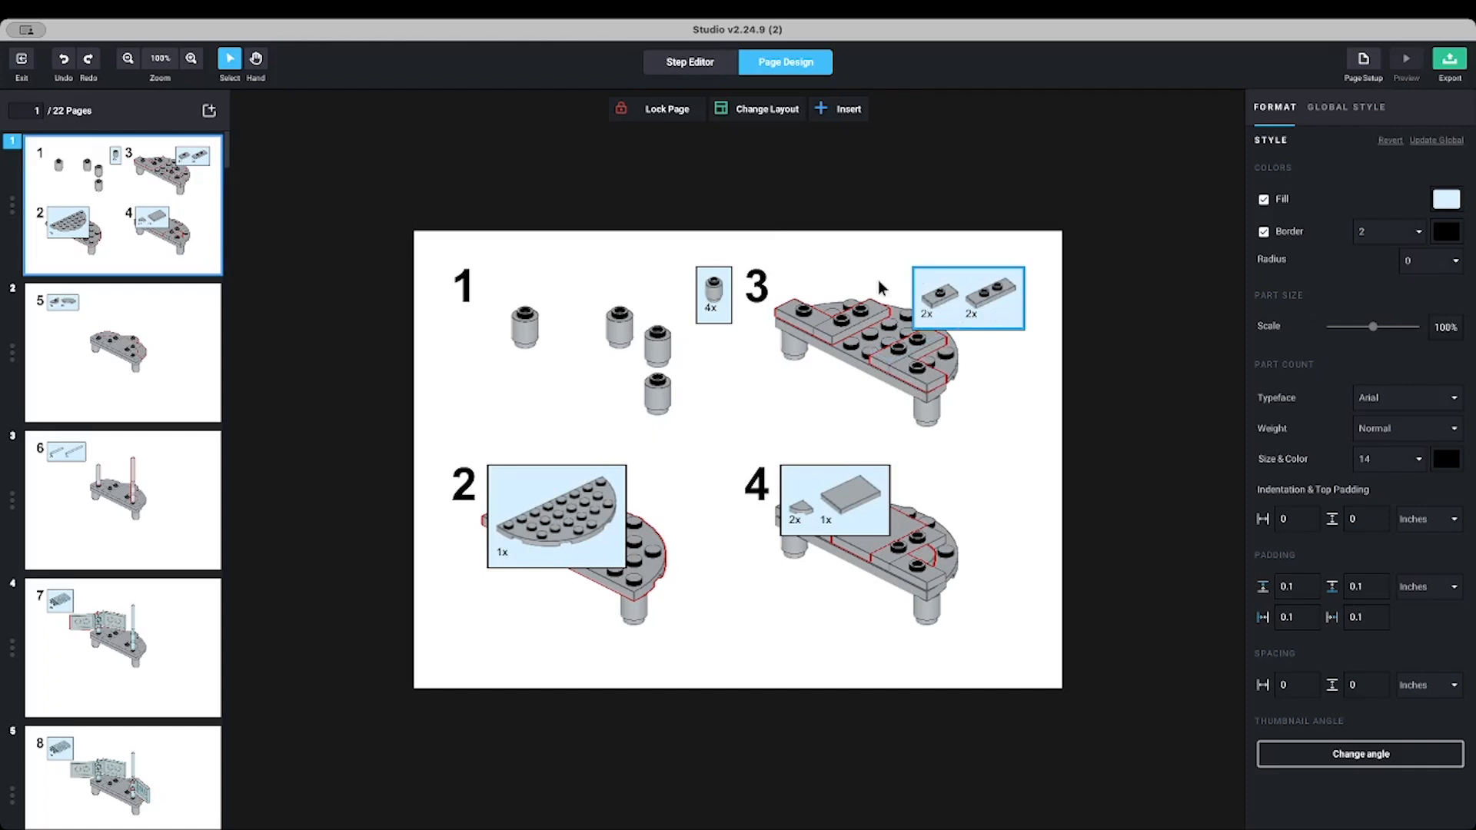
pyautogui.click(838, 329)
pyautogui.click(875, 350)
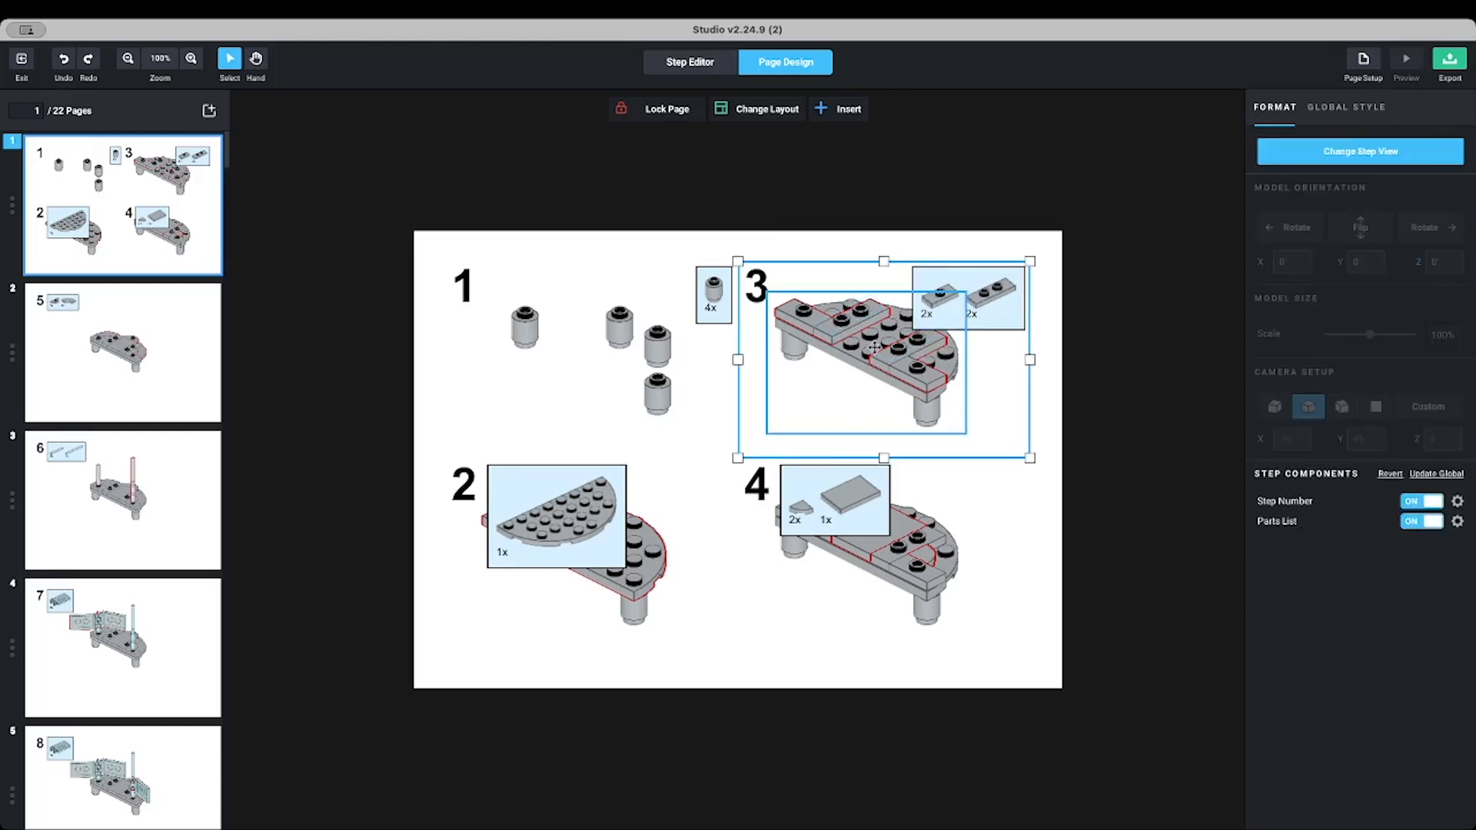
pyautogui.click(1007, 288)
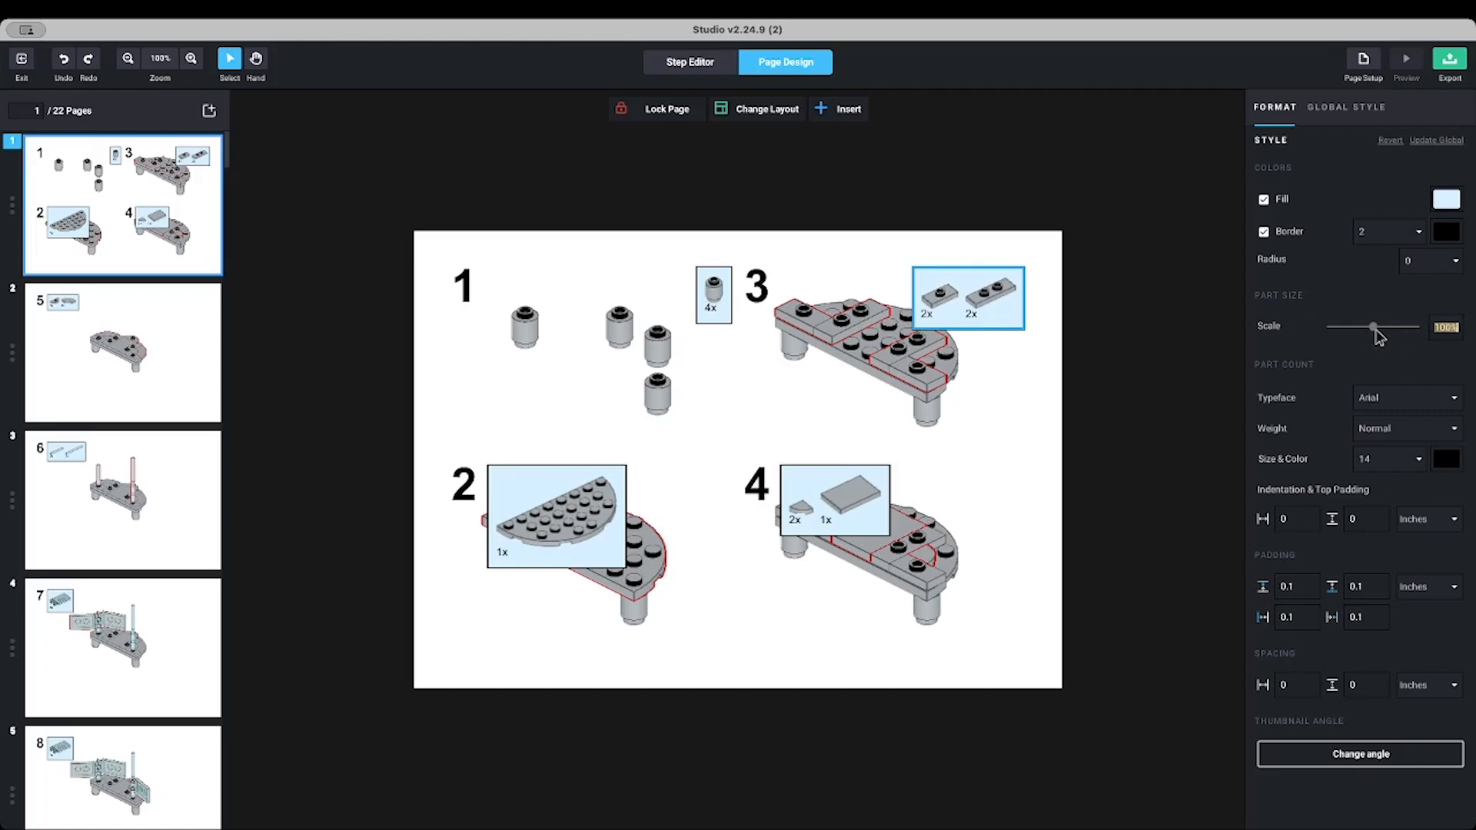
pyautogui.write('50')
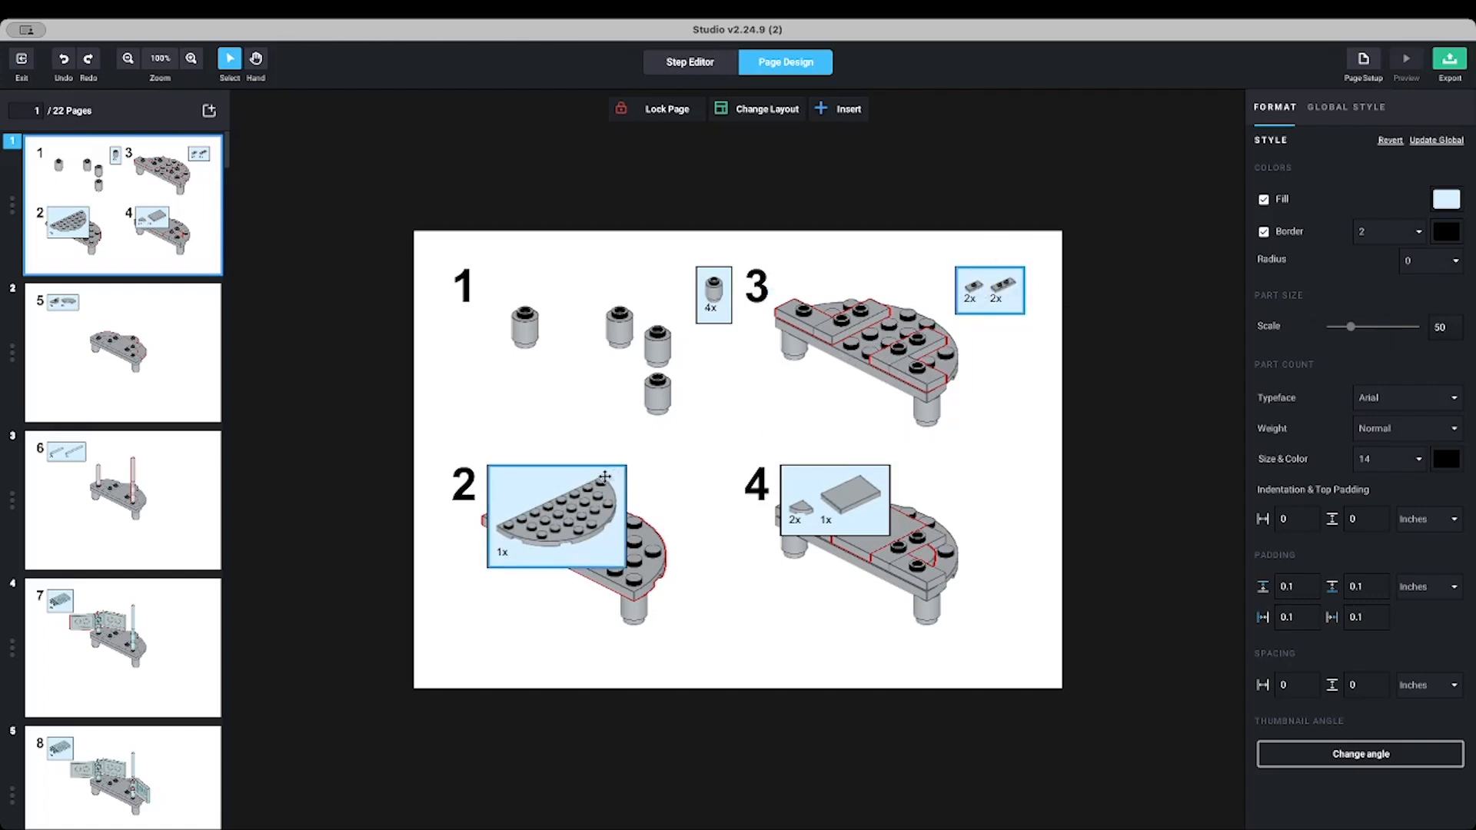
# Move step 2's parts list to the upper-right corner of its slot and set its part scale to 50%
pyautogui.click(561, 478)
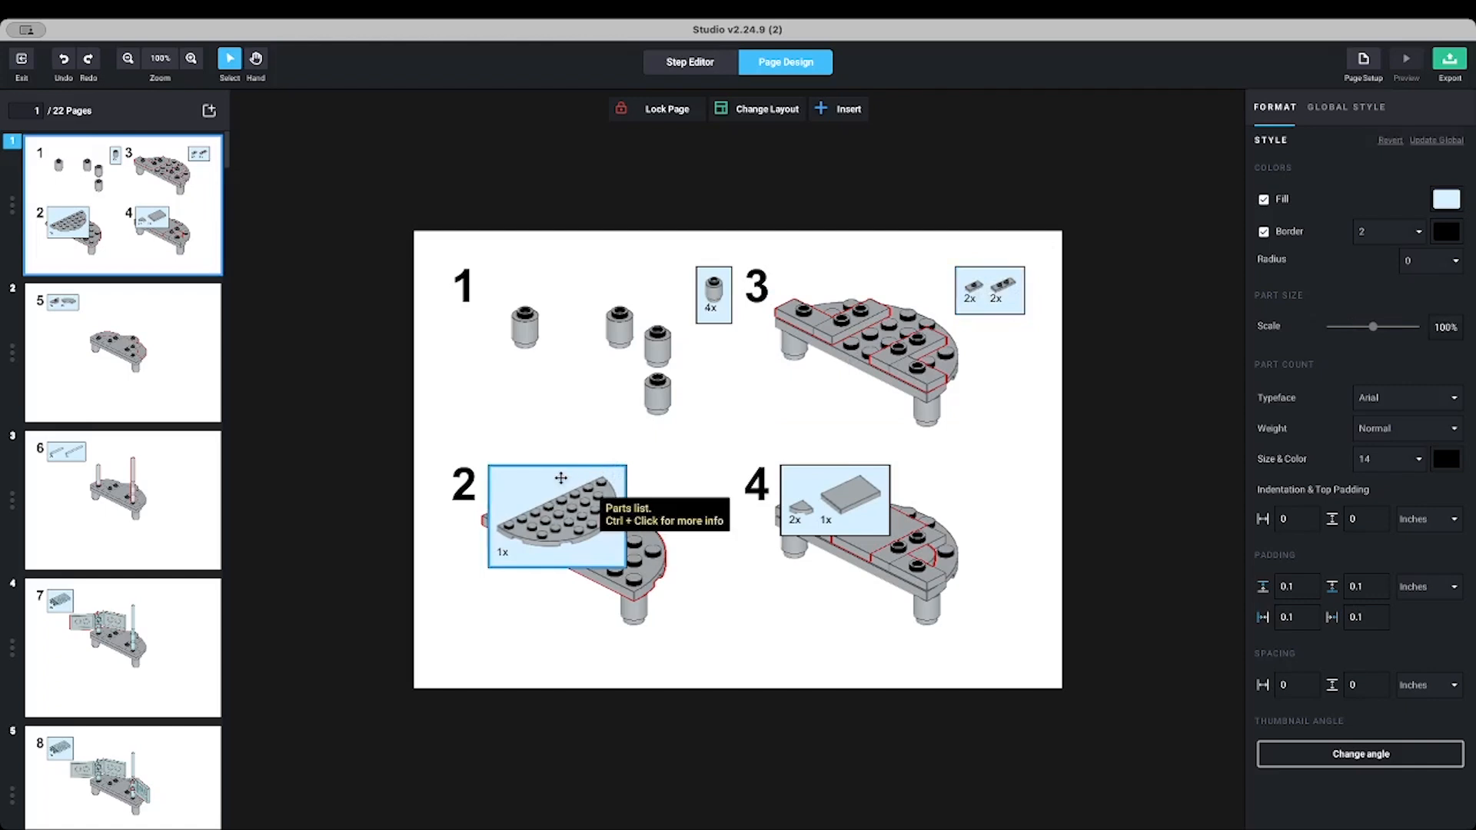
pyautogui.moveTo(578, 481); pyautogui.dragTo(682, 482)
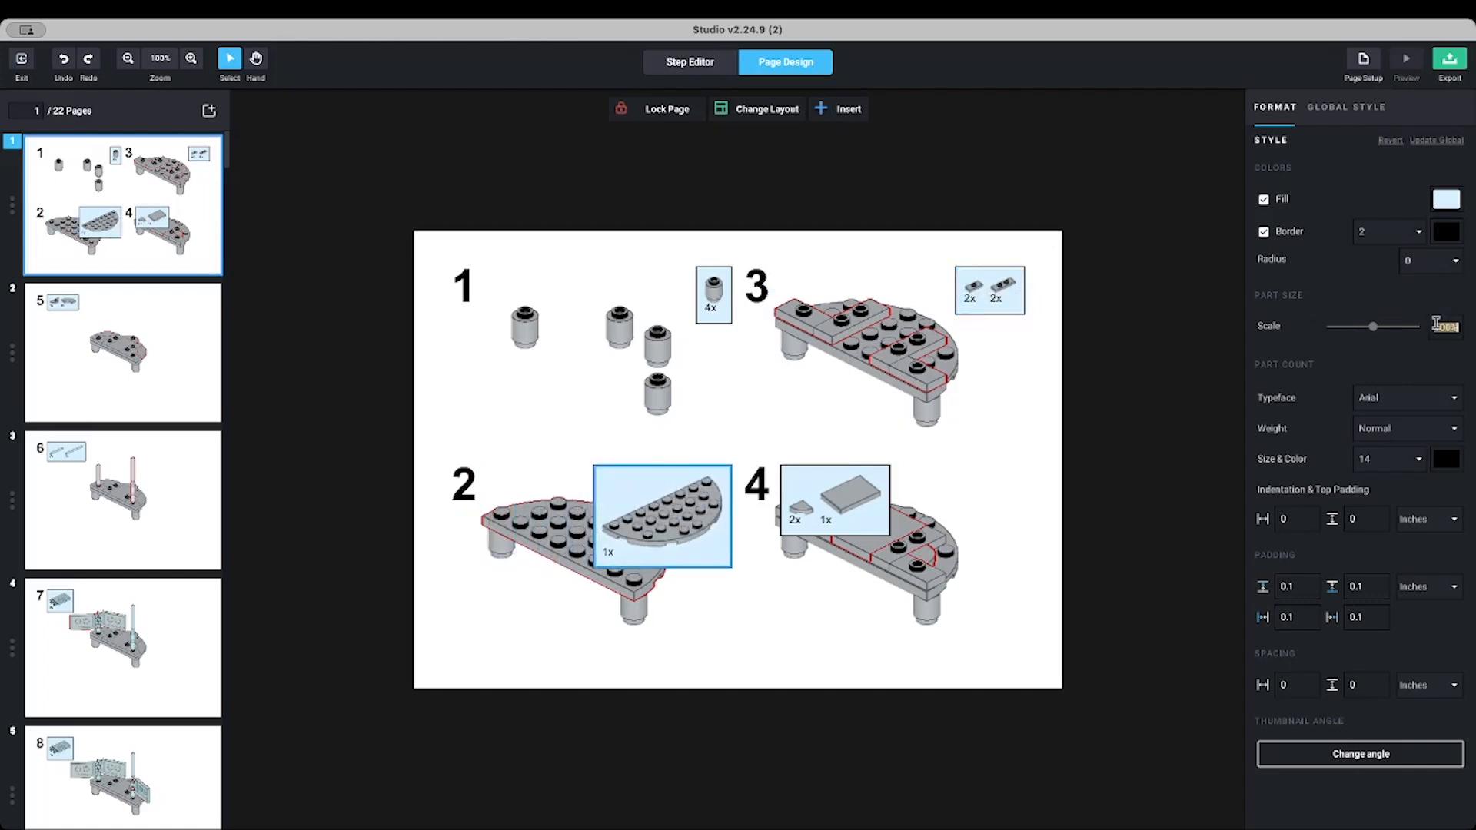
pyautogui.write('50')
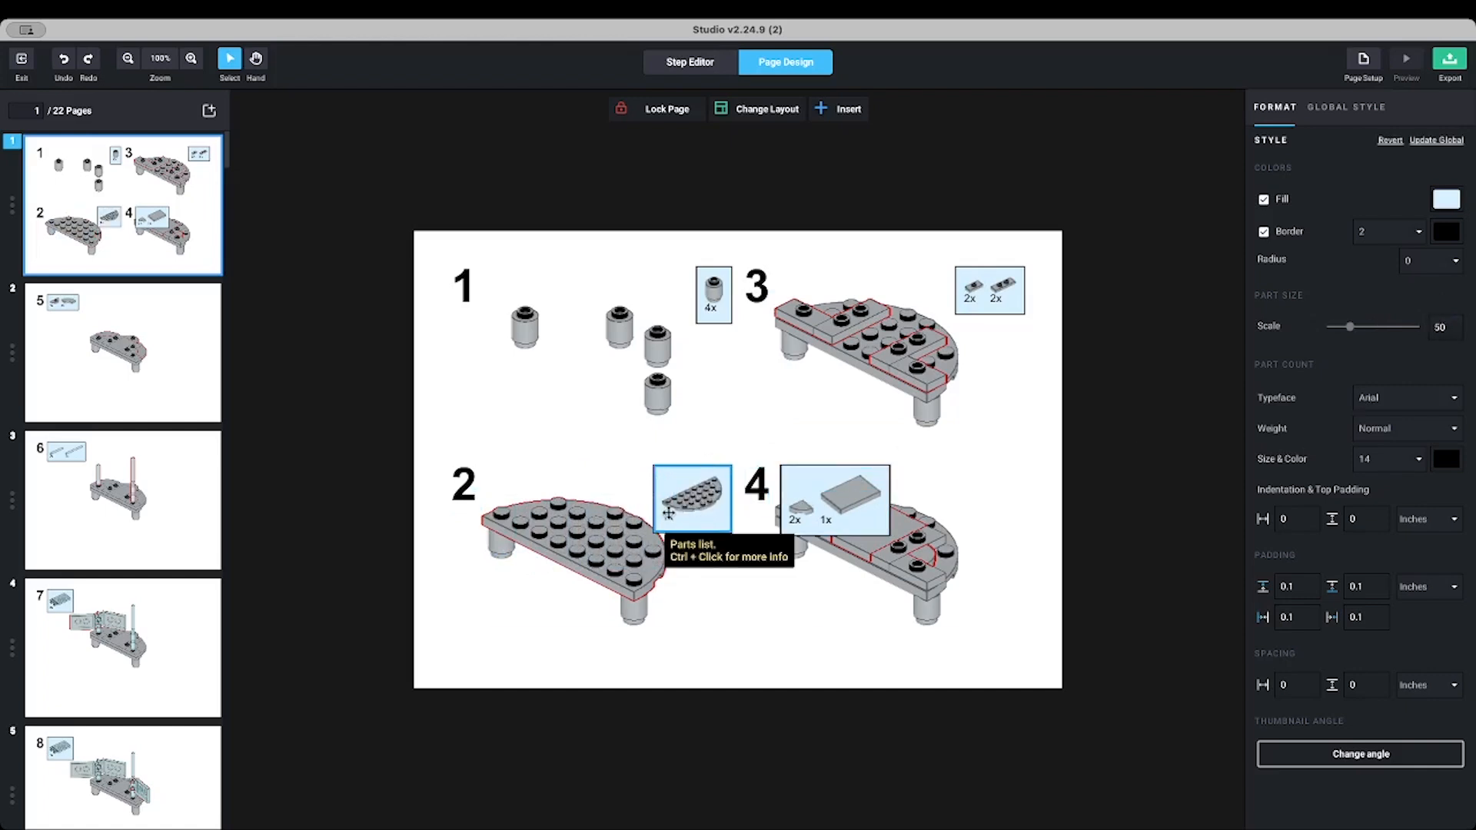
# Move step 4's parts list to the upper-right corner of its slot and set its part scale to 50%
pyautogui.moveTo(819, 490); pyautogui.dragTo(962, 487)
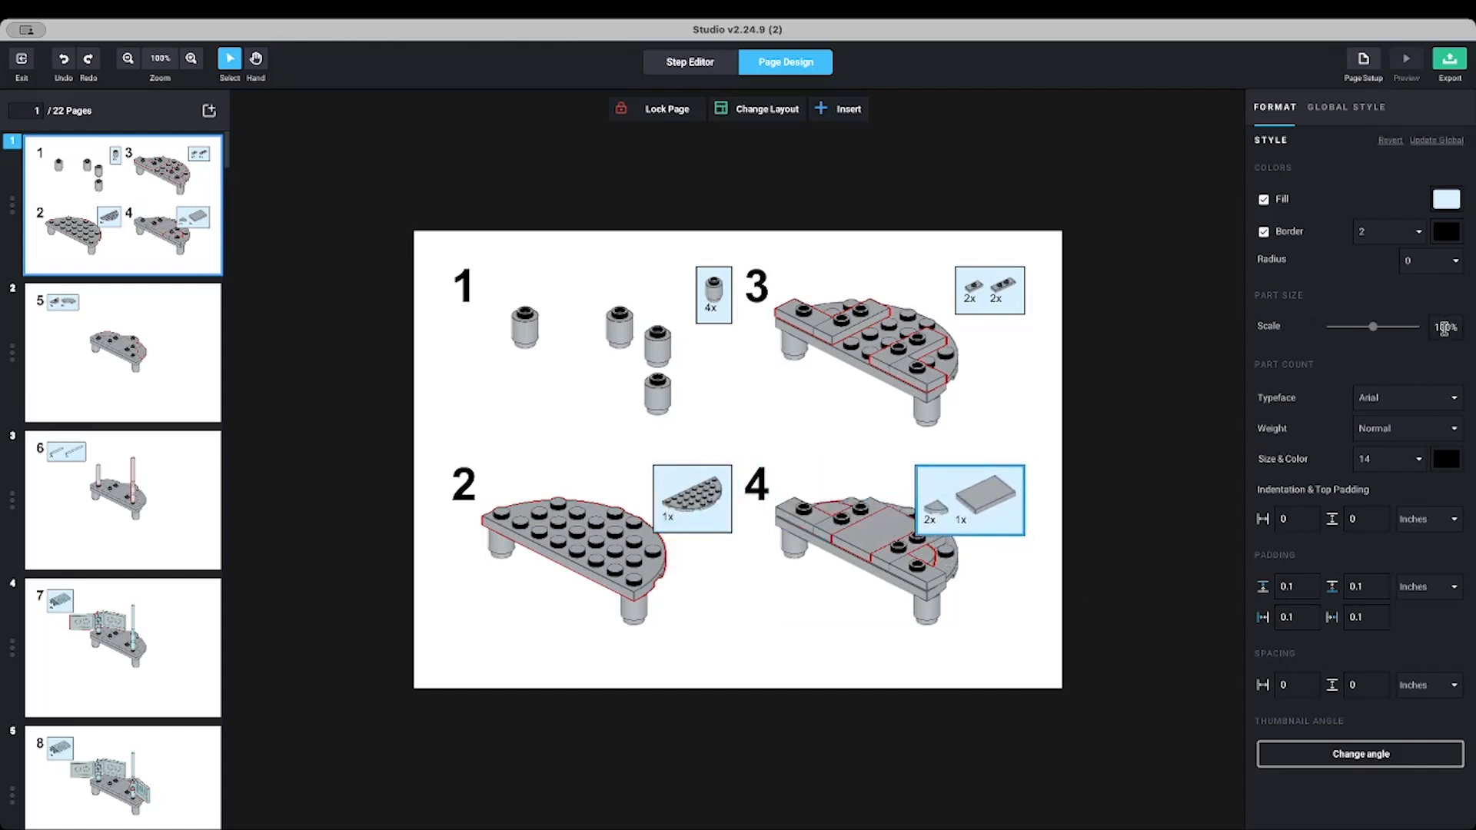
pyautogui.write('75')
pyautogui.press('Return')
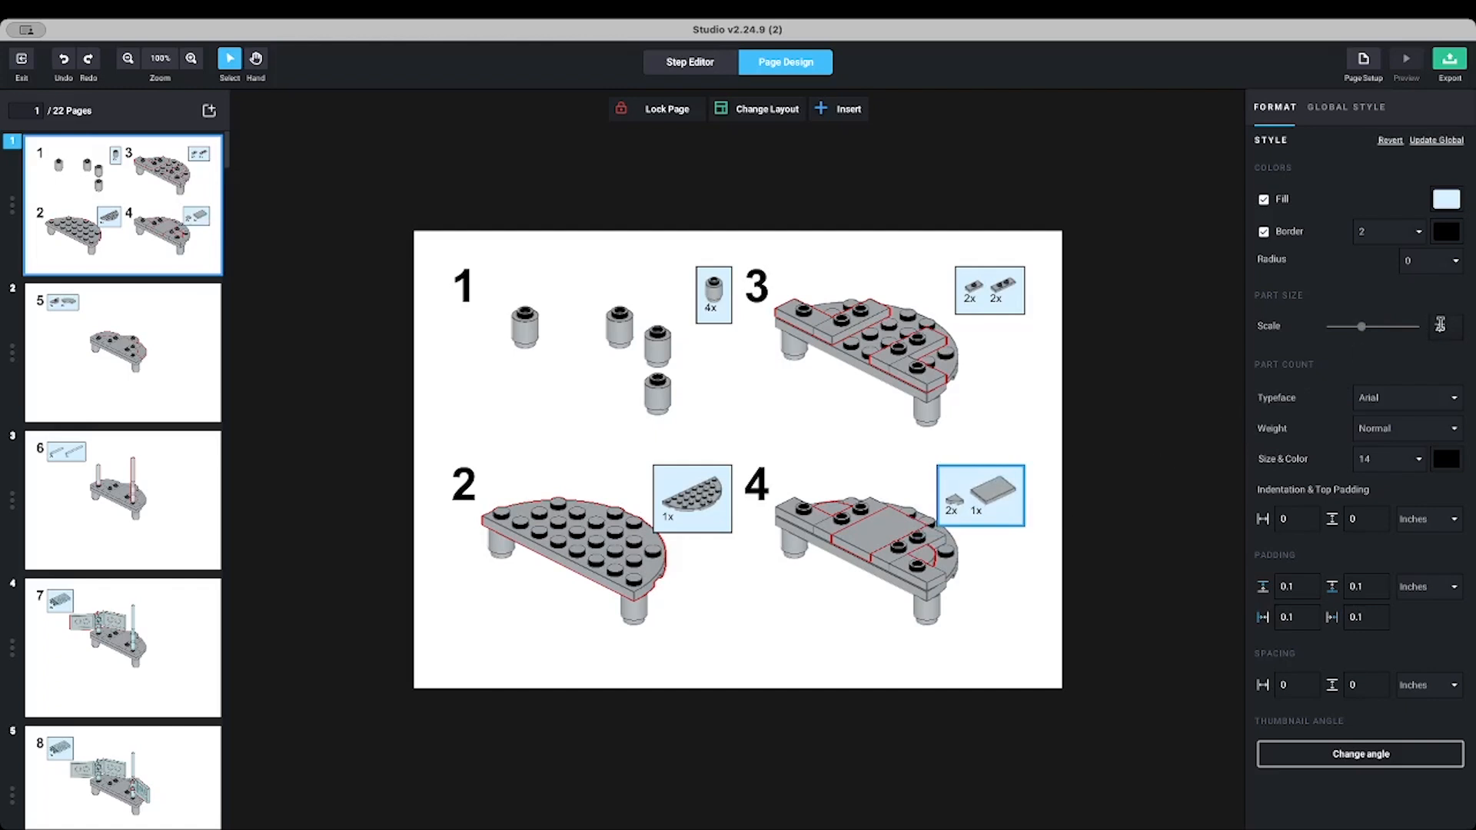
pyautogui.scroll(5, 1439, 325)
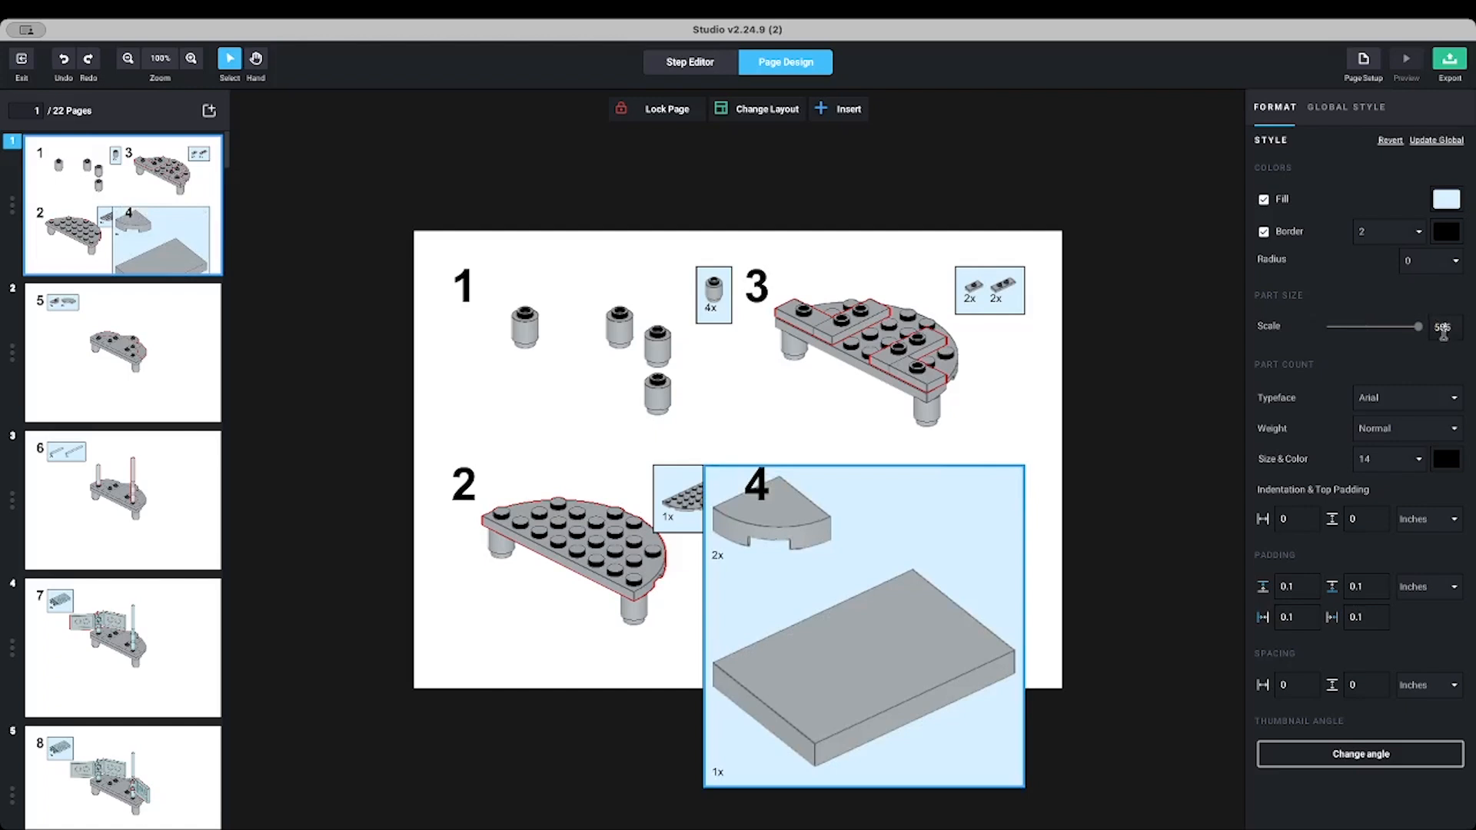
pyautogui.press('BackSpace')
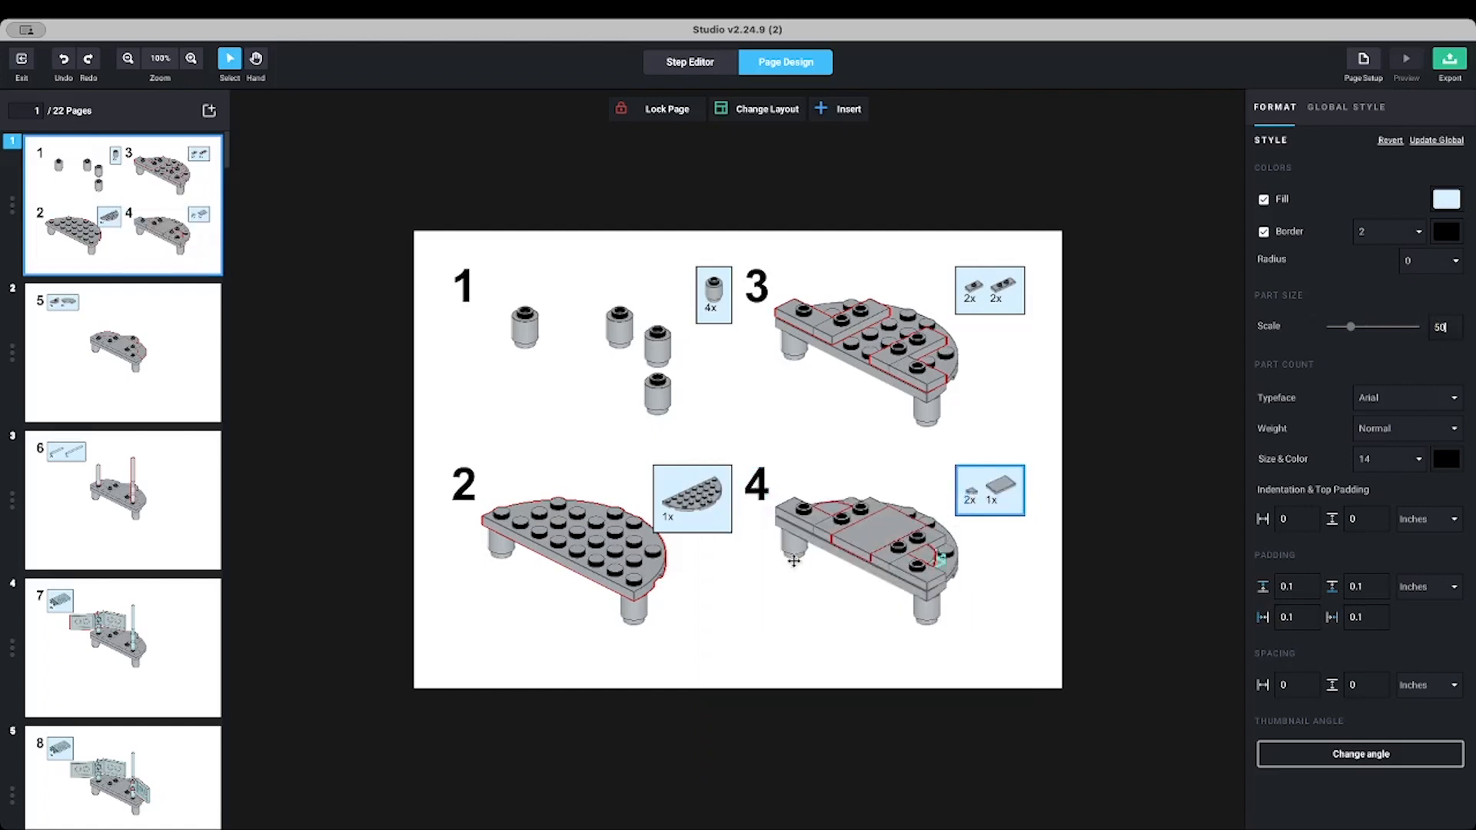
# Apply the four-step layout to page 2 only, moving step 5's parts list to its slot's lower-left corner and step 7's to the upper-right
pyautogui.click(178, 344)
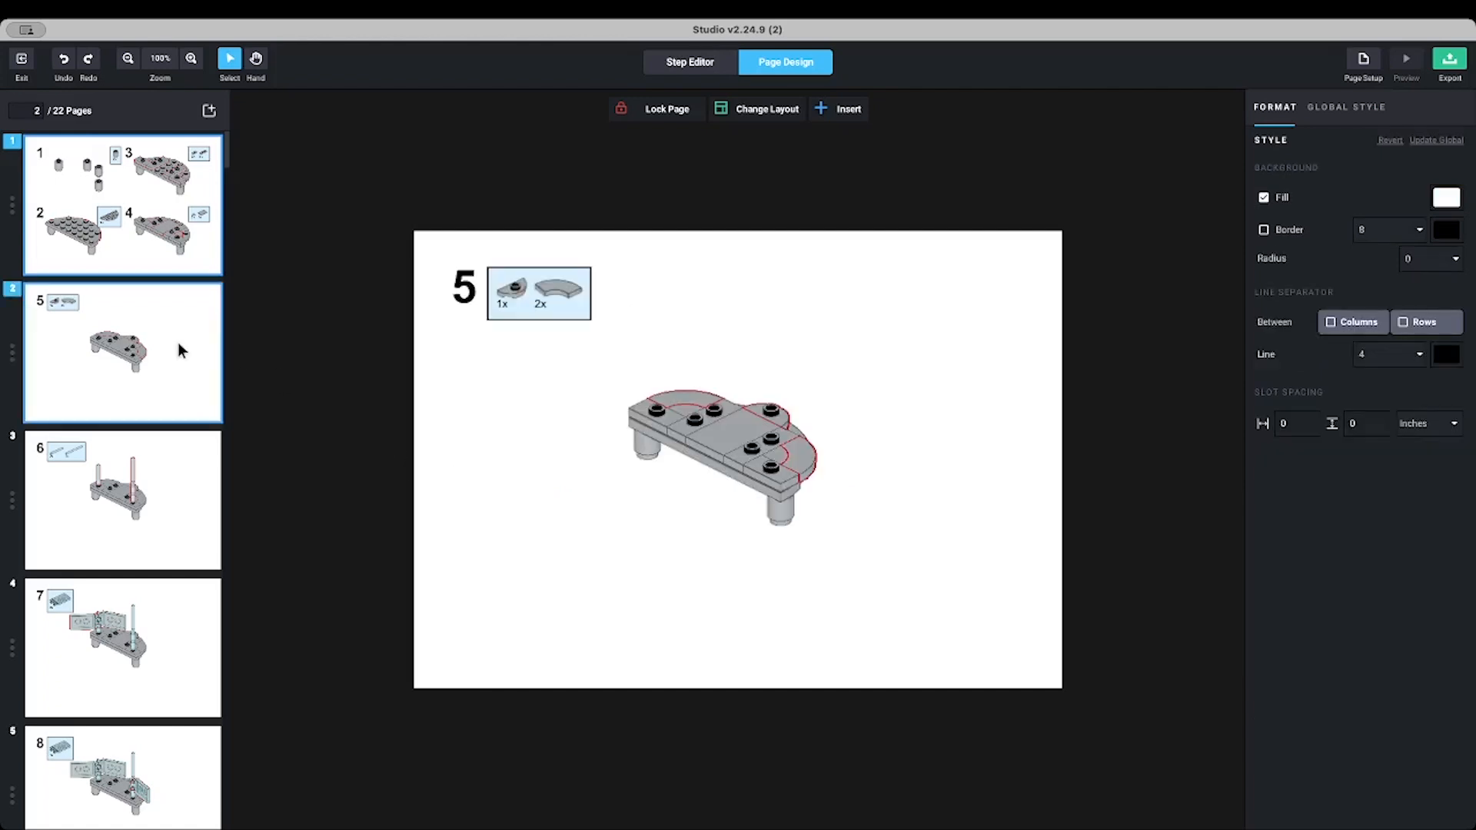
pyautogui.click(757, 110)
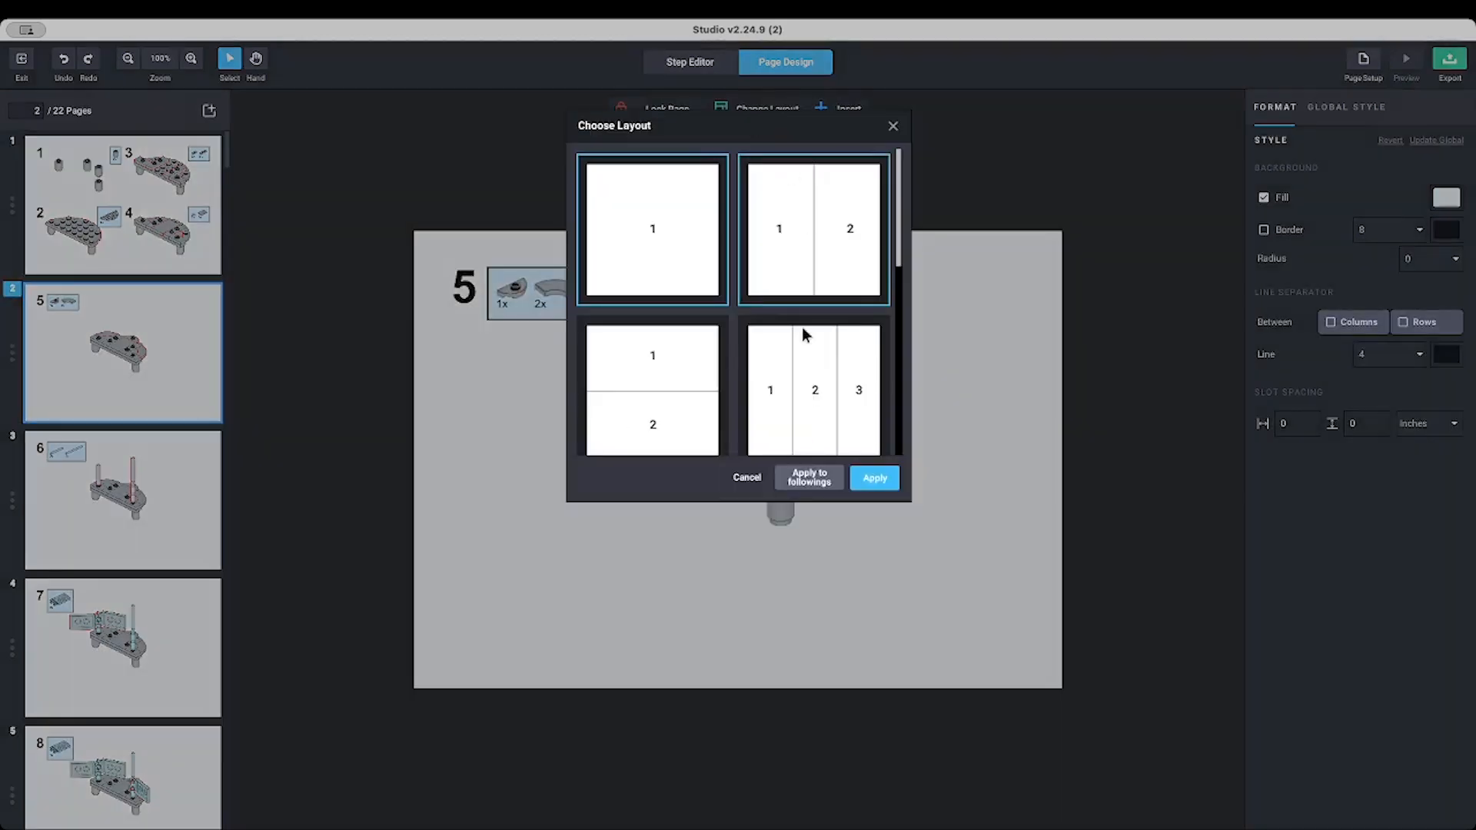
pyautogui.scroll(-2, 795, 332)
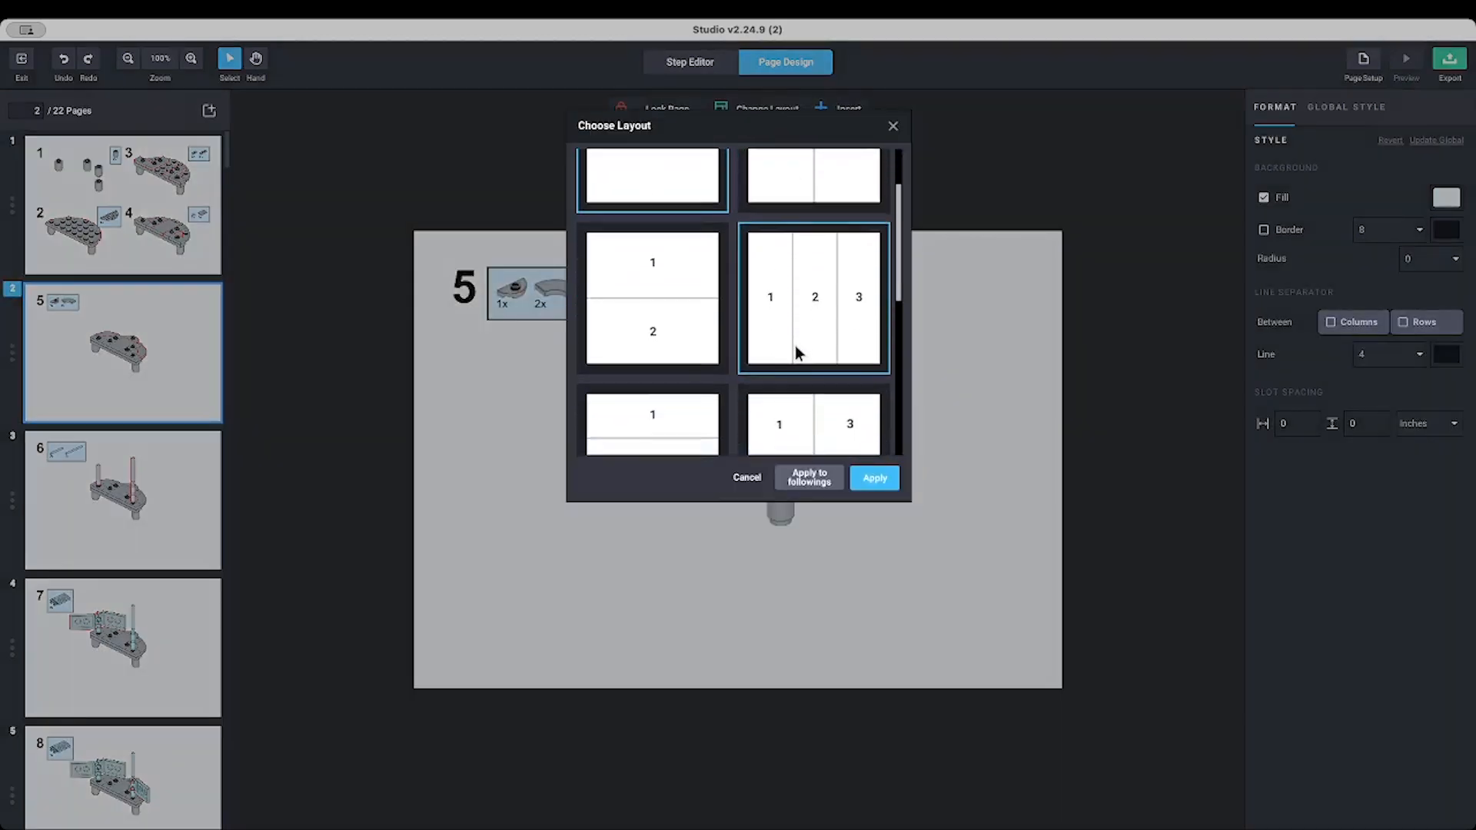
pyautogui.scroll(-2, 795, 345)
pyautogui.click(833, 421)
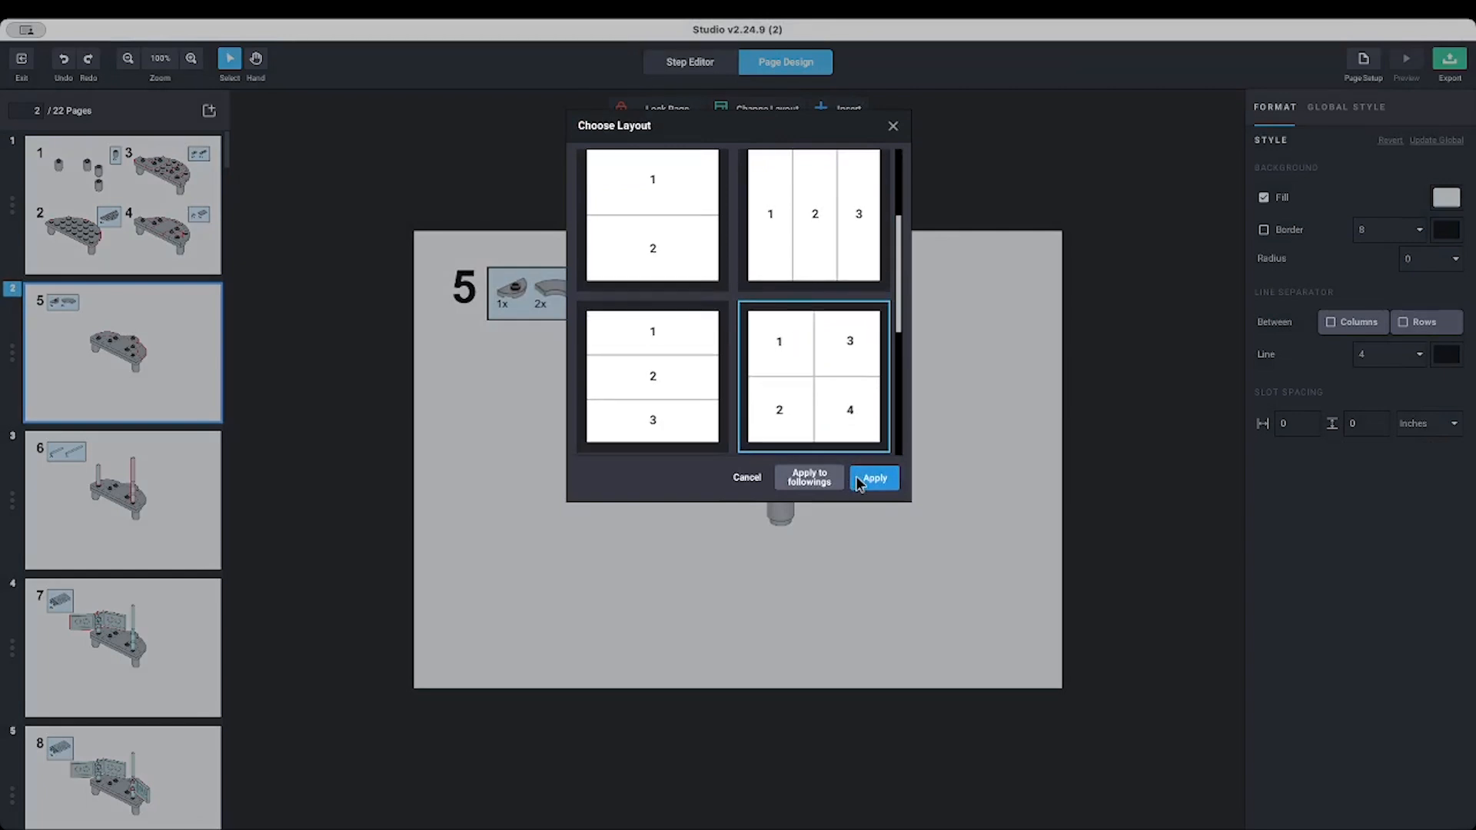
pyautogui.click(860, 478)
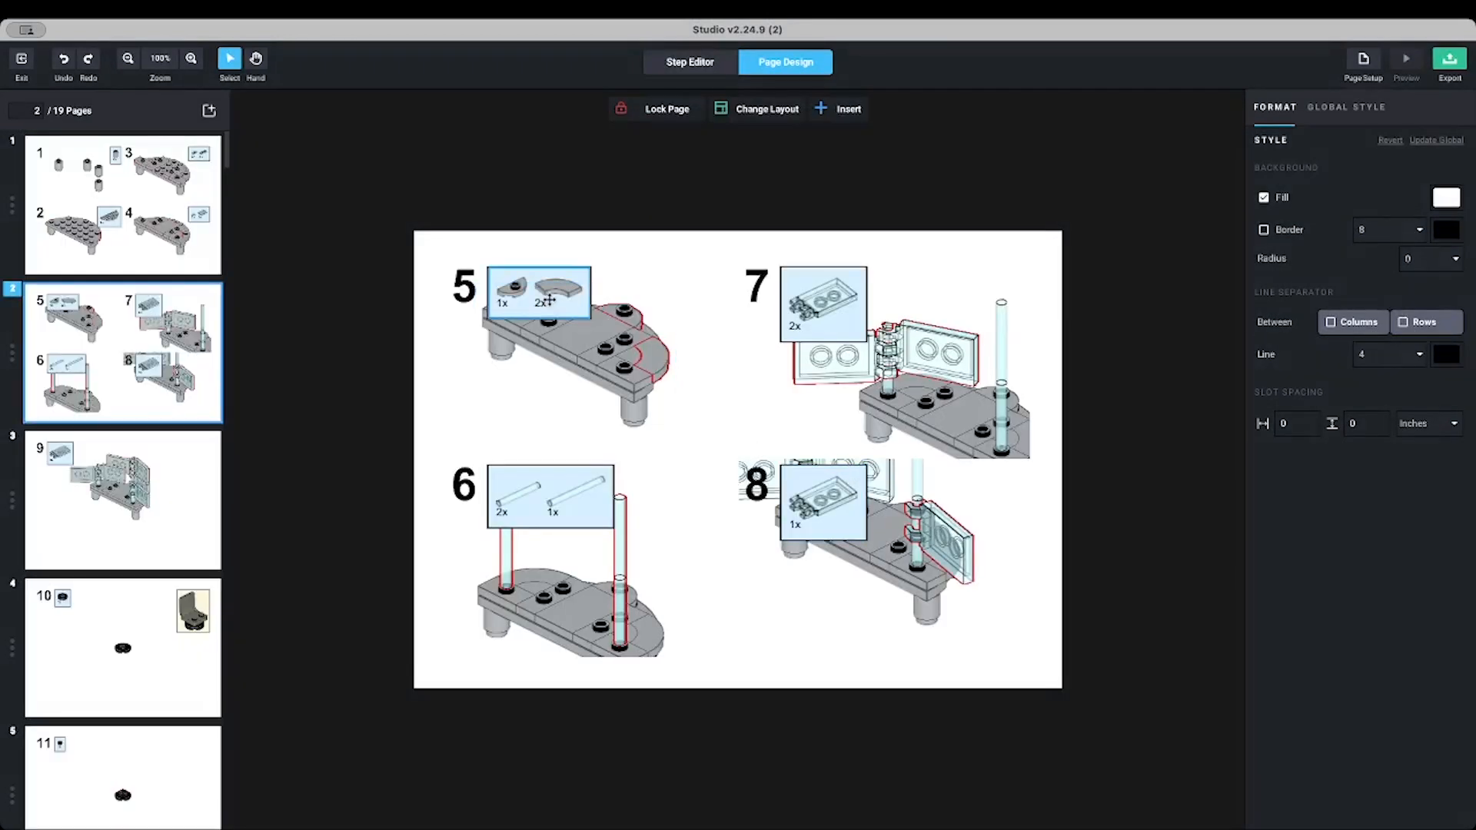
pyautogui.moveTo(619, 304); pyautogui.dragTo(723, 309)
# On page 1, move the parts lists of steps 1 to 4 to the lower-left corners of their slots
pyautogui.press('pageup')
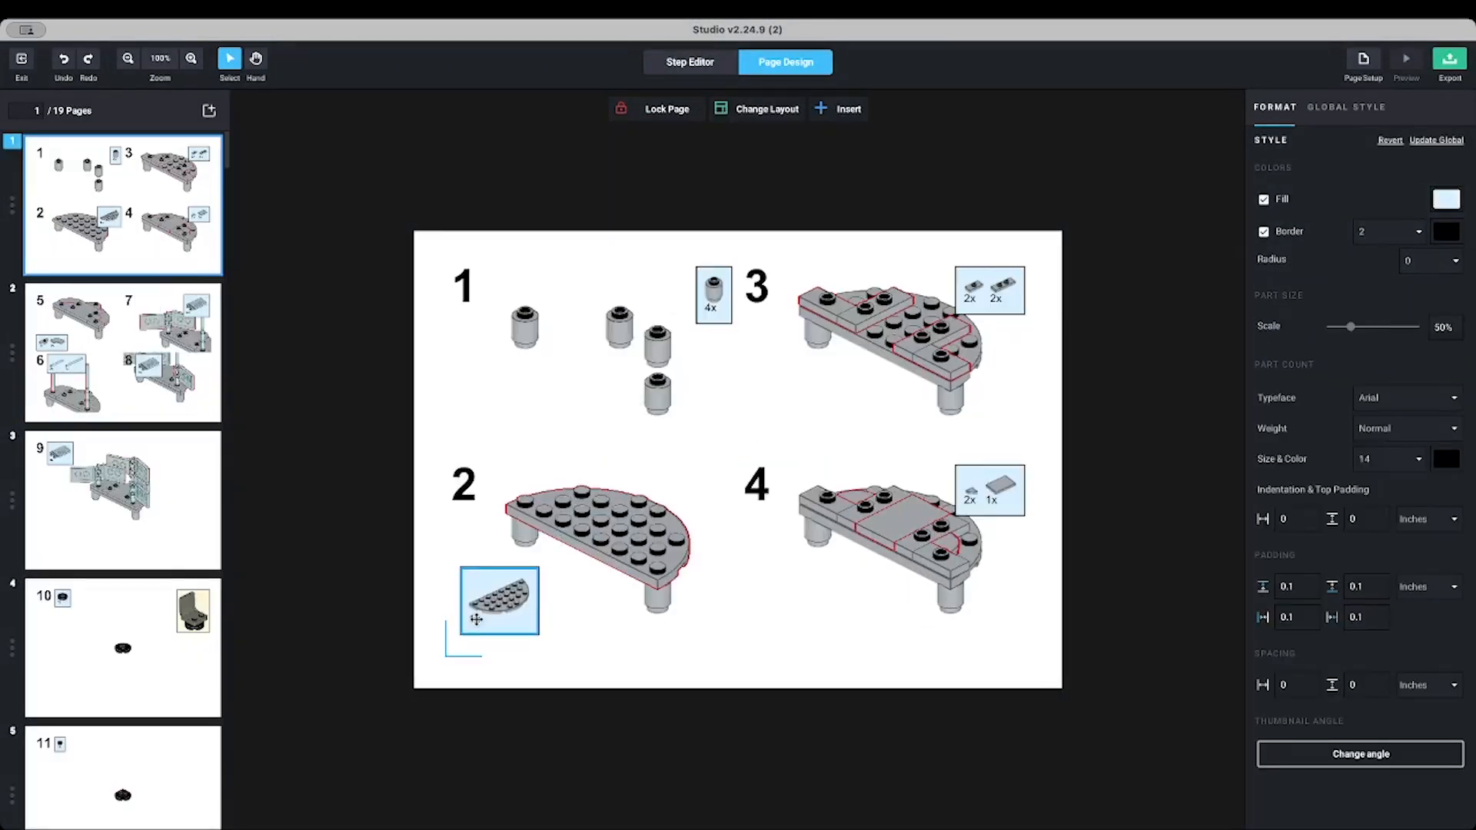
pyautogui.click(492, 615)
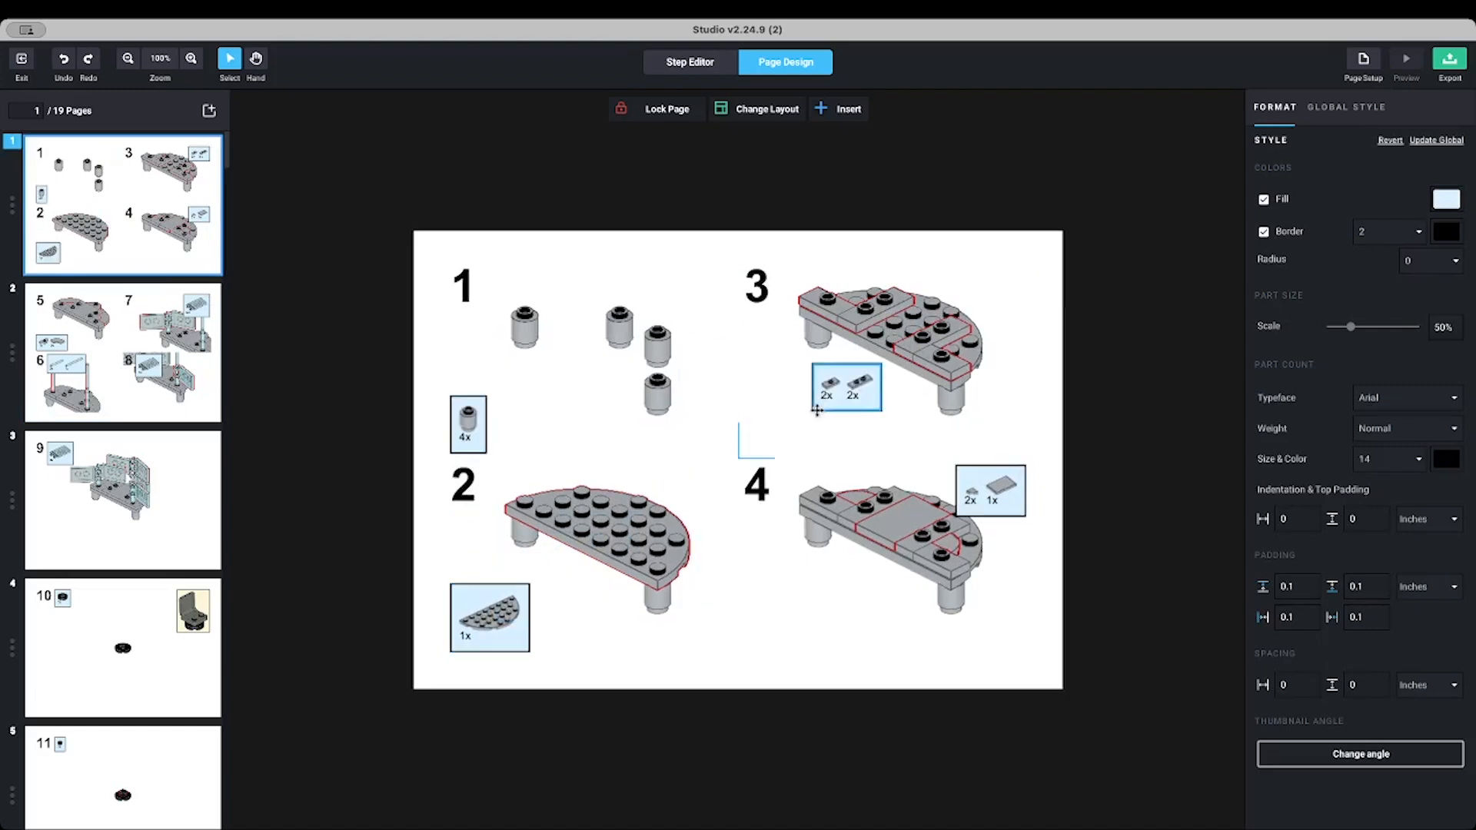
pyautogui.click(952, 486)
pyautogui.click(951, 486)
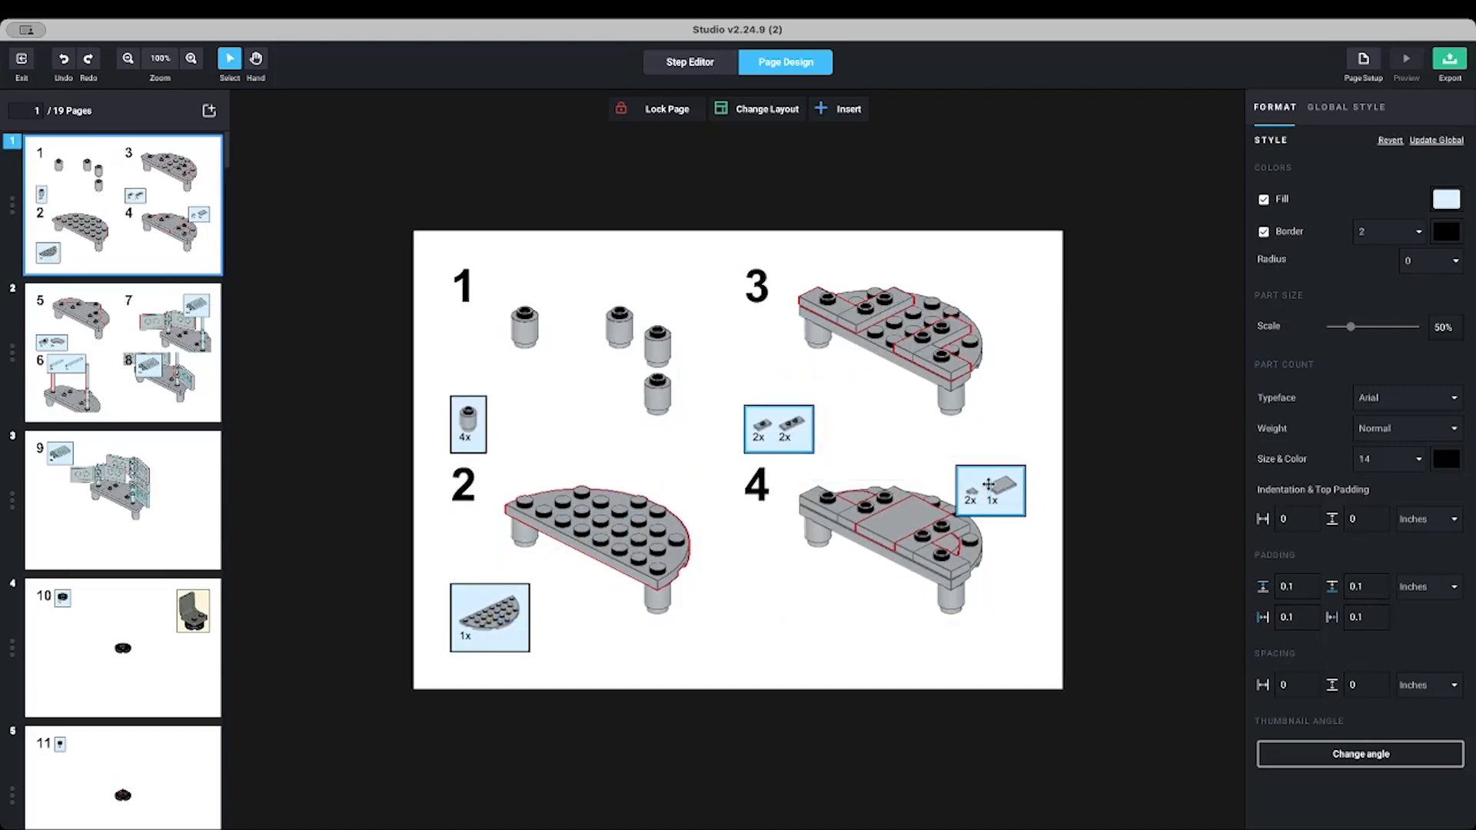
pyautogui.moveTo(952, 486); pyautogui.dragTo(764, 619)
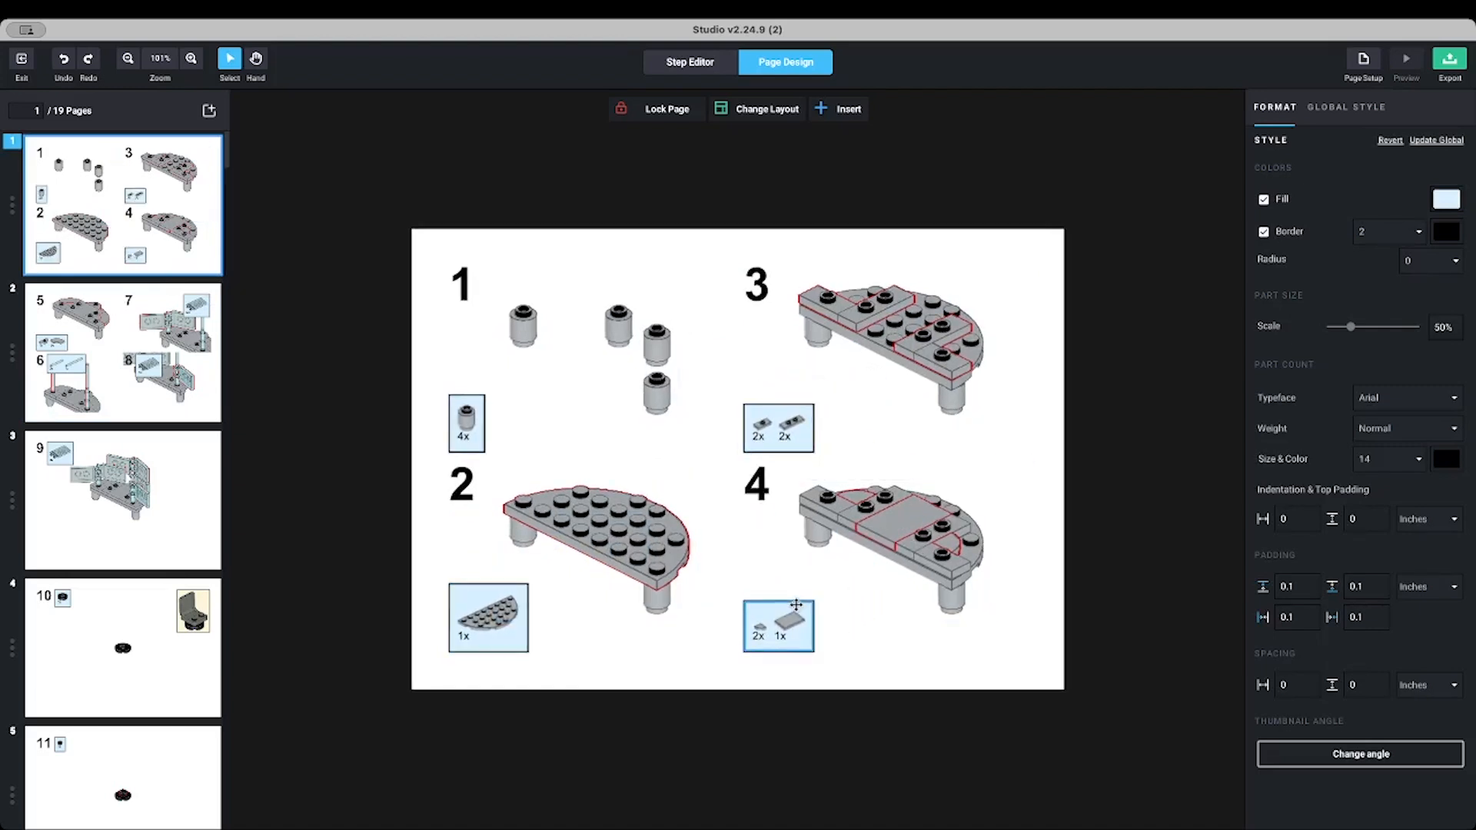
# Apply the two-column layout to page 2 only, with one building step in each column
pyautogui.press('pagedown')
pyautogui.click(611, 551)
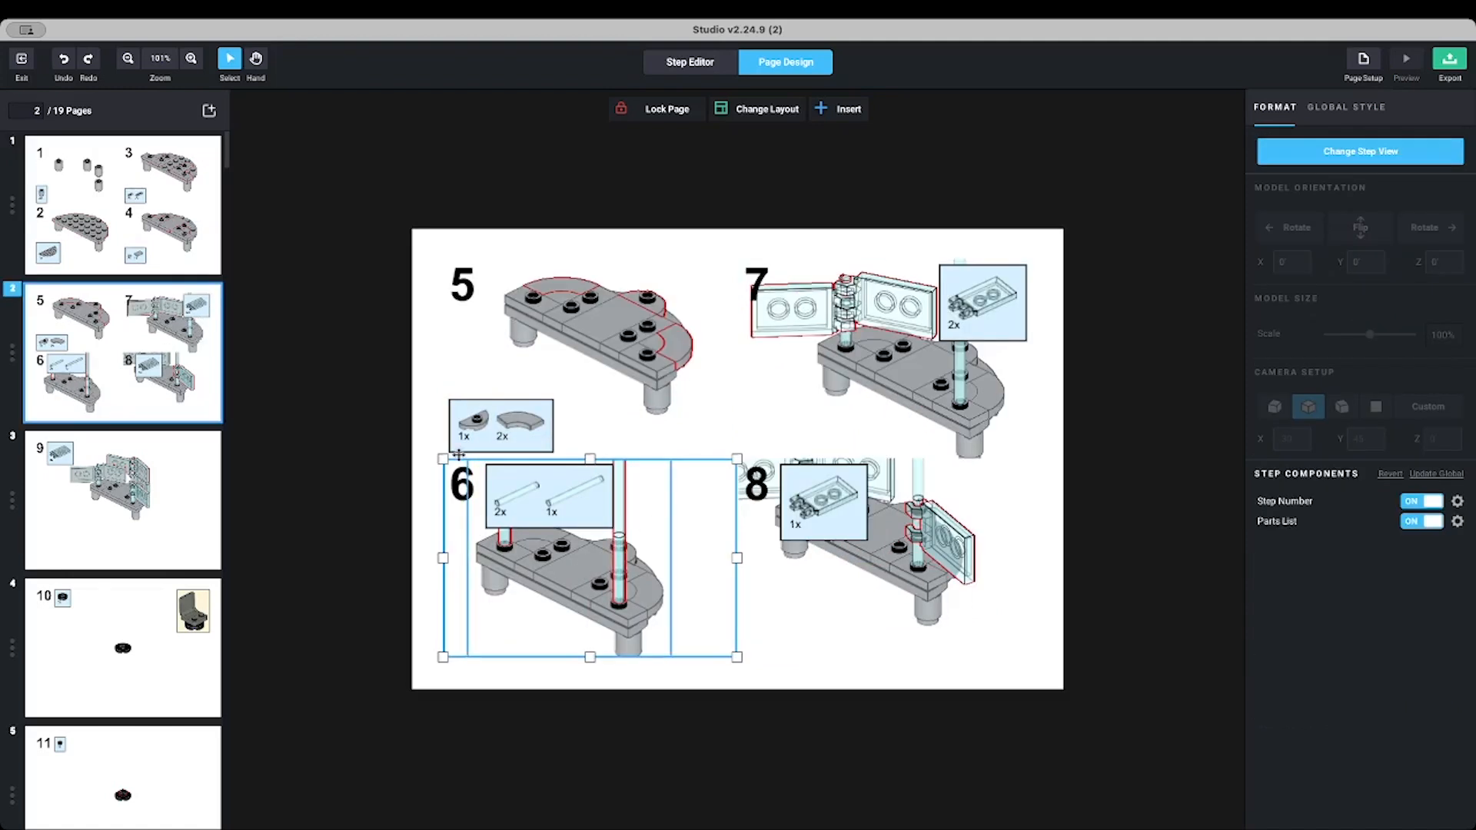
pyautogui.click(161, 246)
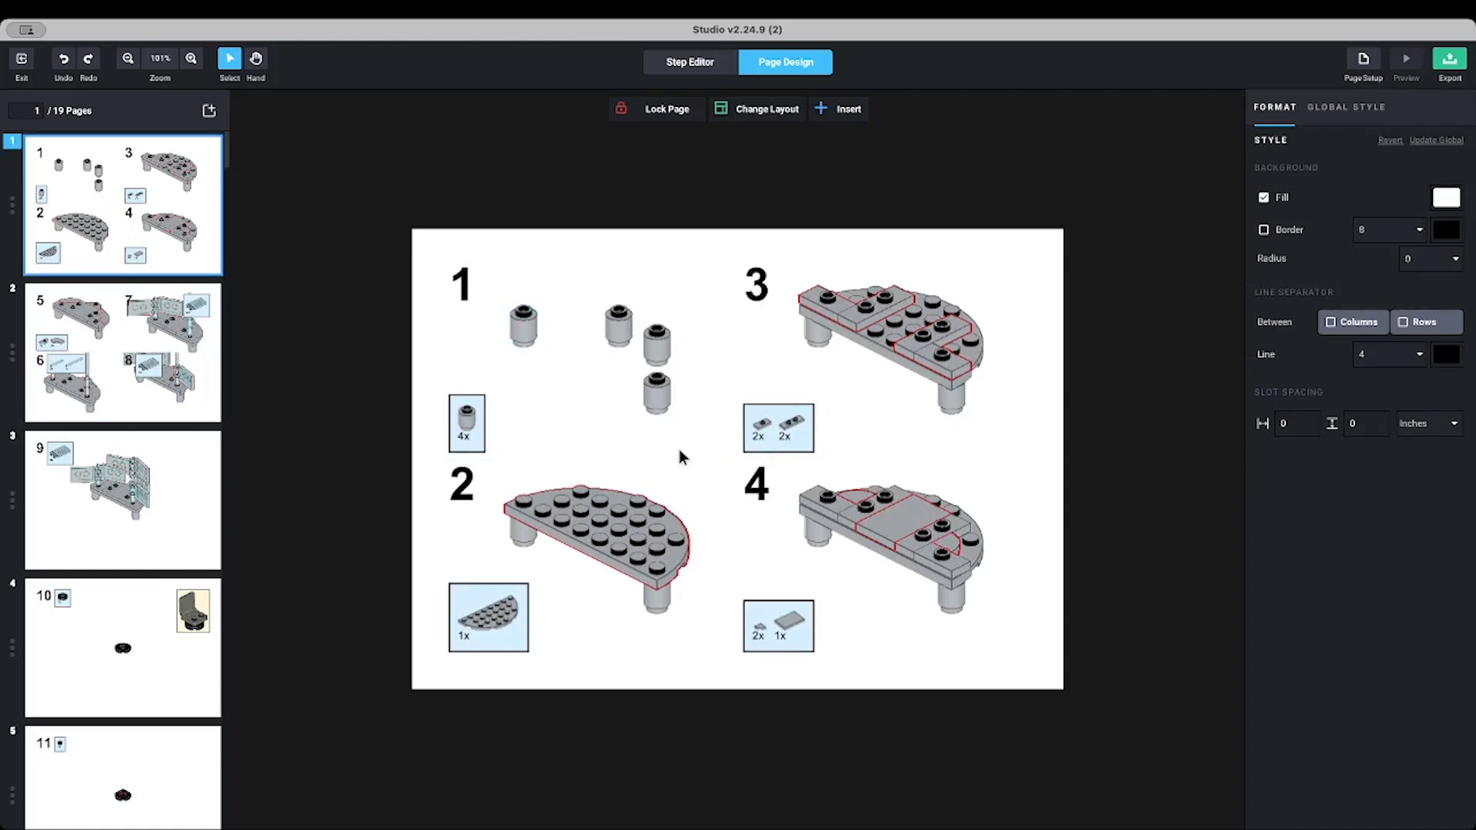
pyautogui.click(120, 367)
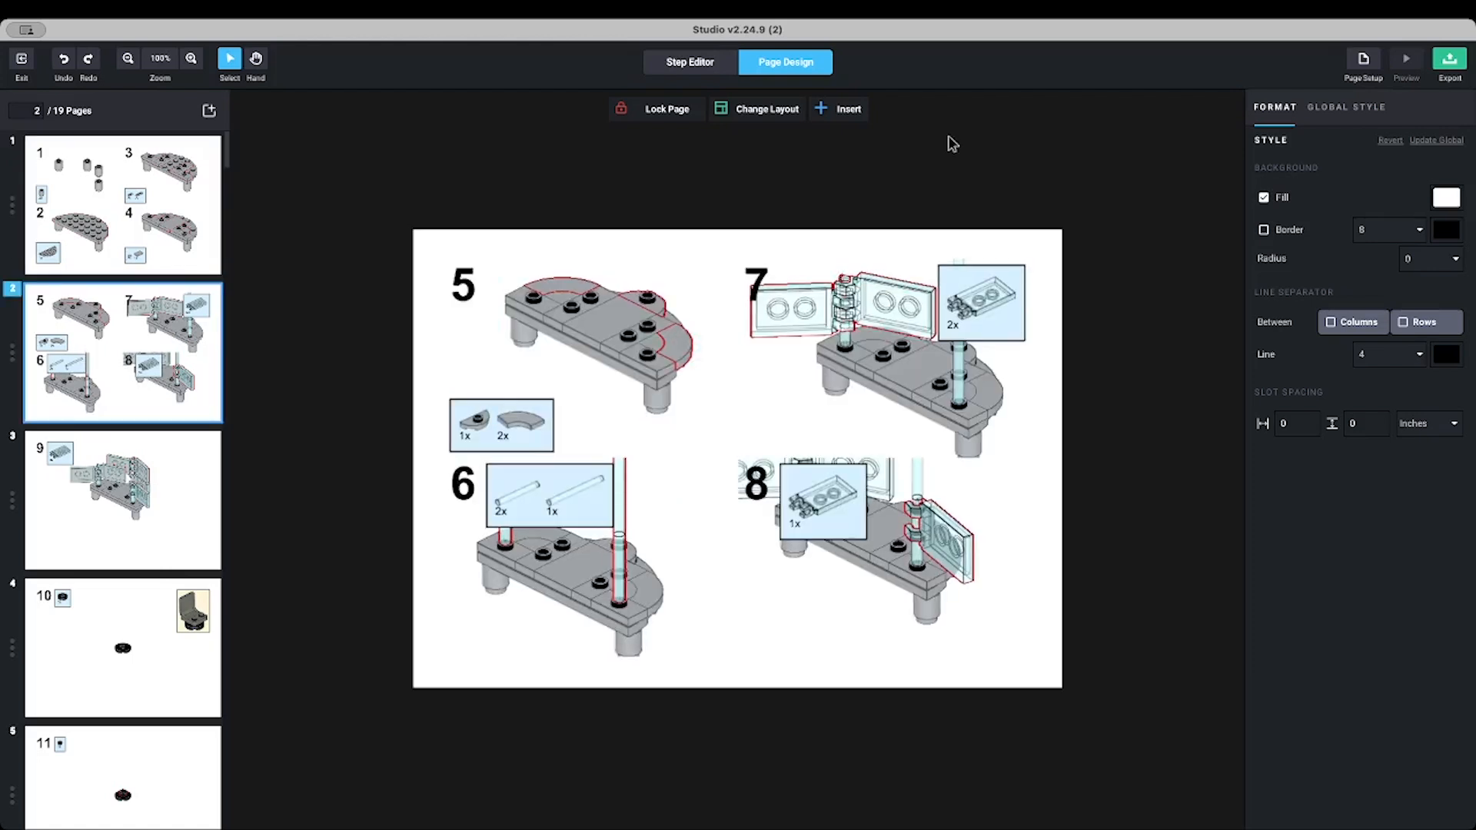
pyautogui.click(735, 108)
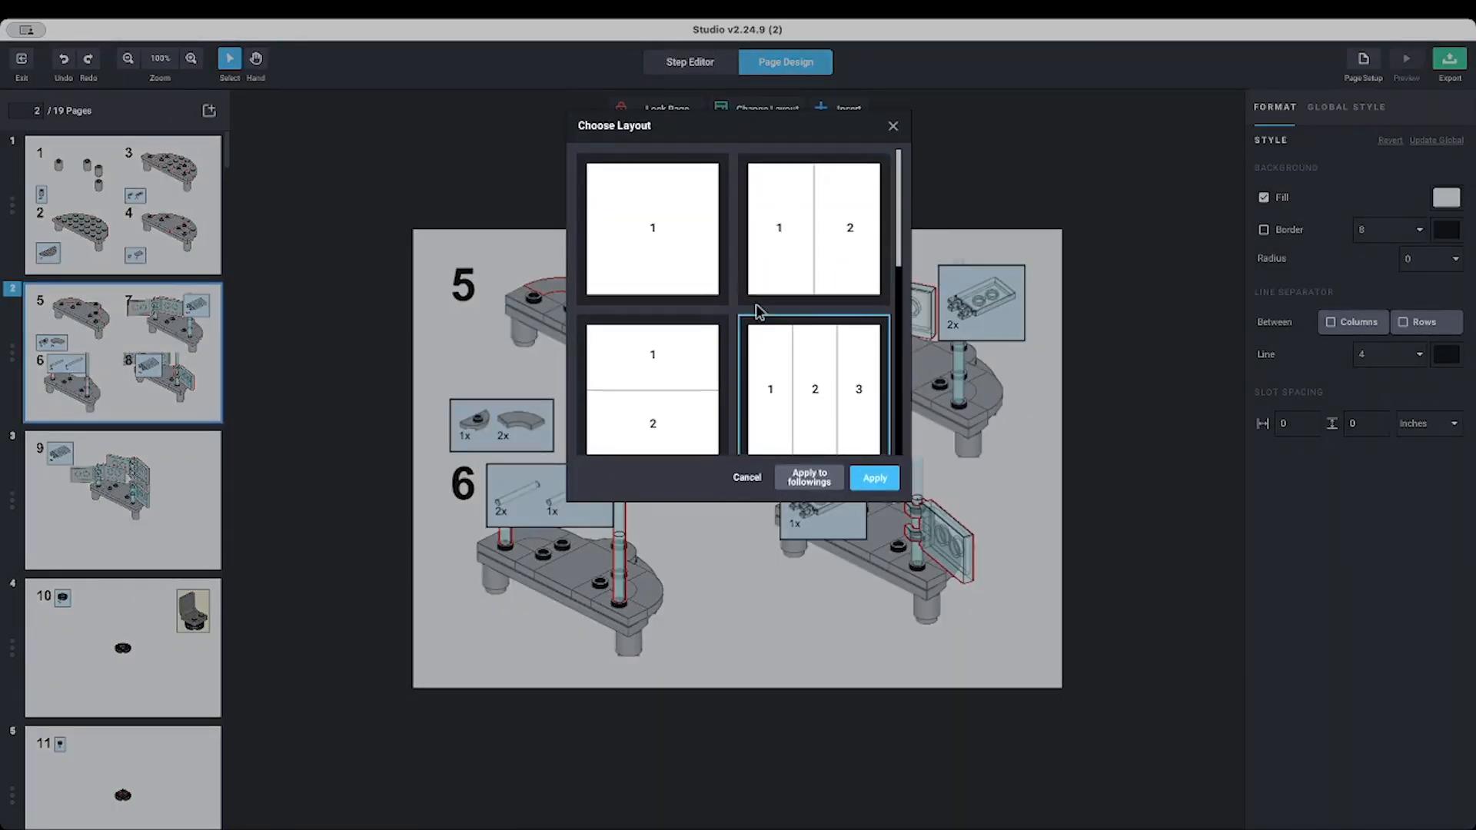
pyautogui.click(872, 480)
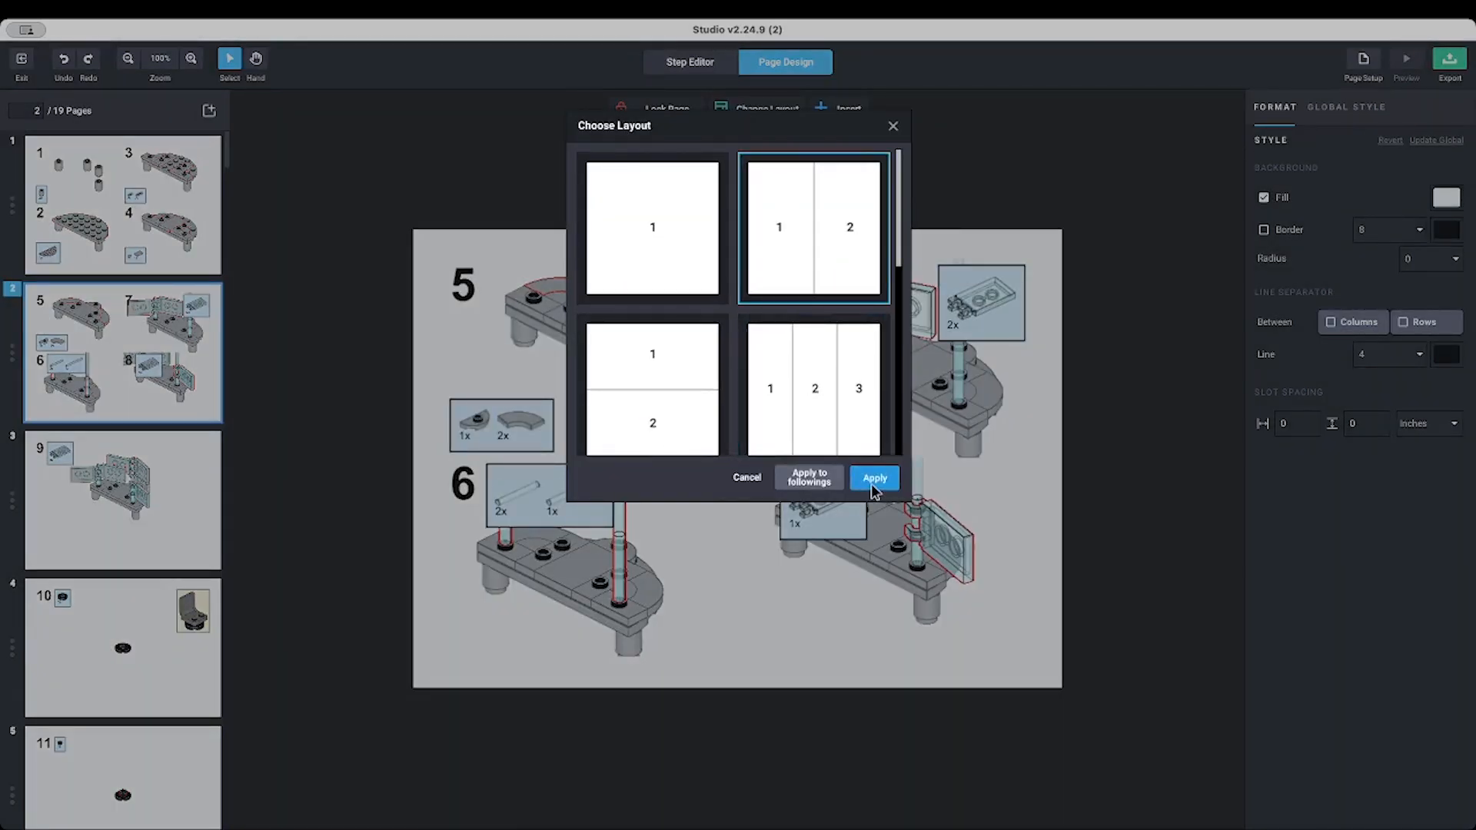
# Move step 5's parts list to the upper-right corner of its slot and shift its model slightly left and down
pyautogui.click(542, 608)
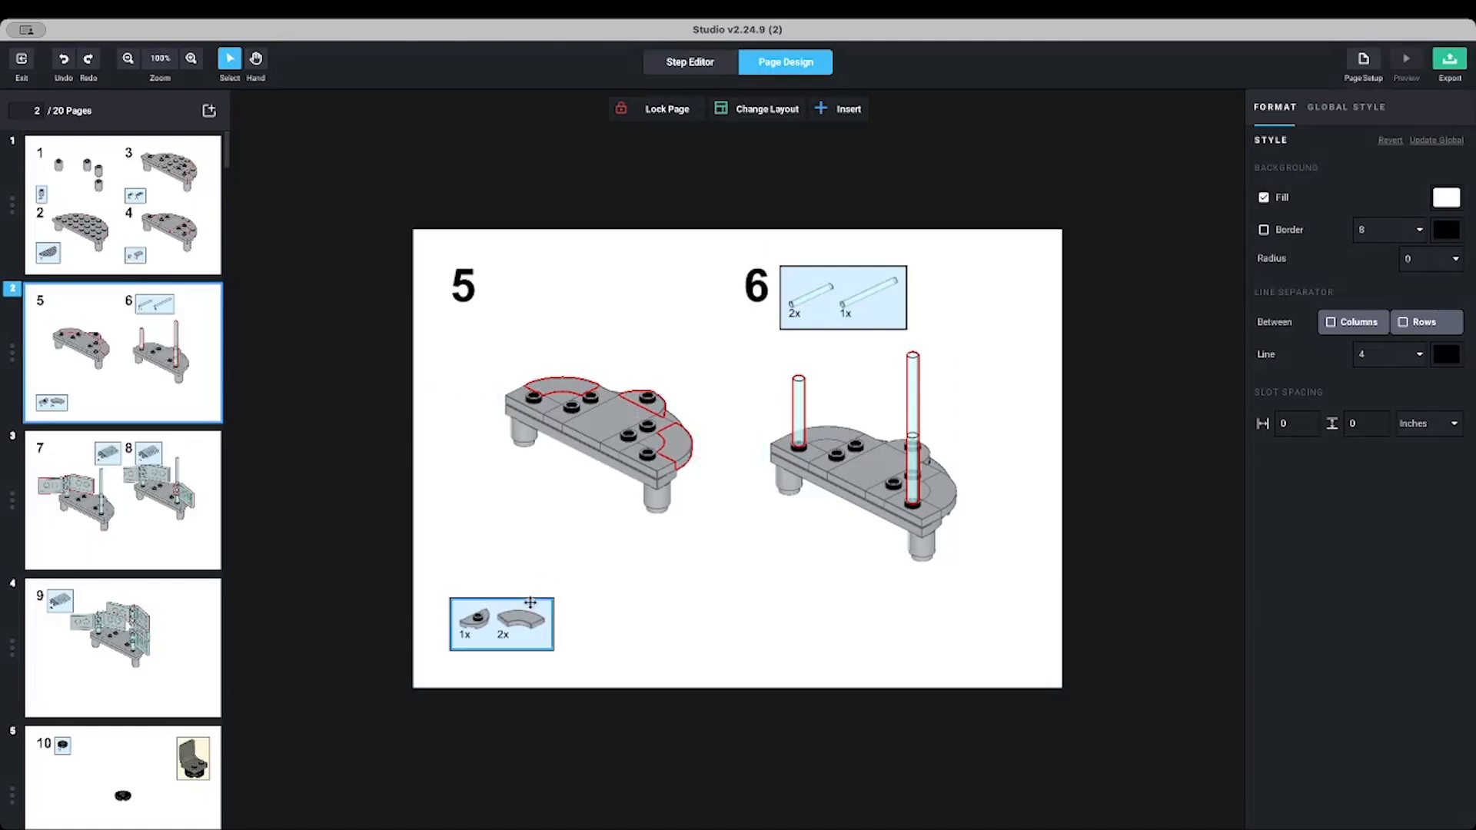
pyautogui.moveTo(542, 608); pyautogui.dragTo(706, 277)
pyautogui.click(638, 429)
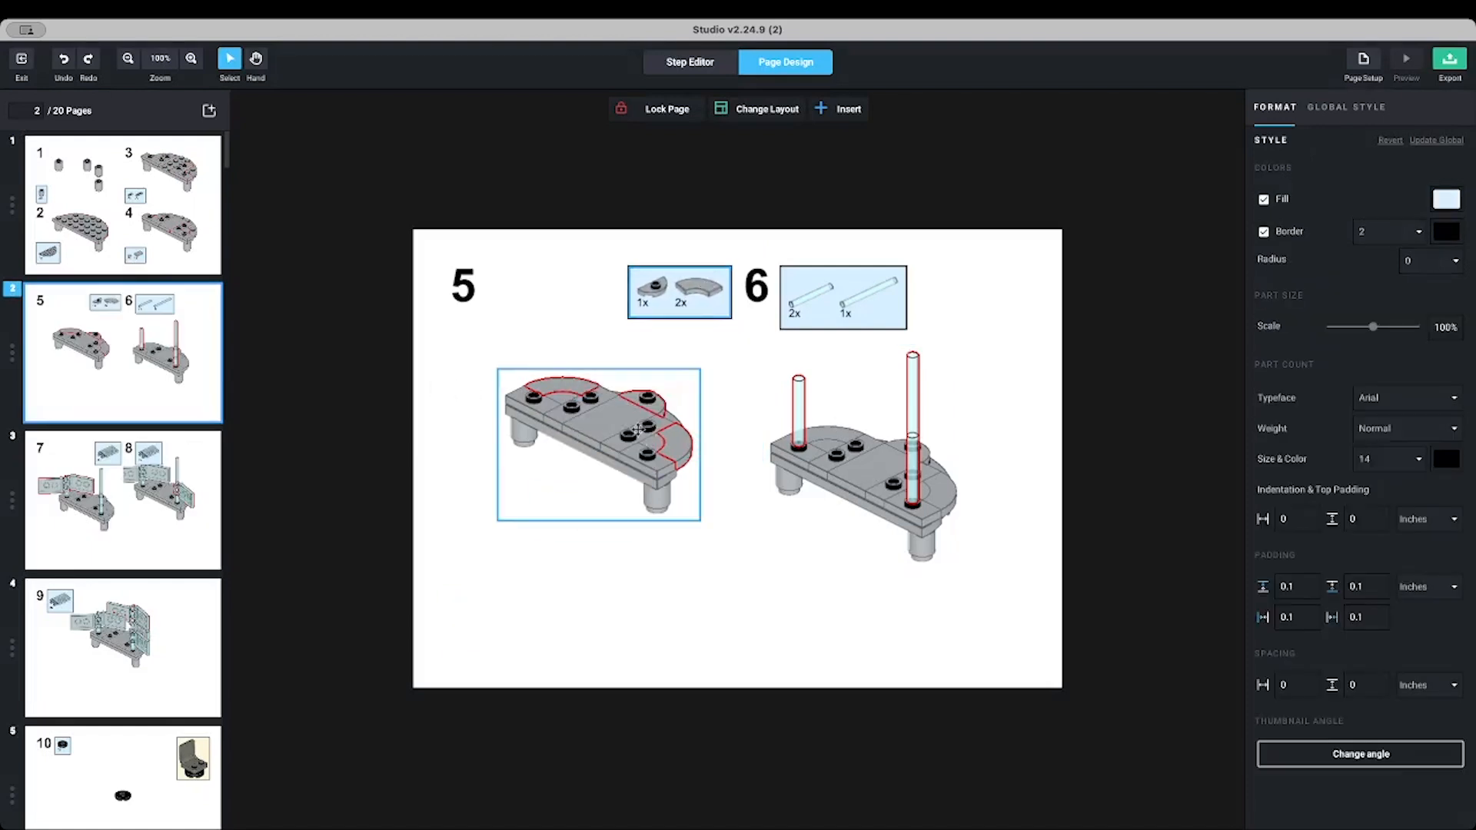
pyautogui.moveTo(628, 439)
pyautogui.mouseDown()
pyautogui.moveTo(615, 488)
pyautogui.moveTo(615, 459)
pyautogui.moveTo(644, 453)
pyautogui.moveTo(609, 453)
pyautogui.mouseUp()
# Move step 6's parts list to the upper-right corner of its slot and shift its model slightly upward
pyautogui.moveTo(806, 310); pyautogui.dragTo(924, 310)
pyautogui.click(864, 415)
pyautogui.moveTo(856, 459); pyautogui.dragTo(855, 416)
pyautogui.click(965, 379)
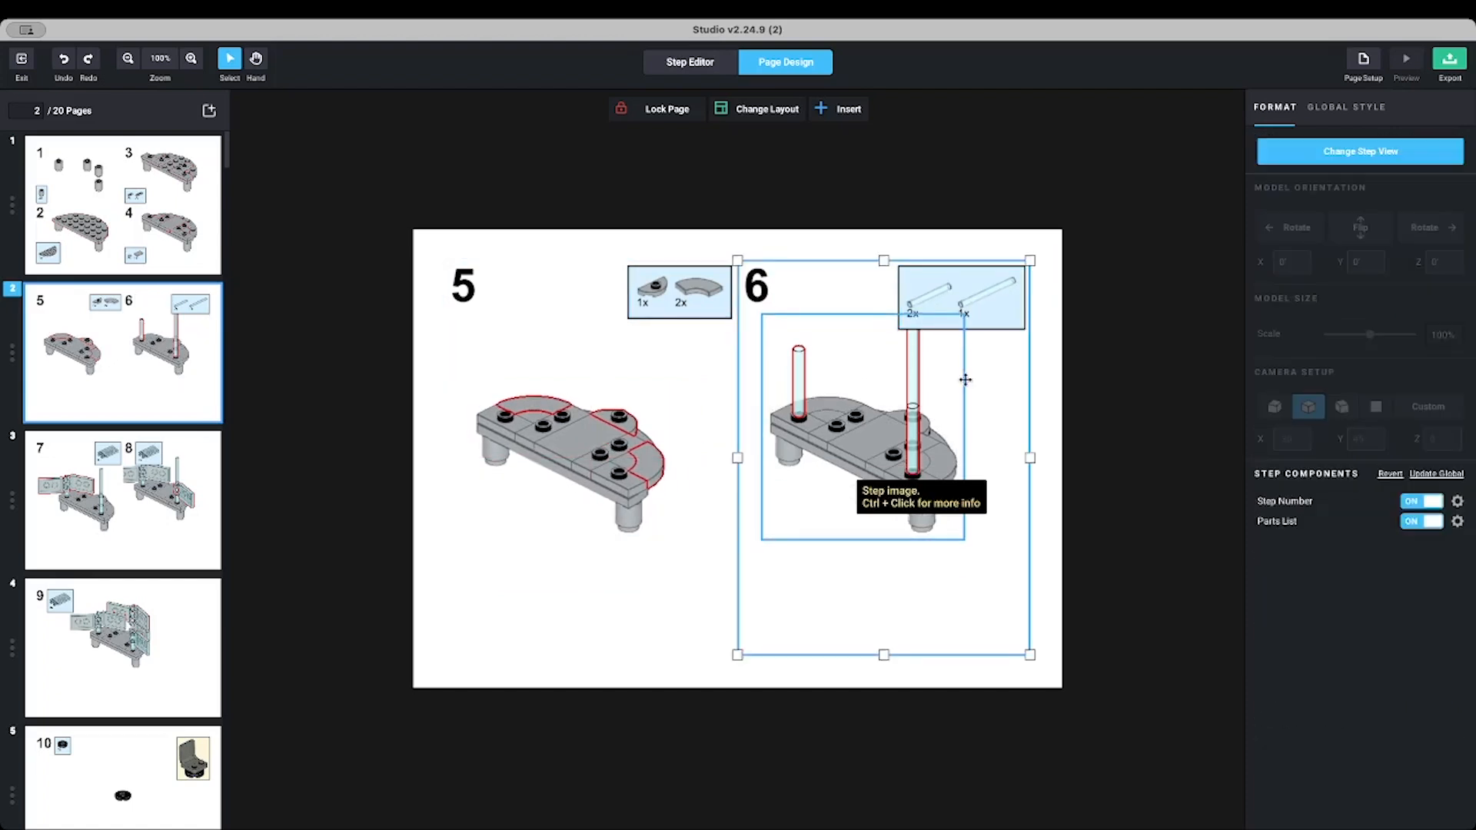
# Set the part scale of step 6's parts list to 75%
pyautogui.click(961, 300)
pyautogui.doubleClick(1446, 327)
pyautogui.write('75')
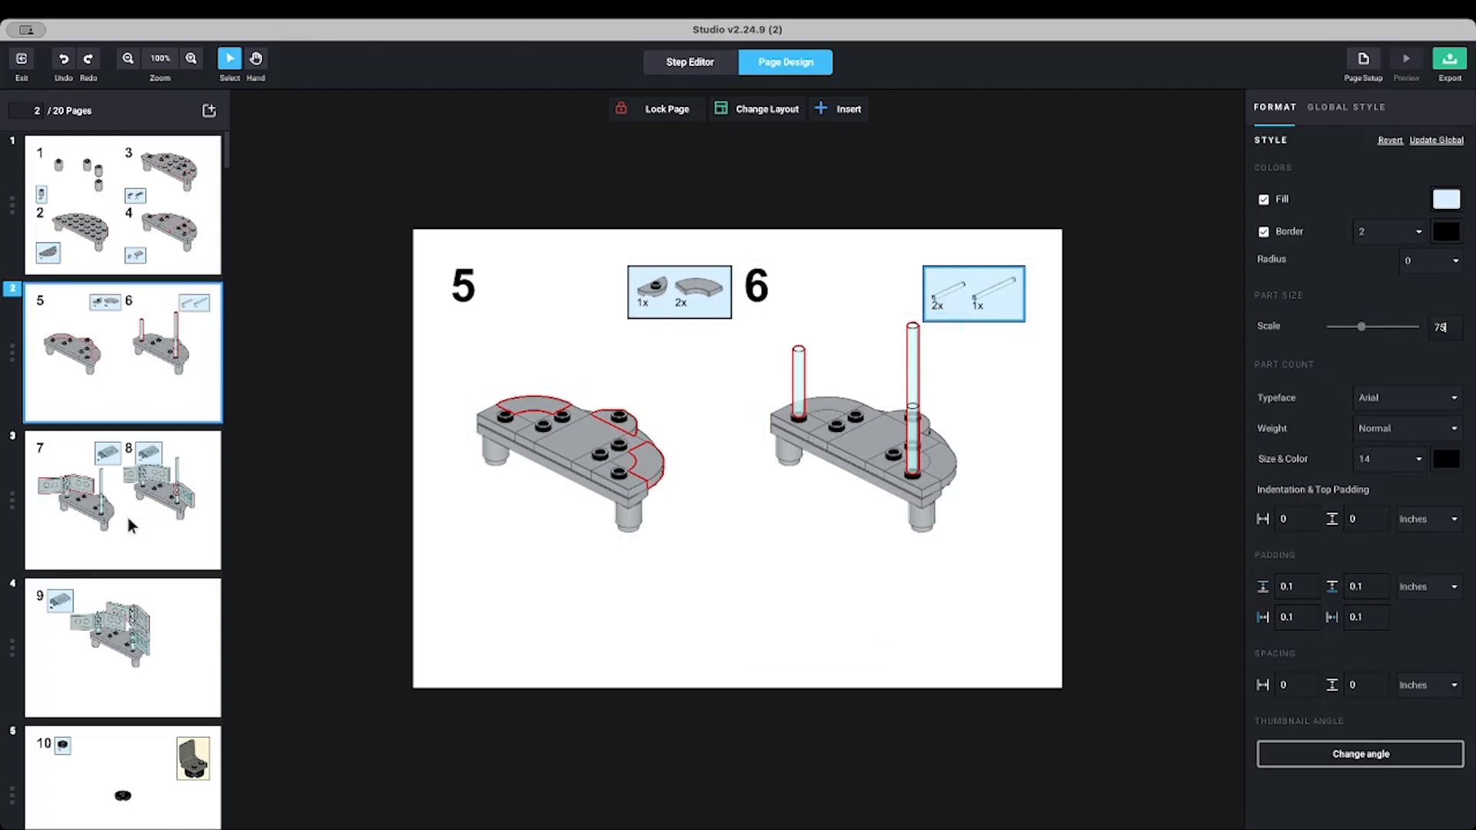
# On page 3, align the step 7 and 8 models within their slots and move step 8's parts list to the upper-right corner
pyautogui.click(128, 518)
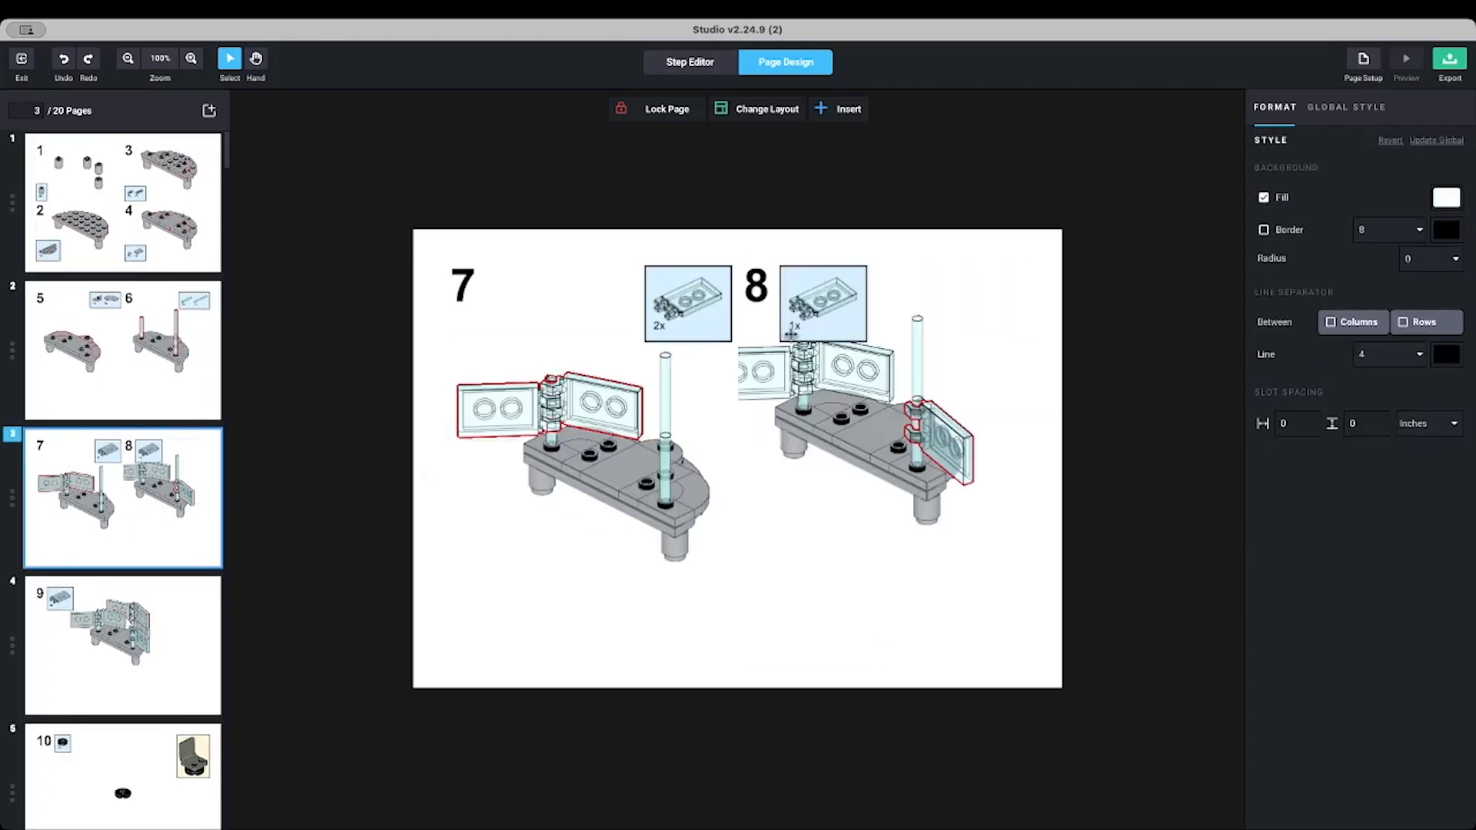
pyautogui.moveTo(844, 419); pyautogui.dragTo(899, 460)
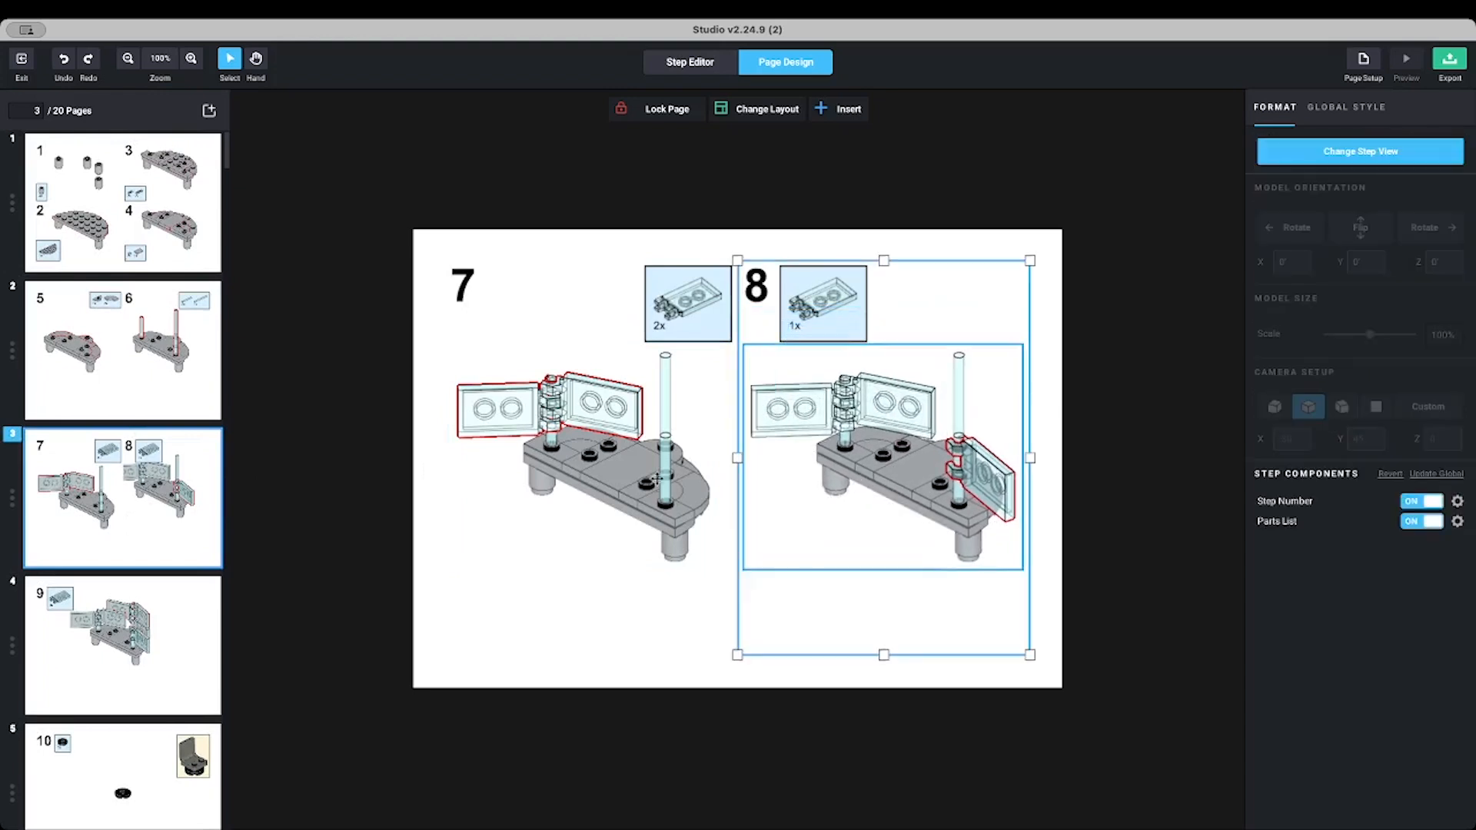
pyautogui.moveTo(657, 478); pyautogui.dragTo(615, 462)
pyautogui.click(550, 442)
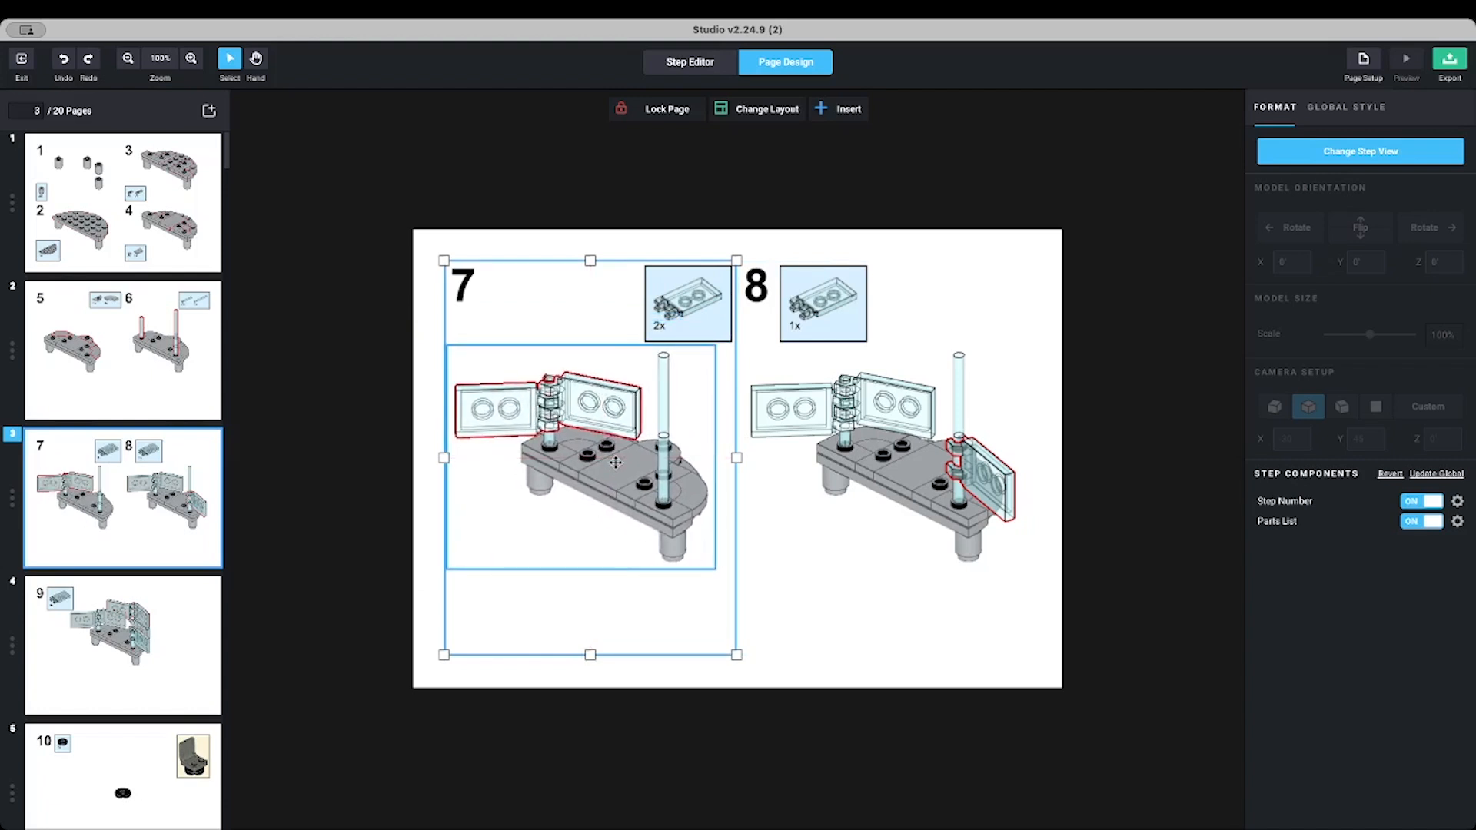
pyautogui.moveTo(903, 464)
pyautogui.mouseDown()
pyautogui.moveTo(878, 473)
pyautogui.moveTo(901, 462)
pyautogui.mouseUp()
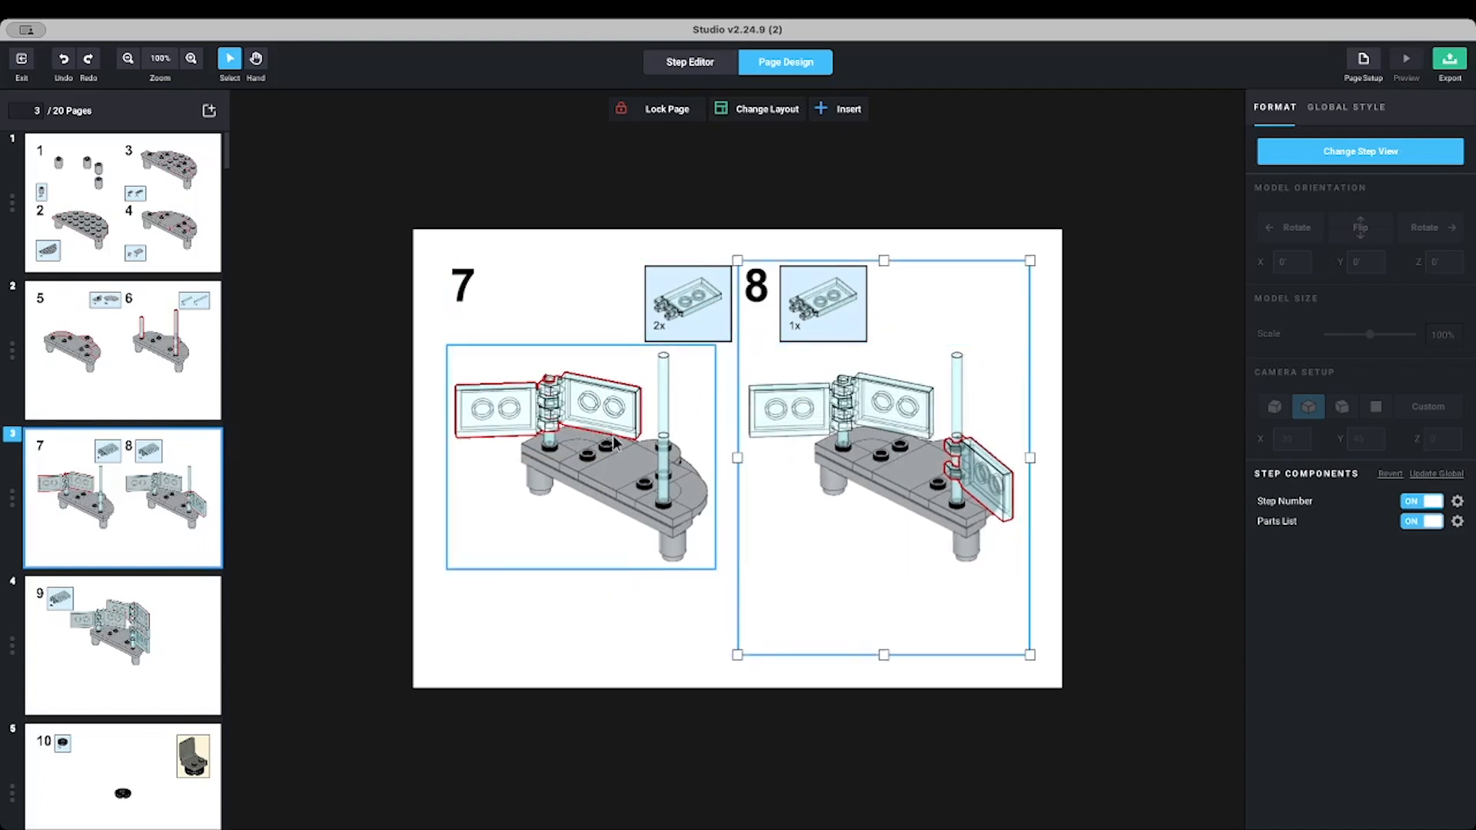
pyautogui.moveTo(833, 317); pyautogui.dragTo(988, 315)
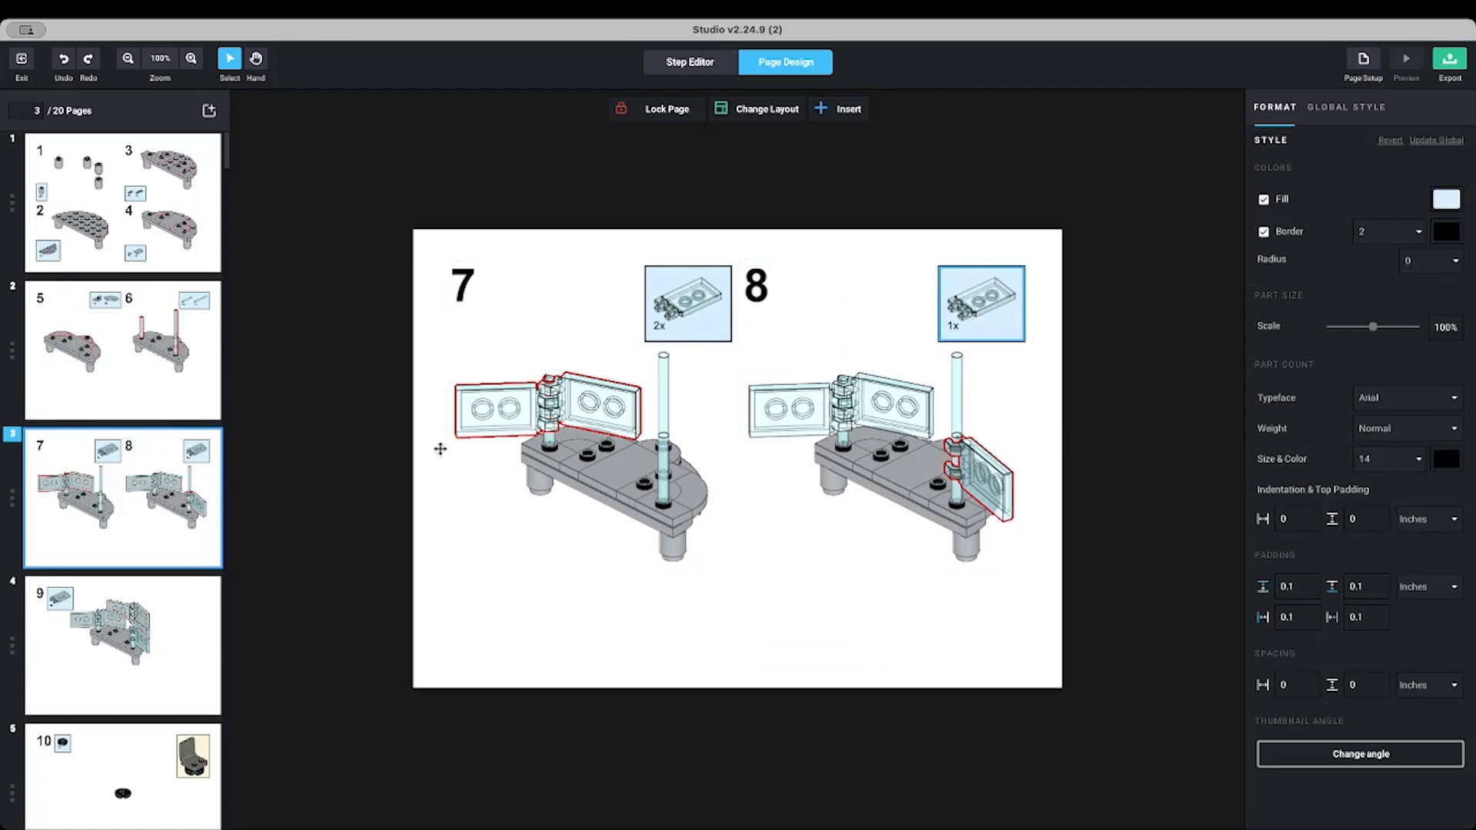
# On page 4, shift step 9's model slightly right and down and move its parts list to the page's upper-right corner
pyautogui.click(129, 638)
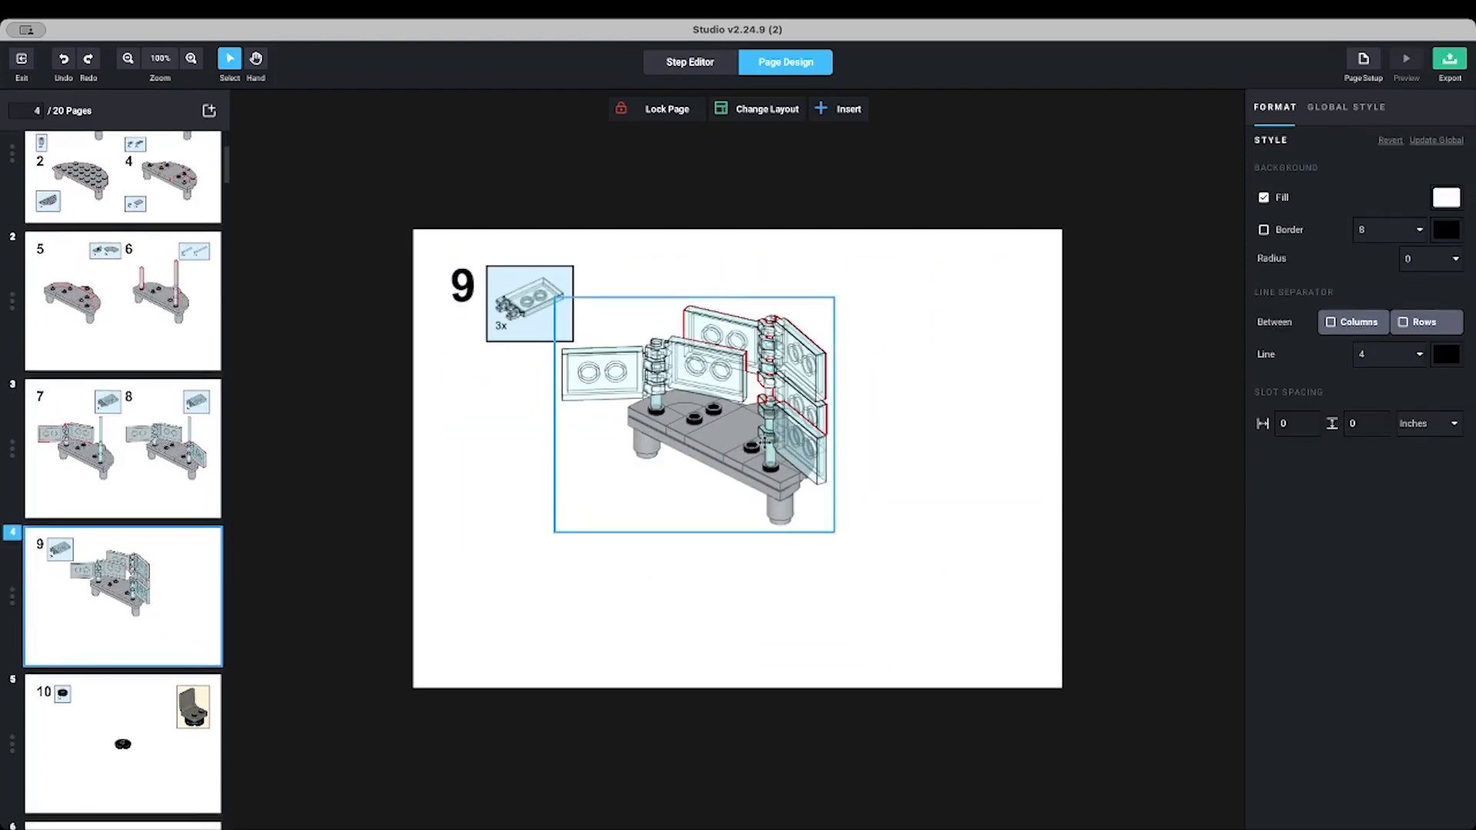
pyautogui.moveTo(750, 448); pyautogui.dragTo(783, 486)
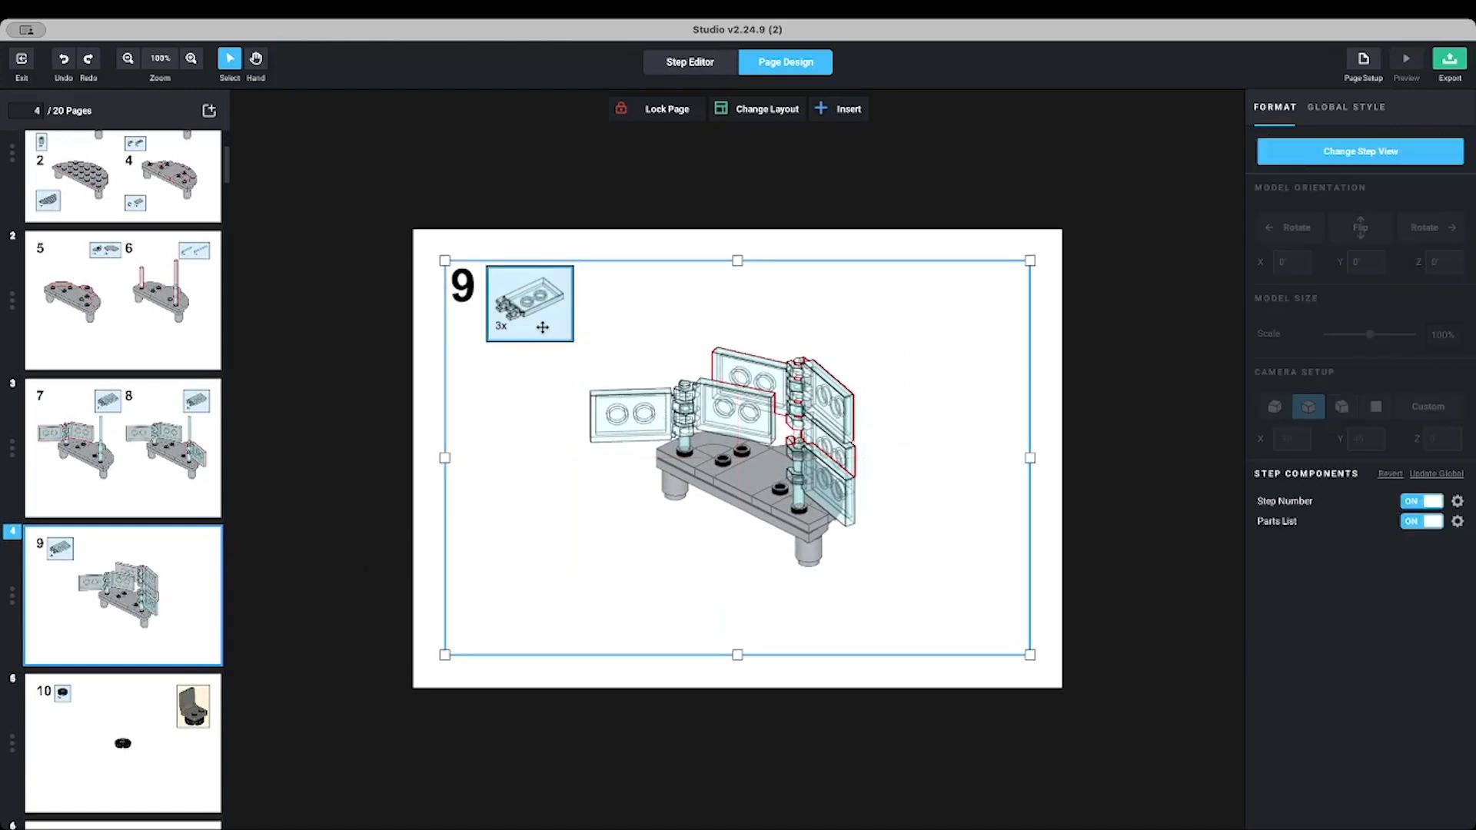
pyautogui.moveTo(576, 326); pyautogui.dragTo(959, 330)
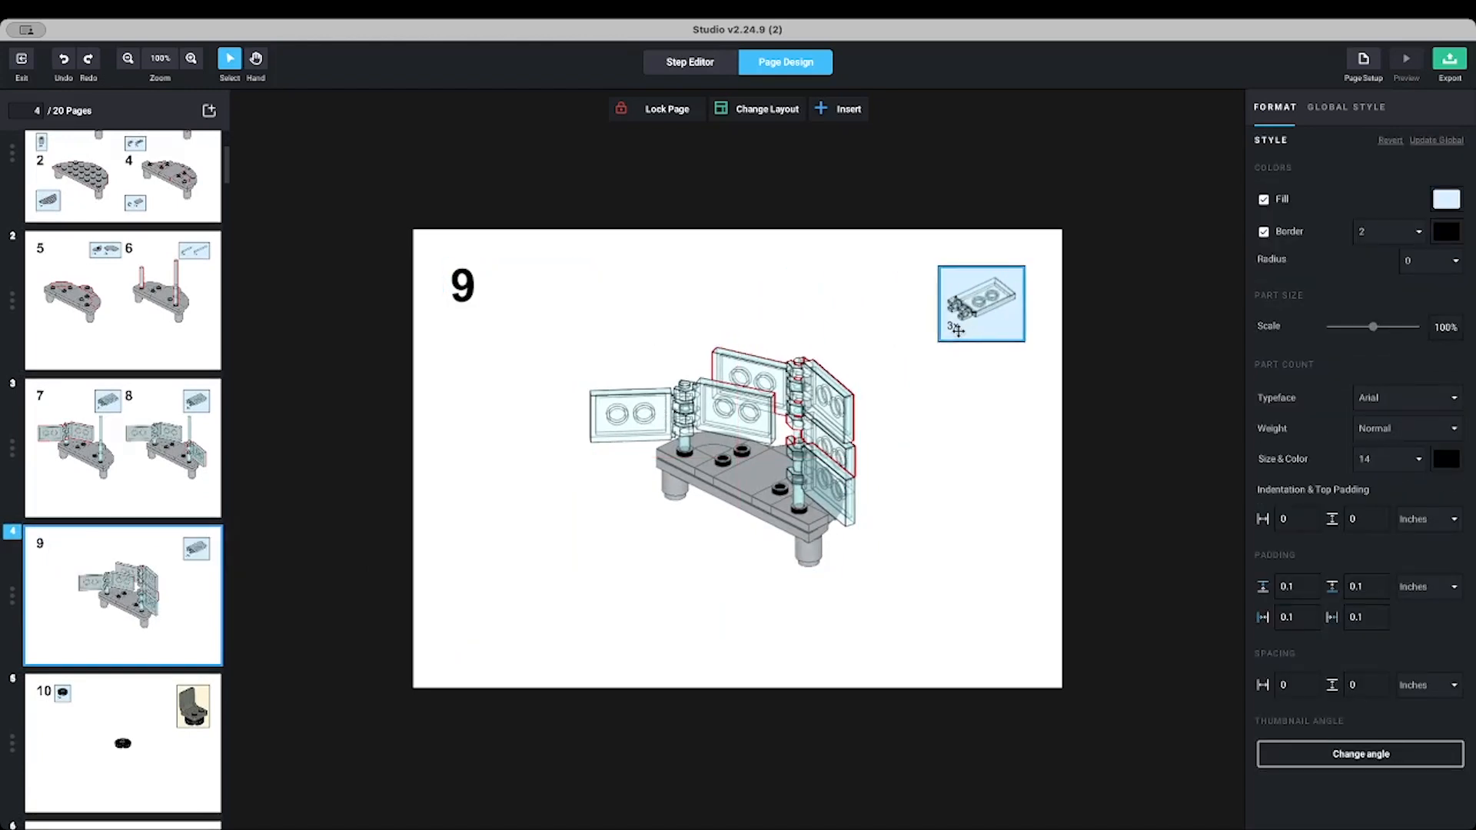
# Try rotating step 9's model through a full turn in 90° increments and cancel the step view change
pyautogui.click(736, 449)
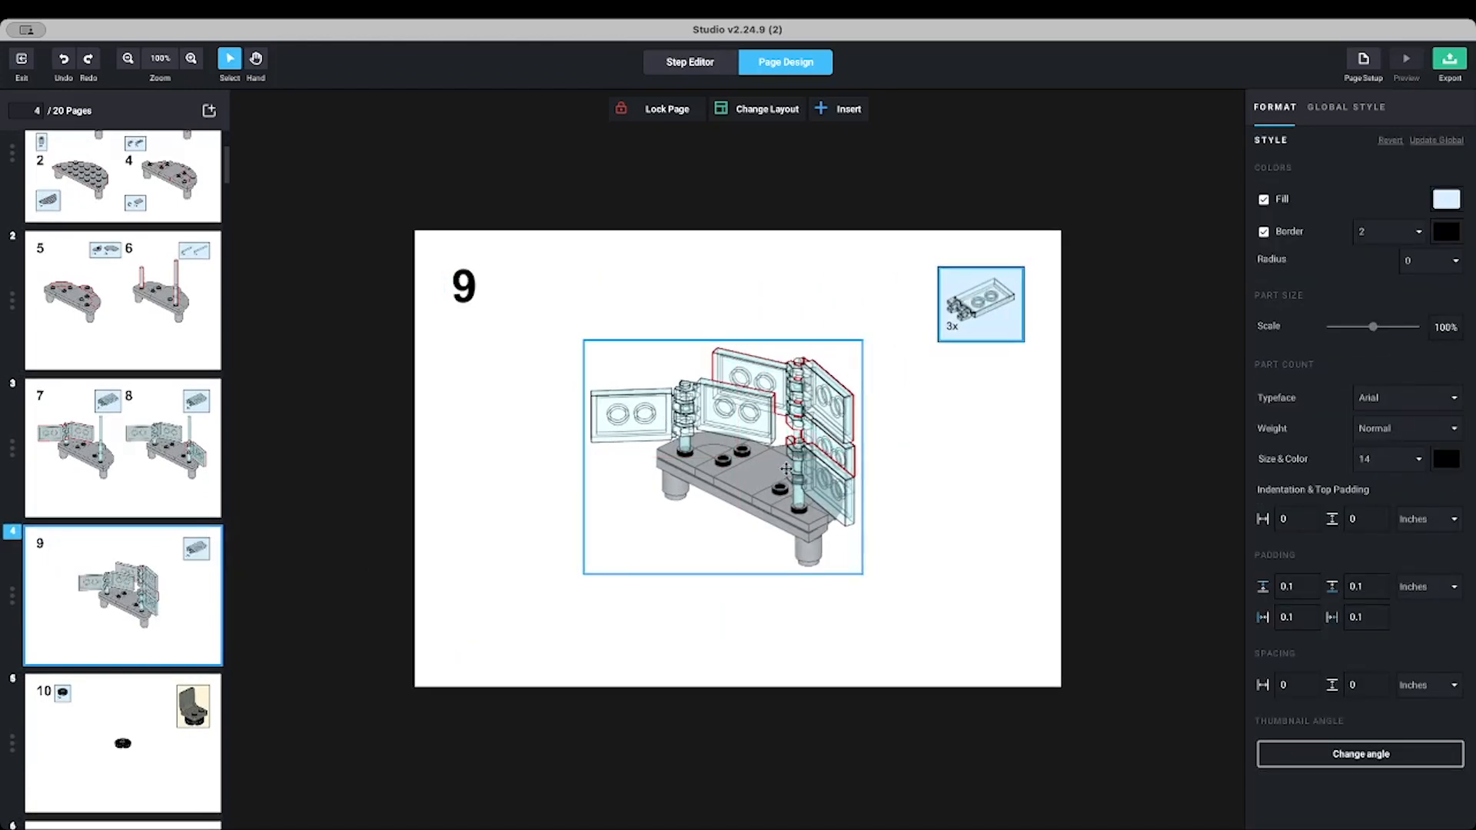
pyautogui.click(786, 467)
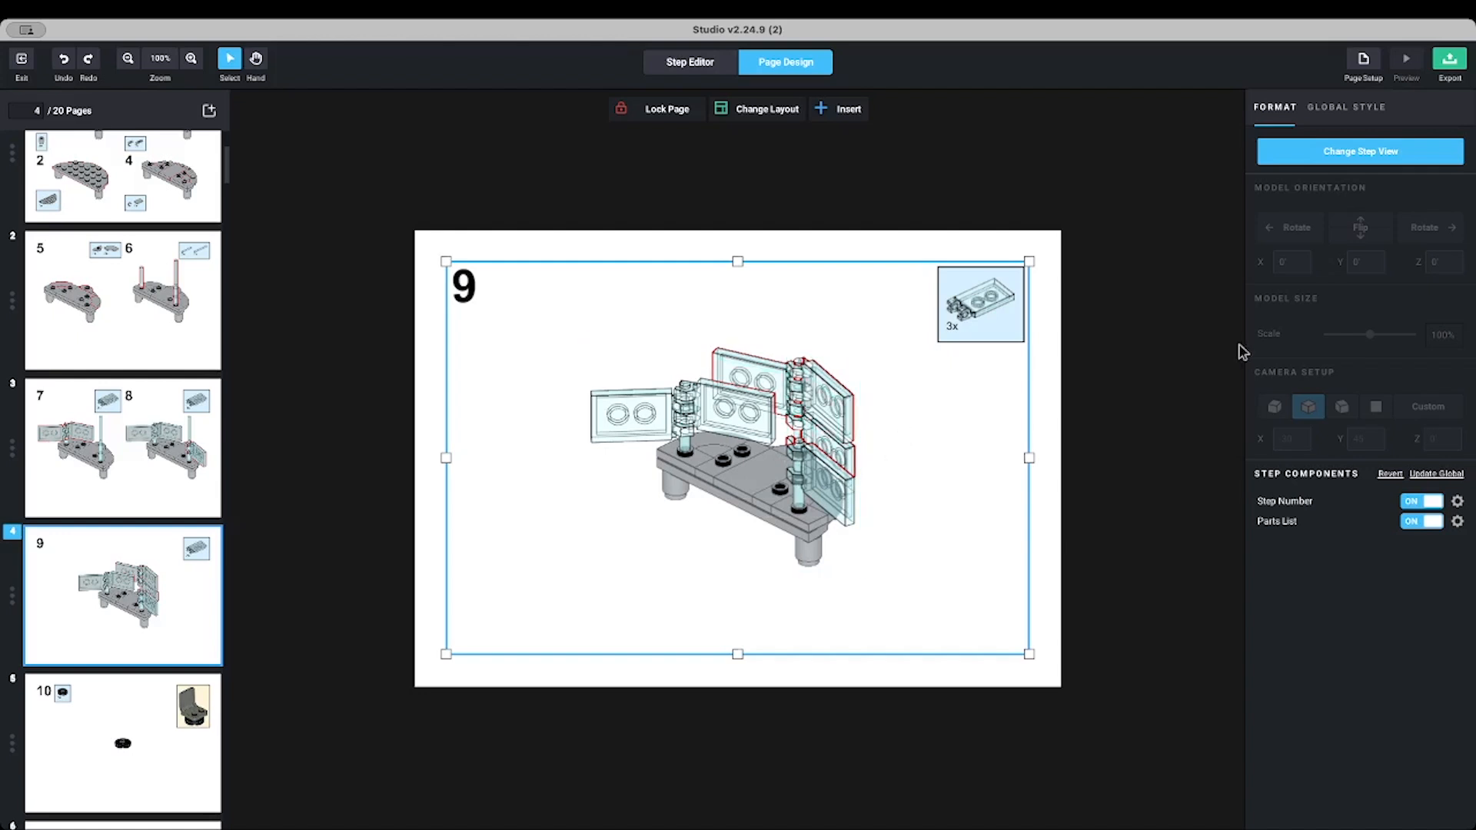
pyautogui.click(1340, 160)
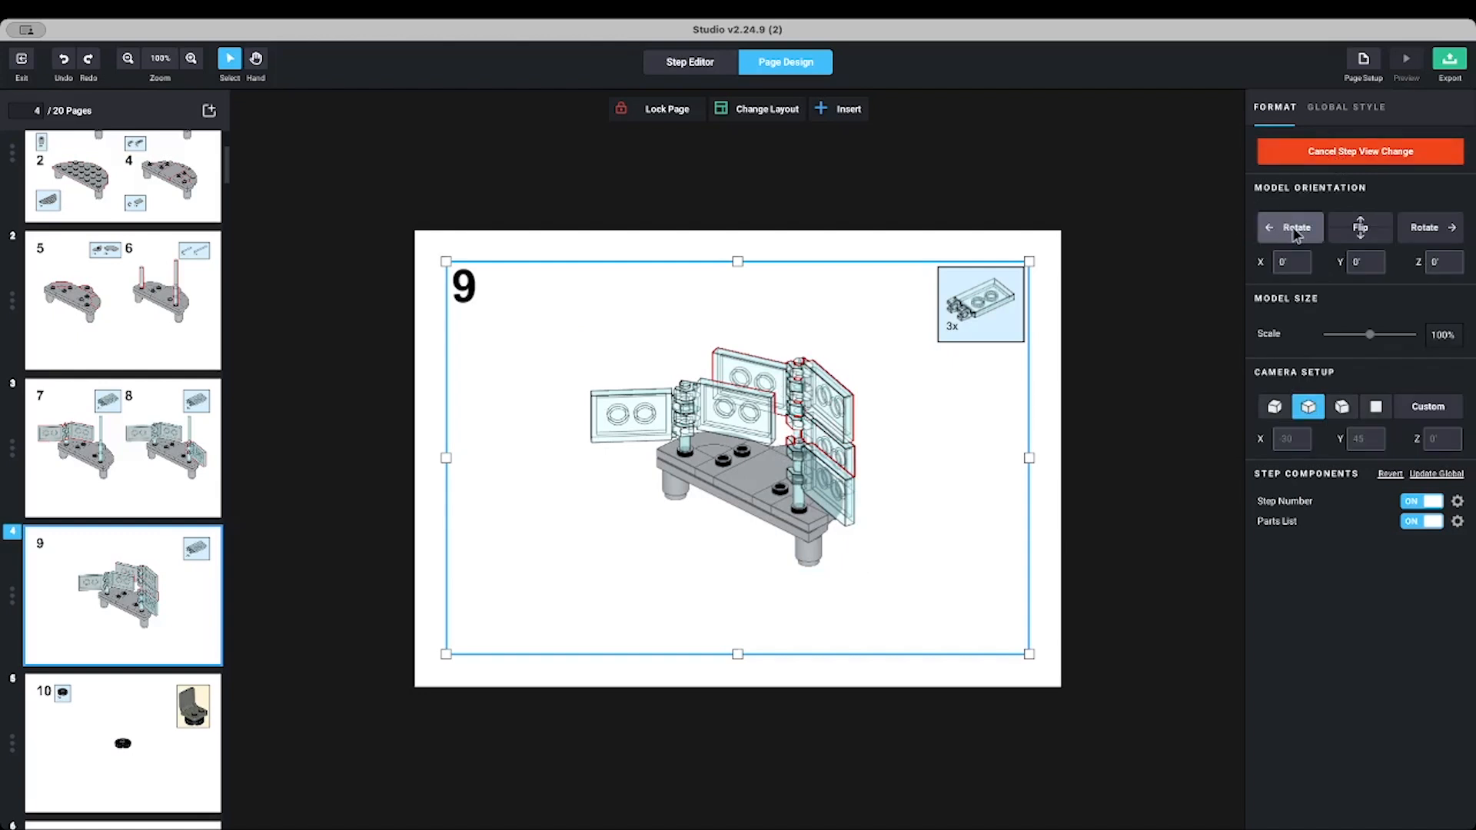
pyautogui.click(1296, 227)
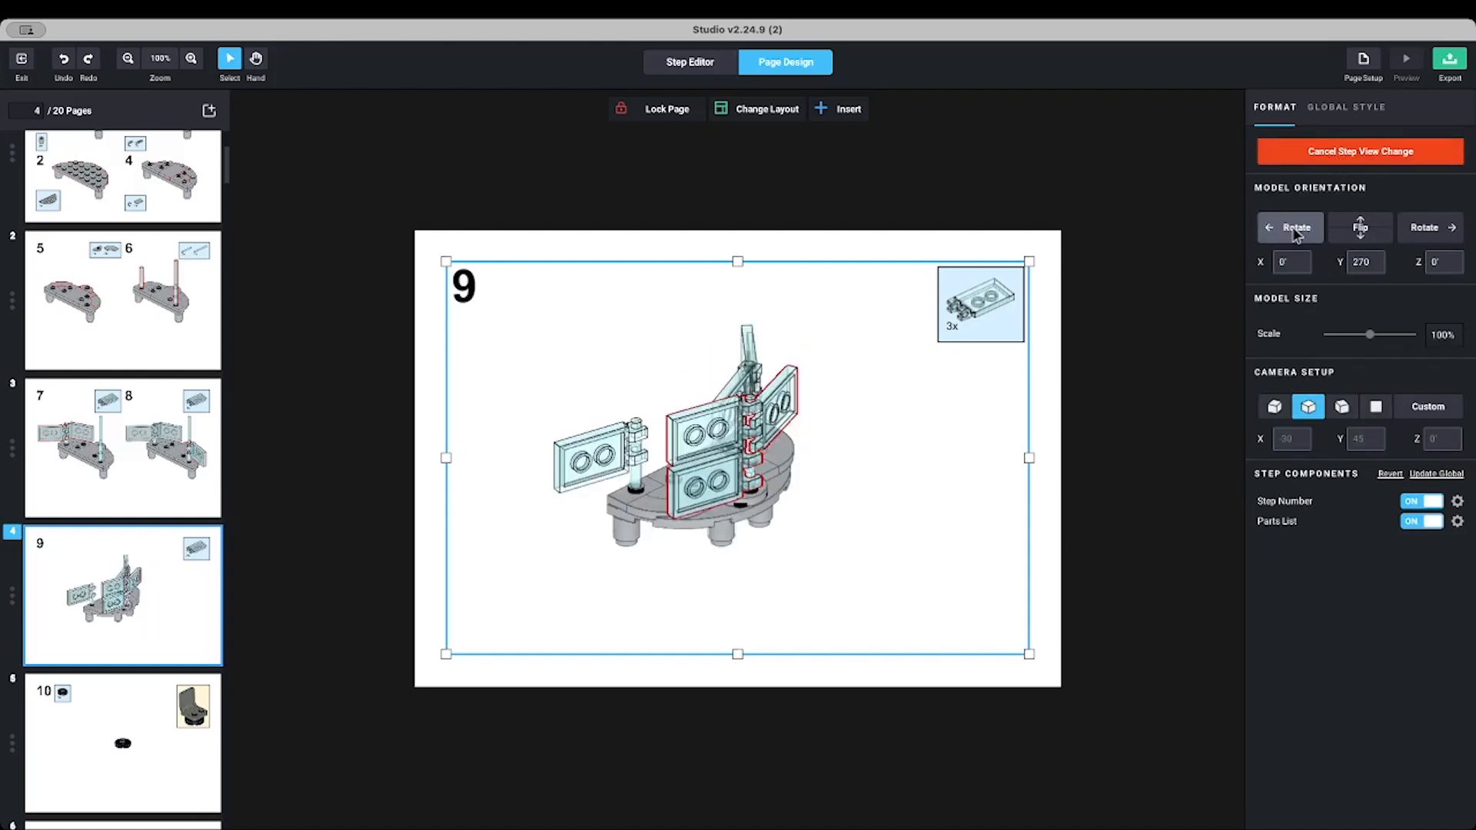
pyautogui.click(1296, 228)
pyautogui.click(1296, 228)
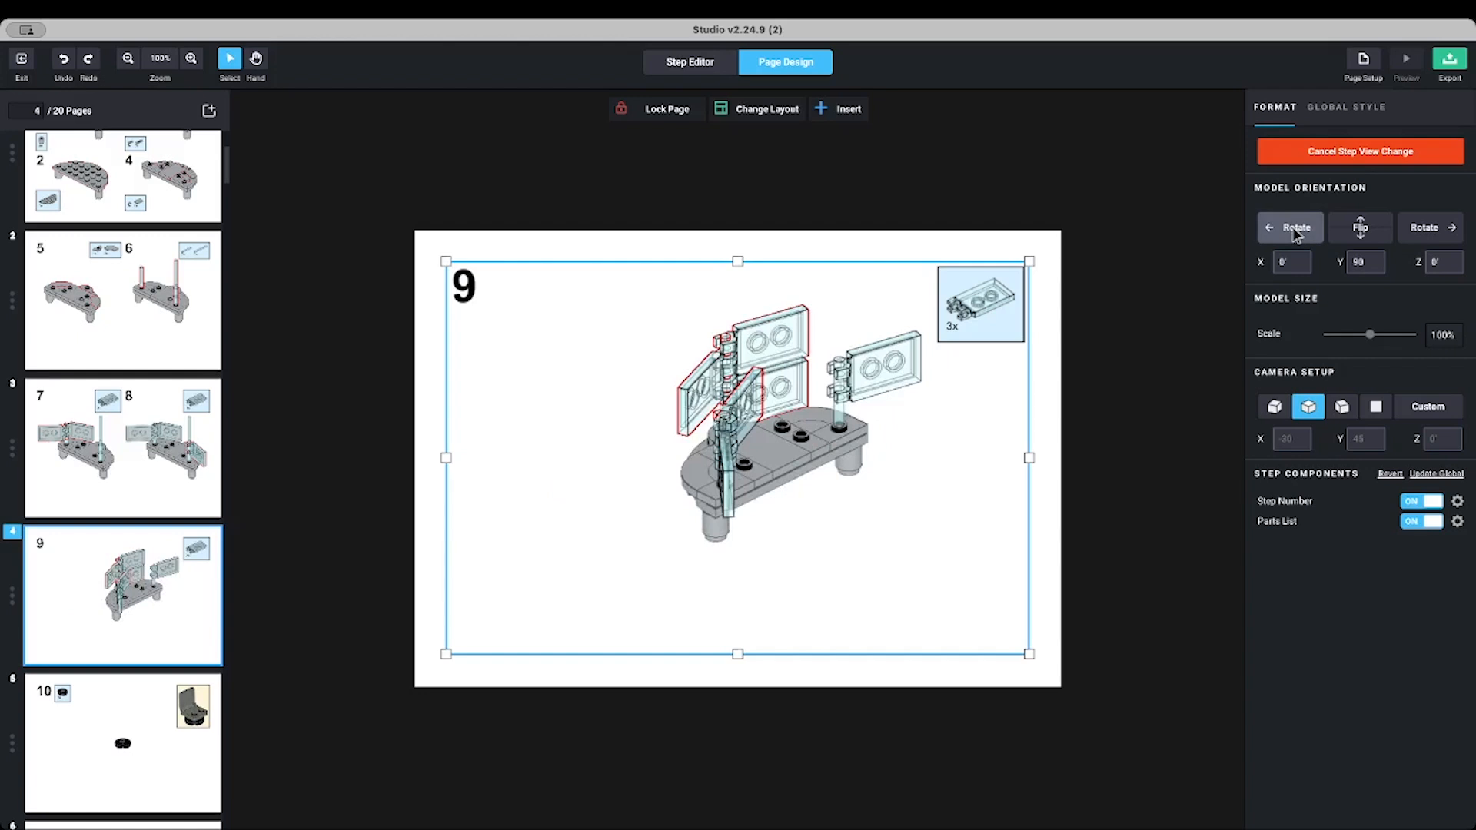
pyautogui.click(1296, 228)
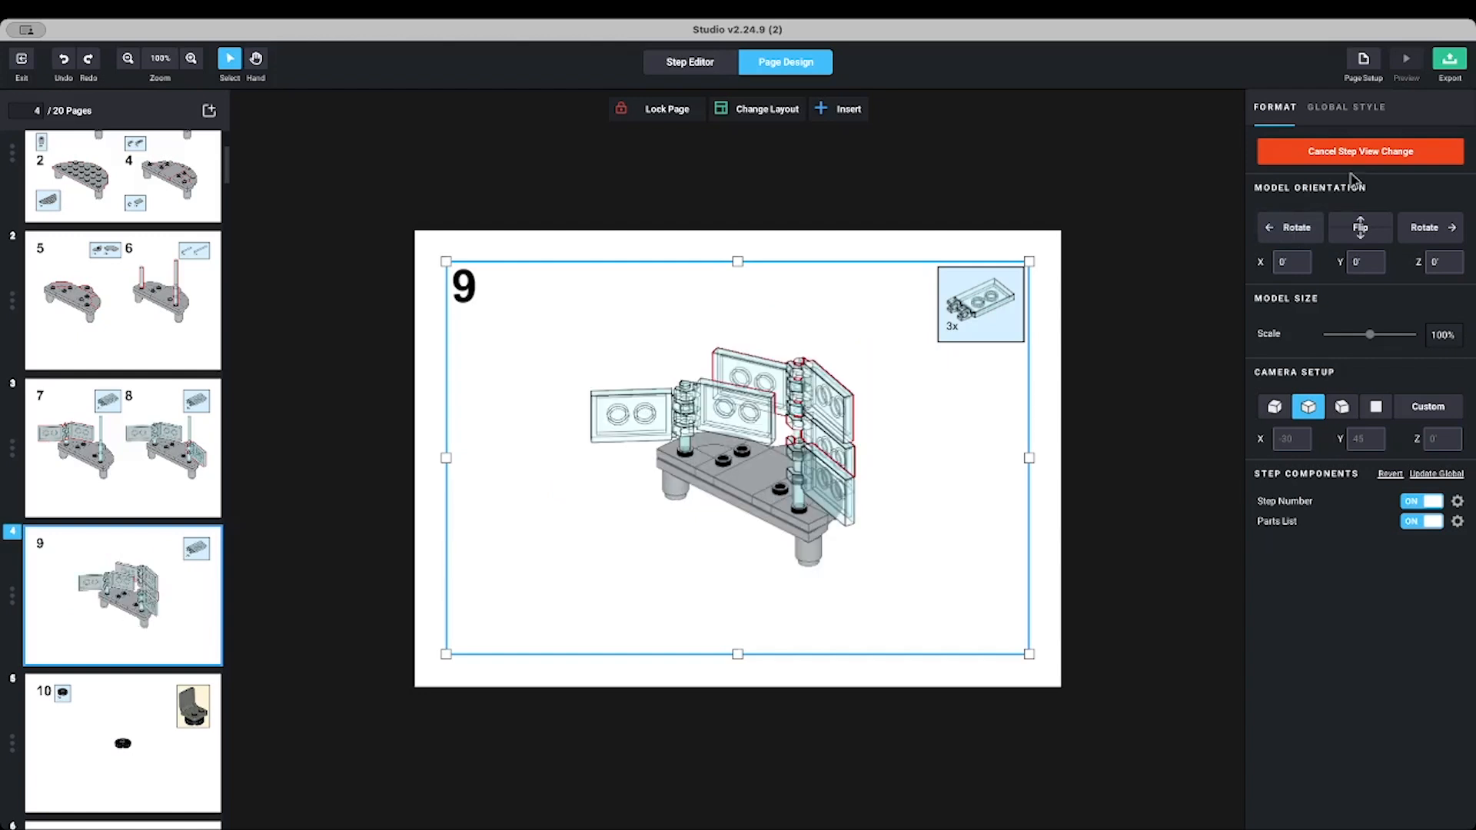
pyautogui.click(1317, 156)
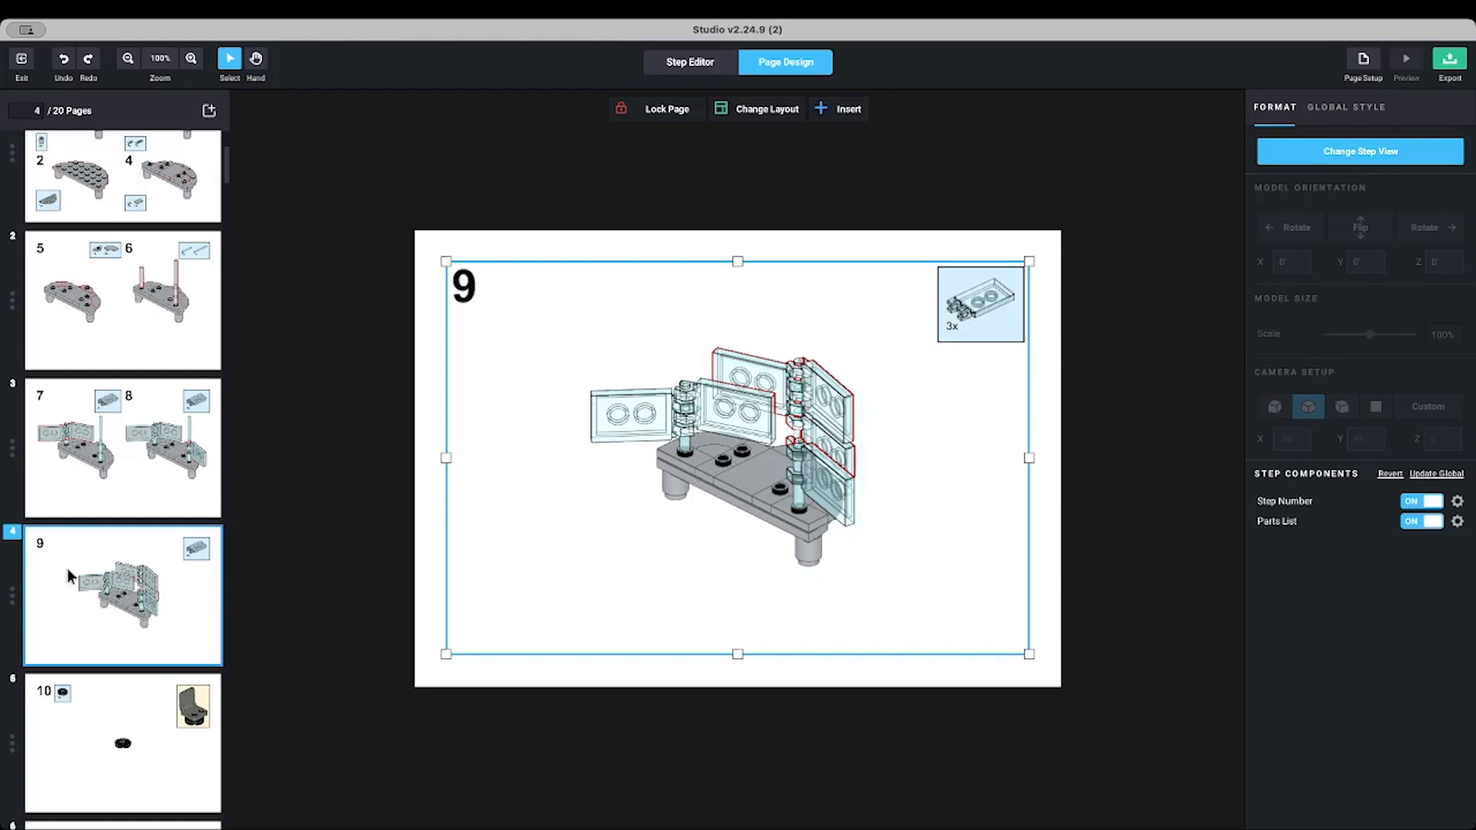
# On page 5, convert step 10's chair submodel into a callout
pyautogui.scroll(-1, 120, 568)
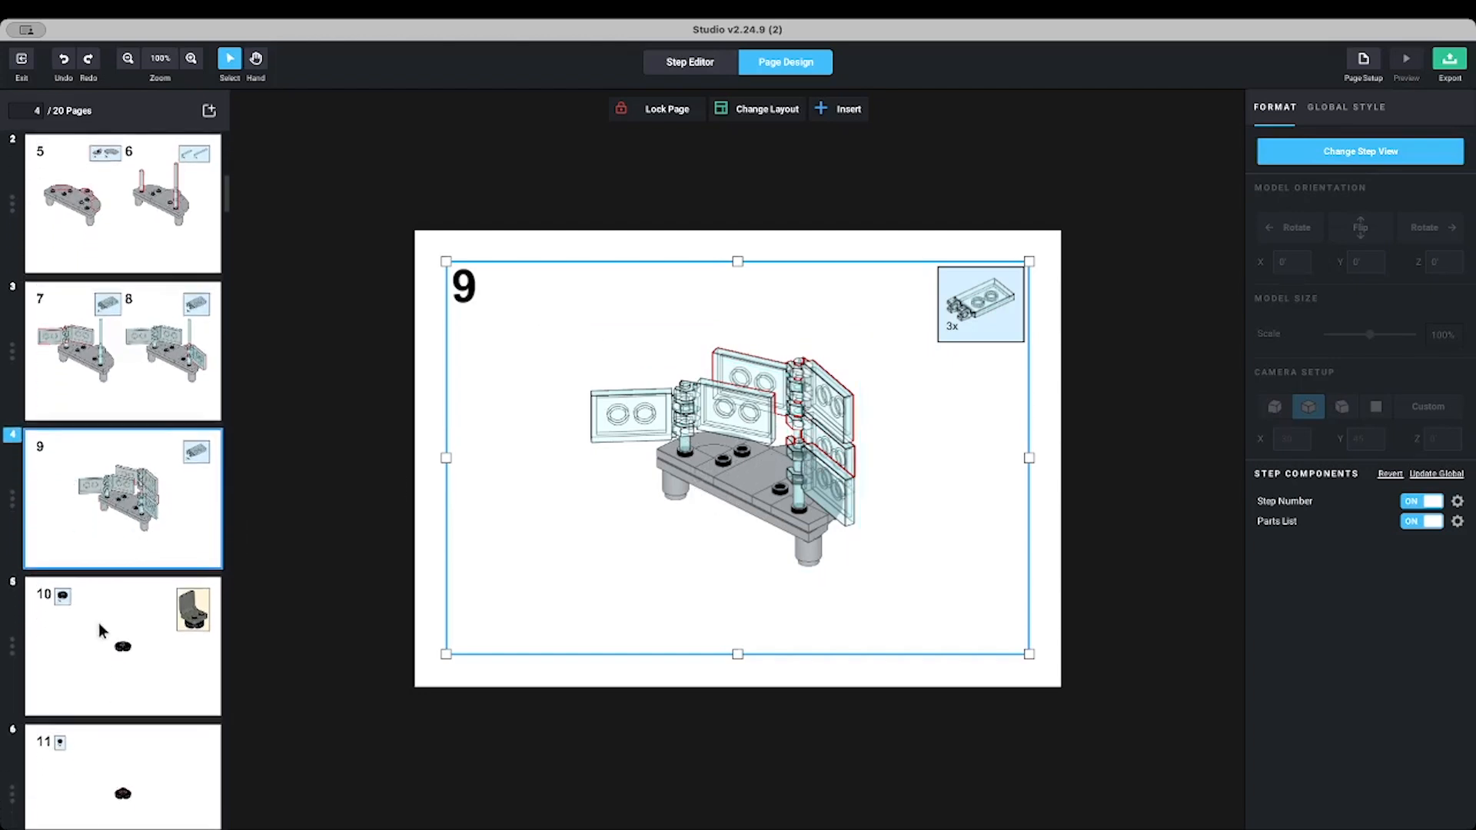
pyautogui.click(168, 617)
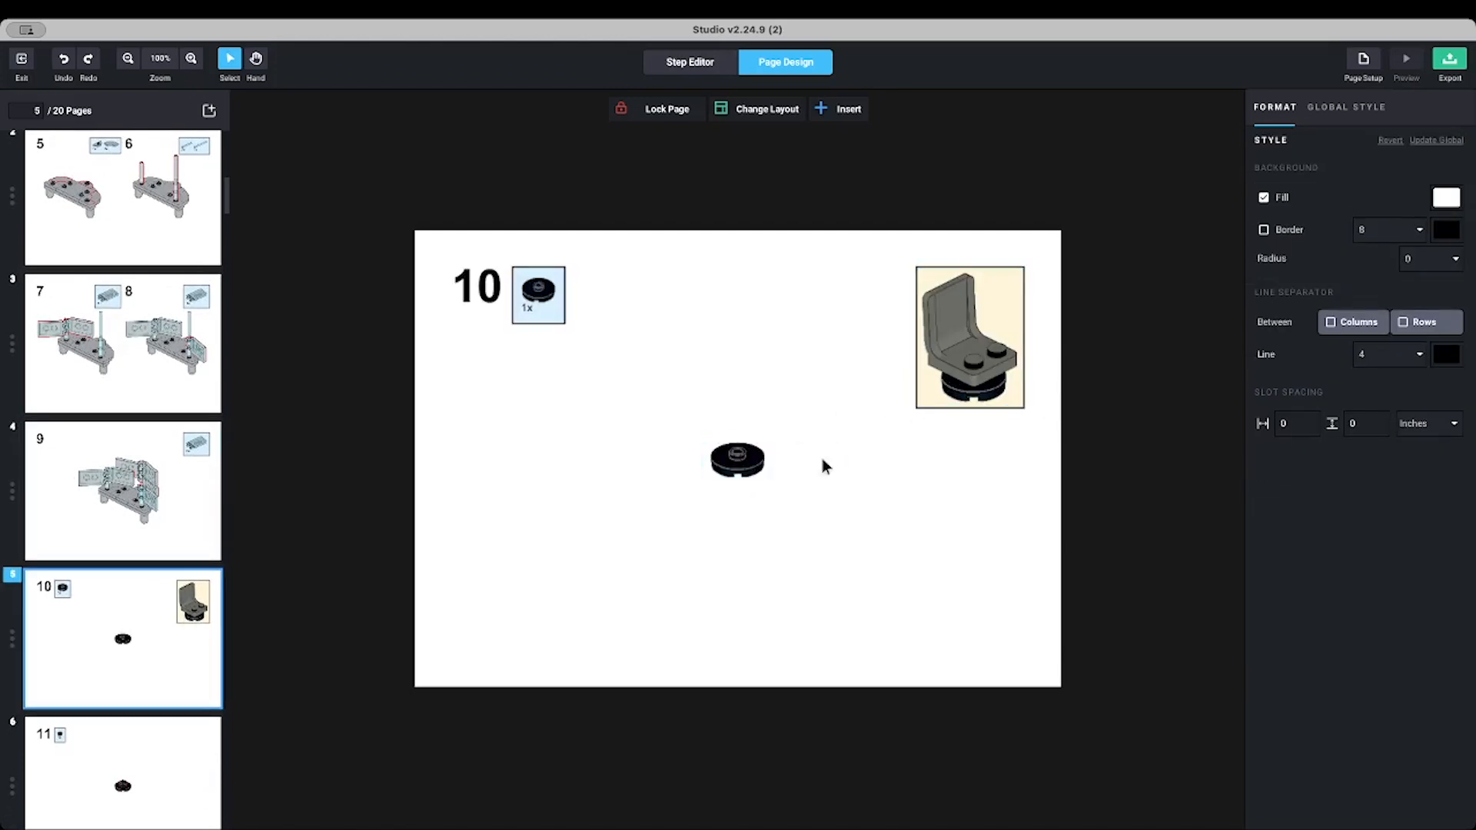
pyautogui.click(737, 458)
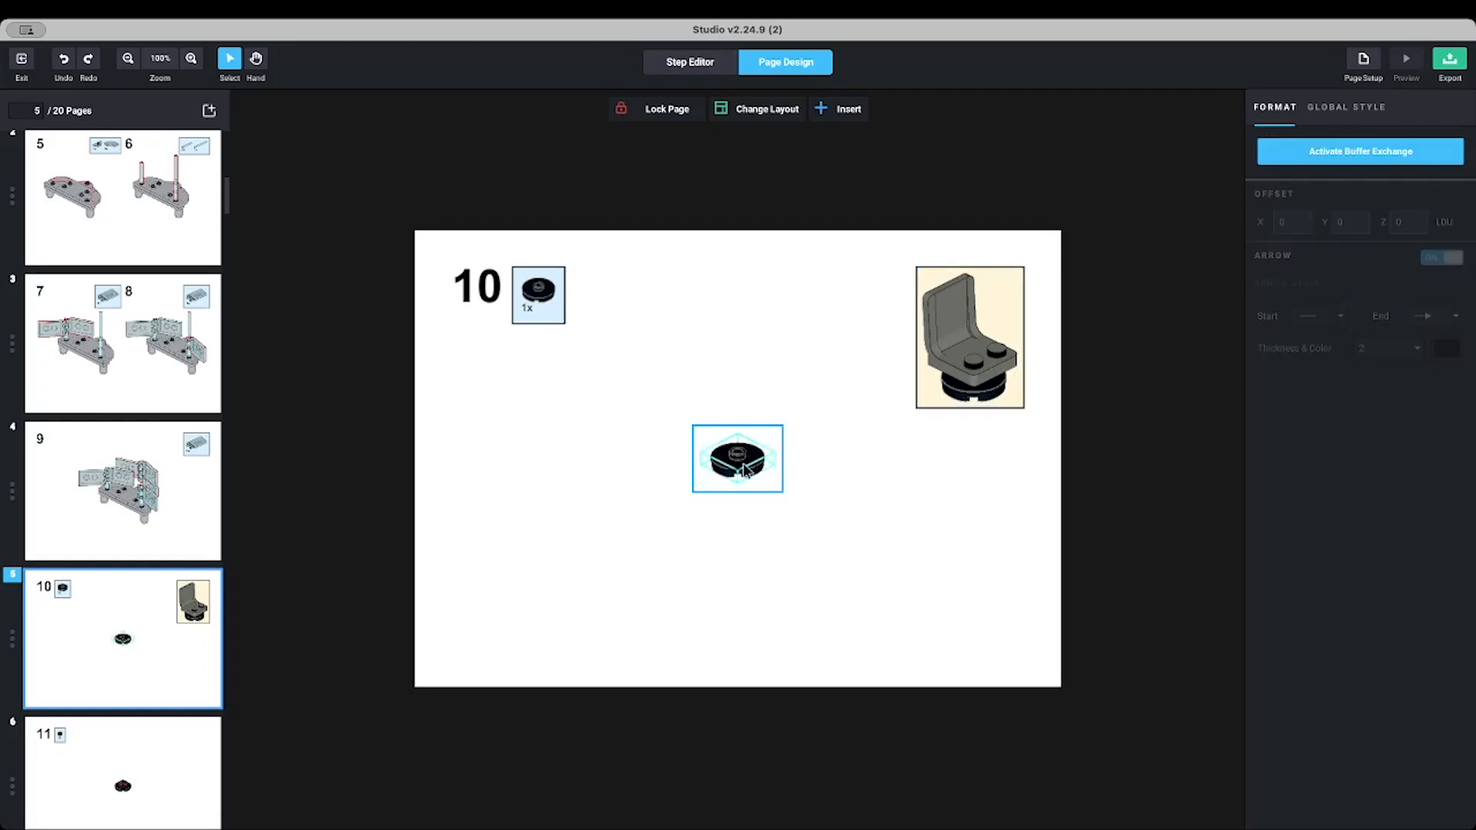
pyautogui.click(764, 481)
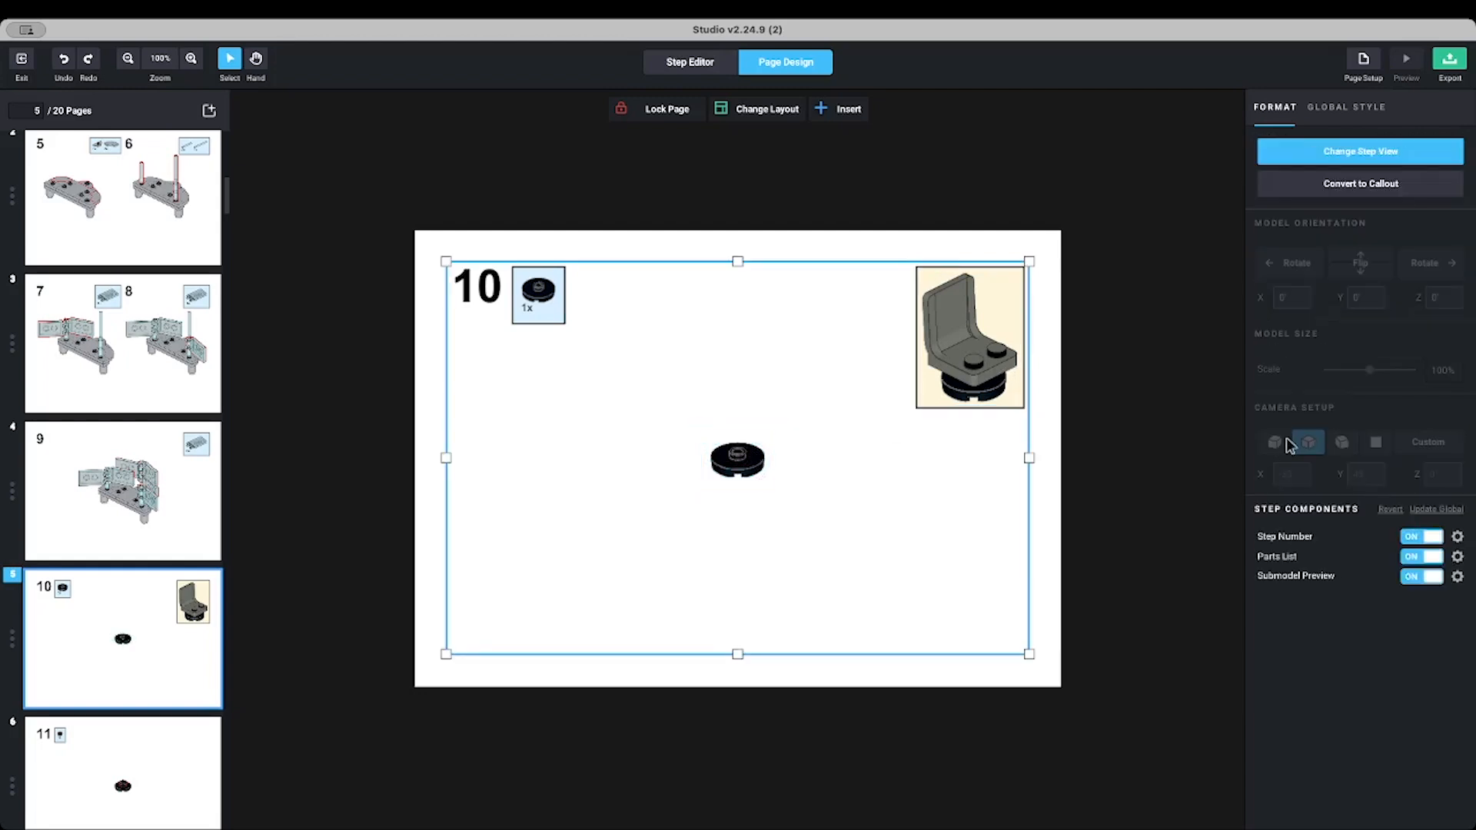
pyautogui.click(1338, 186)
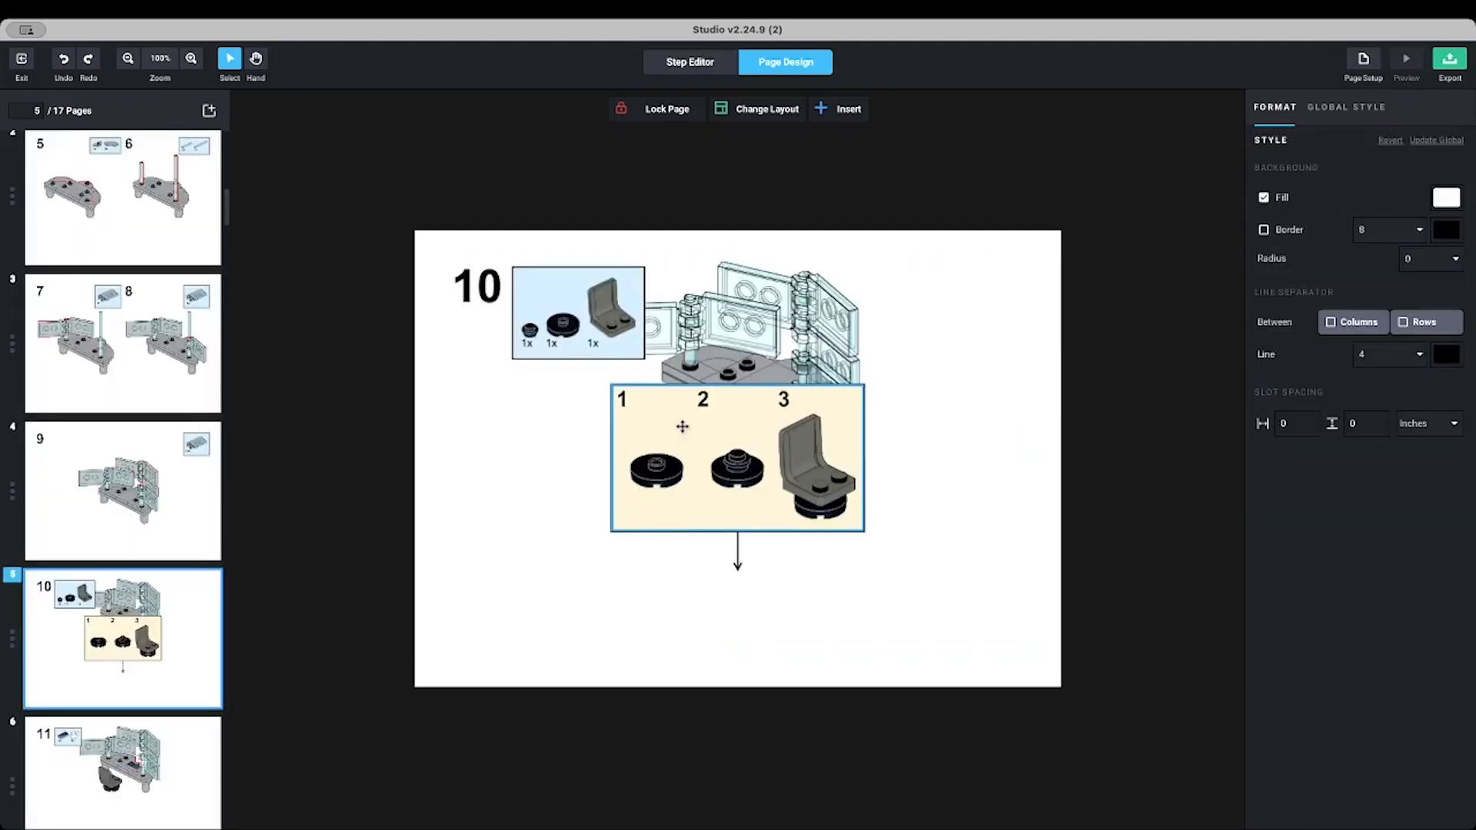
# Arrange page 5 with the chair callout at the lower left, the parts list in the upper-right corner and the desk model shifted down
pyautogui.moveTo(682, 426); pyautogui.dragTo(846, 549)
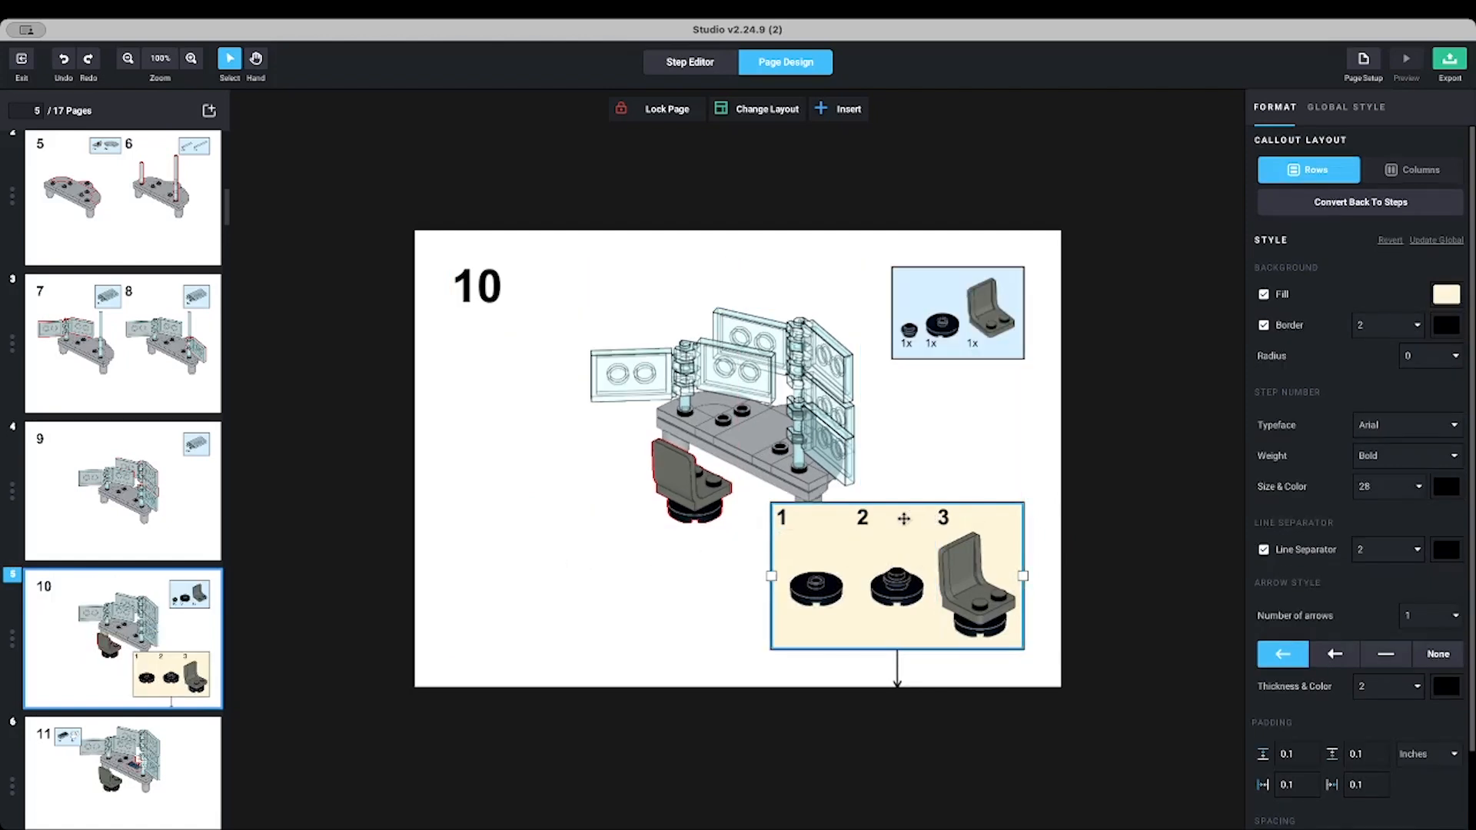
pyautogui.moveTo(773, 536); pyautogui.dragTo(572, 536)
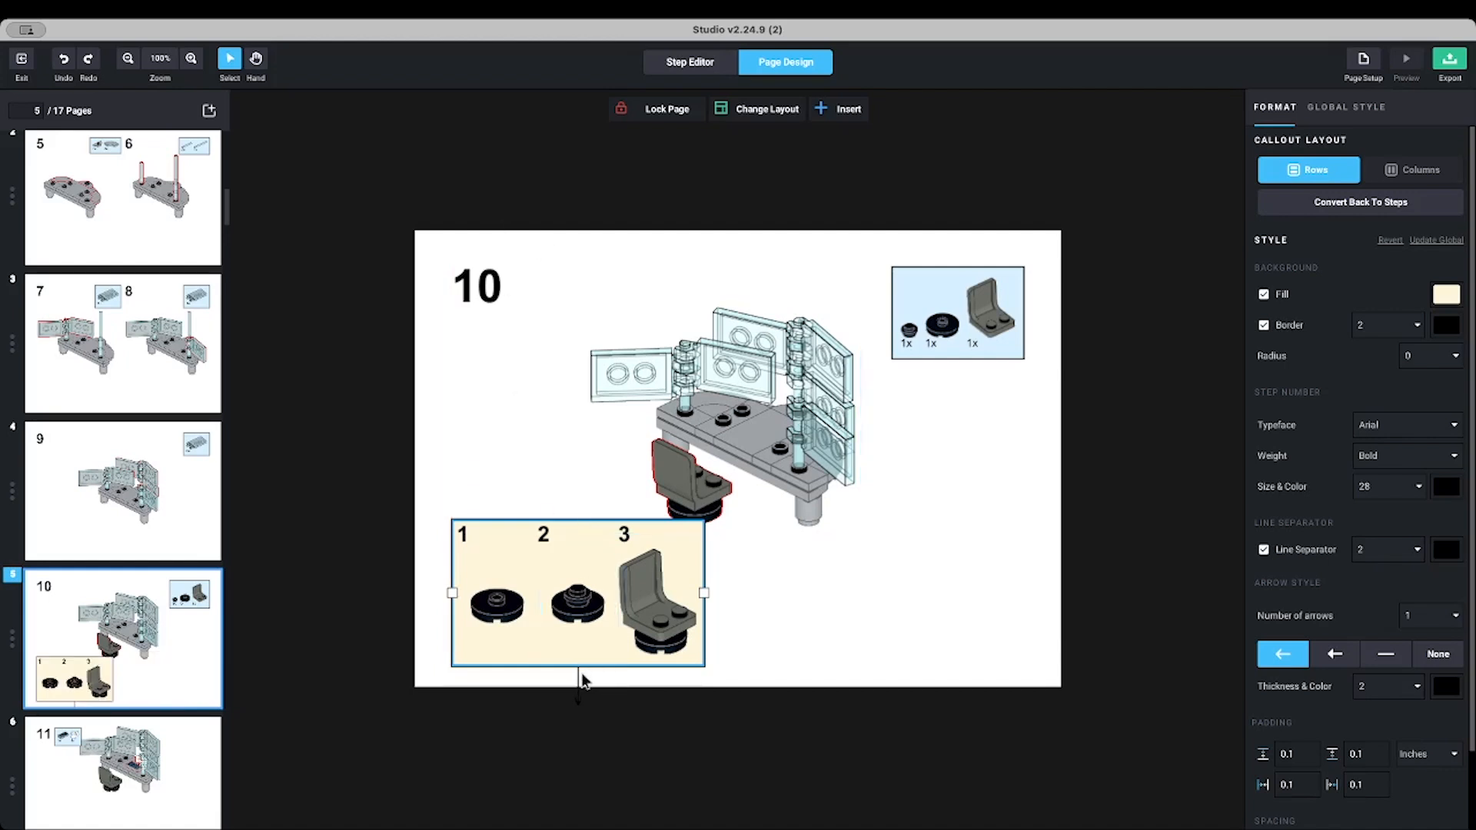
# Reroute the chair callout's arrow so it starts at the callout's top edge and points to the backrest side of the chair
pyautogui.click(582, 679)
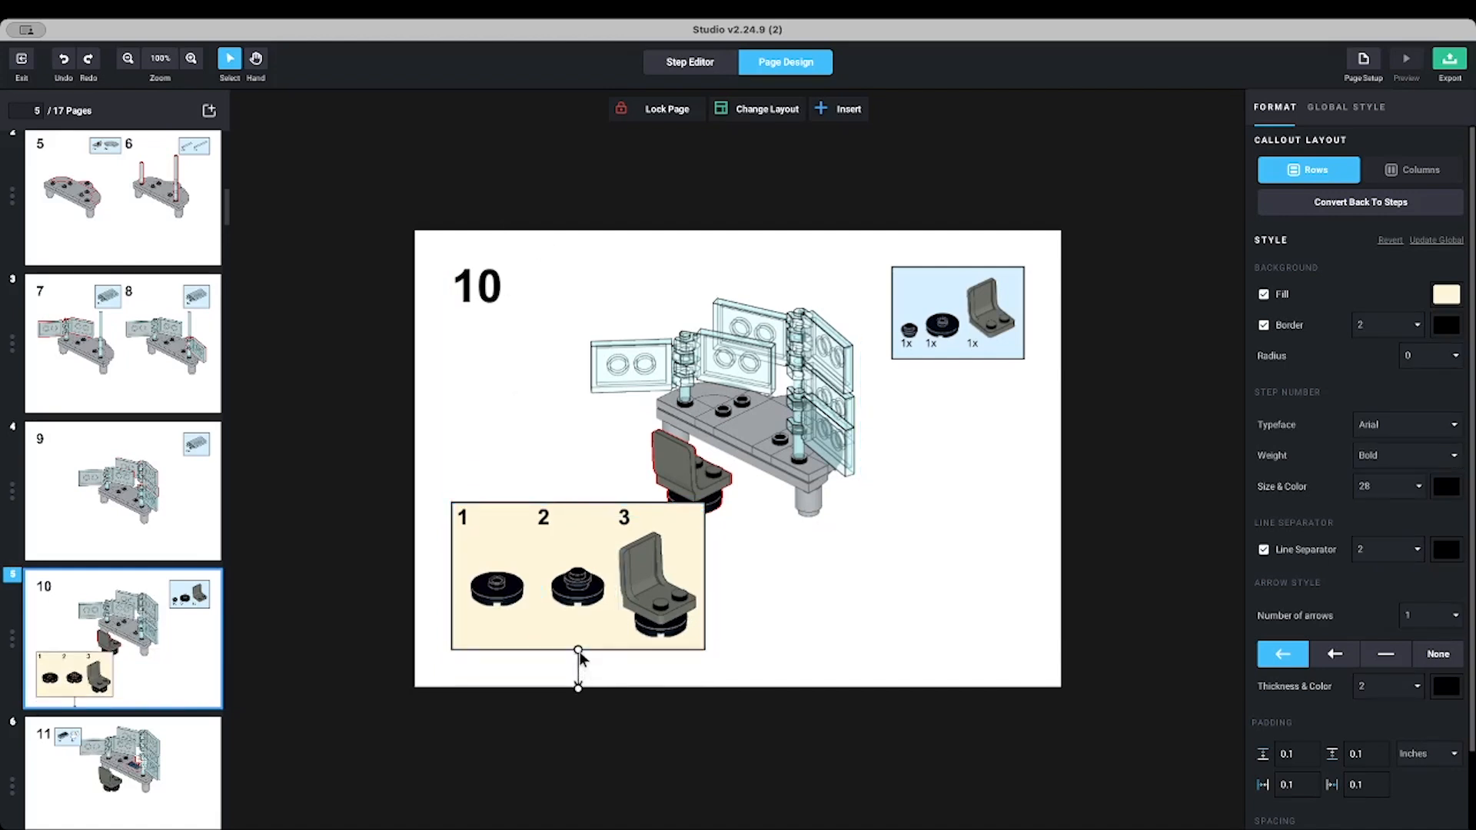
pyautogui.moveTo(581, 655); pyautogui.dragTo(719, 561)
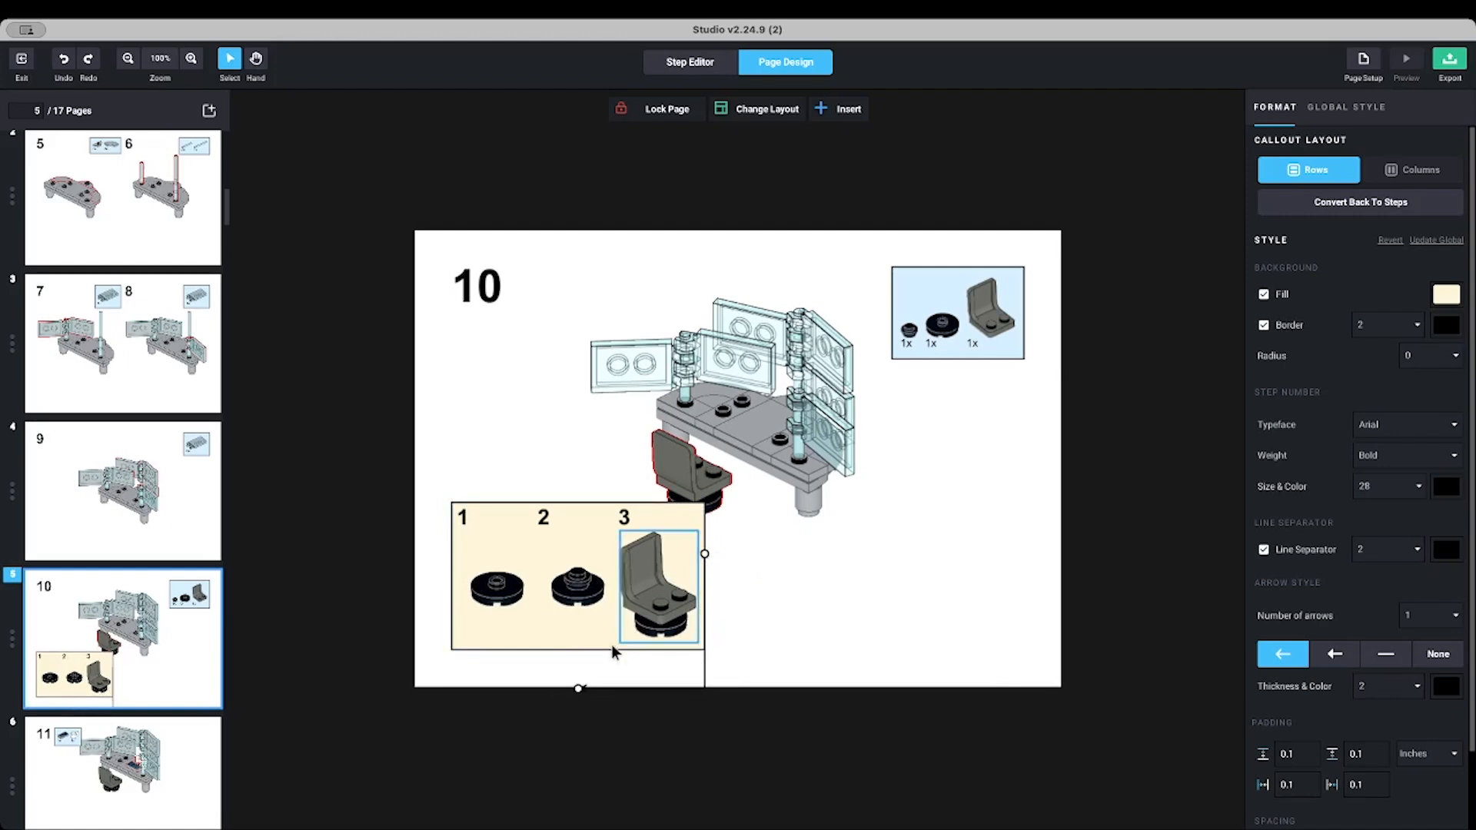
pyautogui.moveTo(580, 688); pyautogui.dragTo(734, 529)
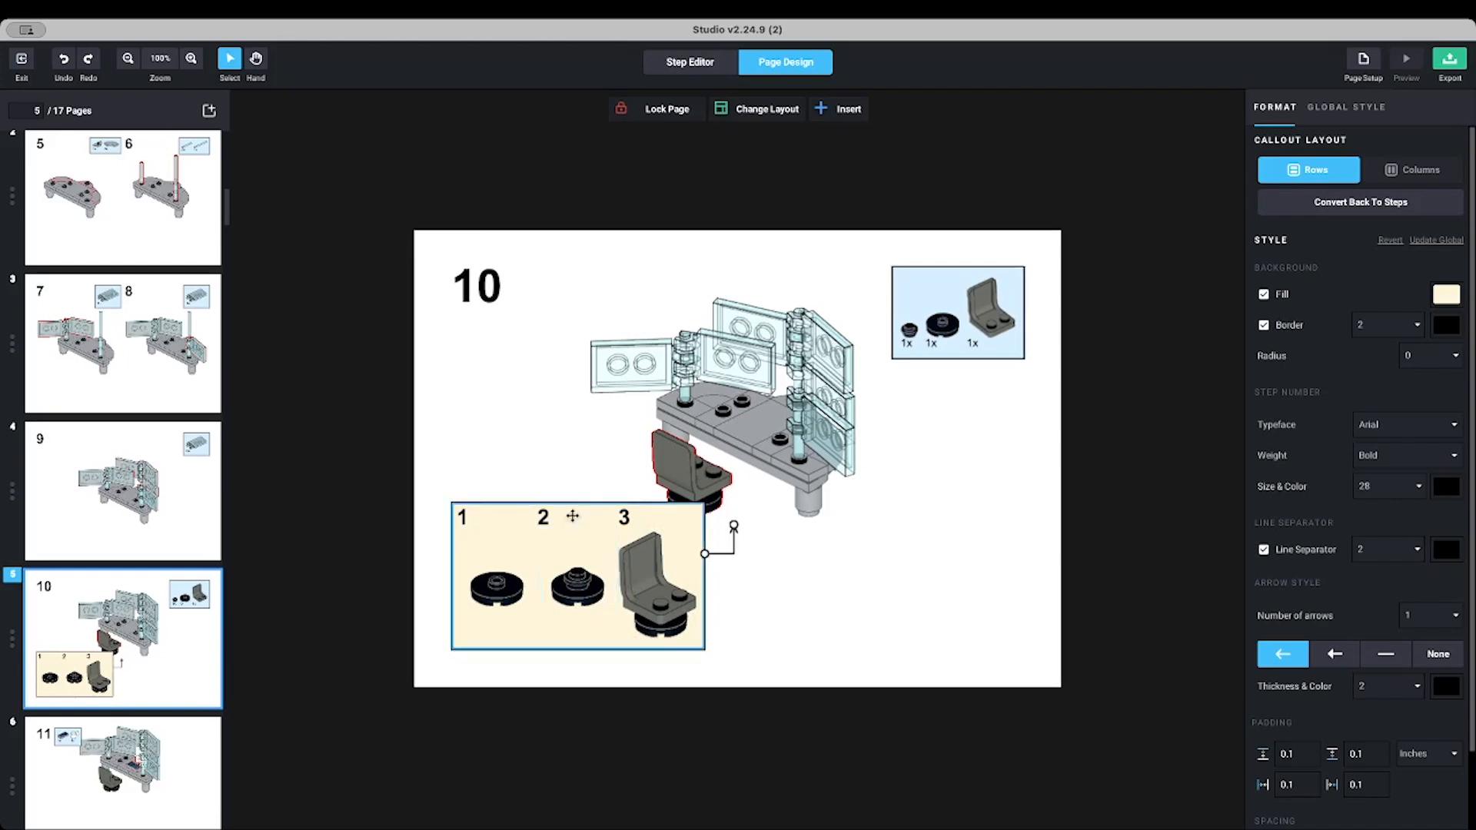
pyautogui.moveTo(555, 528)
pyautogui.mouseDown()
pyautogui.moveTo(545, 537)
pyautogui.moveTo(558, 534)
pyautogui.mouseUp()
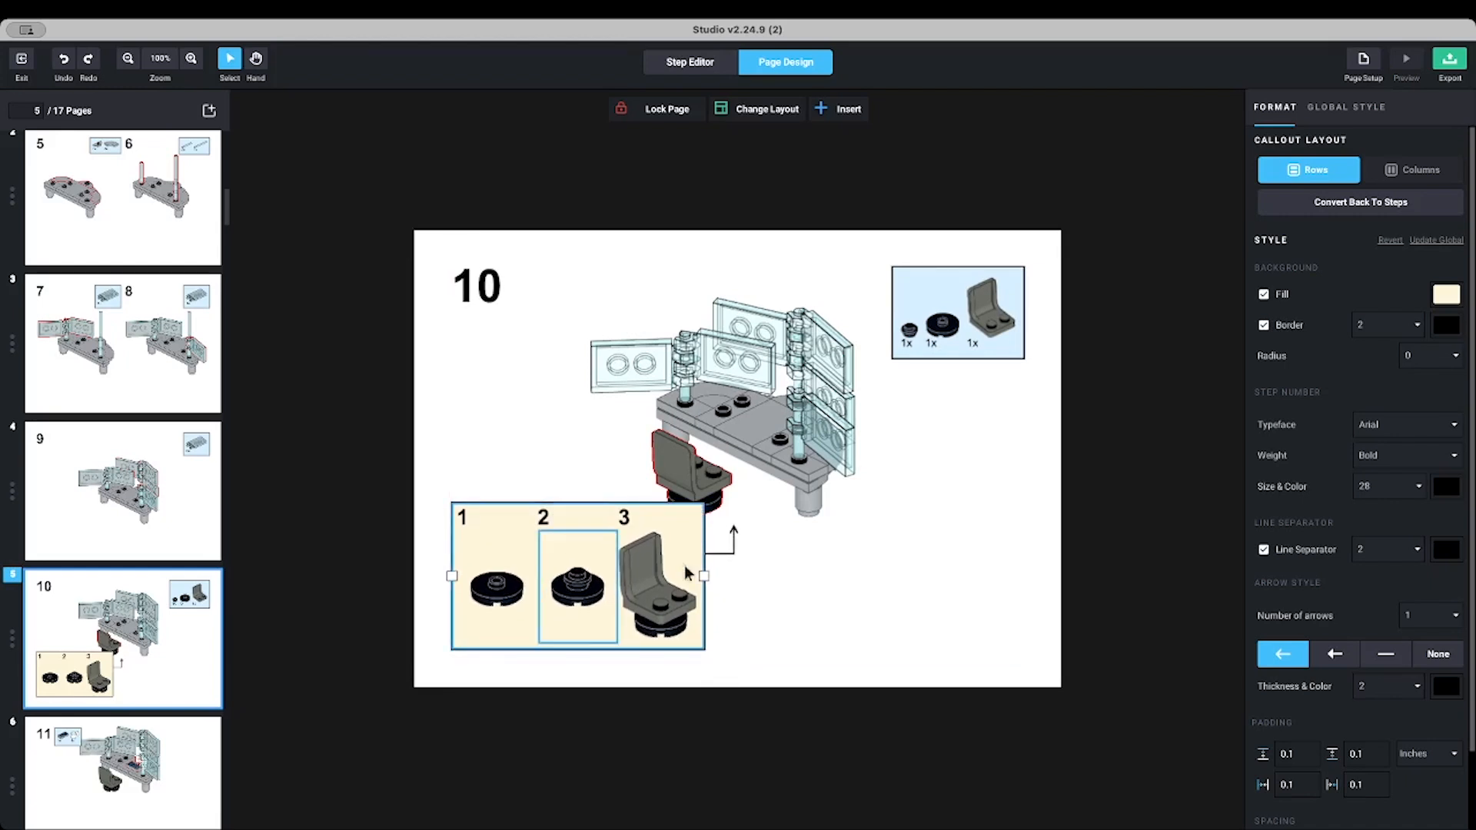
pyautogui.click(734, 548)
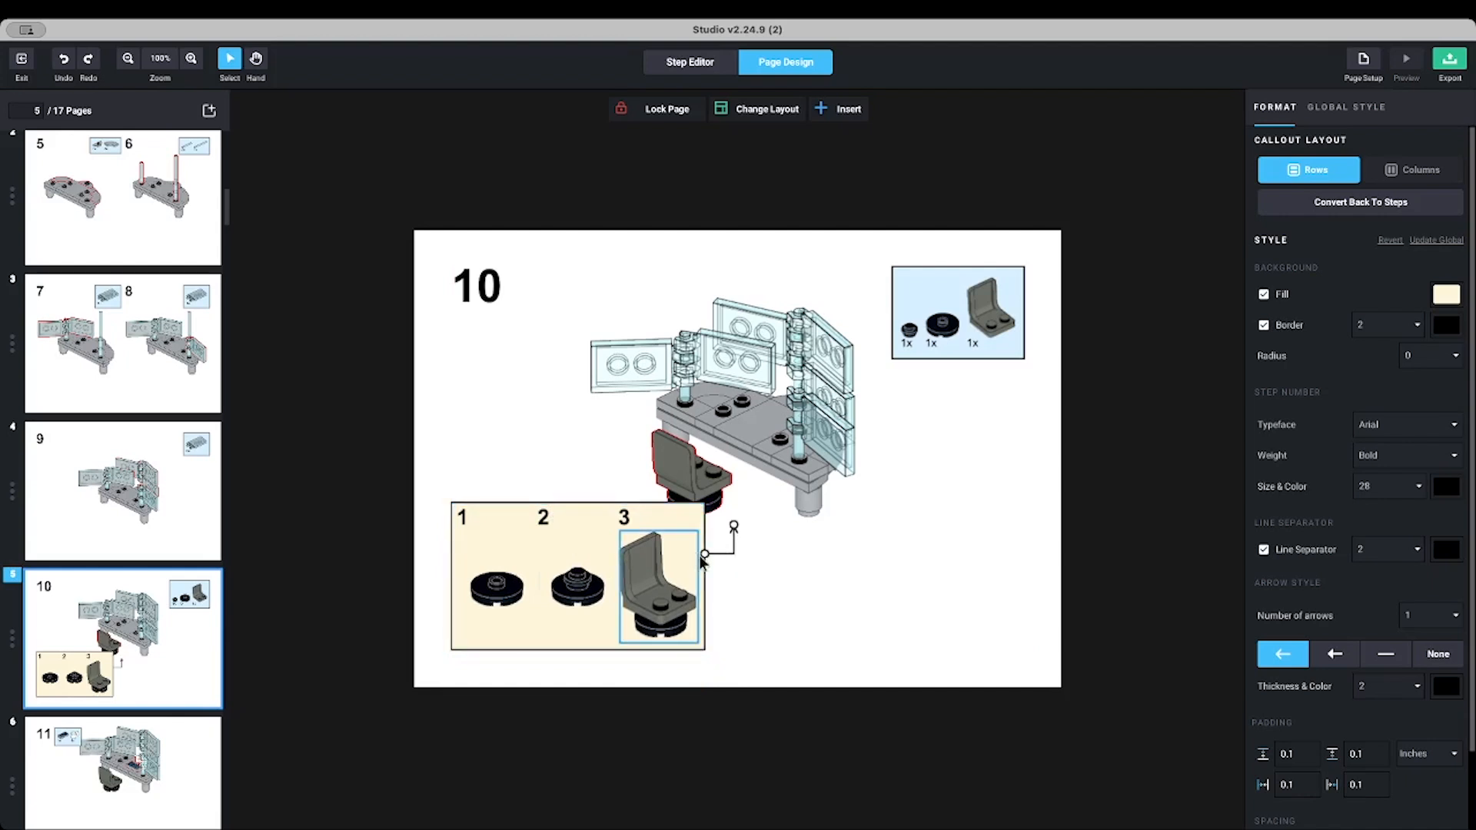
pyautogui.moveTo(706, 555); pyautogui.dragTo(573, 489)
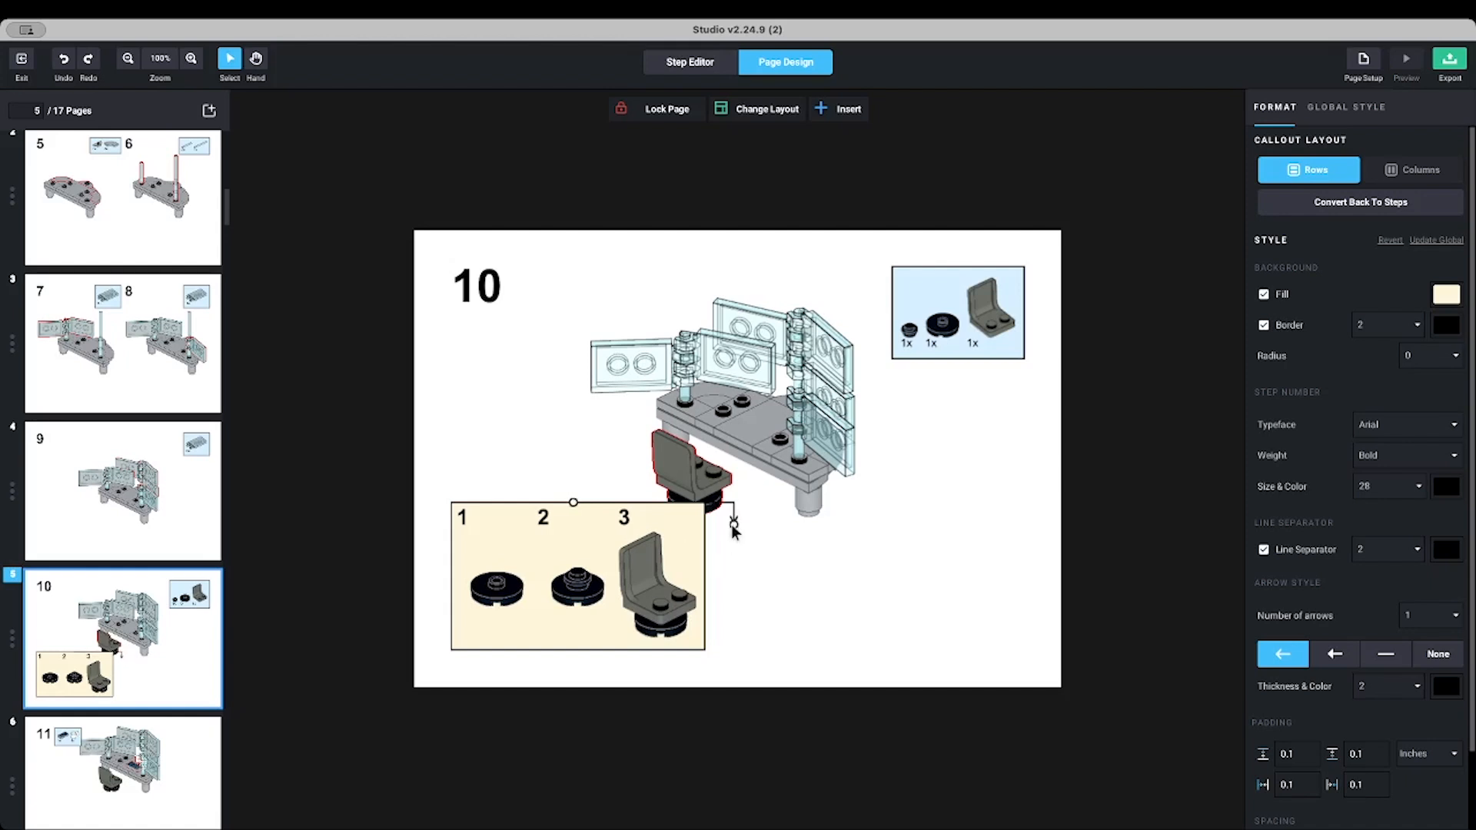
pyautogui.moveTo(734, 528); pyautogui.dragTo(638, 469)
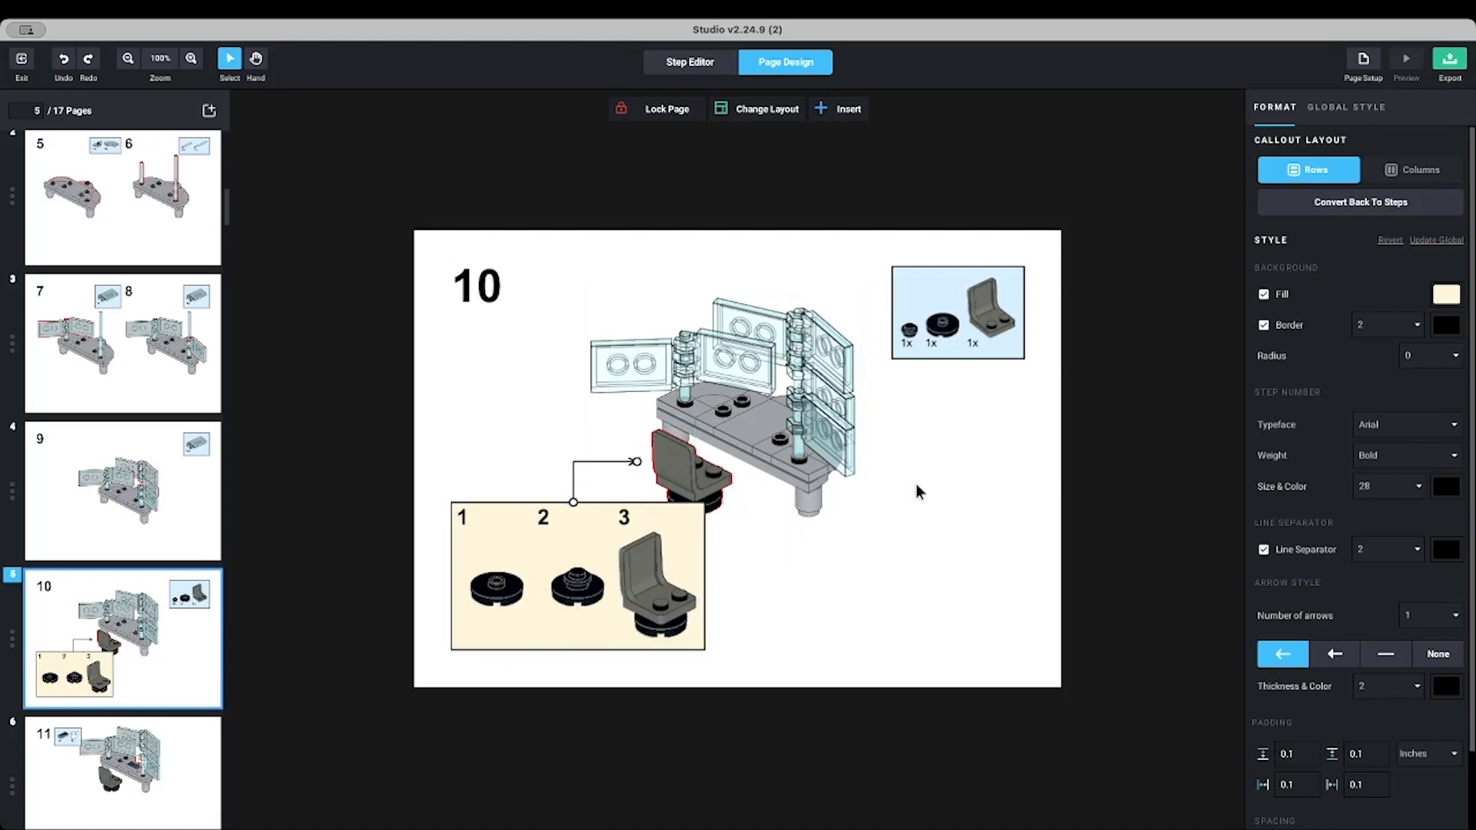
# On page 6, move step 11's model down to the page centre and its parts list to the upper-right corner
pyautogui.scroll(-4, 178, 587)
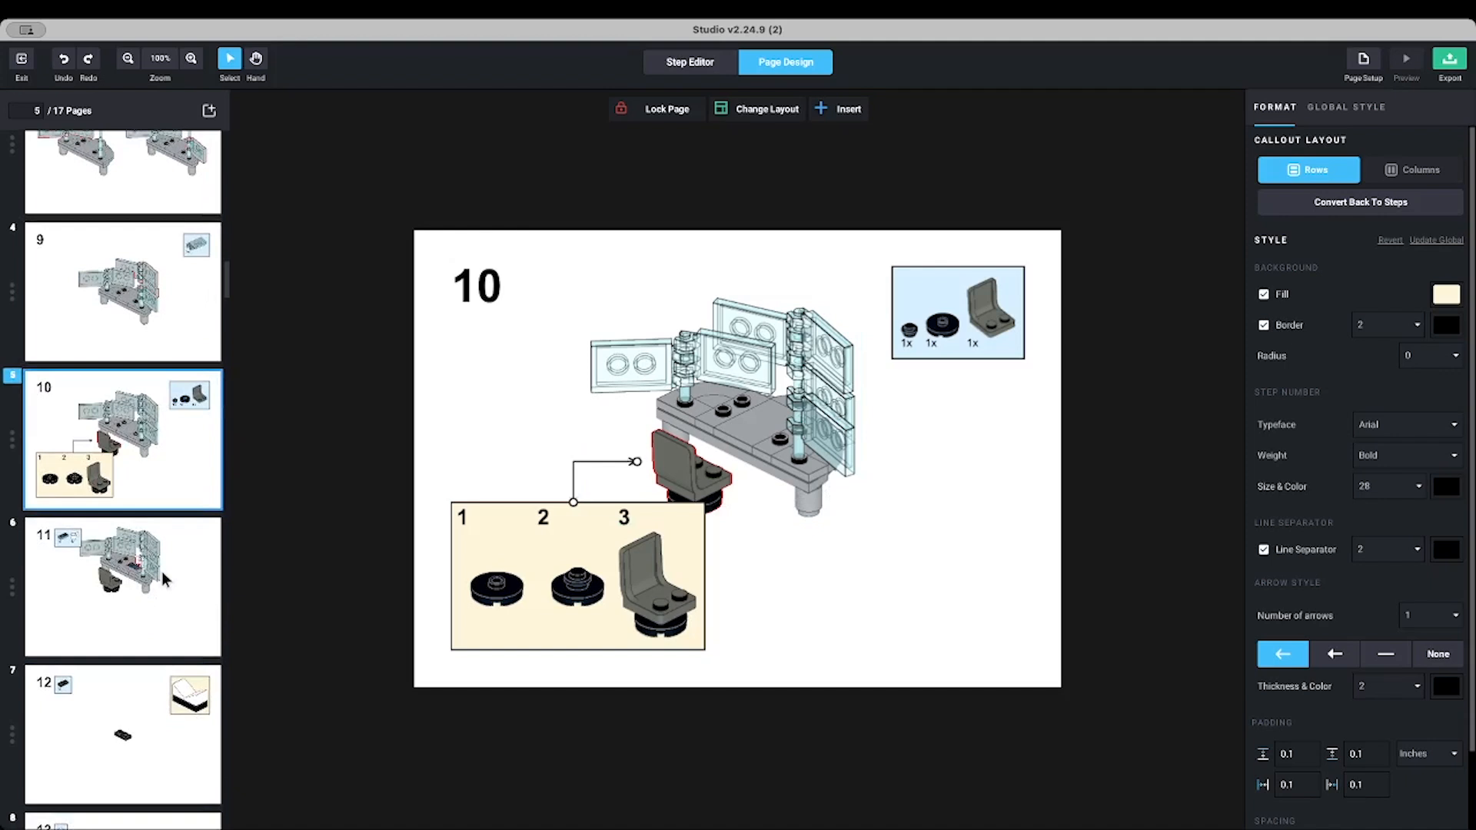
pyautogui.click(158, 584)
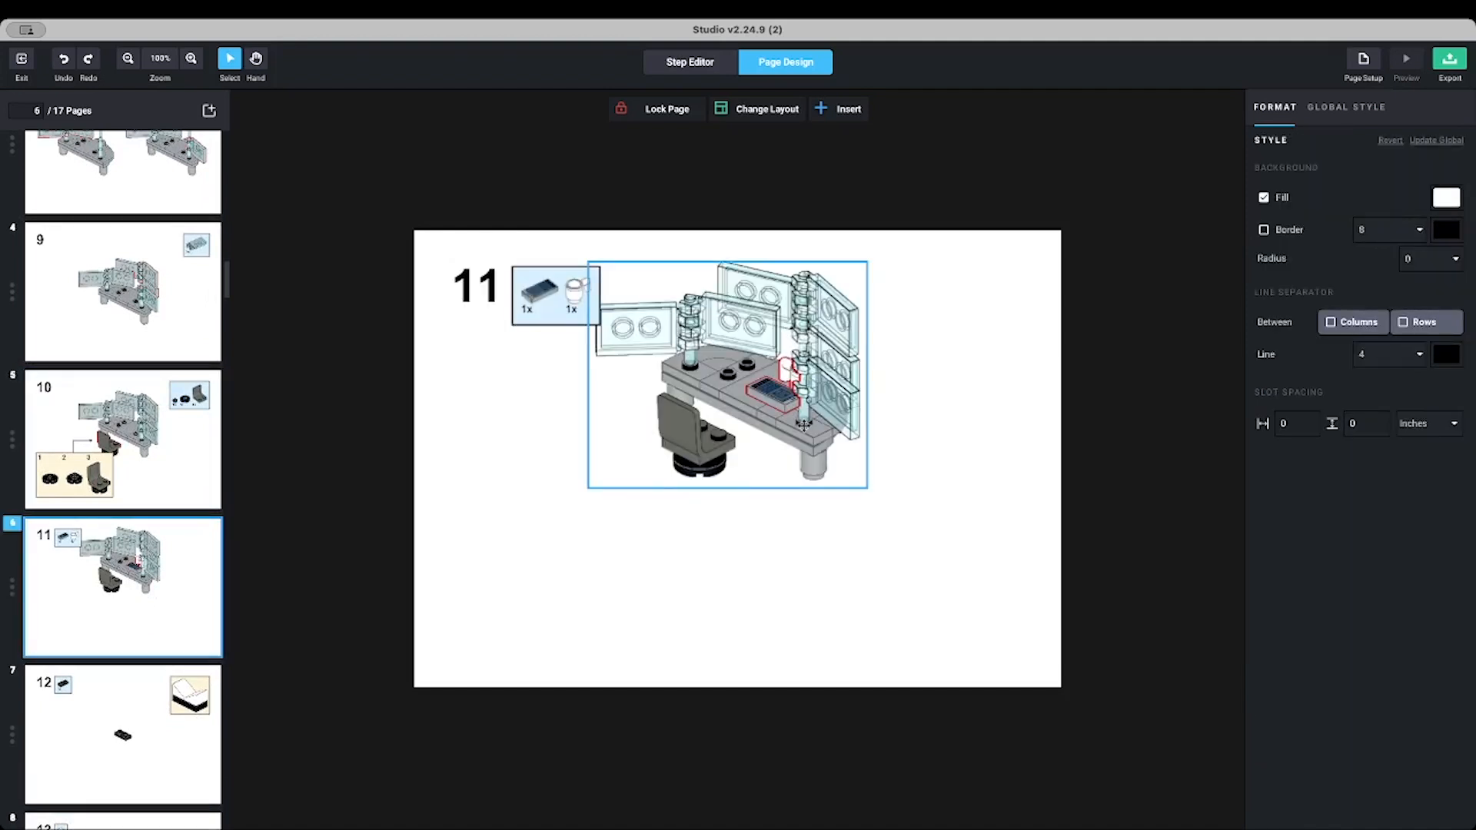
pyautogui.moveTo(804, 424); pyautogui.dragTo(795, 498)
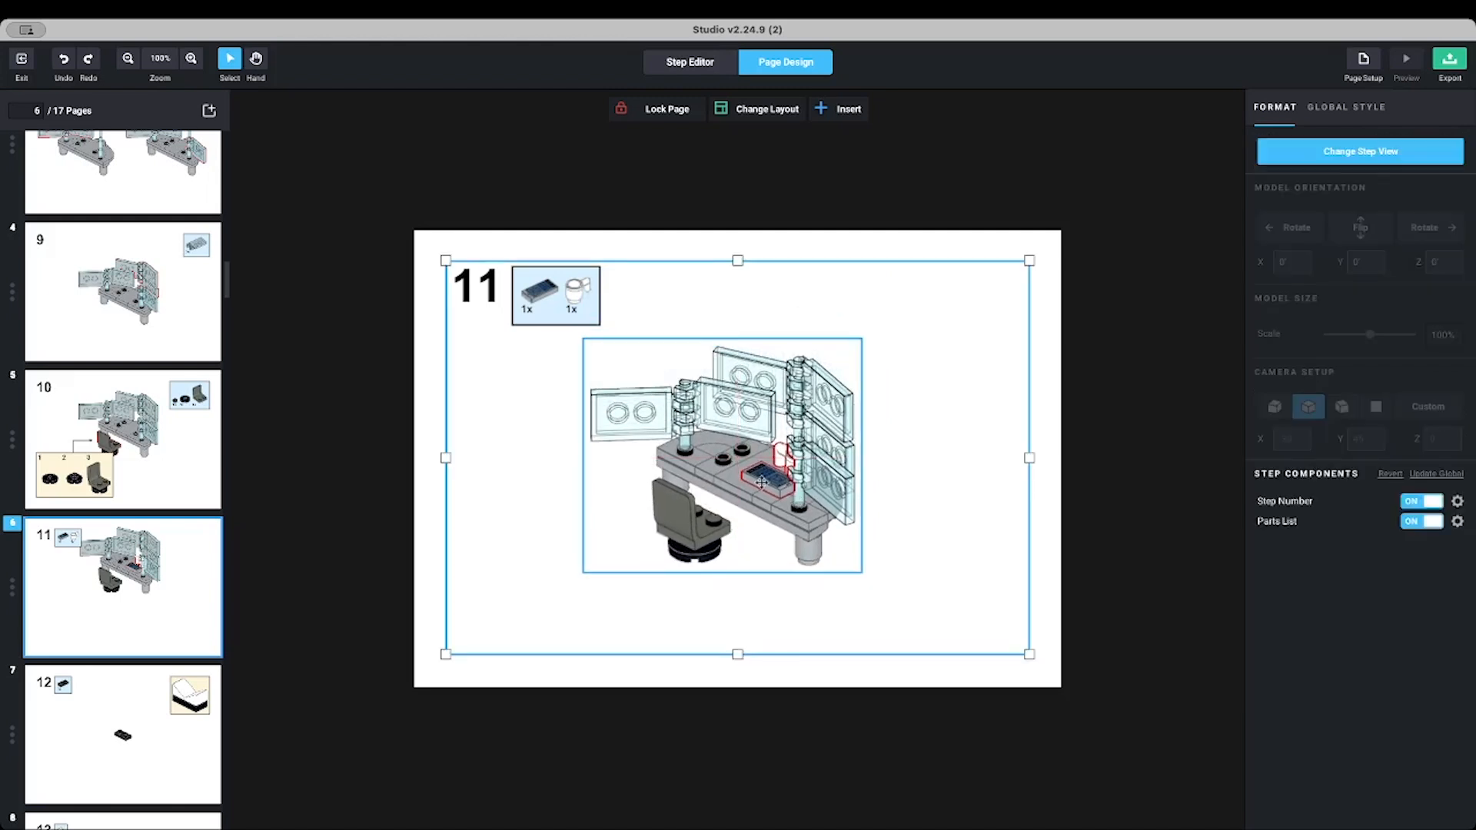
pyautogui.click(547, 306)
pyautogui.moveTo(620, 308); pyautogui.dragTo(974, 311)
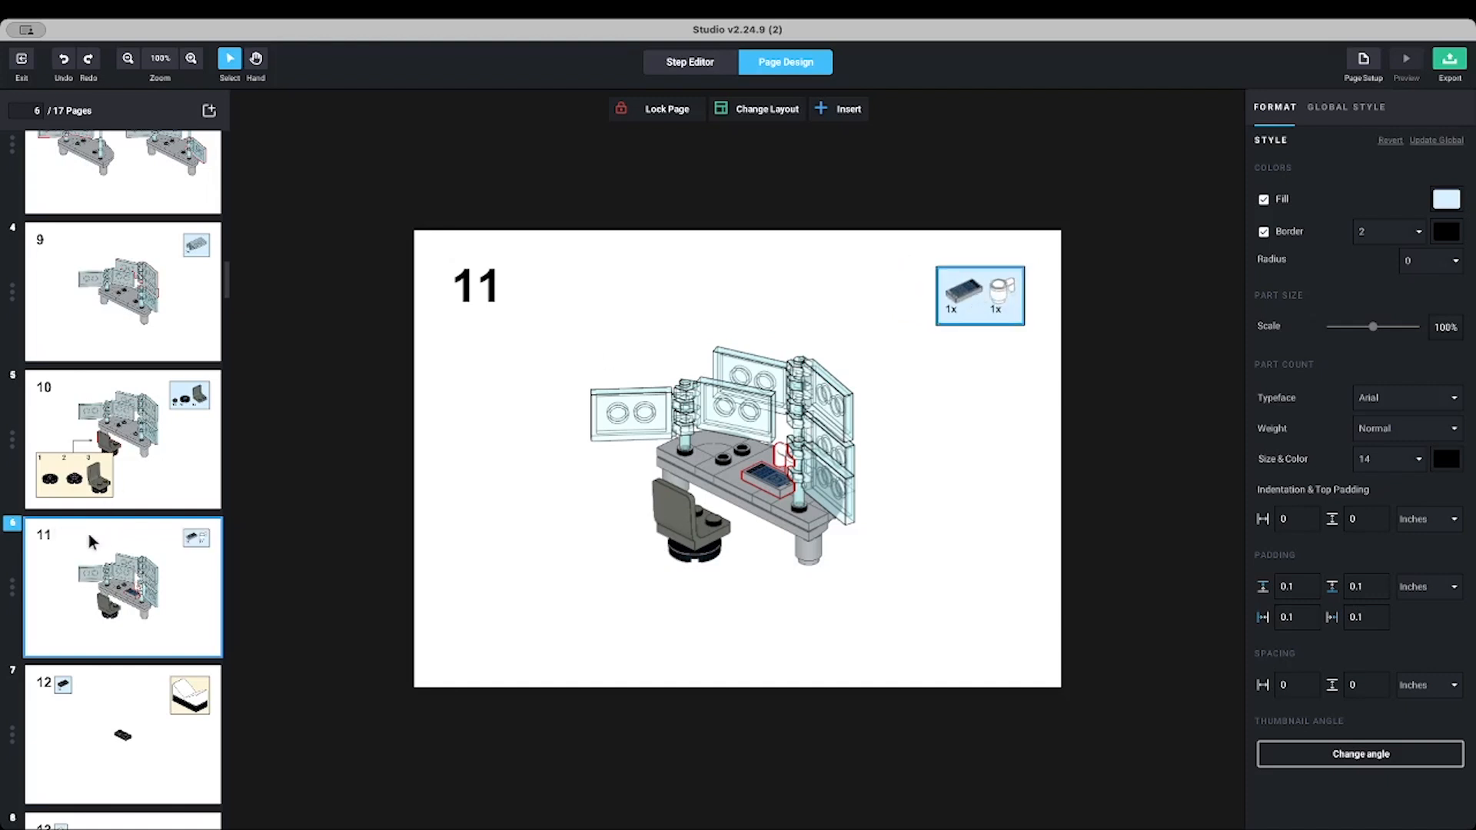
# On page 7, convert step 12's black-and-white submodel into a callout
pyautogui.scroll(-5, 123, 523)
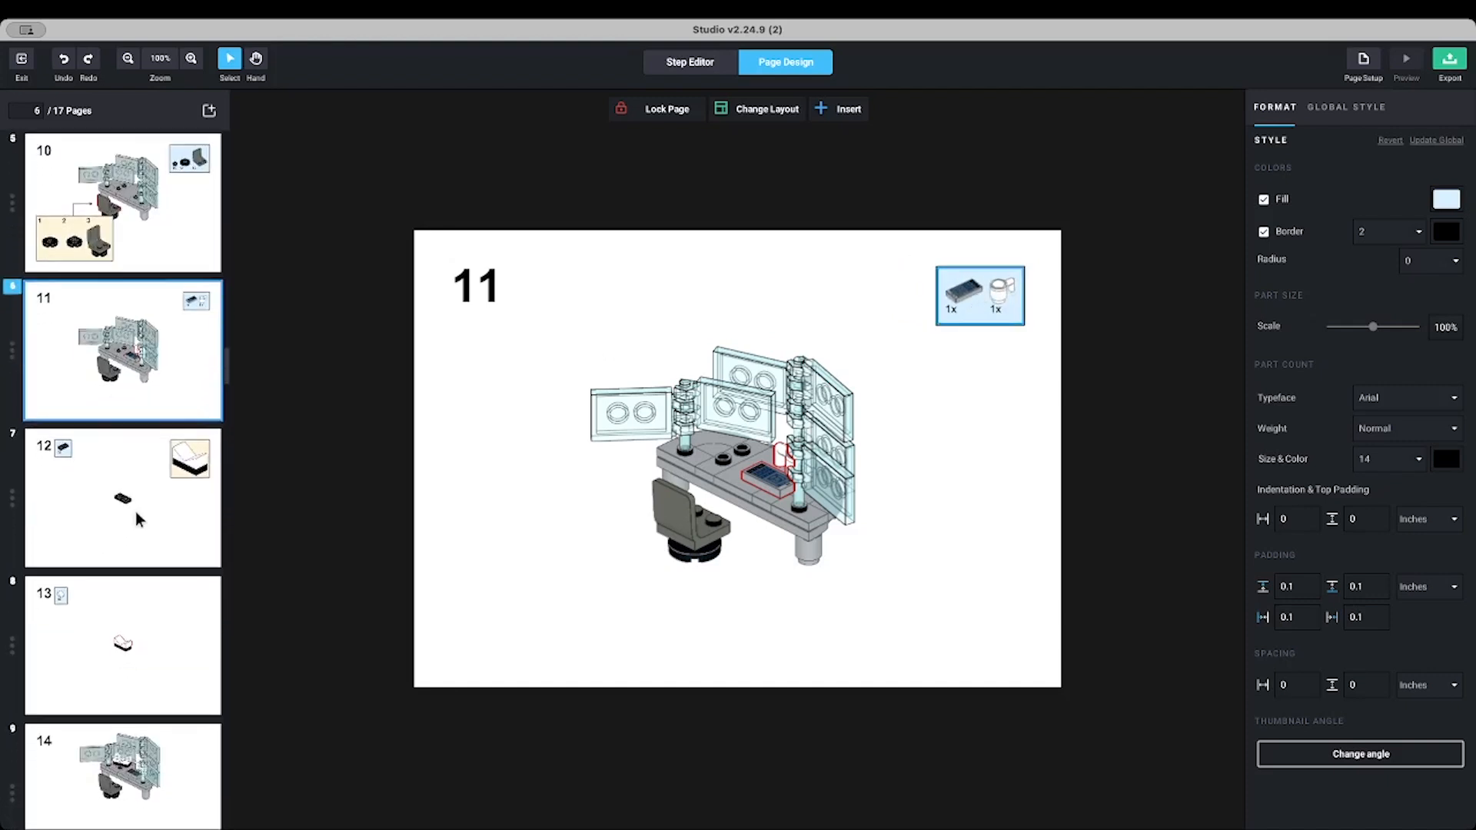
pyautogui.click(137, 513)
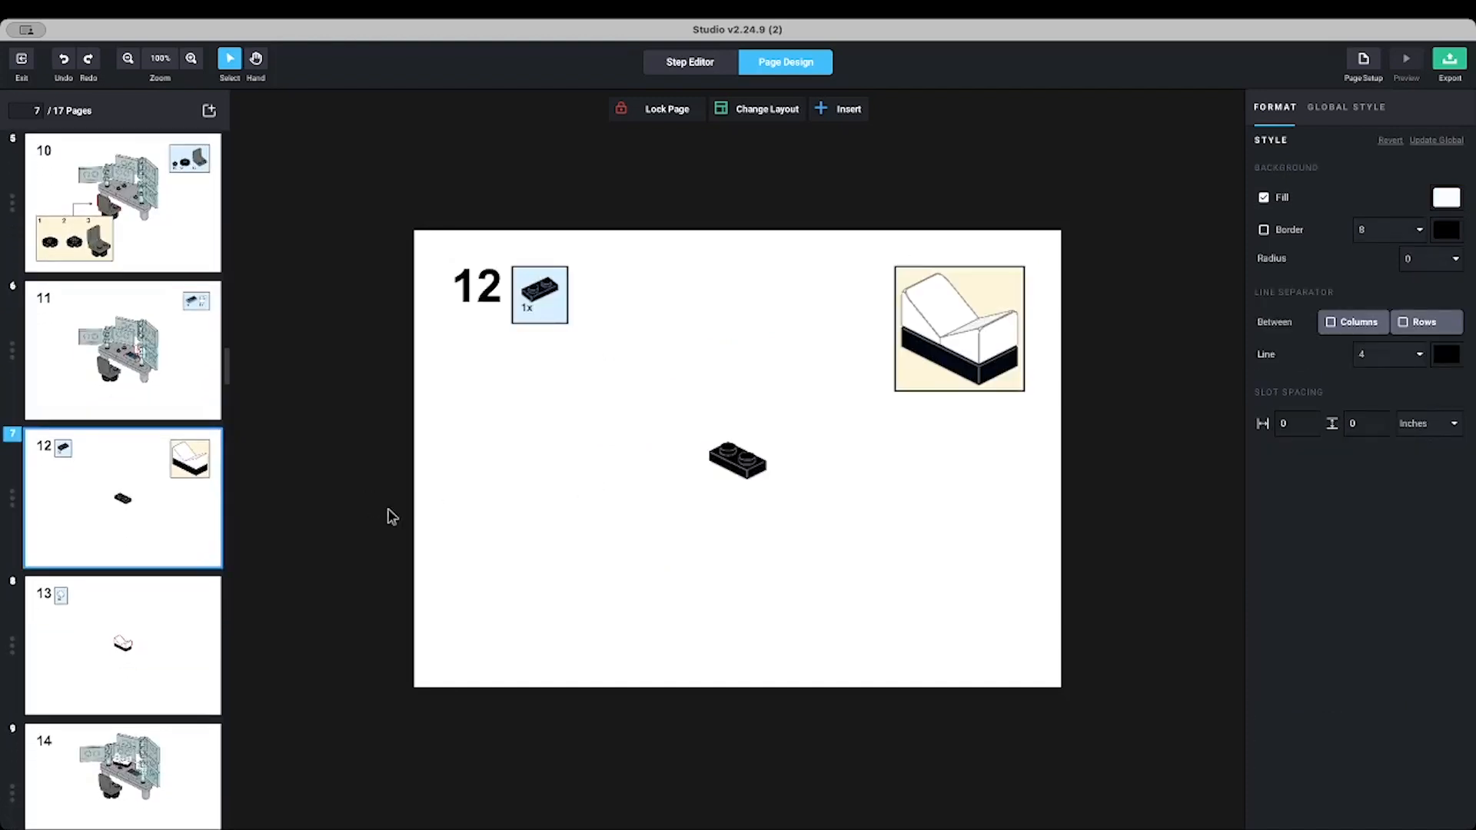
pyautogui.click(736, 478)
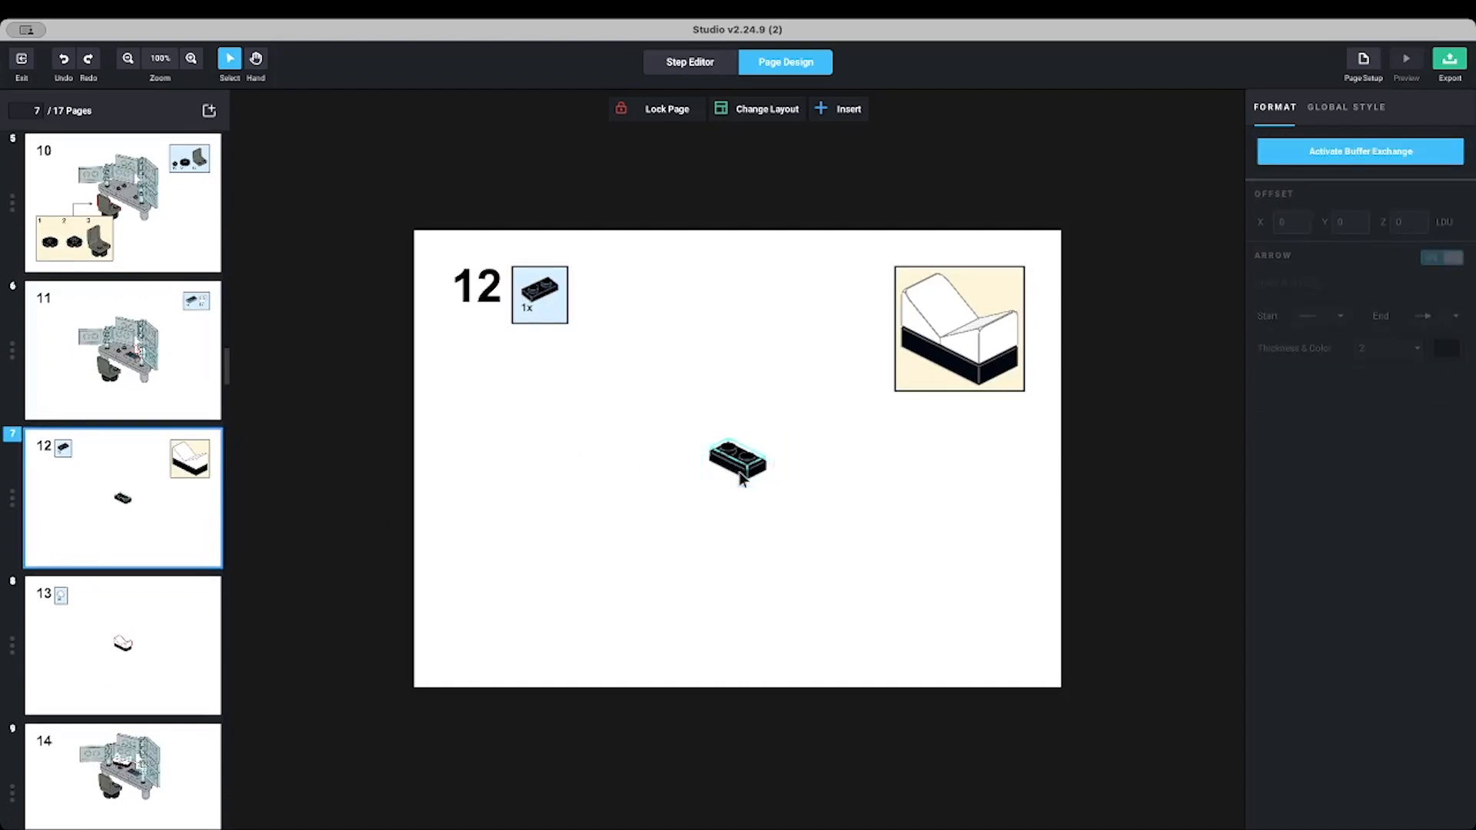
pyautogui.click(731, 474)
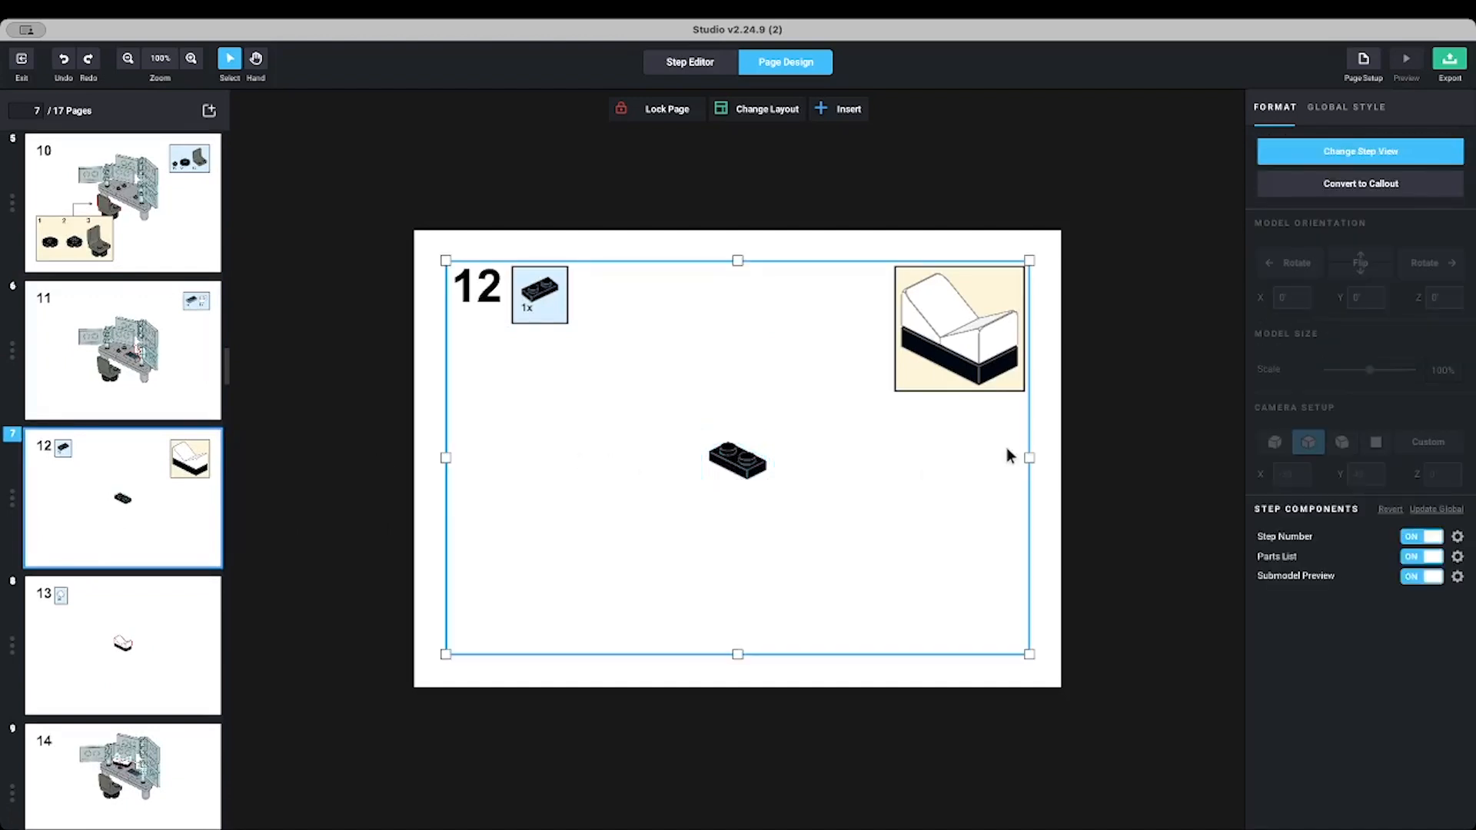
pyautogui.click(1304, 183)
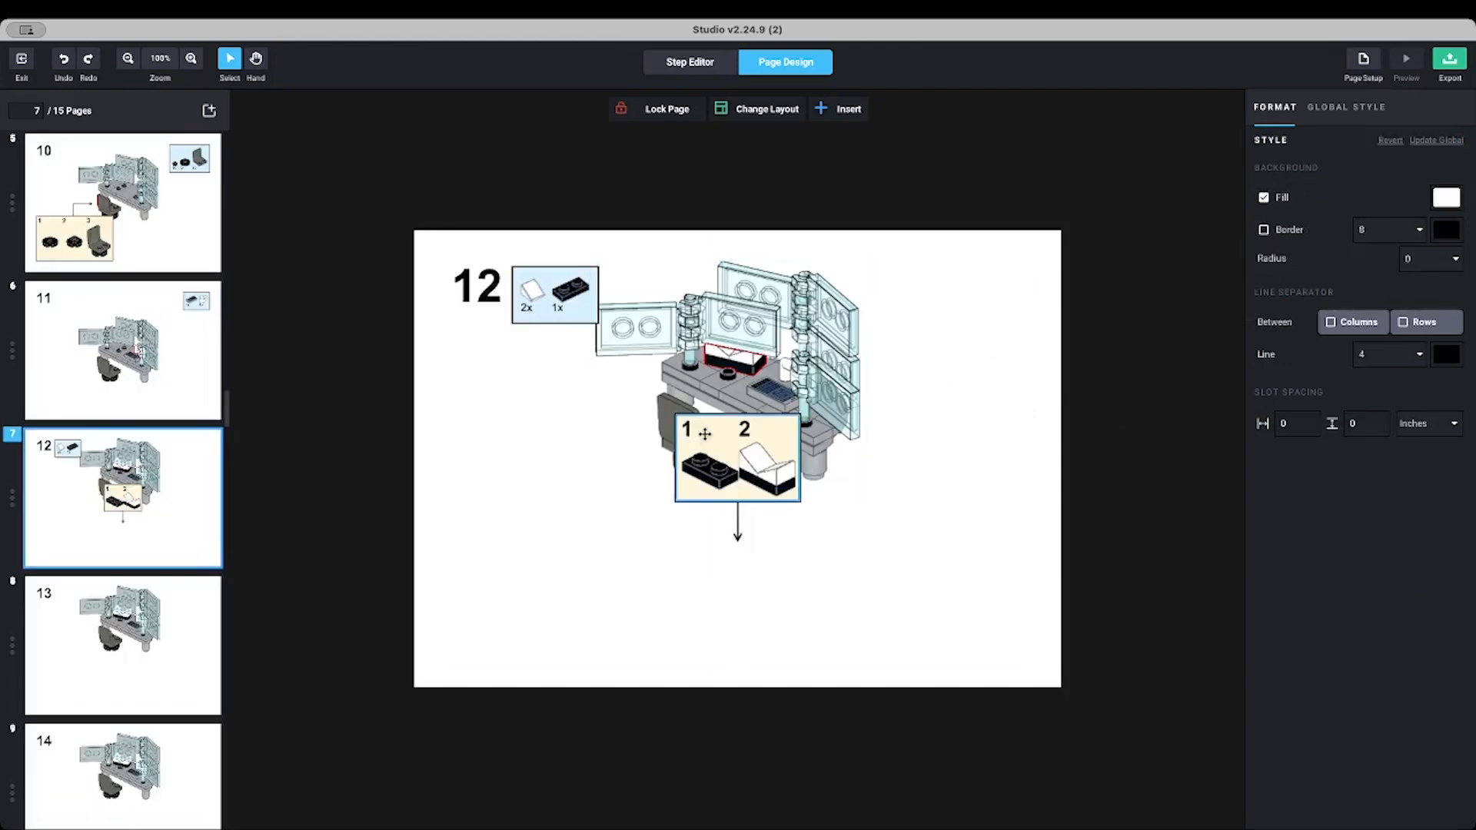
# Place step 12's callout at the page's left edge, its parts list in the upper-right corner and the desk model at the centre
pyautogui.moveTo(704, 434); pyautogui.dragTo(467, 466)
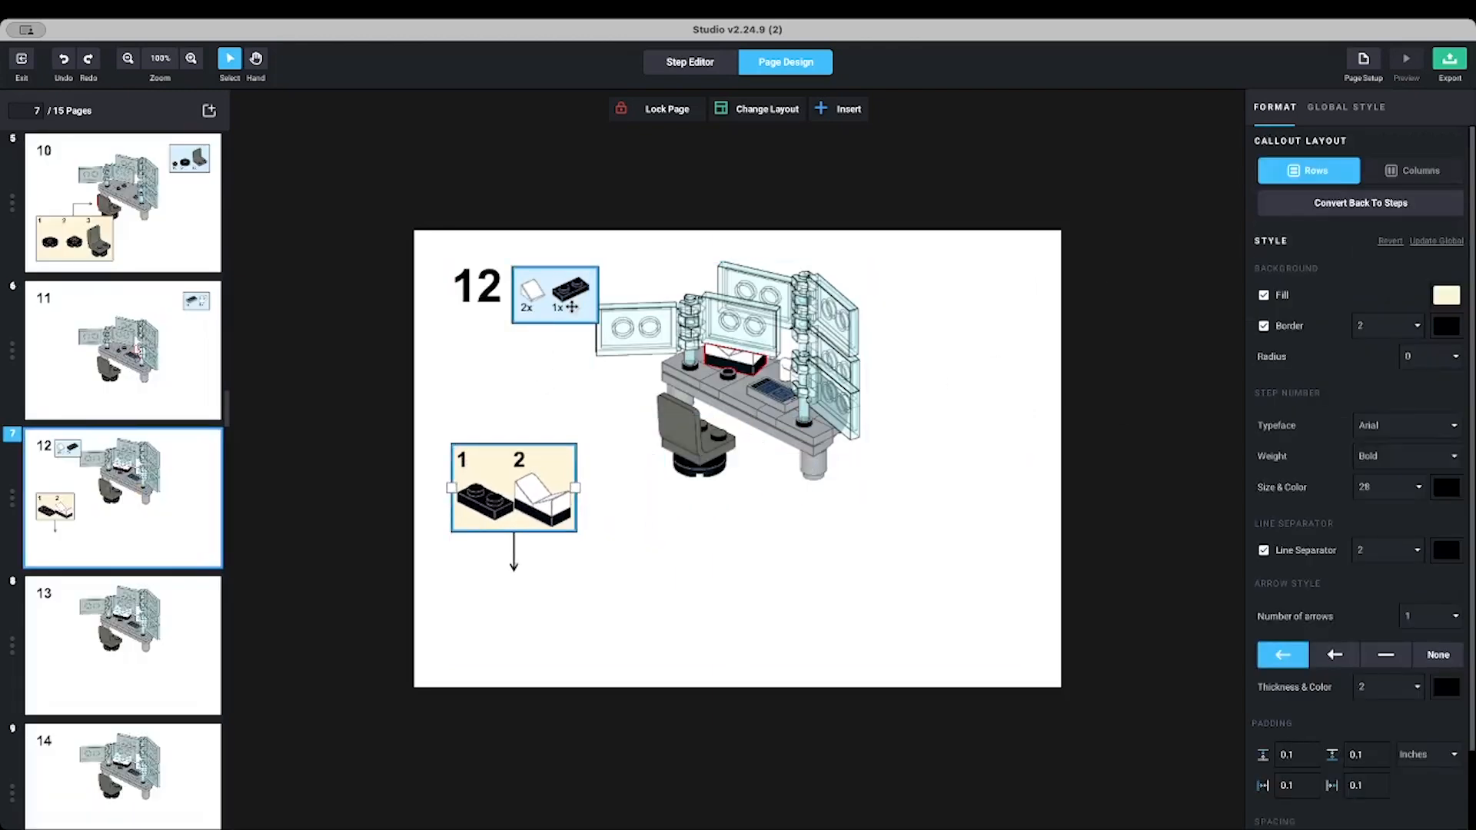
pyautogui.moveTo(579, 308); pyautogui.dragTo(1004, 307)
pyautogui.click(726, 407)
pyautogui.moveTo(726, 407); pyautogui.dragTo(723, 490)
pyautogui.click(723, 494)
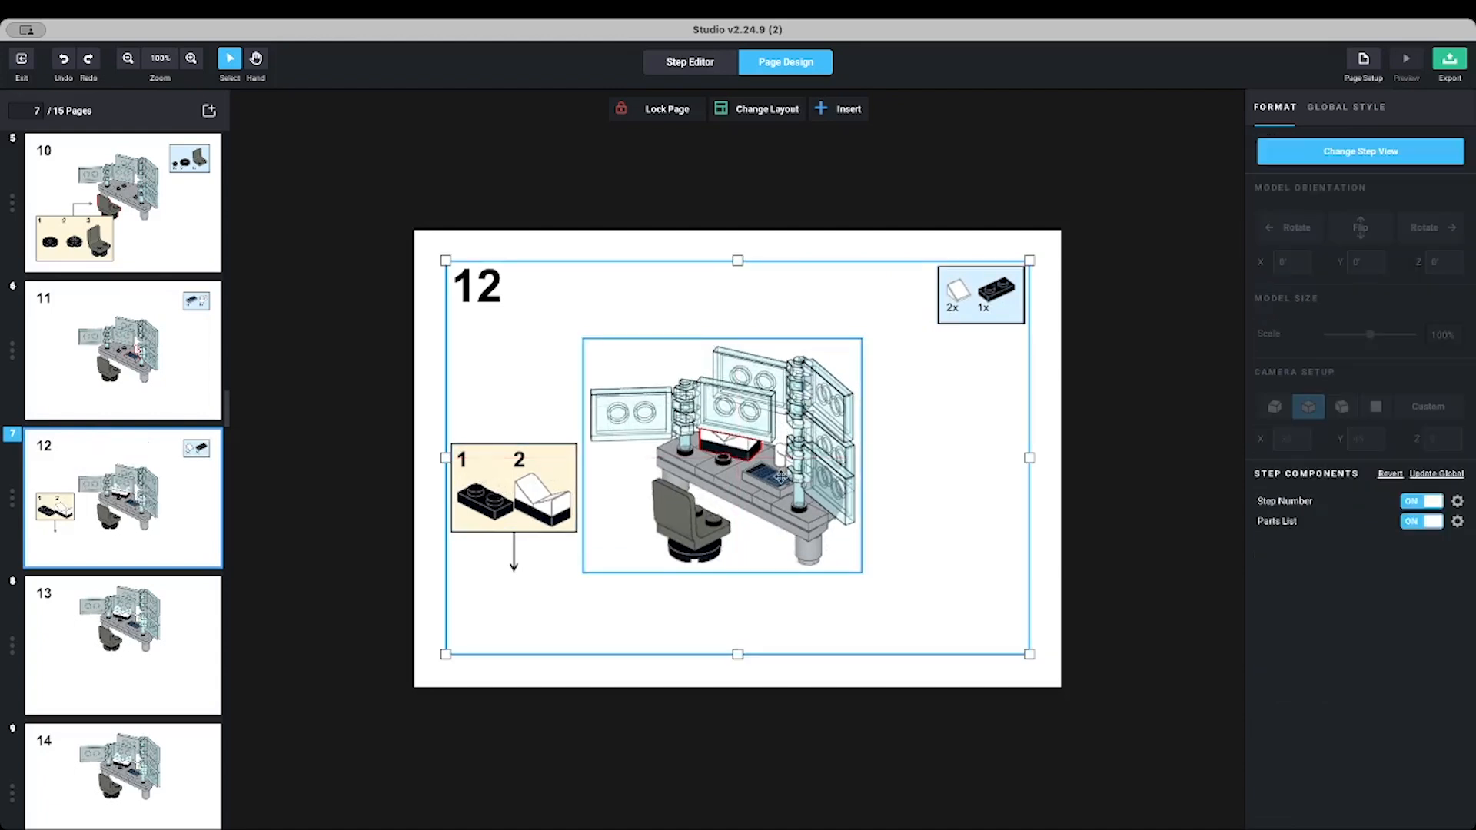
# Change step 12's view by rotating the model to a Y orientation of 125°
pyautogui.click(1392, 147)
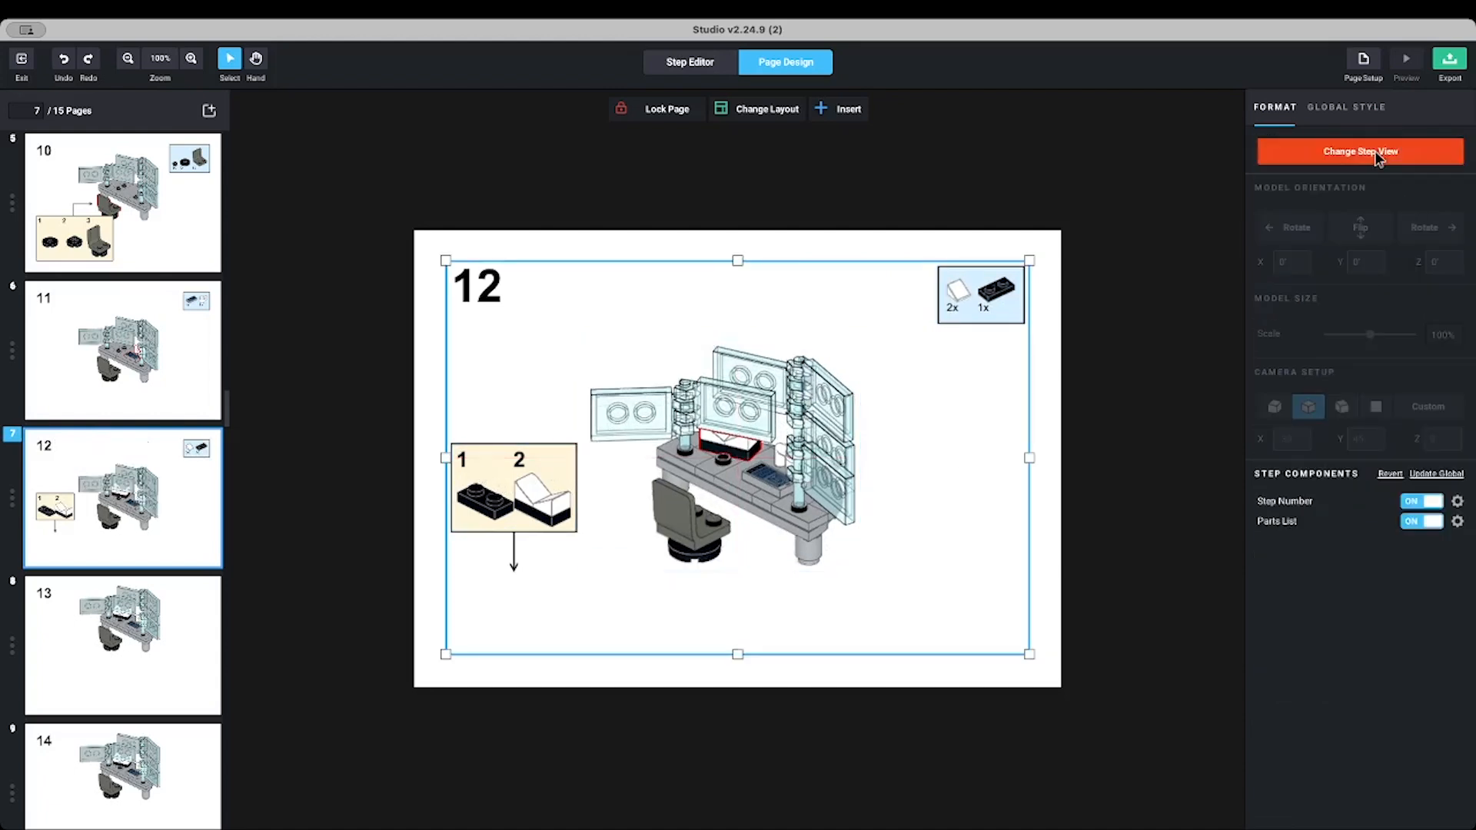
pyautogui.click(1293, 229)
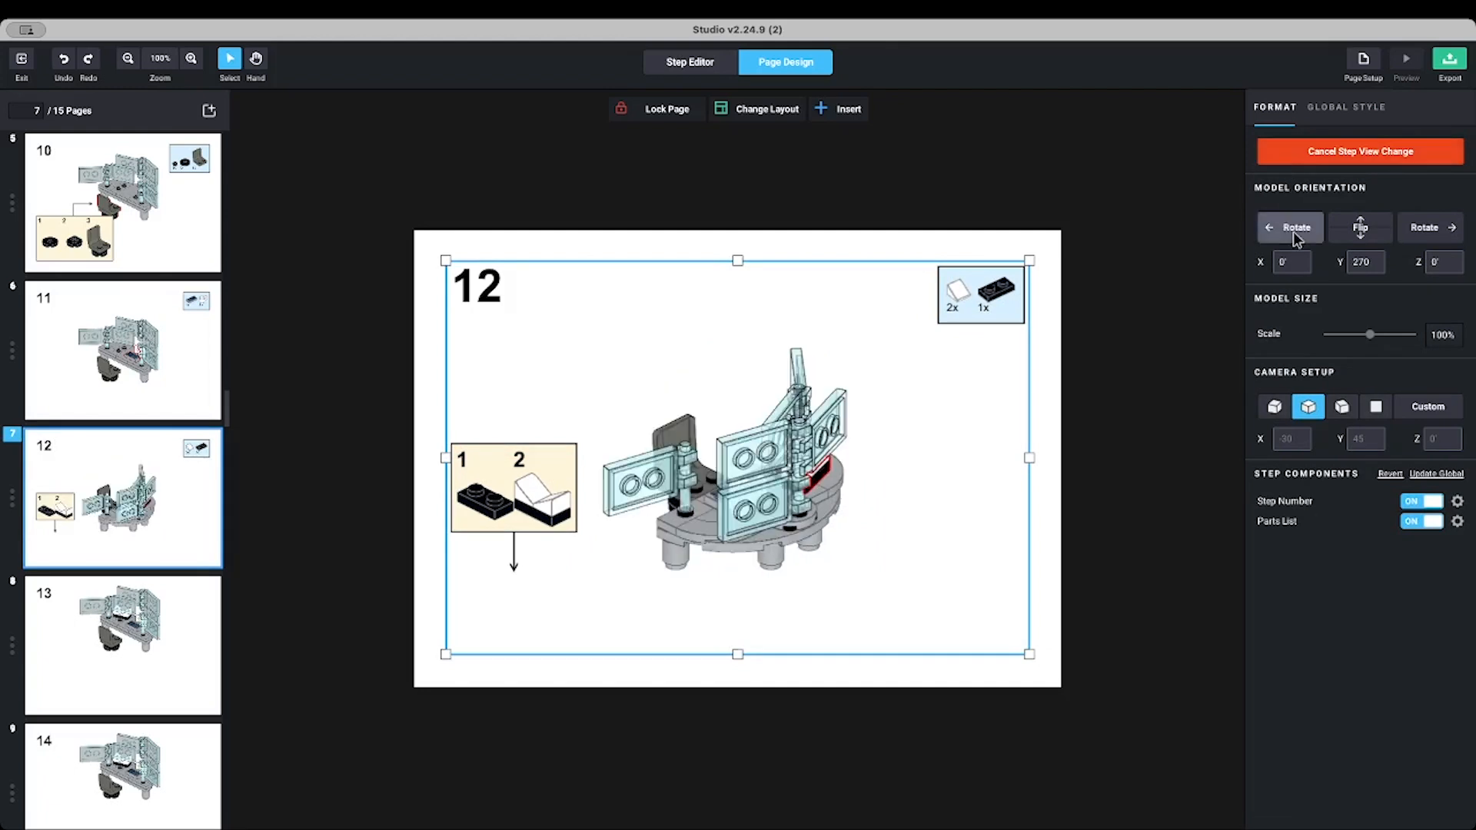
pyautogui.click(1293, 230)
pyautogui.click(1293, 229)
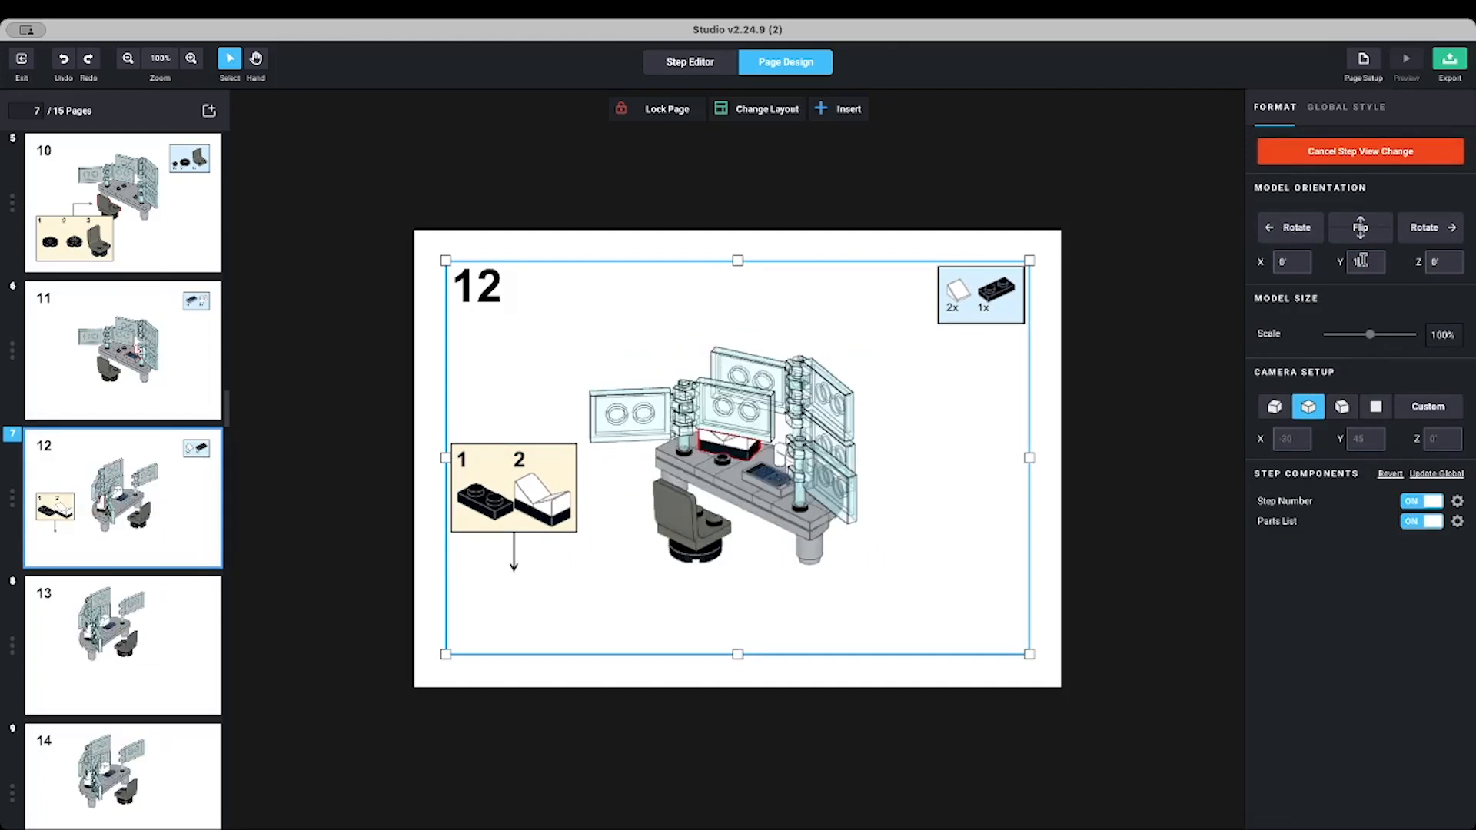
pyautogui.click(1361, 227)
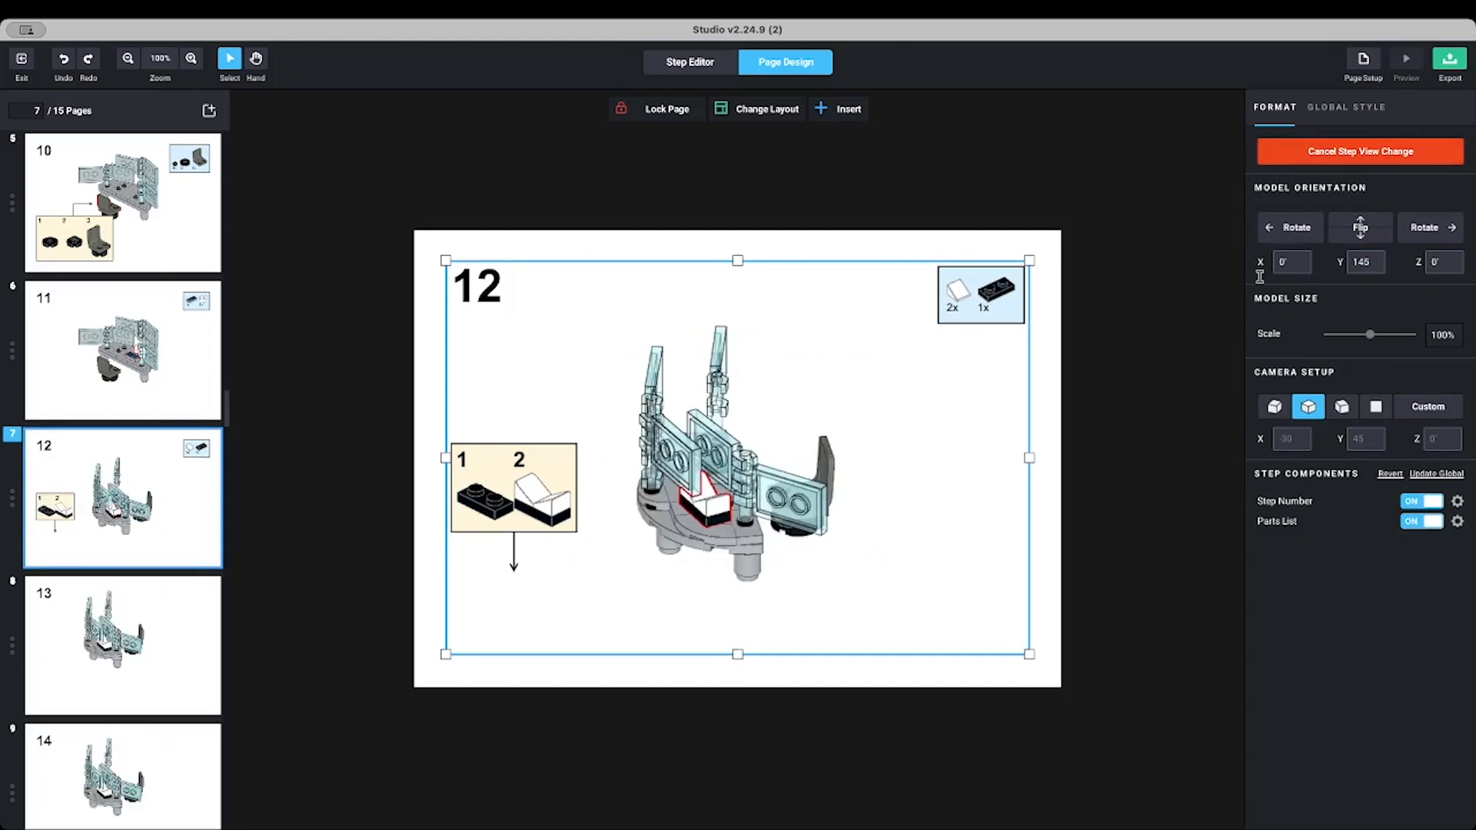
pyautogui.press('Return')
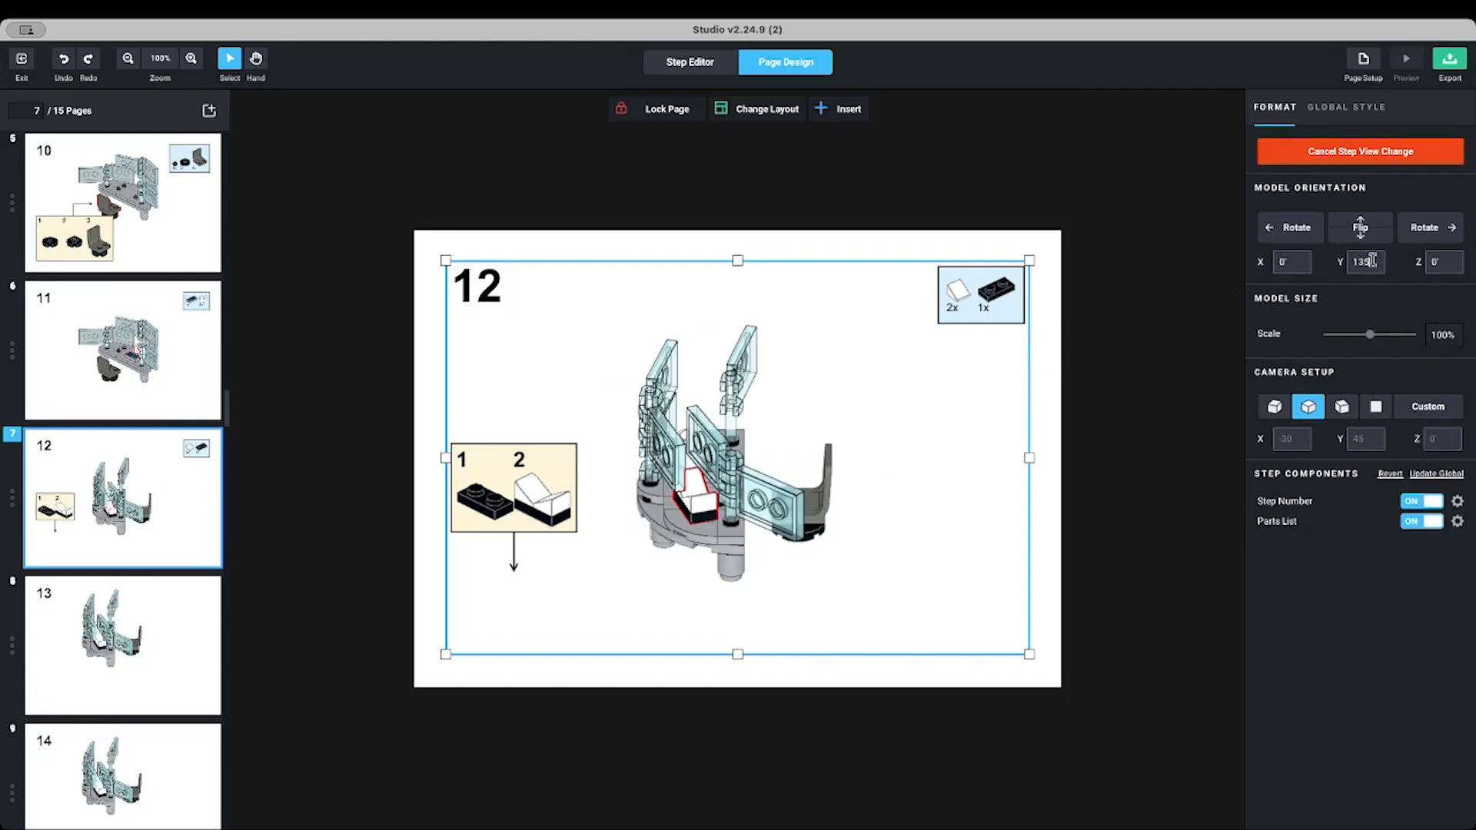
pyautogui.press('BackSpace')
pyautogui.press('BackSpace')
pyautogui.write('25')
pyautogui.press('Return')
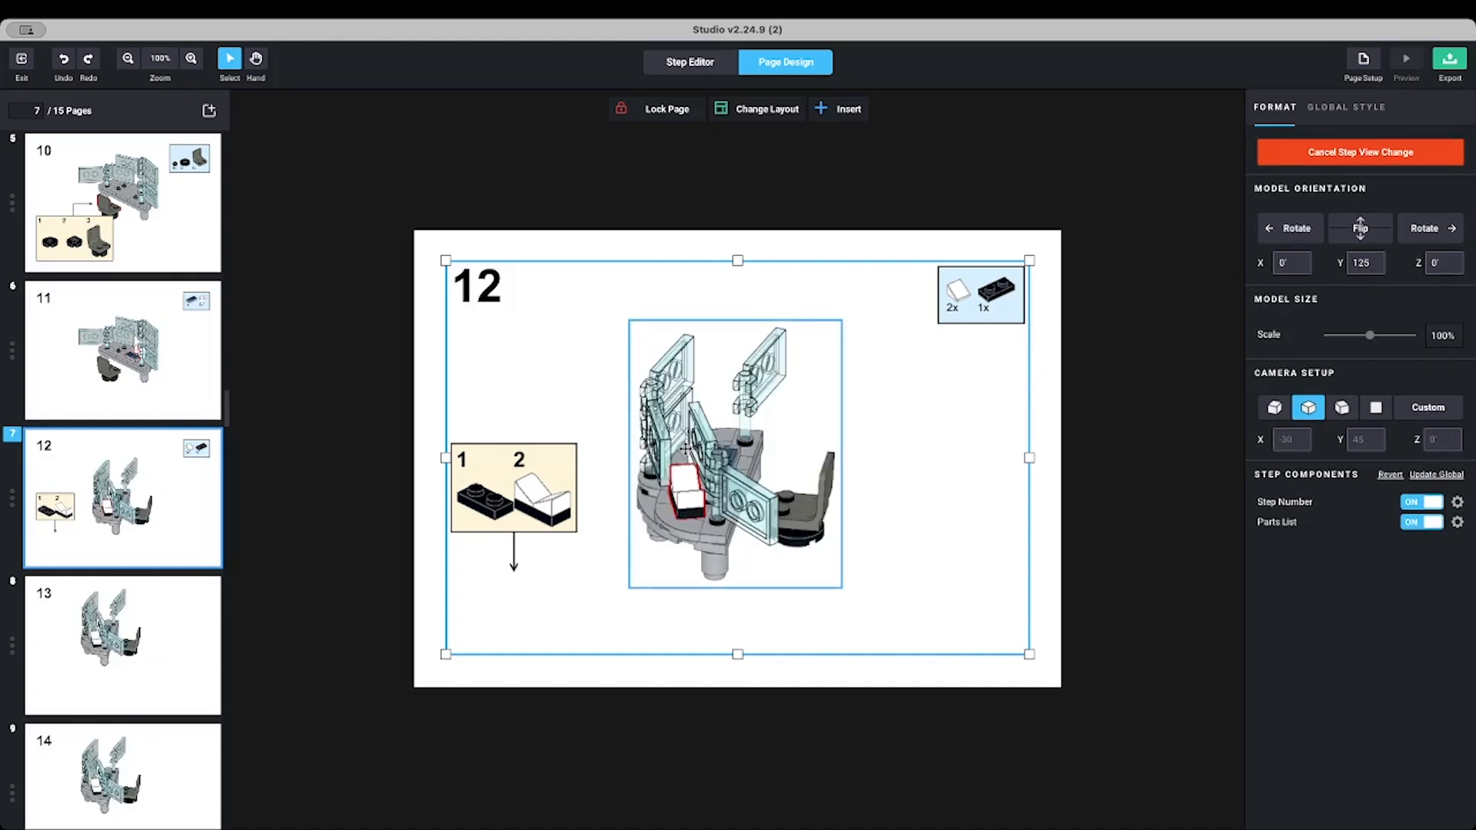
# Shift step 12's model and callout slightly right and down, and point the callout's arrow at the black-and-white submodel on the desk
pyautogui.moveTo(715, 445); pyautogui.dragTo(725, 448)
pyautogui.moveTo(513, 484); pyautogui.dragTo(538, 511)
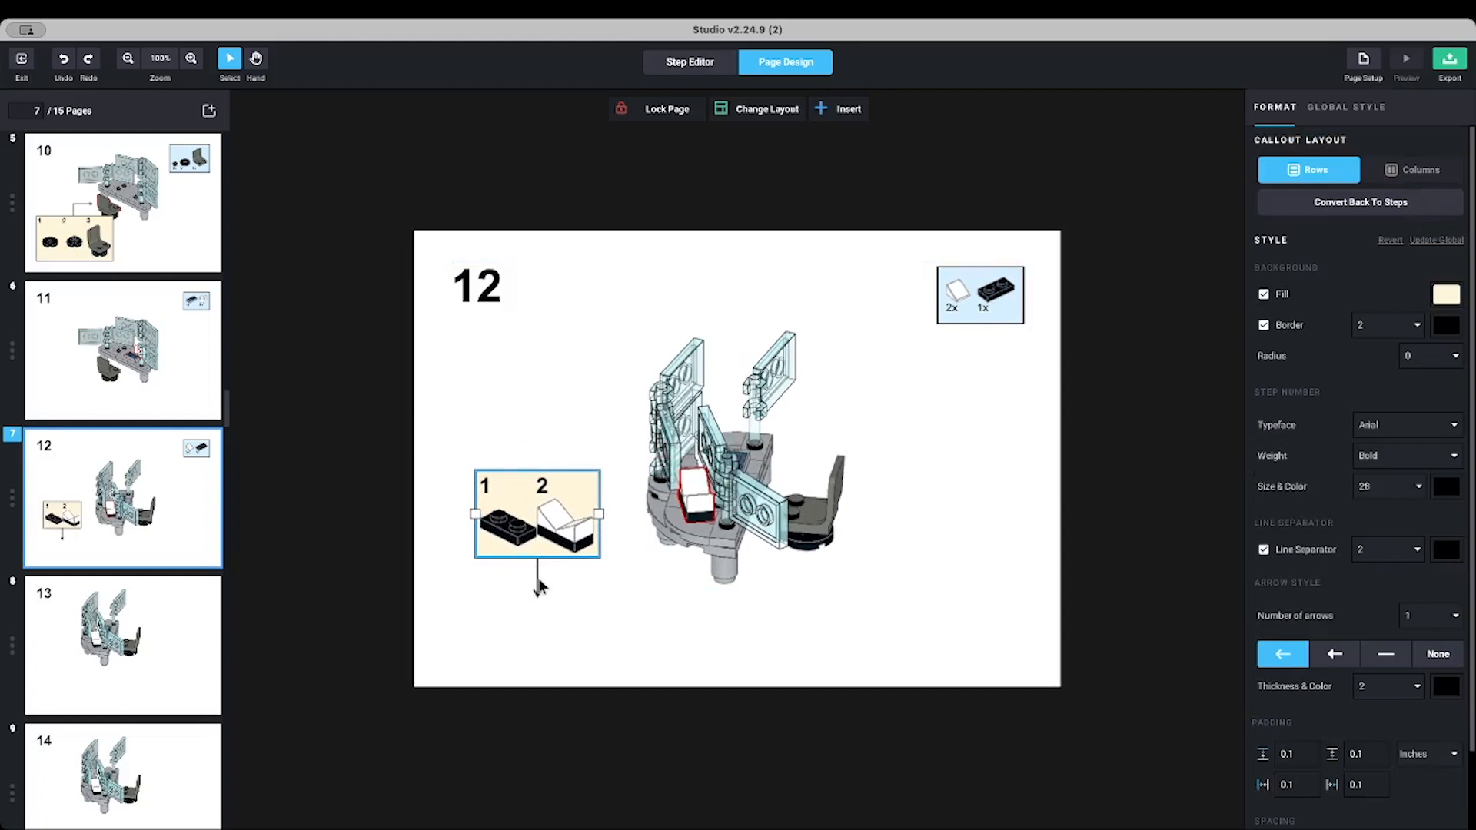
pyautogui.moveTo(541, 587); pyautogui.dragTo(679, 514)
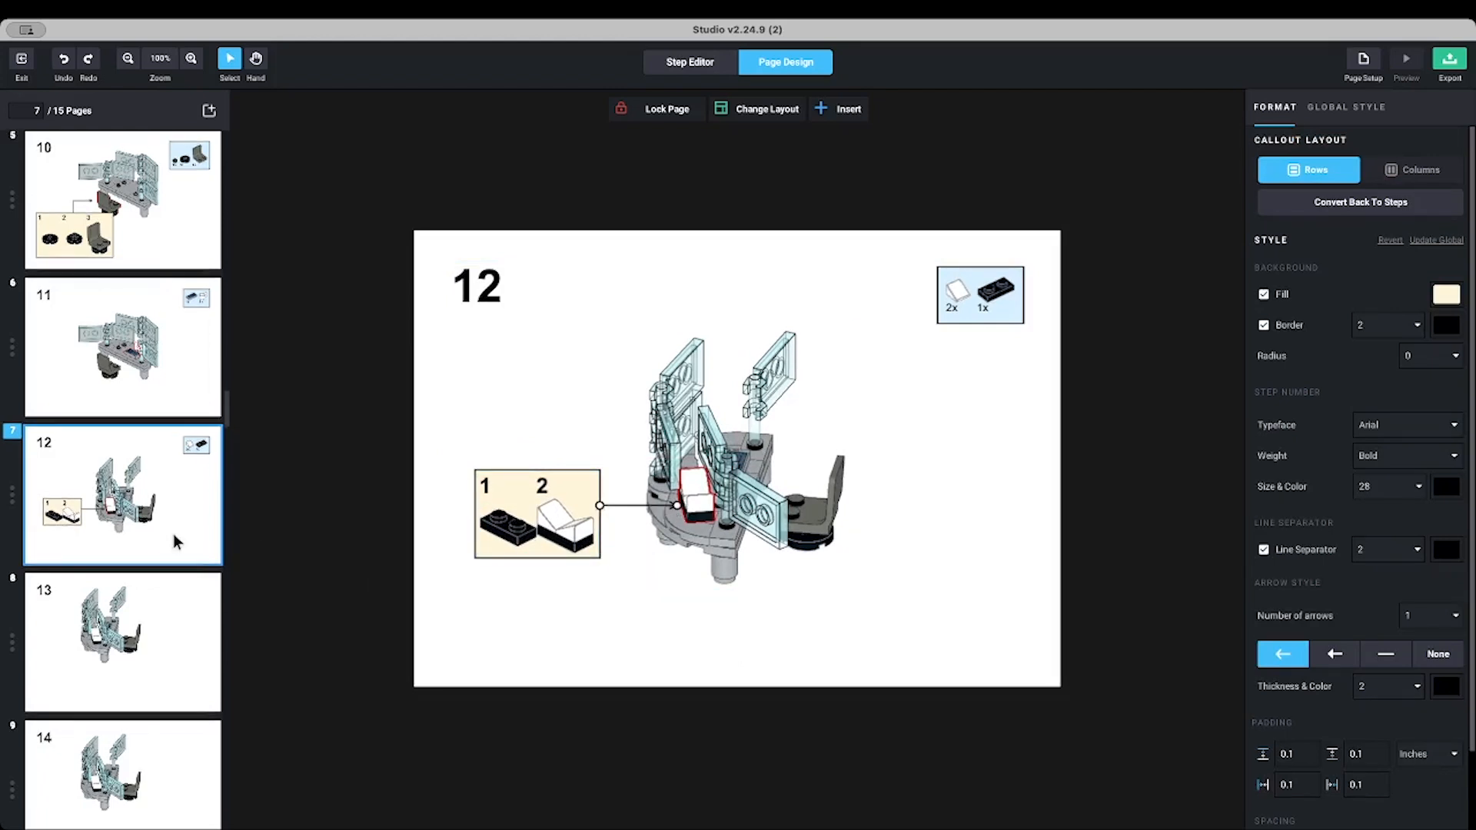
# Centre step 13's desk model on page 8
pyautogui.scroll(-1, 176, 540)
pyautogui.click(141, 591)
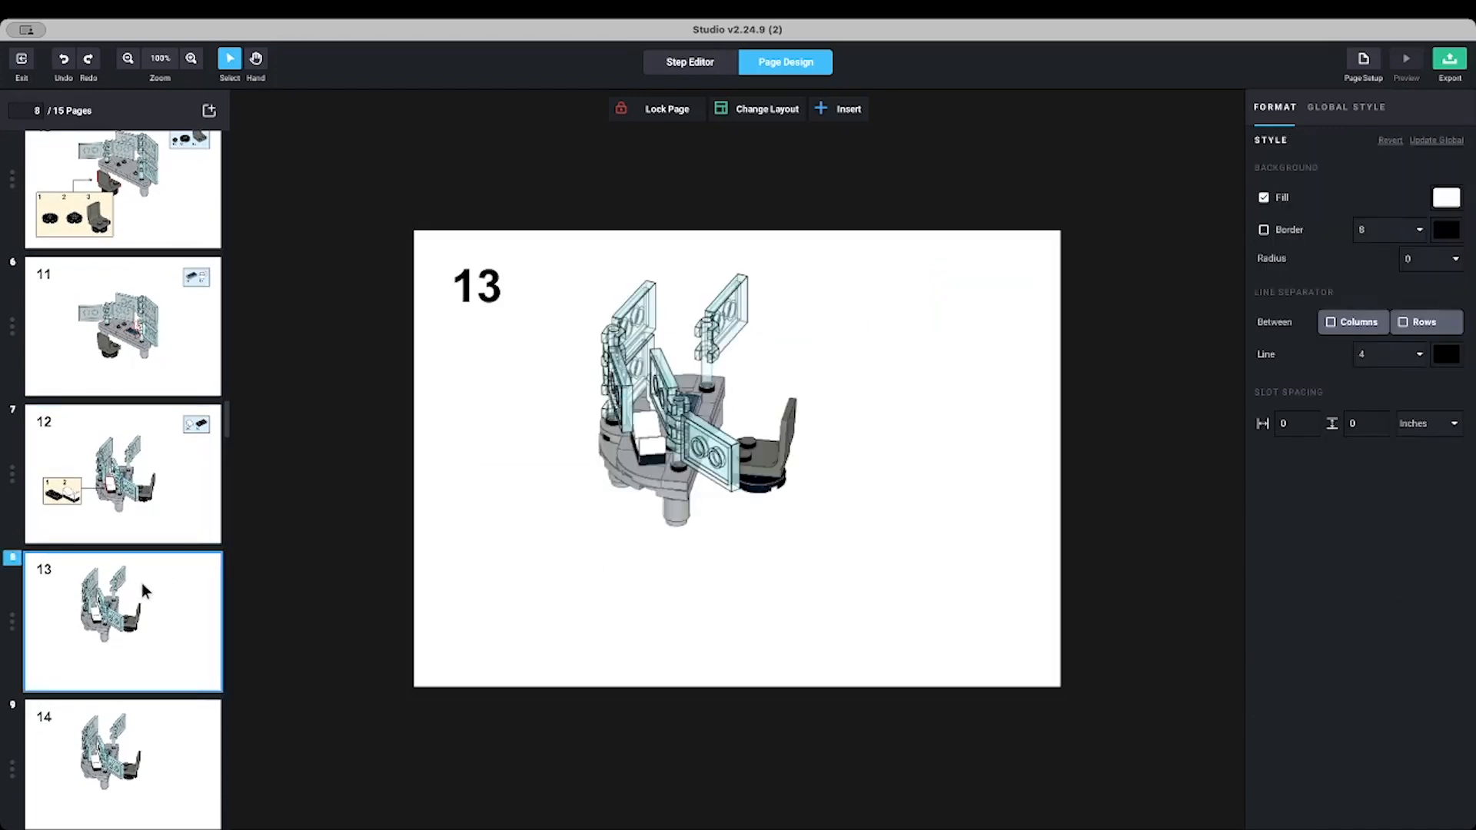
pyautogui.click(612, 456)
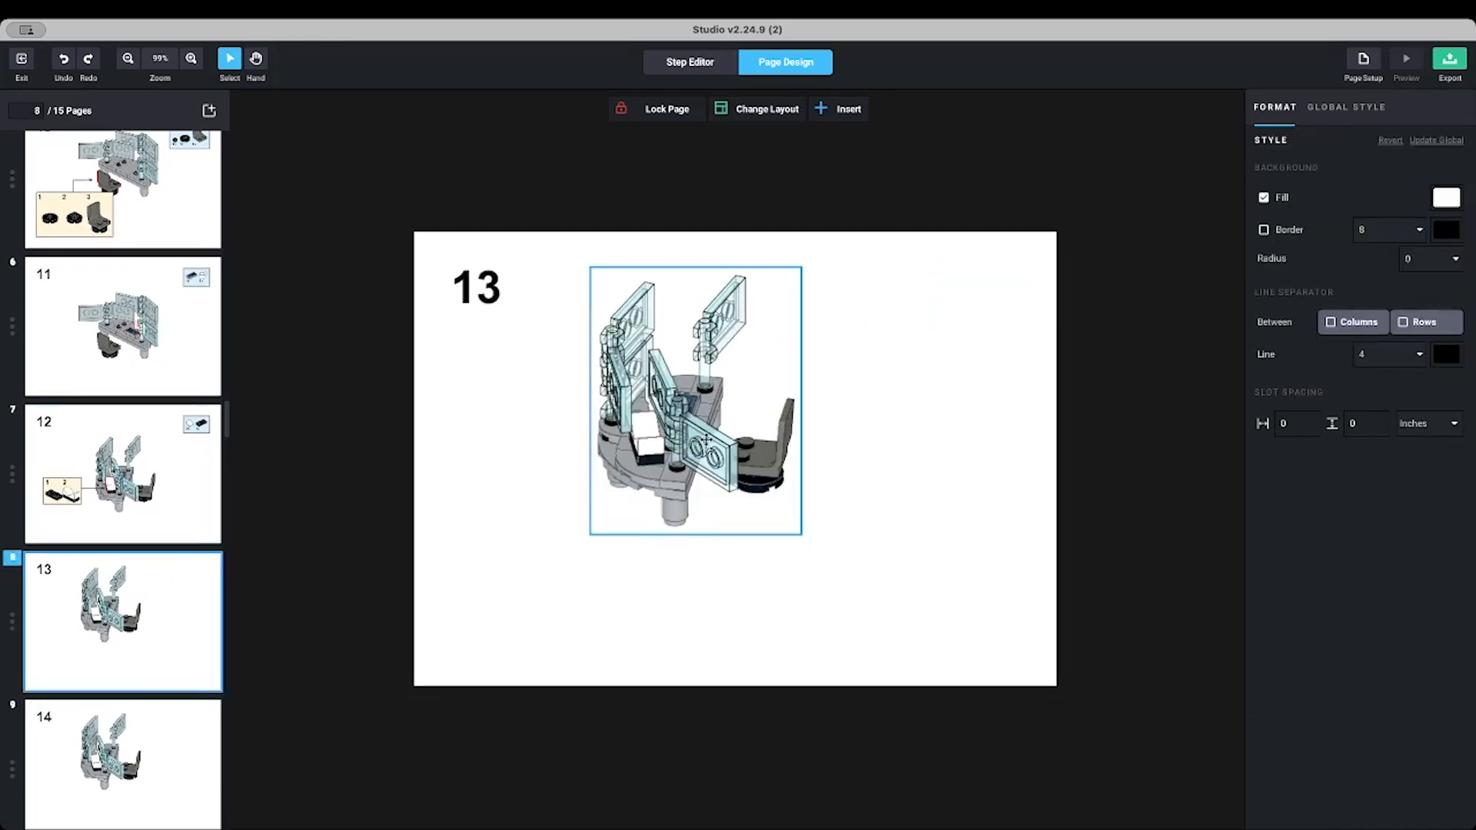
pyautogui.moveTo(707, 436); pyautogui.dragTo(761, 511)
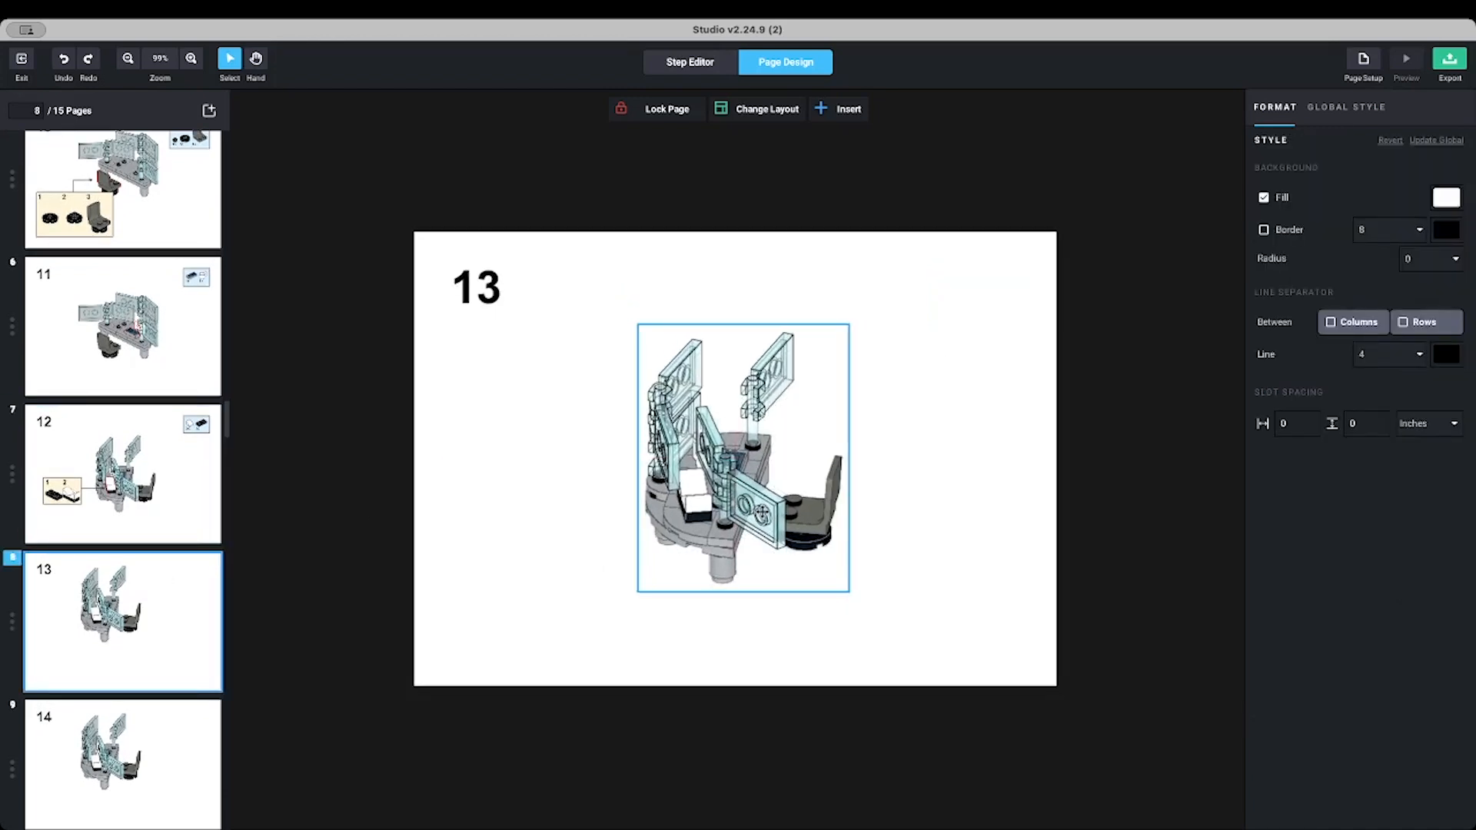
# Change step 13's view by rotating the model to a Y orientation of 35°, and recentre it on the page
pyautogui.click(901, 414)
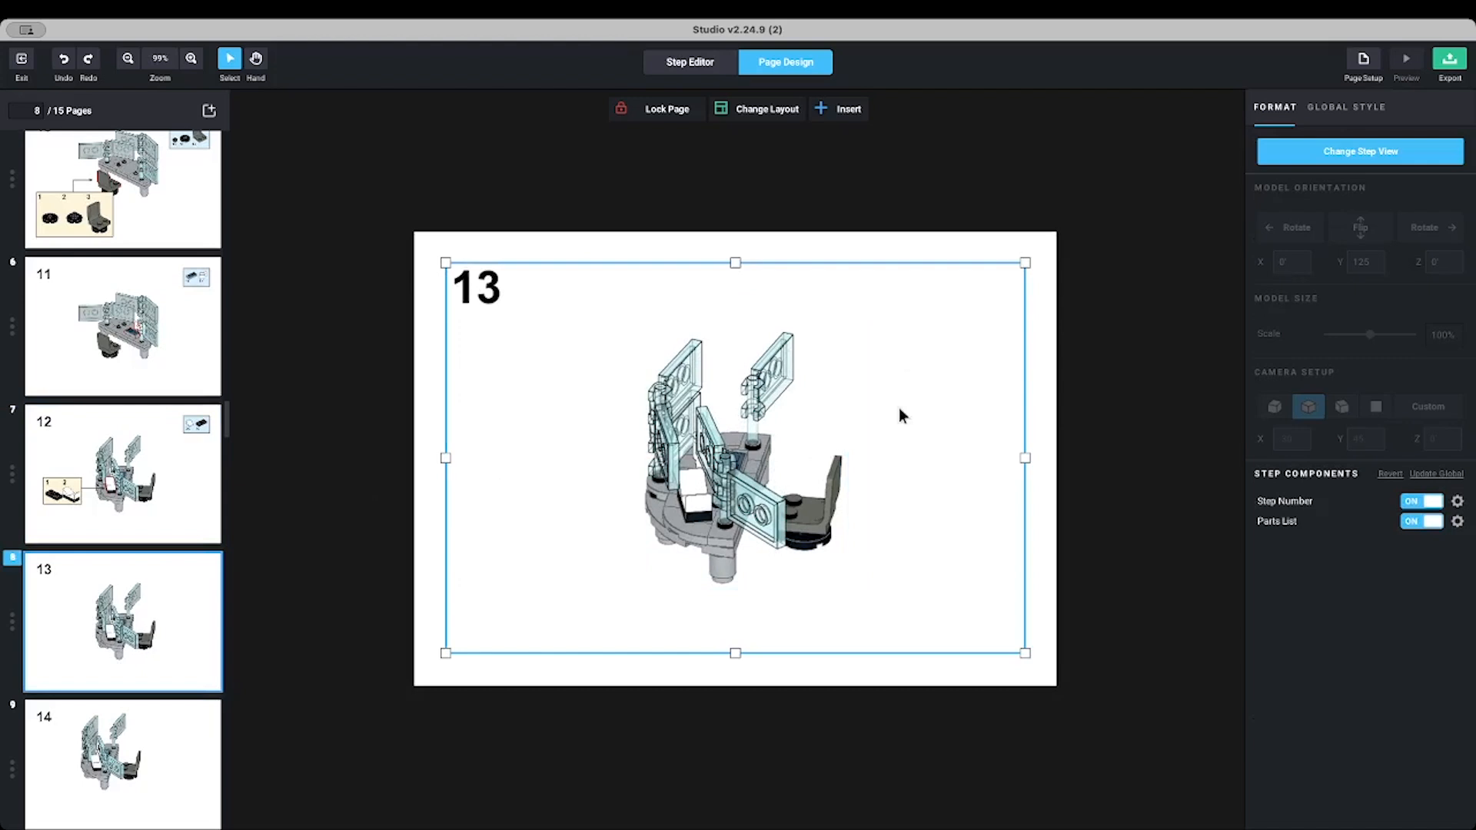
pyautogui.click(1344, 152)
pyautogui.click(1424, 229)
pyautogui.click(1423, 229)
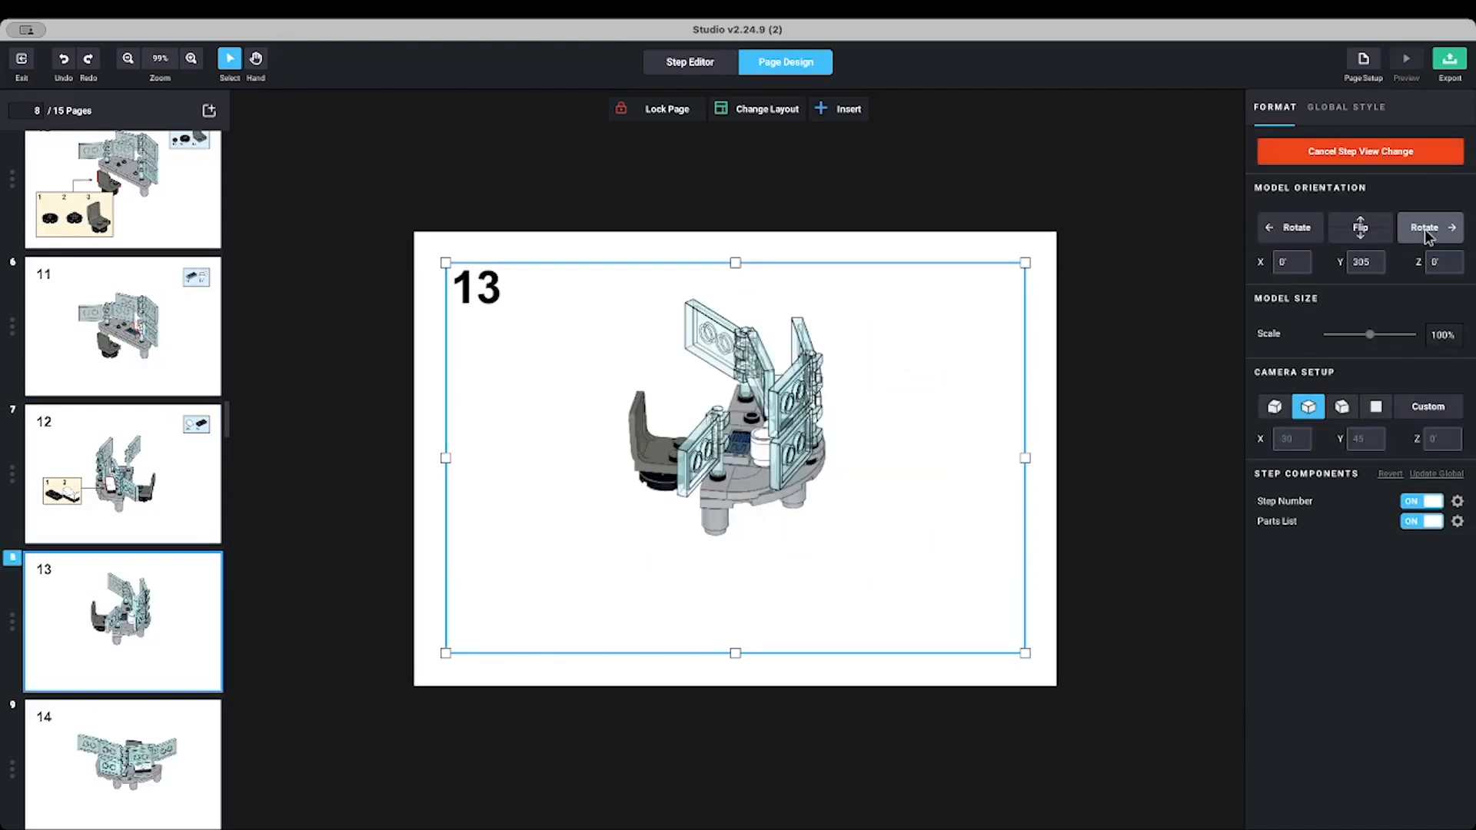
pyautogui.click(1424, 228)
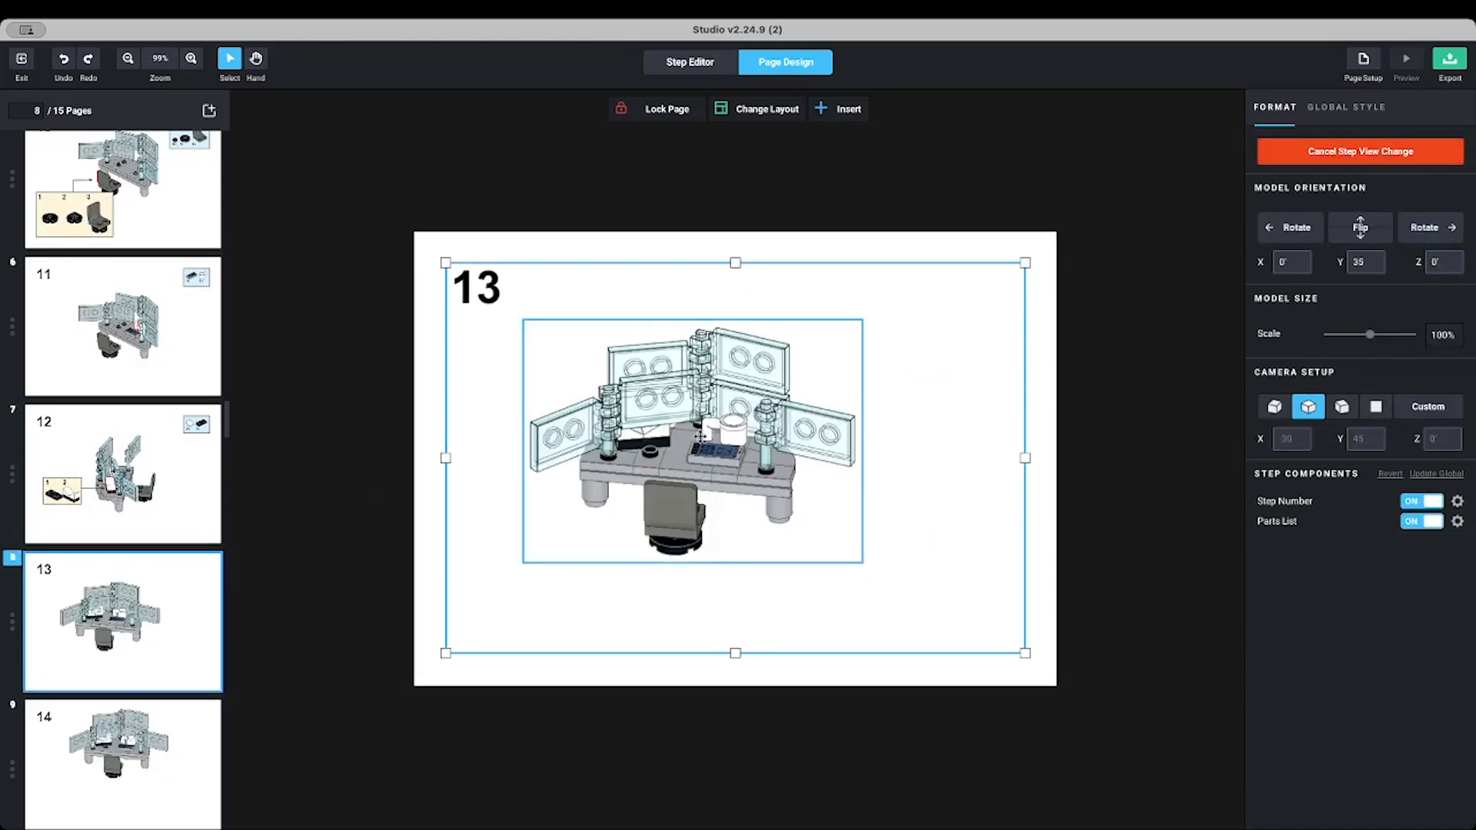
pyautogui.moveTo(699, 436)
pyautogui.mouseDown()
pyautogui.moveTo(769, 450)
pyautogui.moveTo(707, 451)
pyautogui.mouseUp()
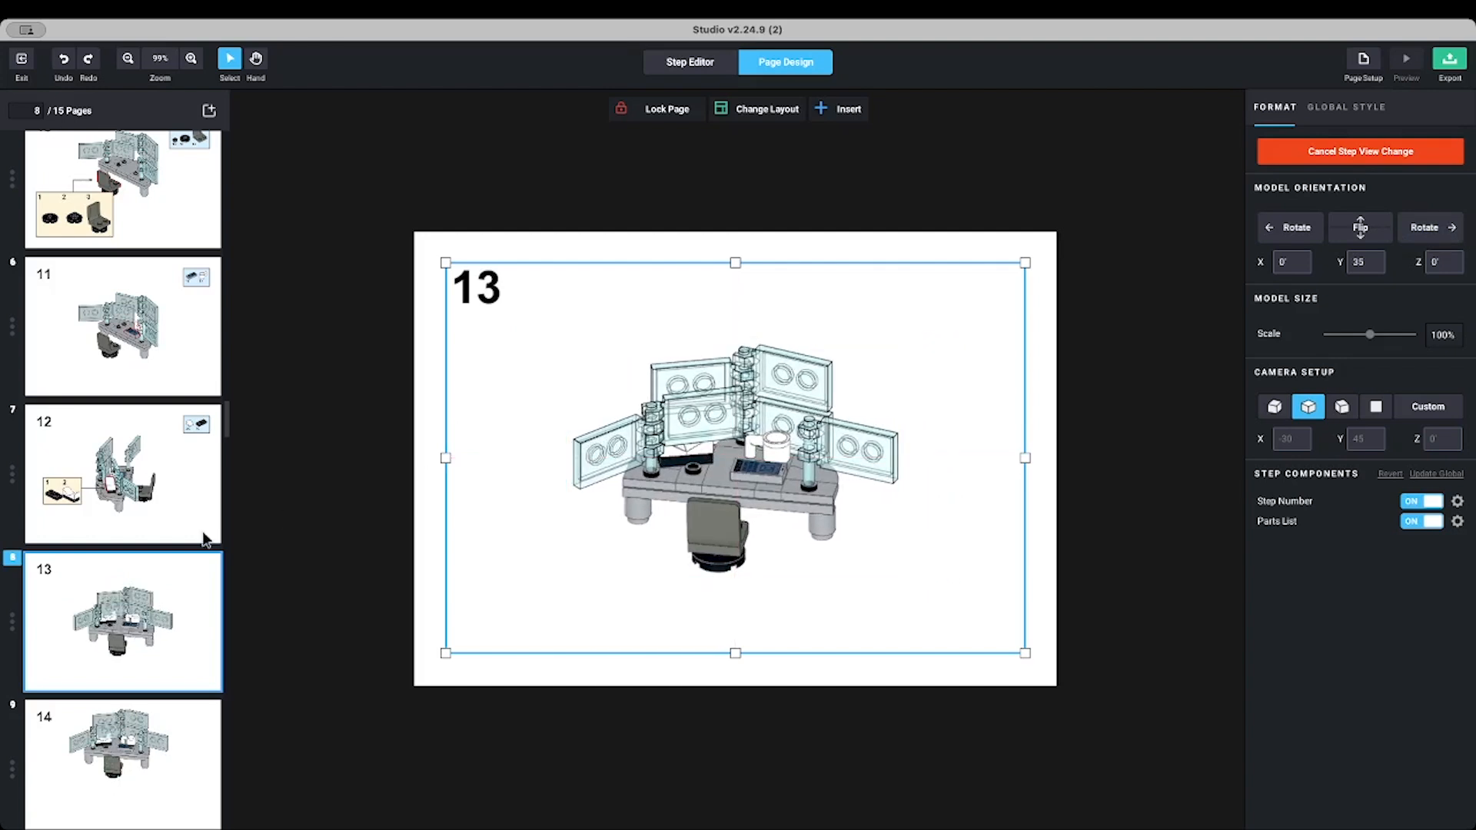
# Check the remaining instruction pages through step 20, return to the model editor and expand all steps in the step list
pyautogui.scroll(-3, 133, 584)
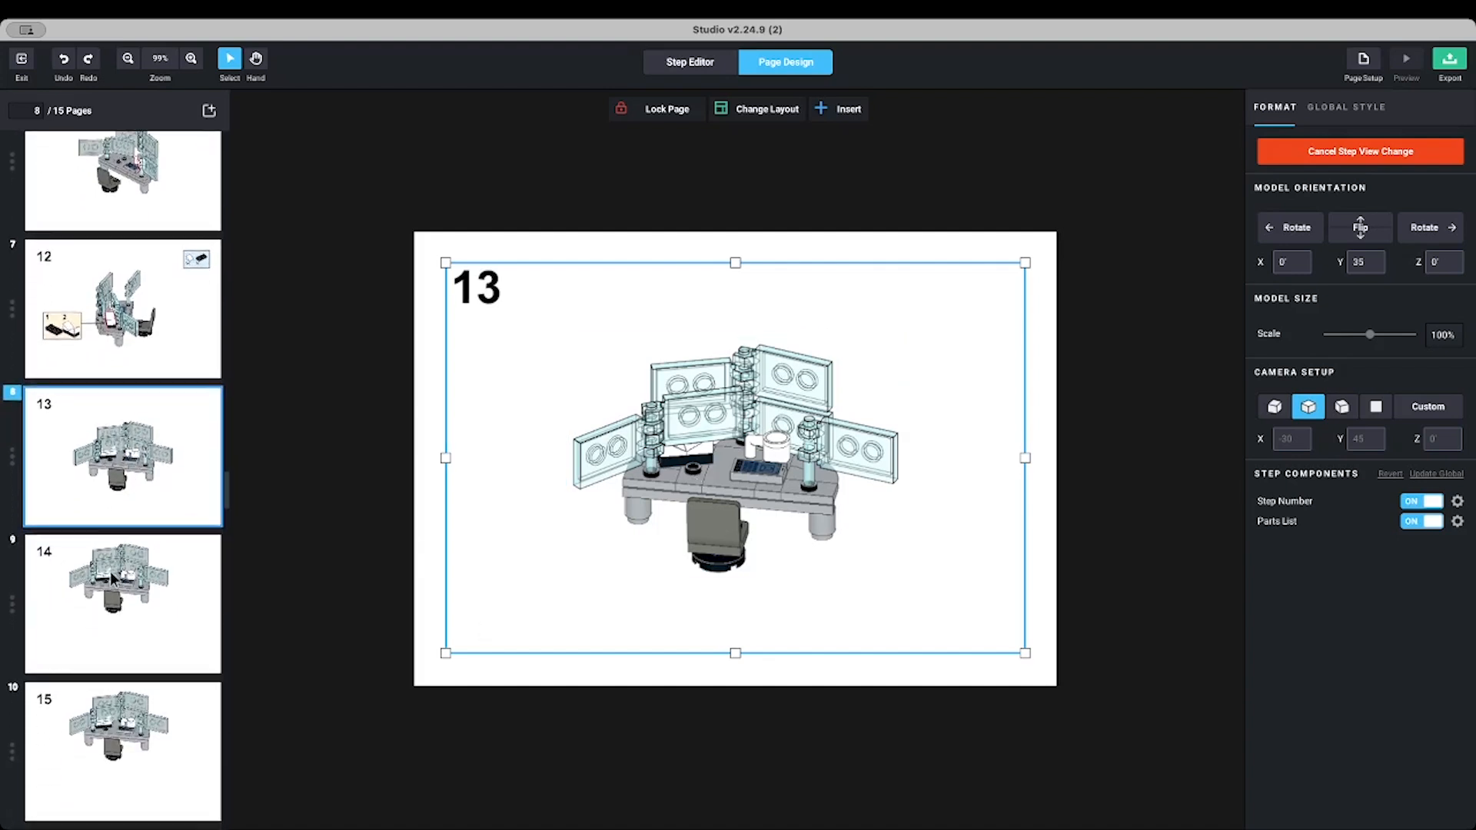
pyautogui.scroll(-3, 150, 573)
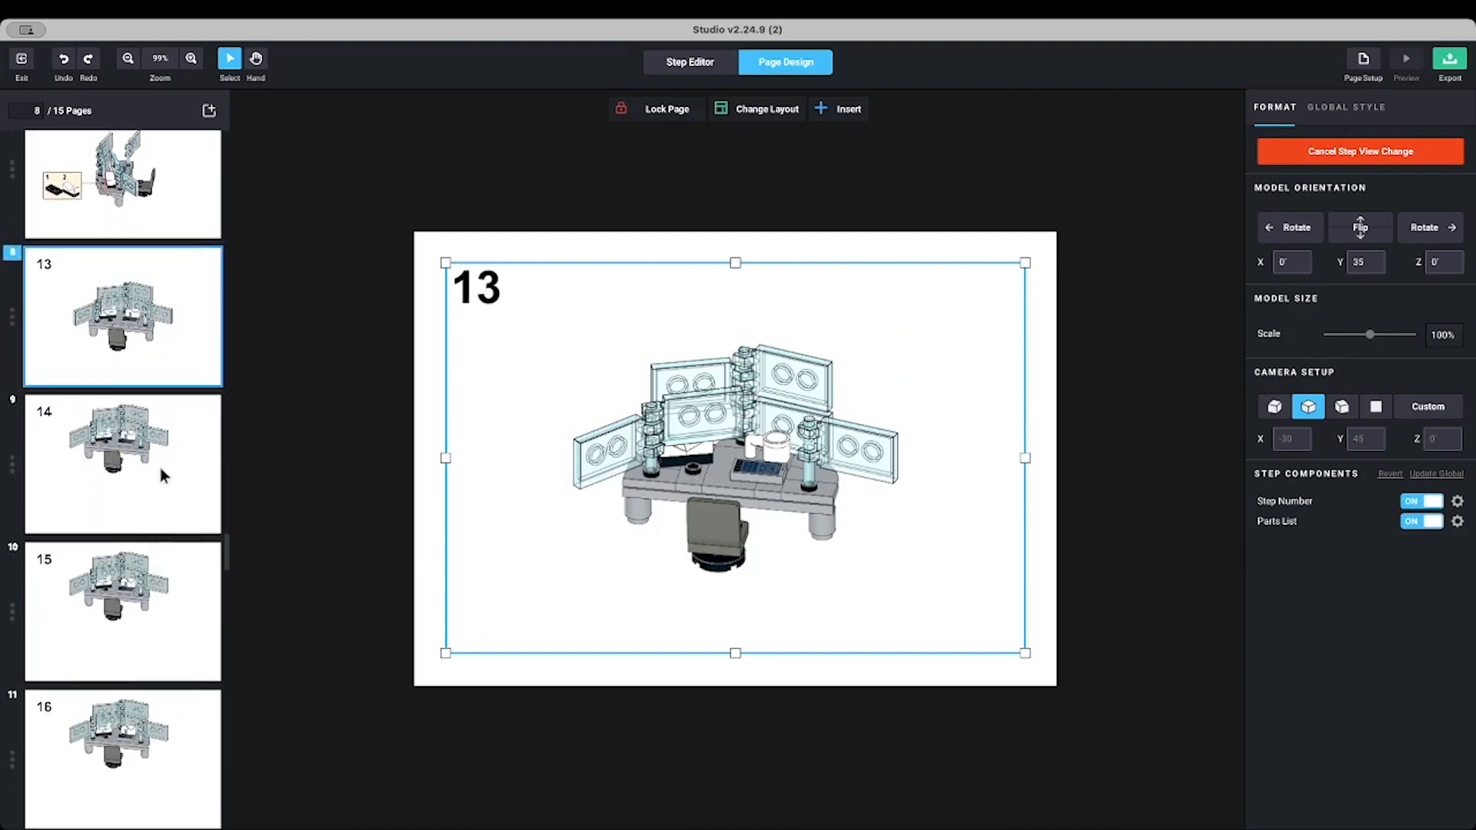
pyautogui.scroll(-10, 141, 486)
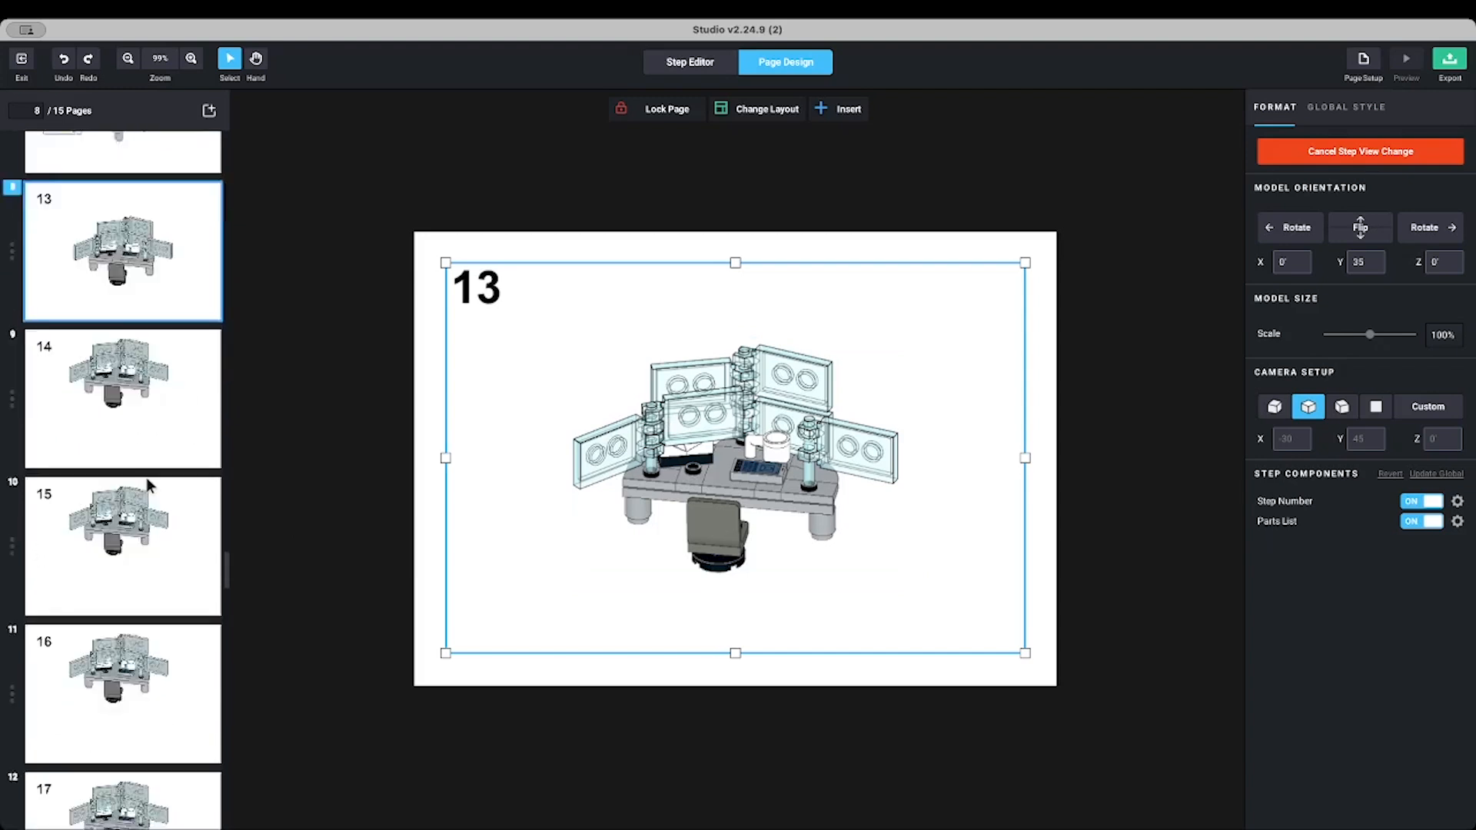
pyautogui.scroll(-3, 144, 527)
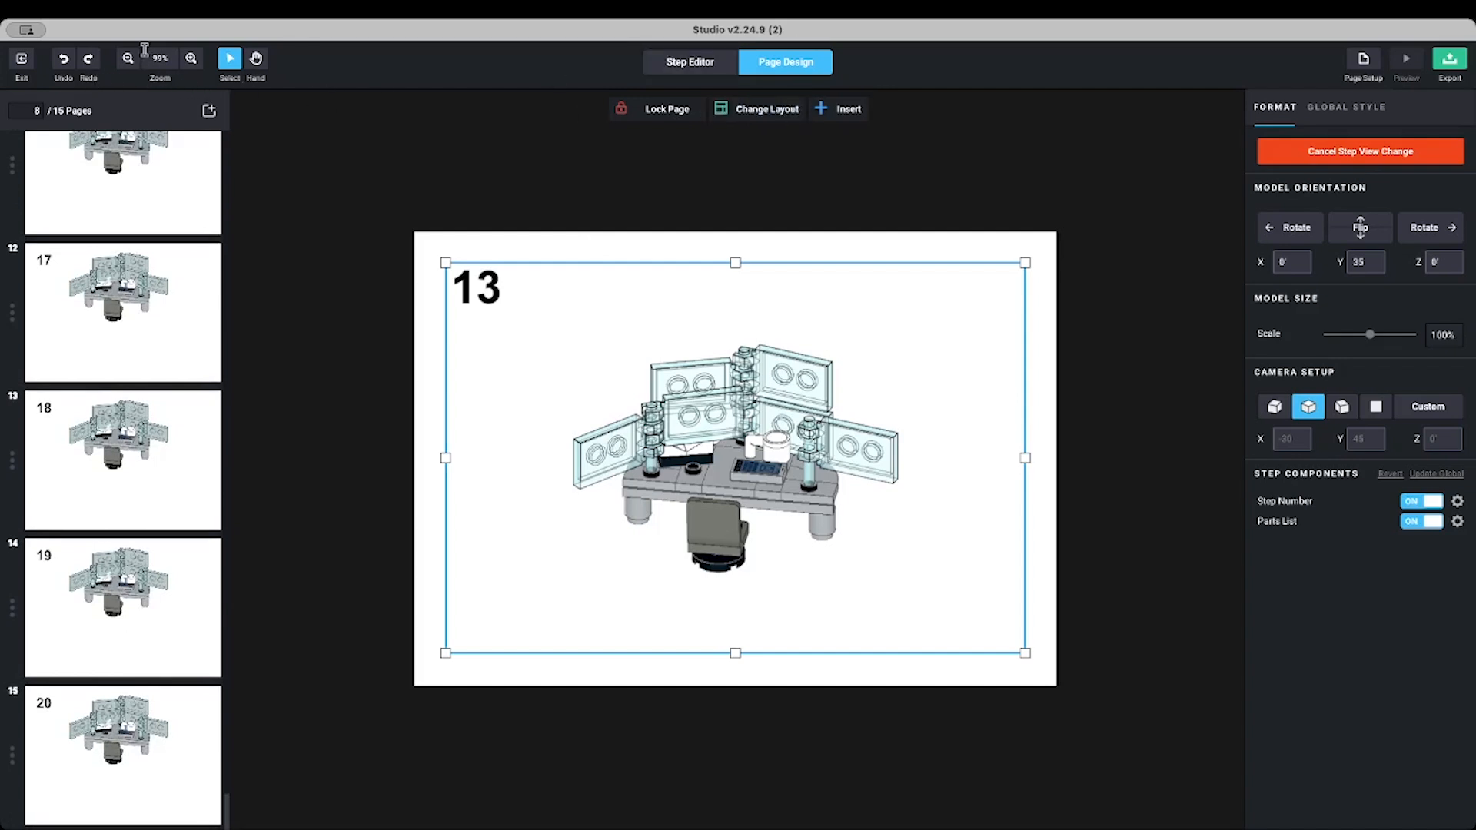
pyautogui.click(20, 62)
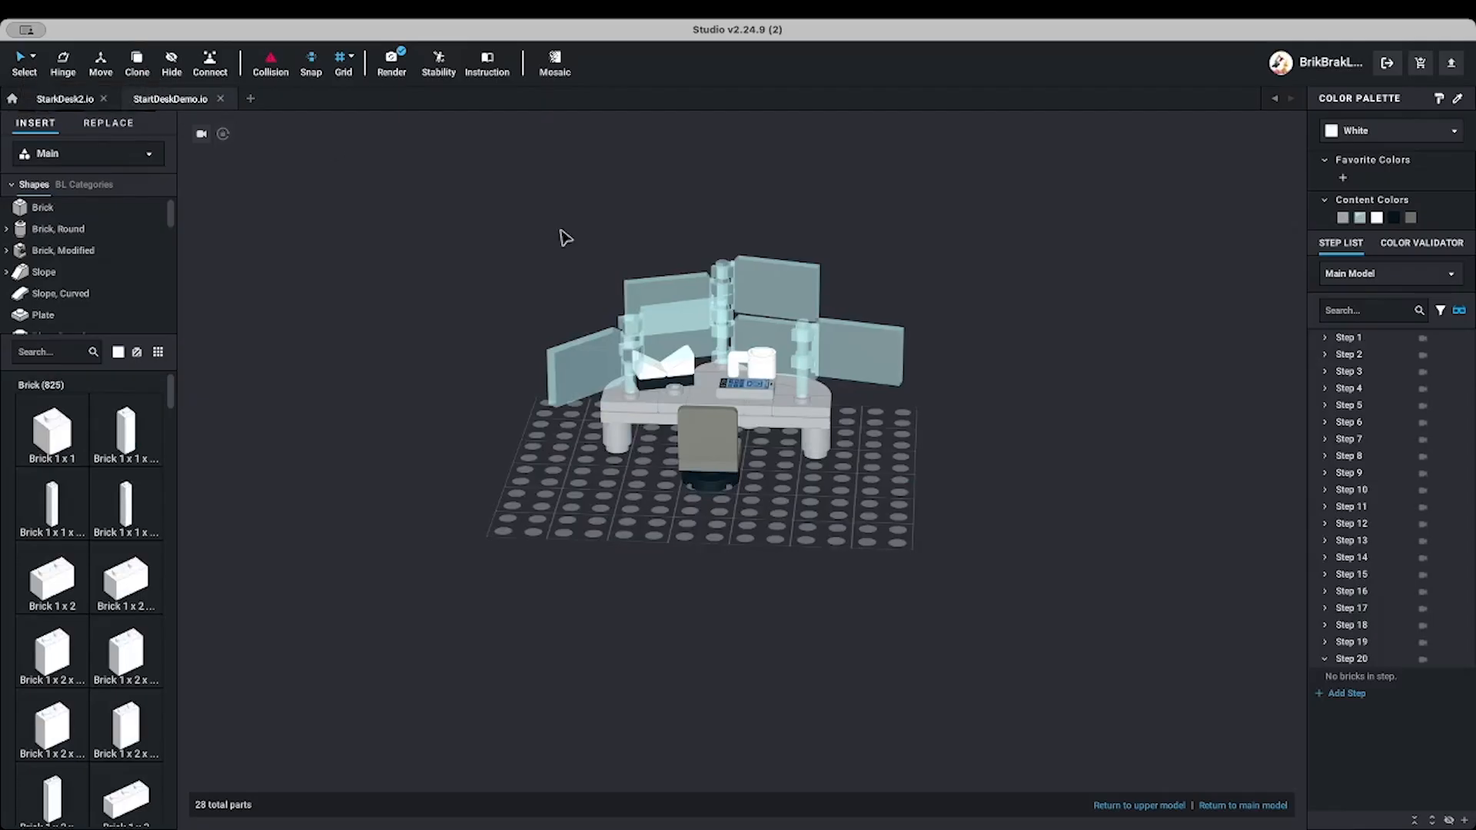
pyautogui.click(1433, 819)
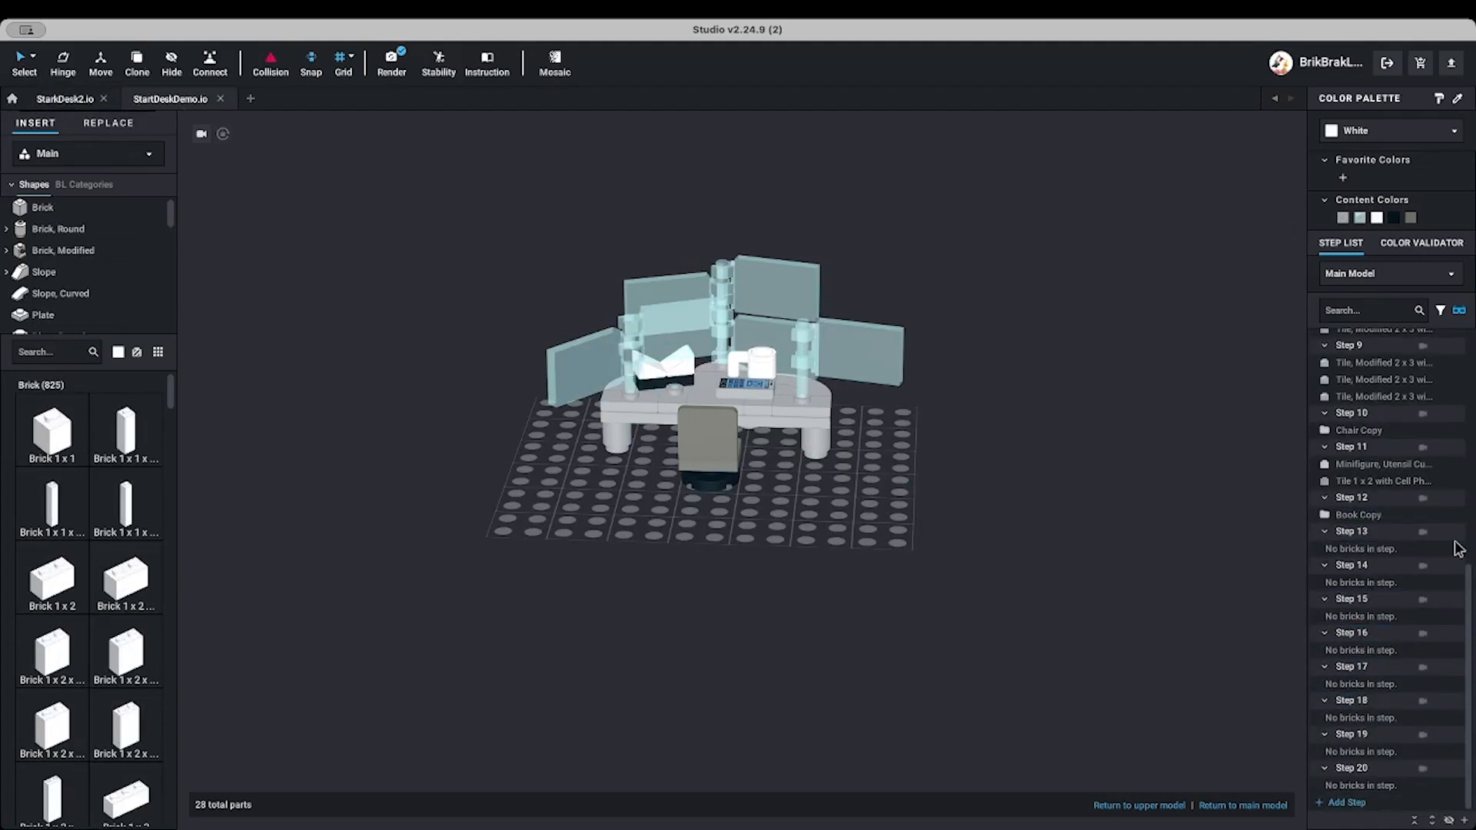
# Delete seven of the empty steps at the end of the main model, keeping a single empty step 13
pyautogui.click(1456, 566)
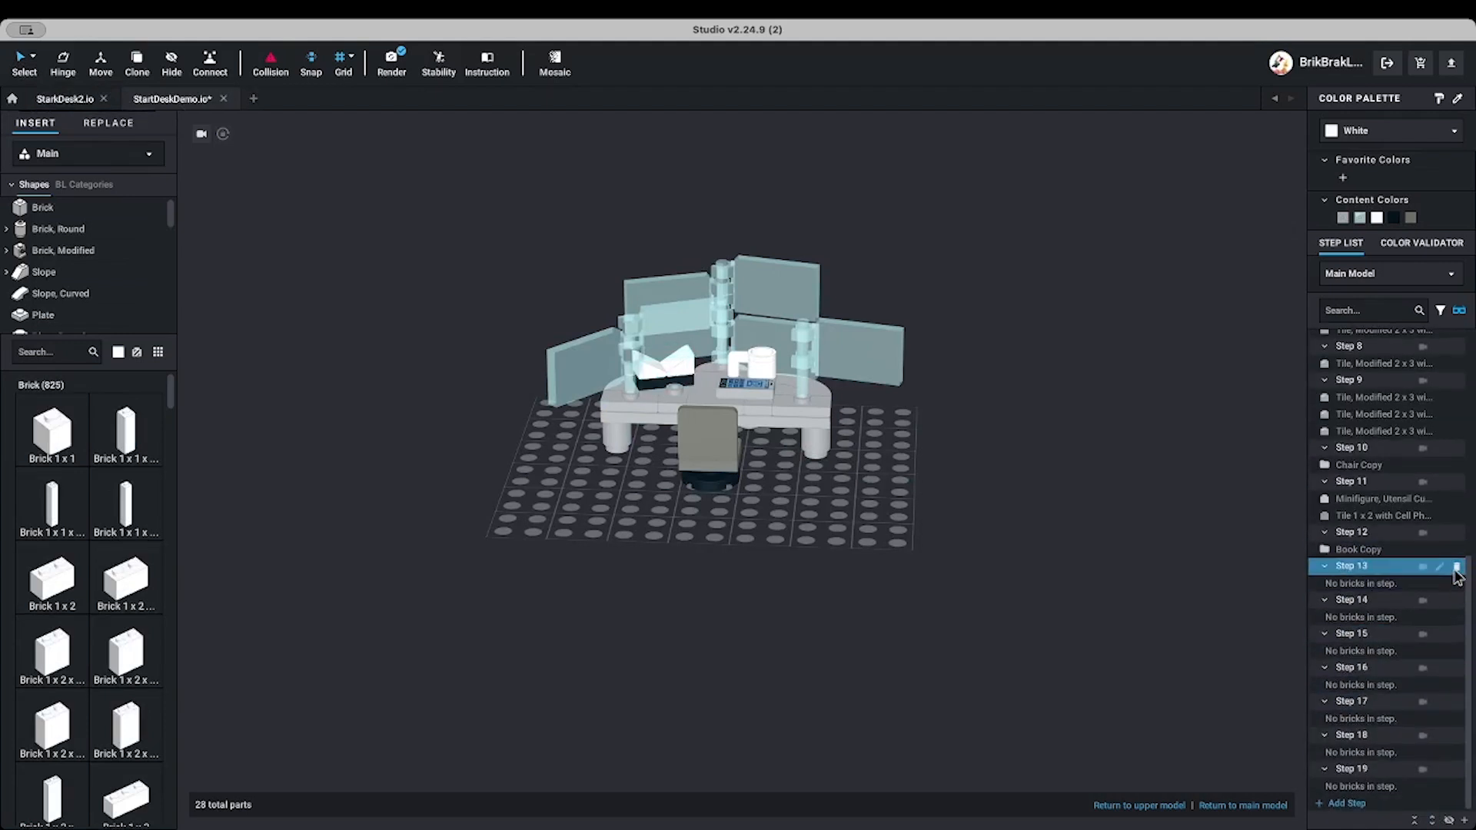
pyautogui.click(1456, 771)
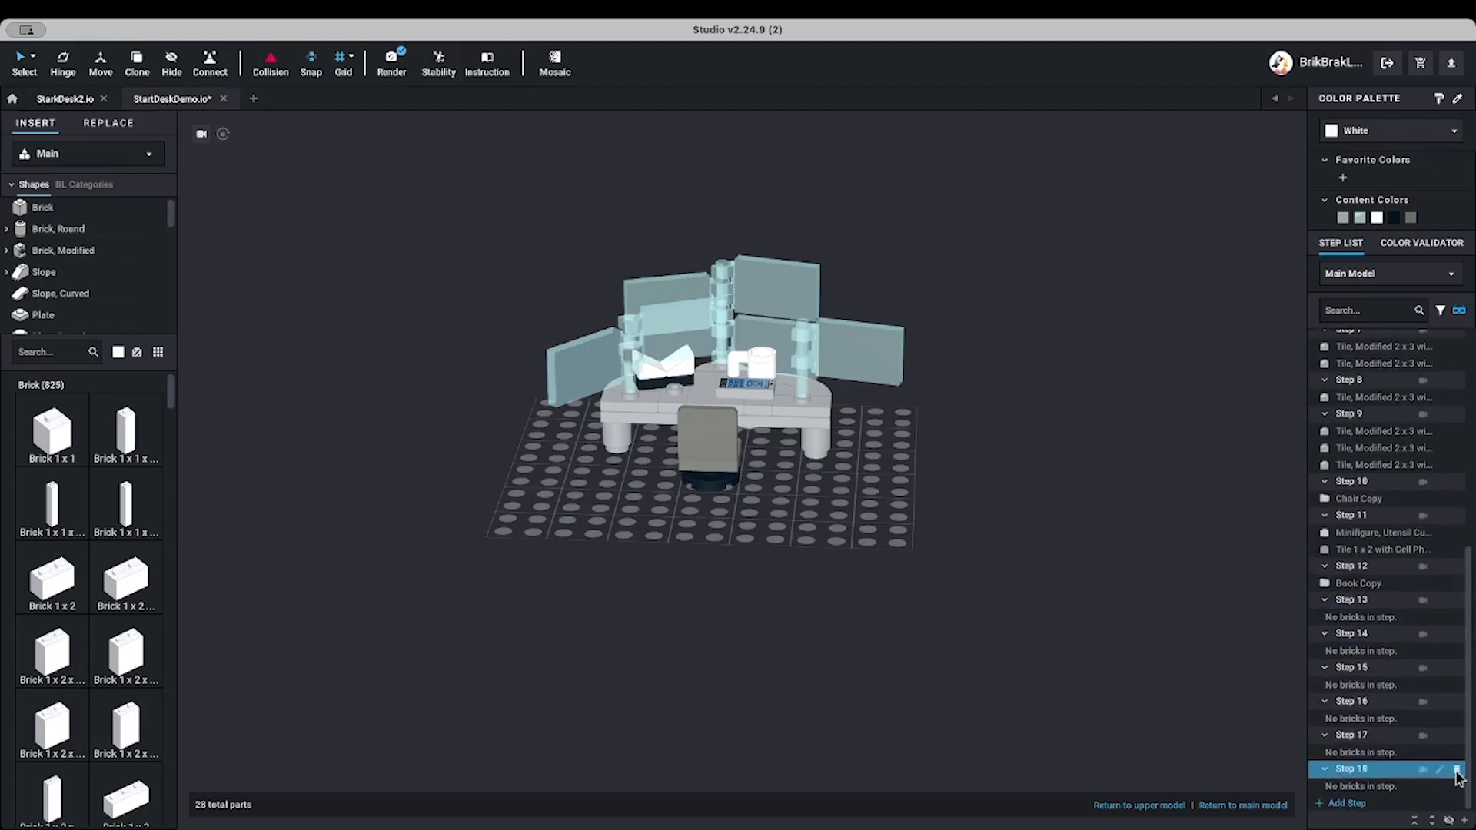
pyautogui.click(1456, 771)
pyautogui.click(1456, 770)
pyautogui.click(1456, 771)
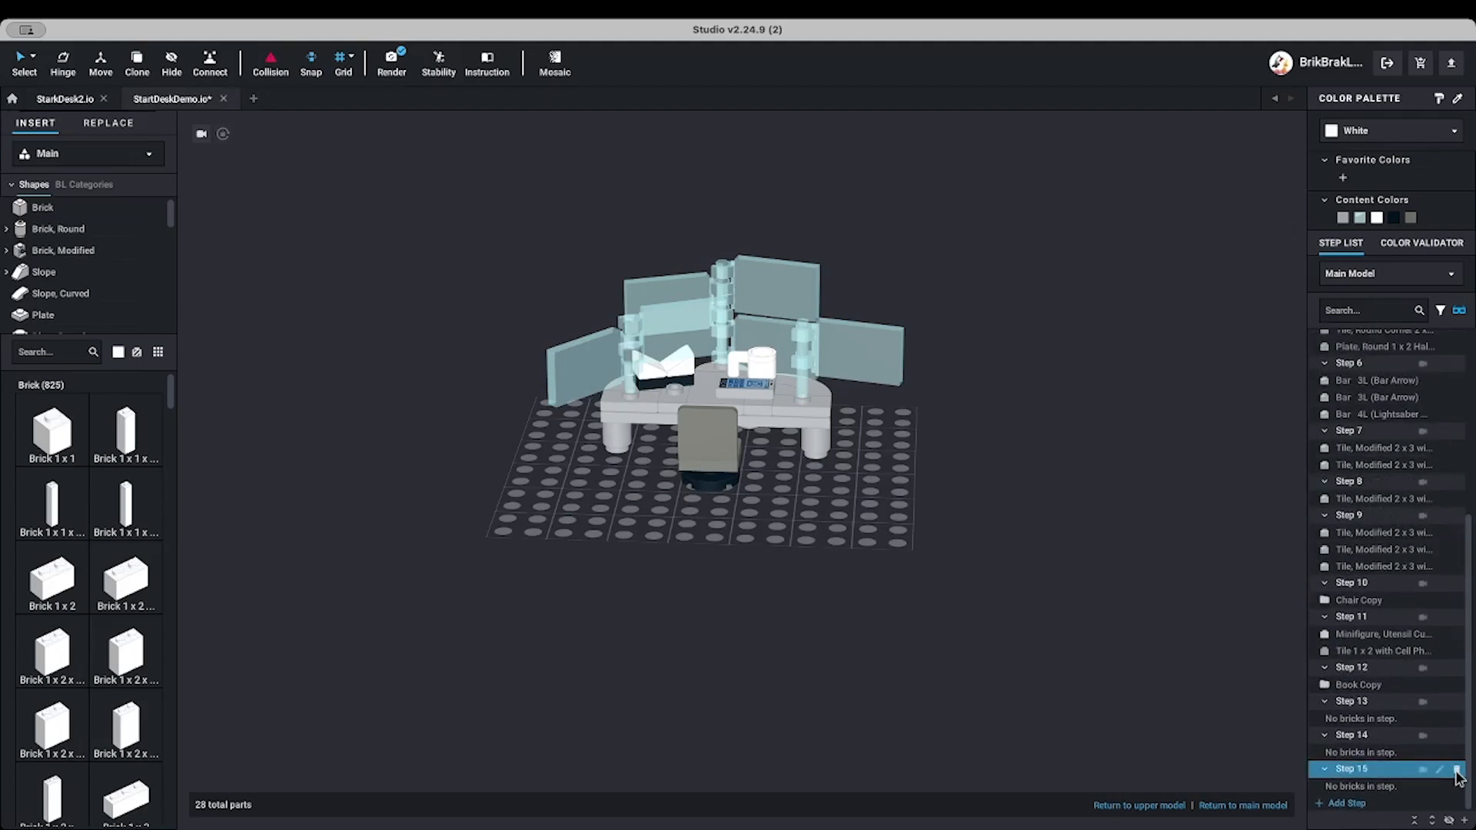
pyautogui.click(1456, 771)
pyautogui.click(1456, 771)
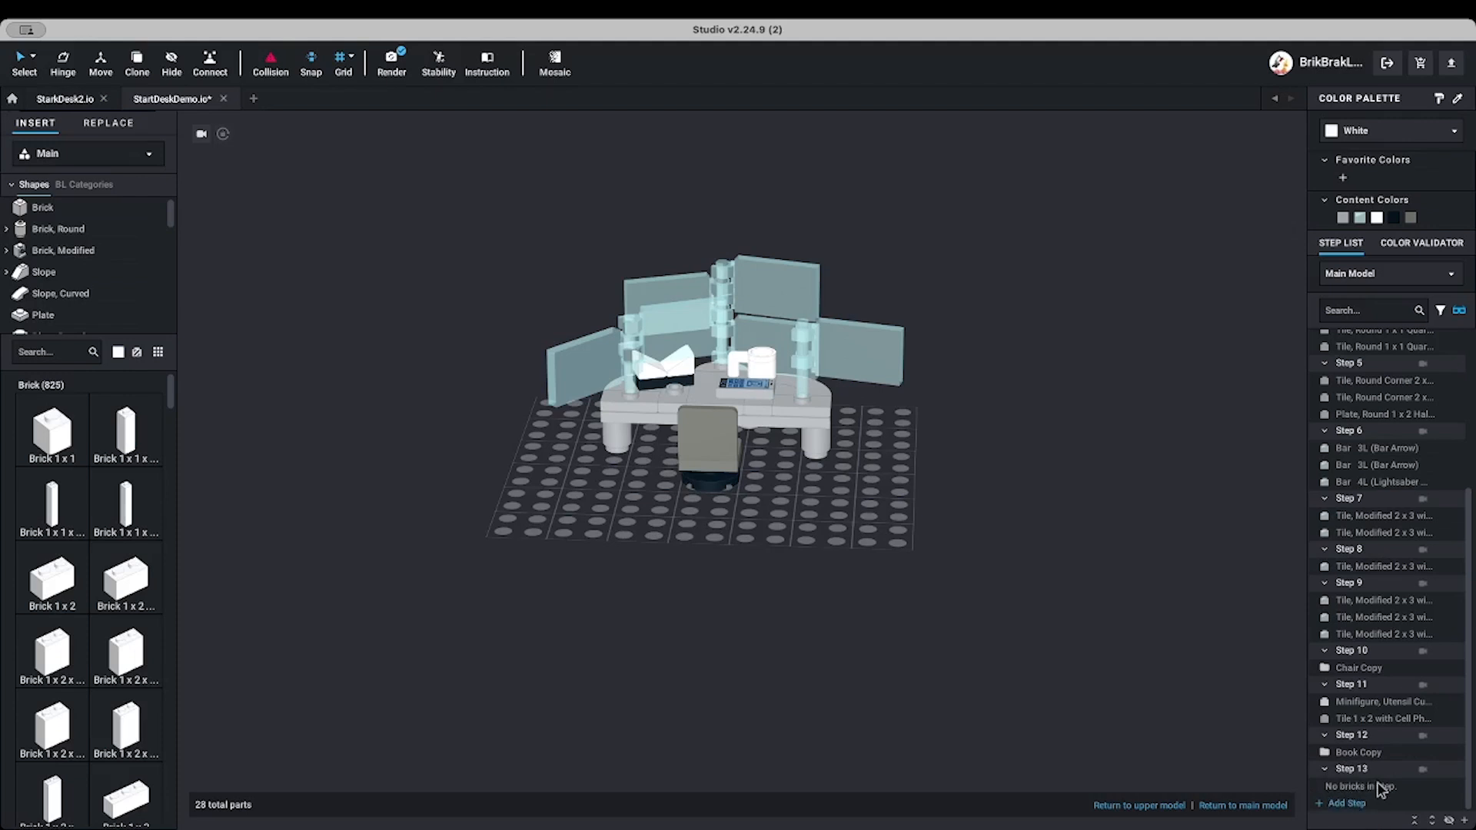
# Reopen the instructions in Page Design and go through page 7 to step 13's page
pyautogui.click(488, 59)
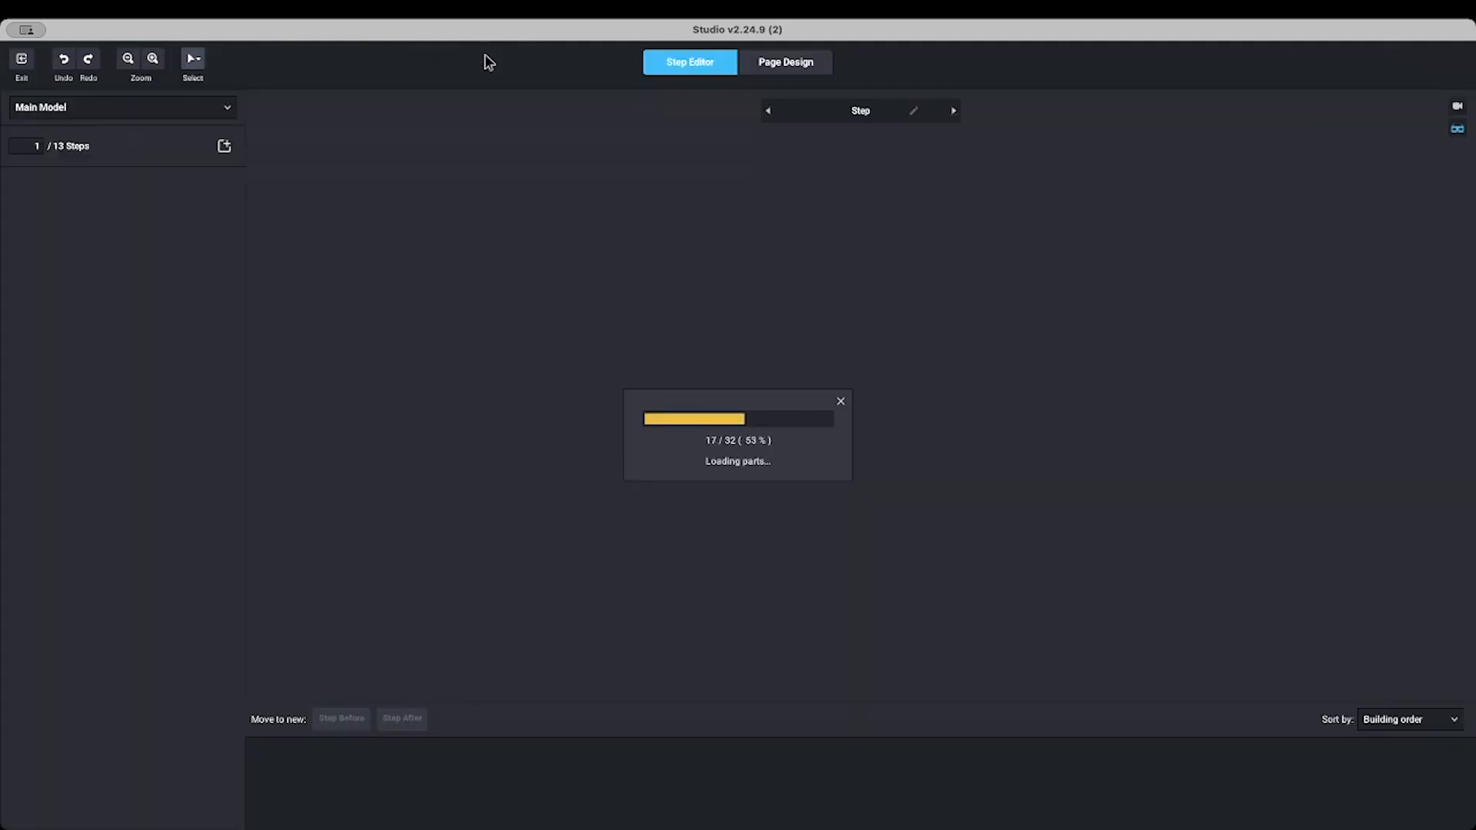
pyautogui.click(799, 59)
pyautogui.scroll(-6, 131, 489)
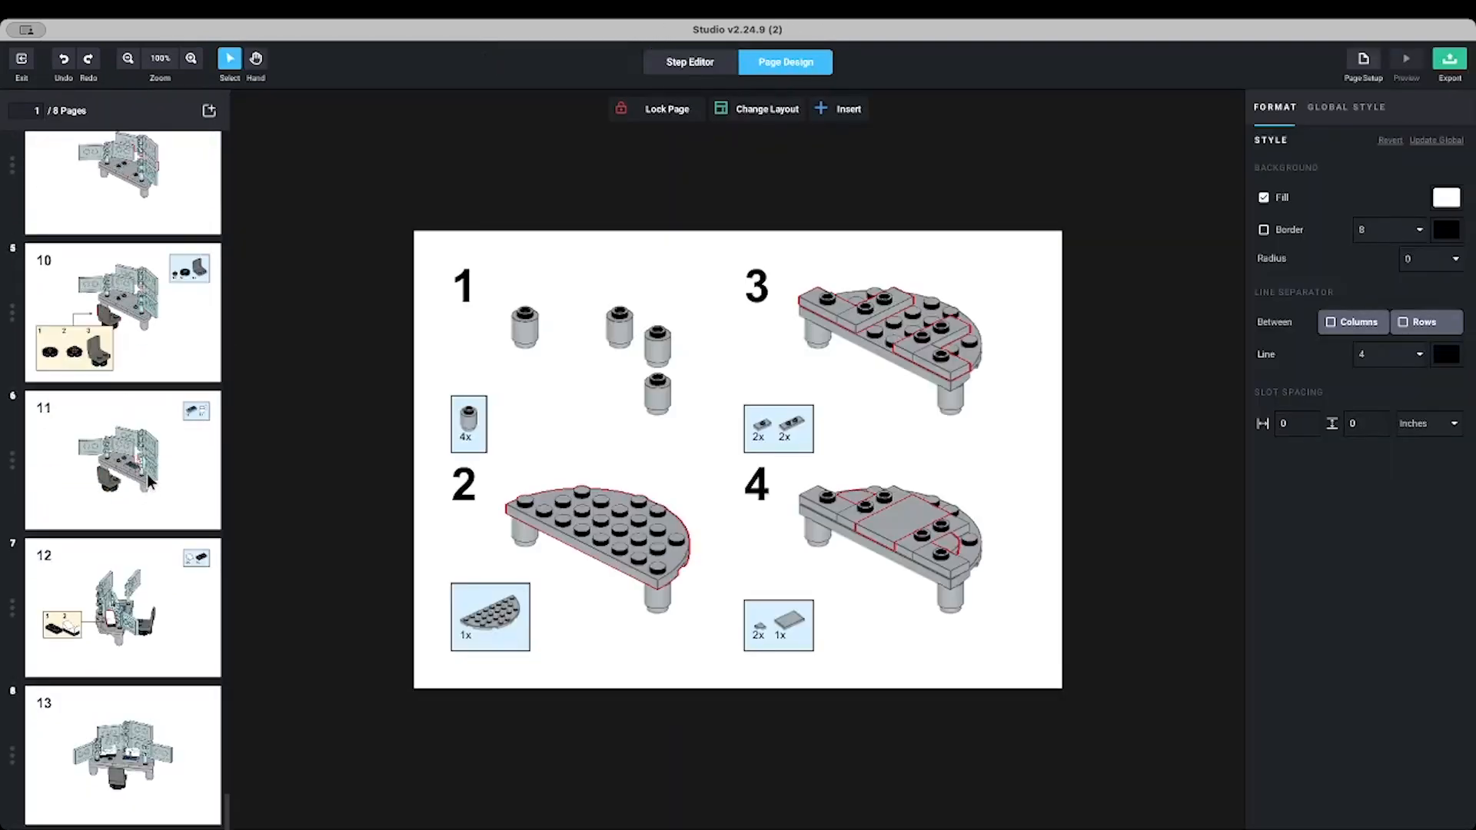
pyautogui.click(113, 632)
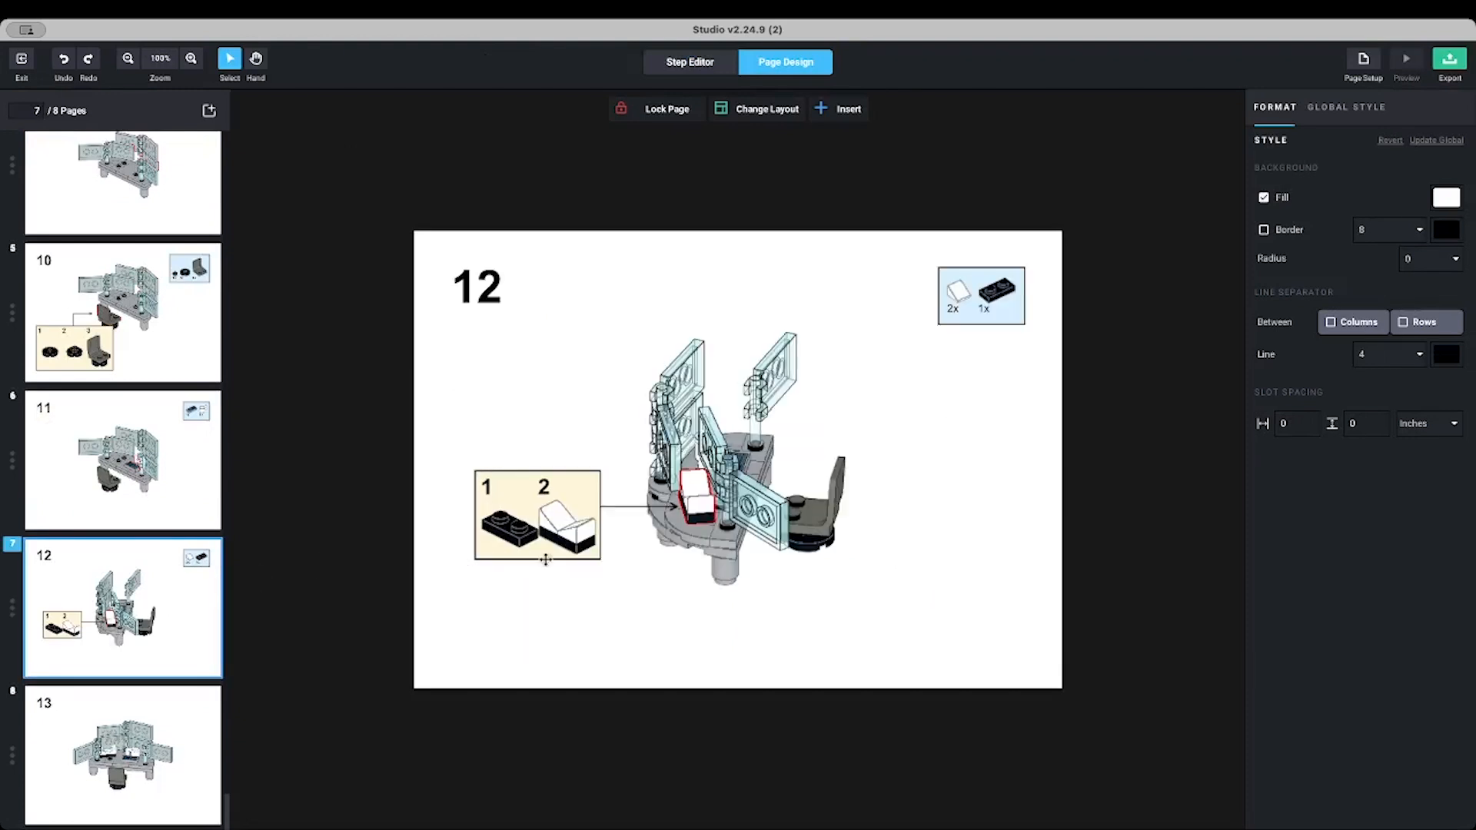
pyautogui.click(90, 726)
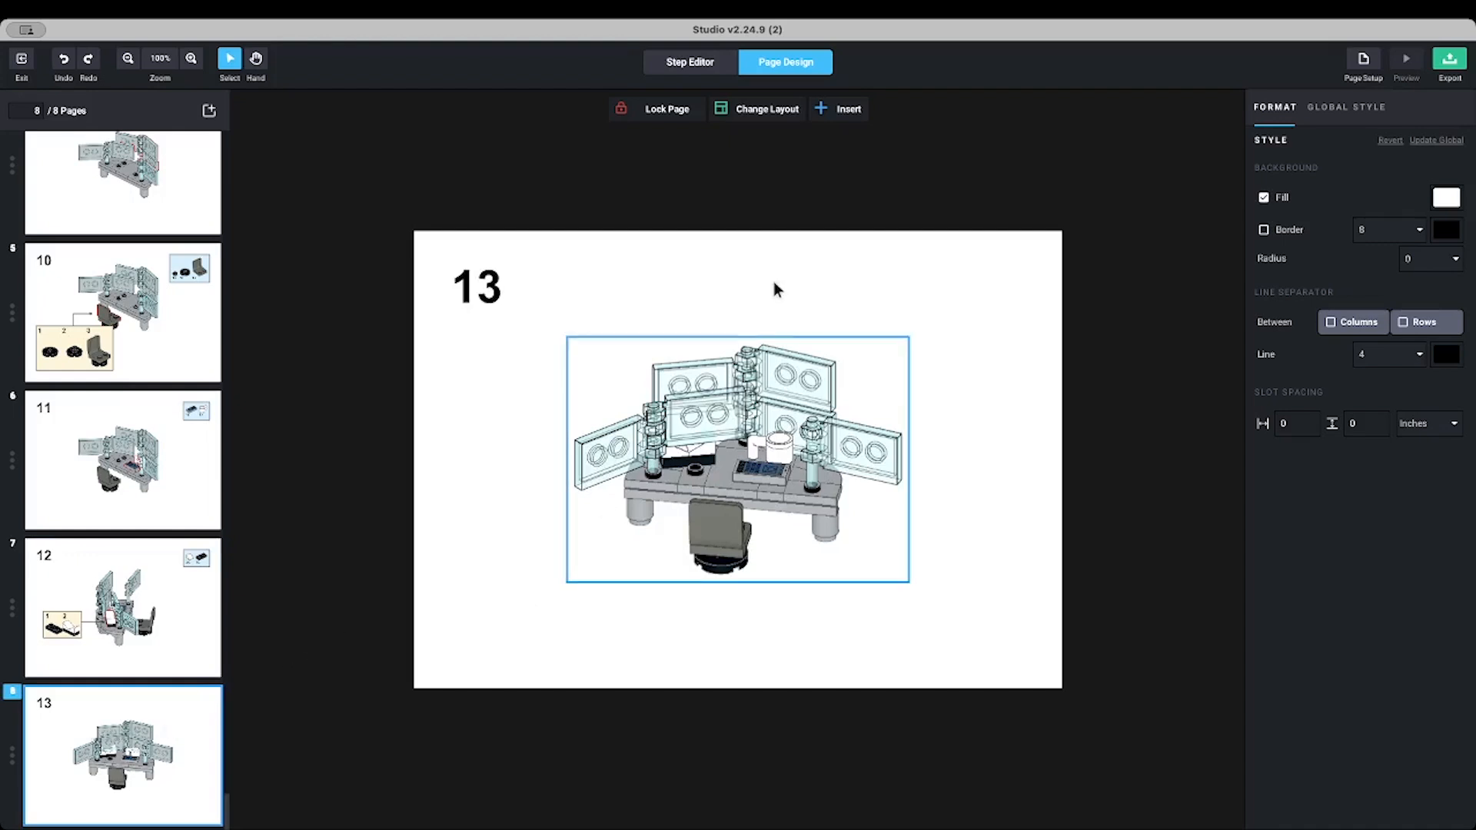
# Insert the light-blue starburst image on step 13's page
pyautogui.click(838, 117)
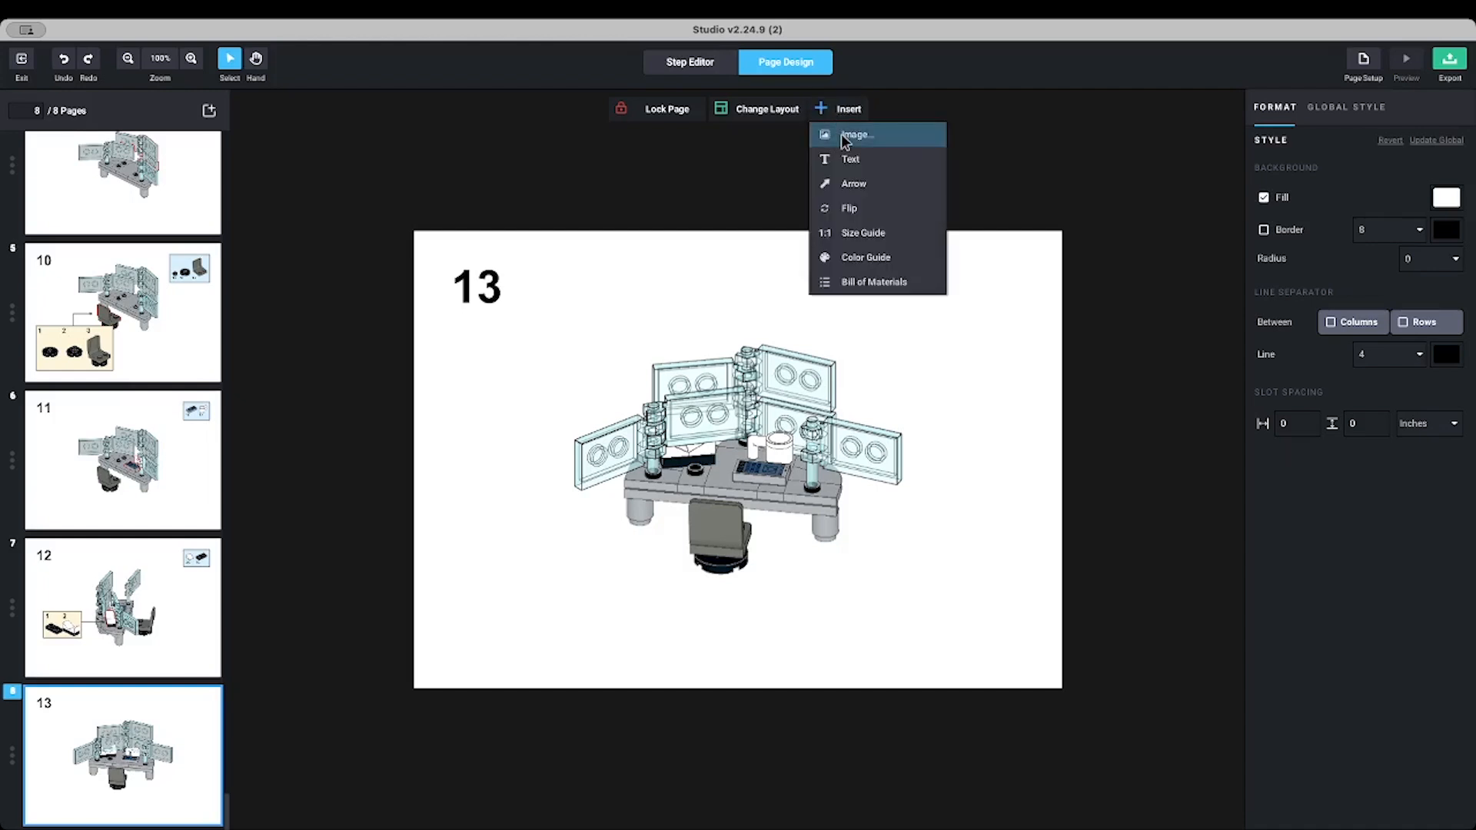
pyautogui.click(854, 137)
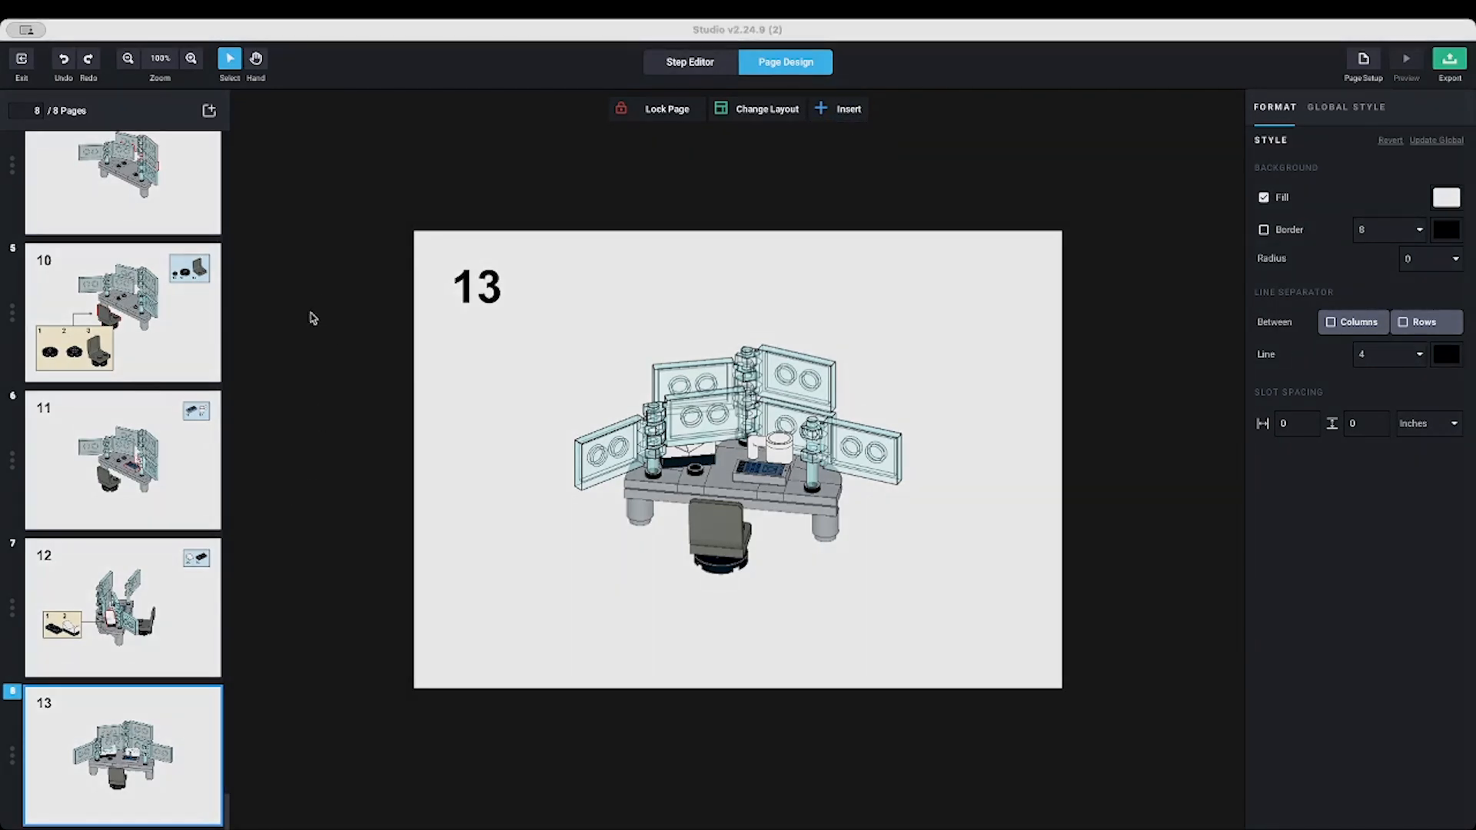
pyautogui.press('Return')
pyautogui.moveTo(745, 442)
pyautogui.mouseDown()
pyautogui.moveTo(726, 437)
pyautogui.moveTo(742, 443)
pyautogui.mouseUp()
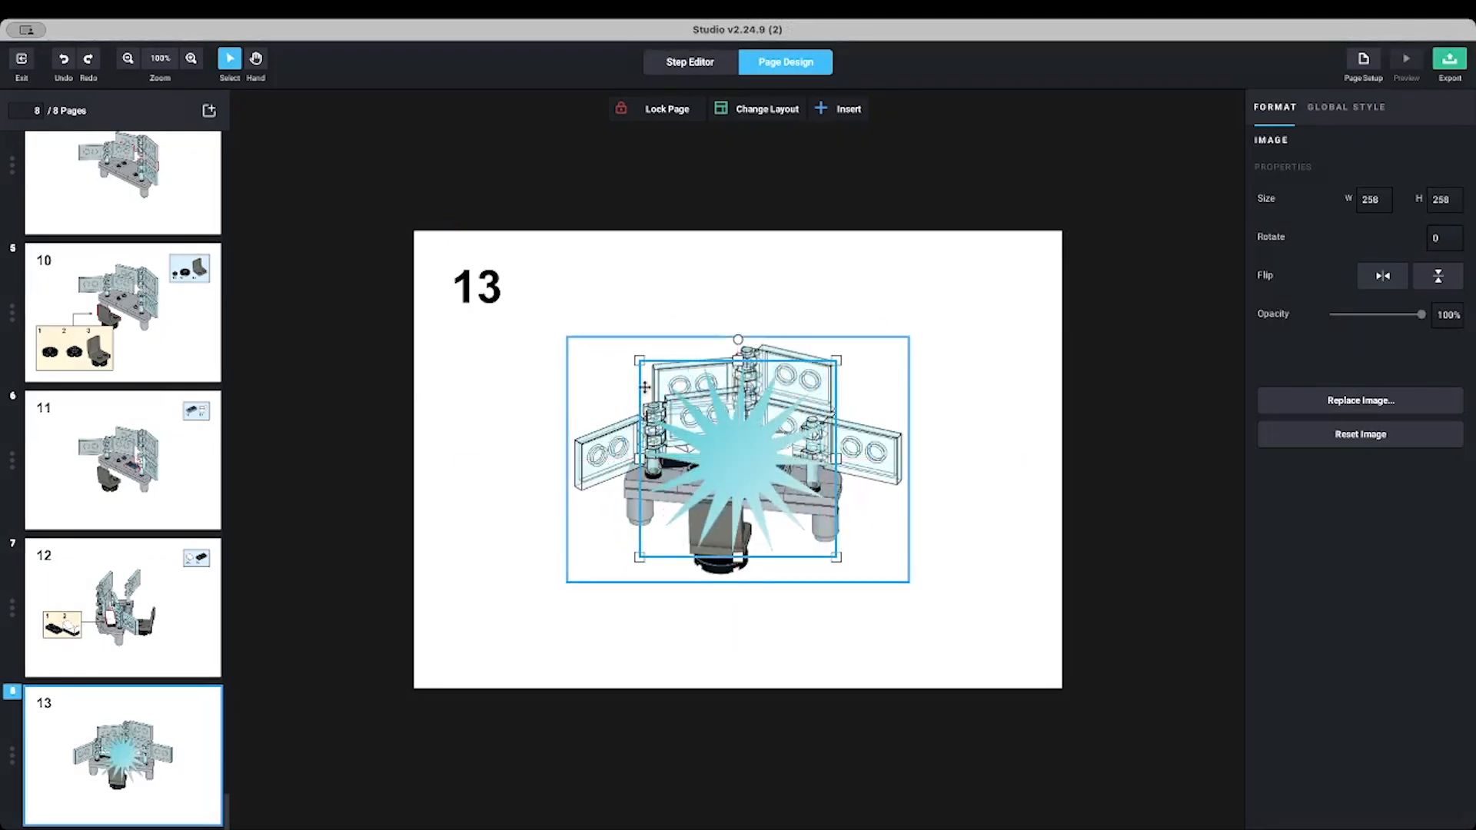
# Enlarge the starburst to 636 by 470, centre it around the desk model and send it to the back
pyautogui.moveTo(639, 361); pyautogui.dragTo(518, 276)
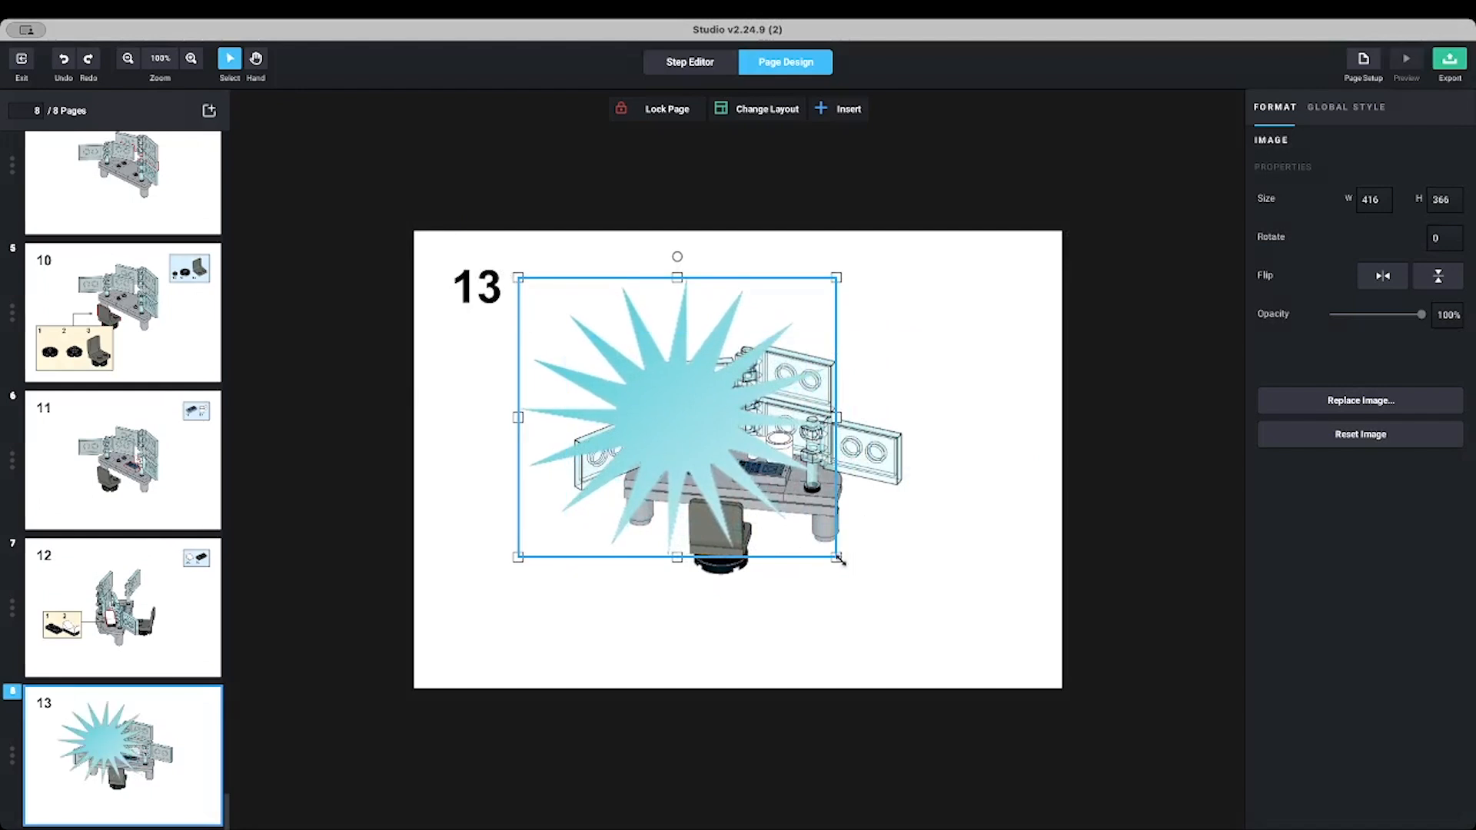
pyautogui.moveTo(838, 560); pyautogui.dragTo(1014, 646)
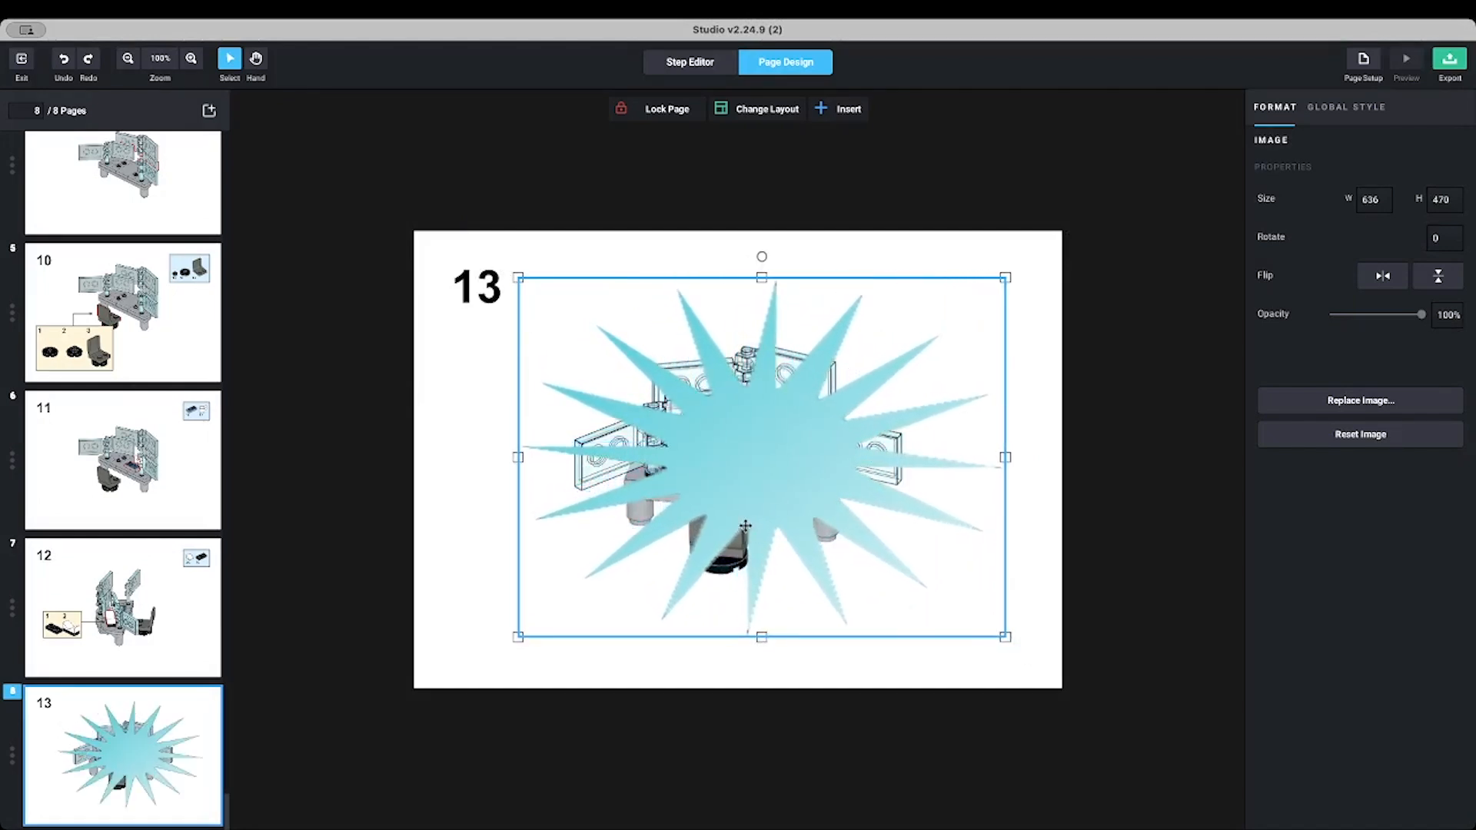
pyautogui.moveTo(745, 488); pyautogui.dragTo(734, 476)
pyautogui.rightClick(734, 476)
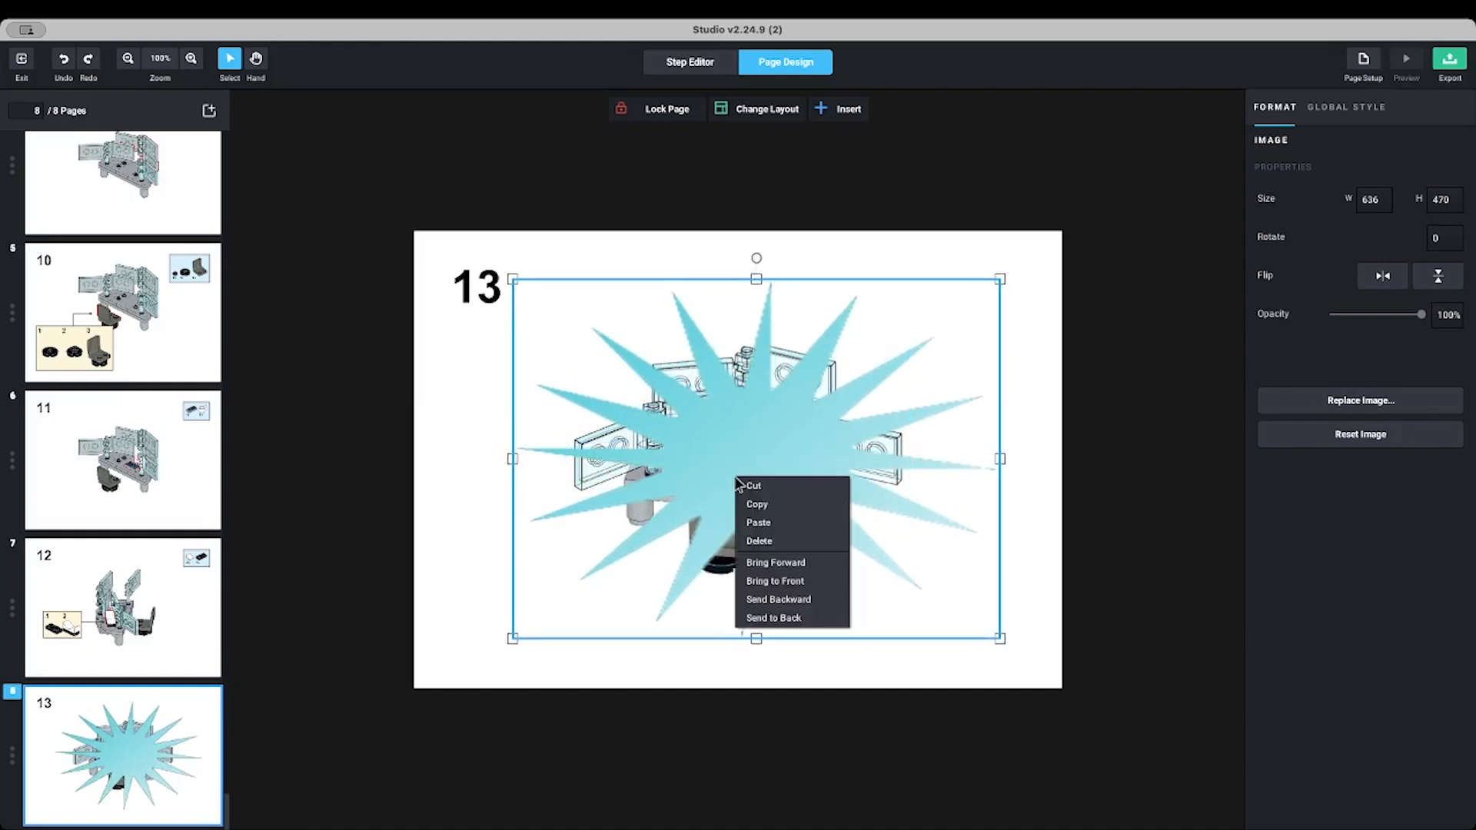
pyautogui.click(773, 613)
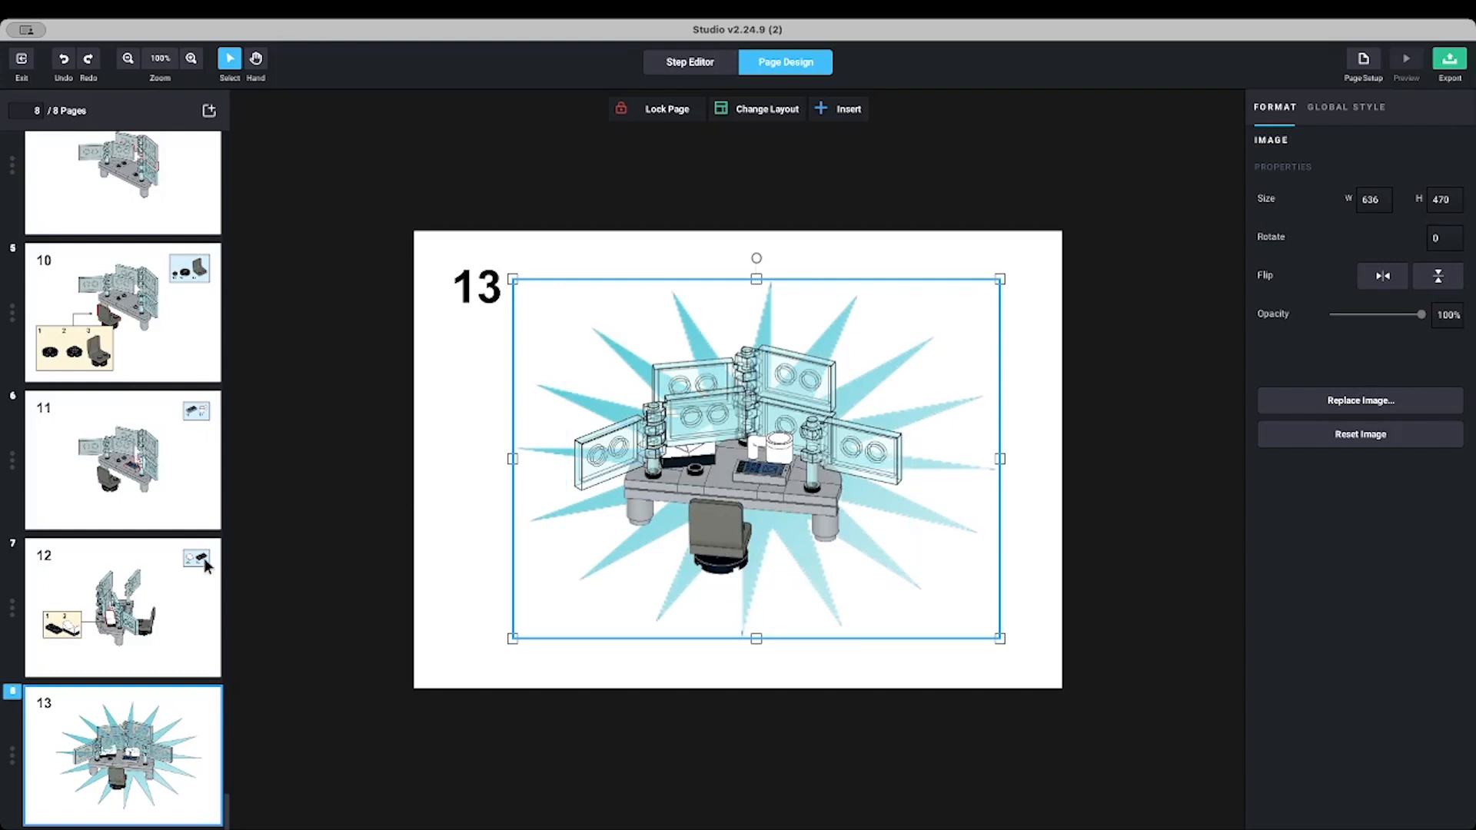
# Look over the pages of steps 12, 11 and 13, and check the instruction export options
pyautogui.click(157, 610)
pyautogui.click(159, 473)
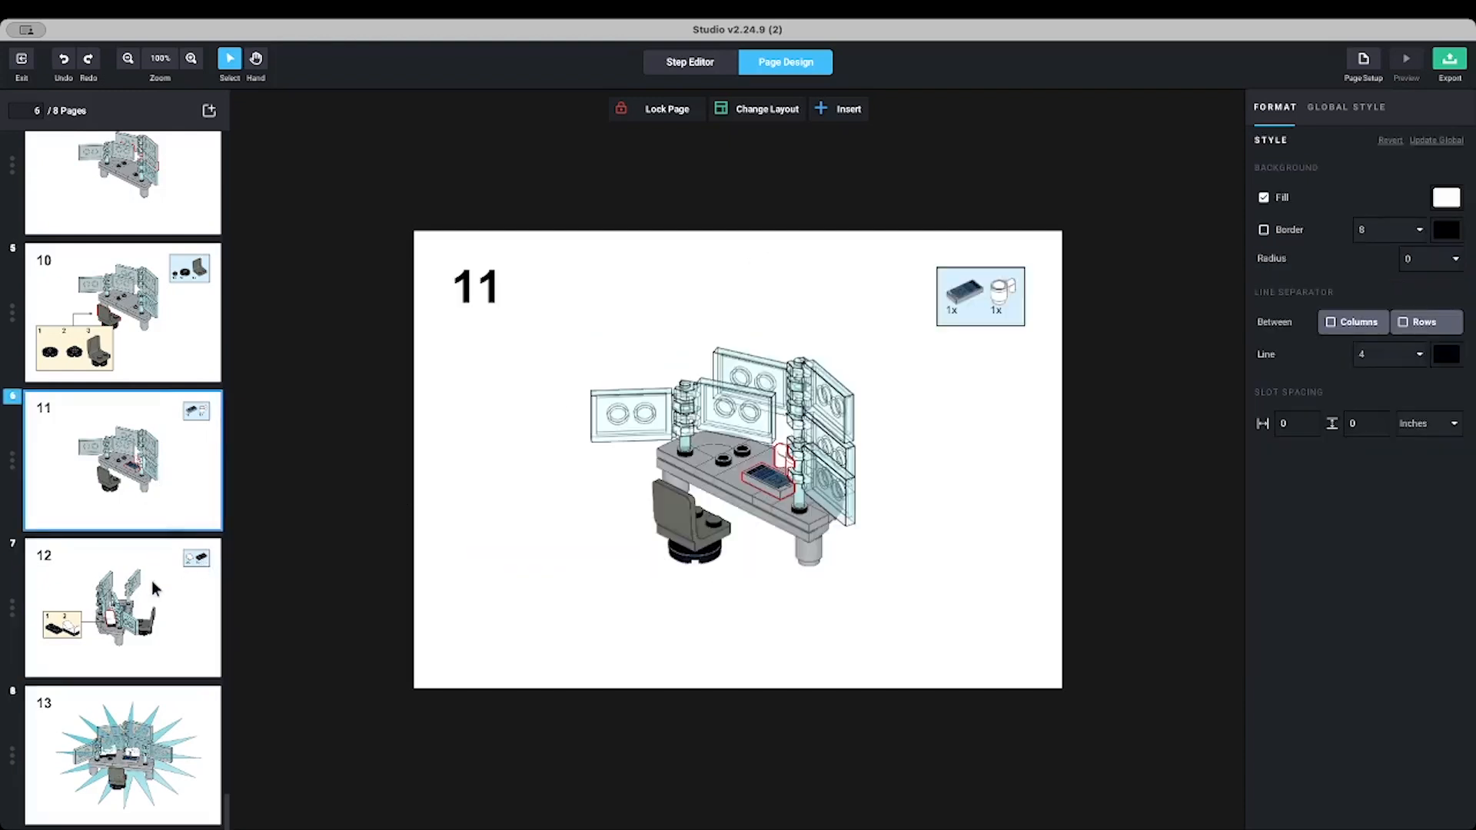
pyautogui.click(163, 717)
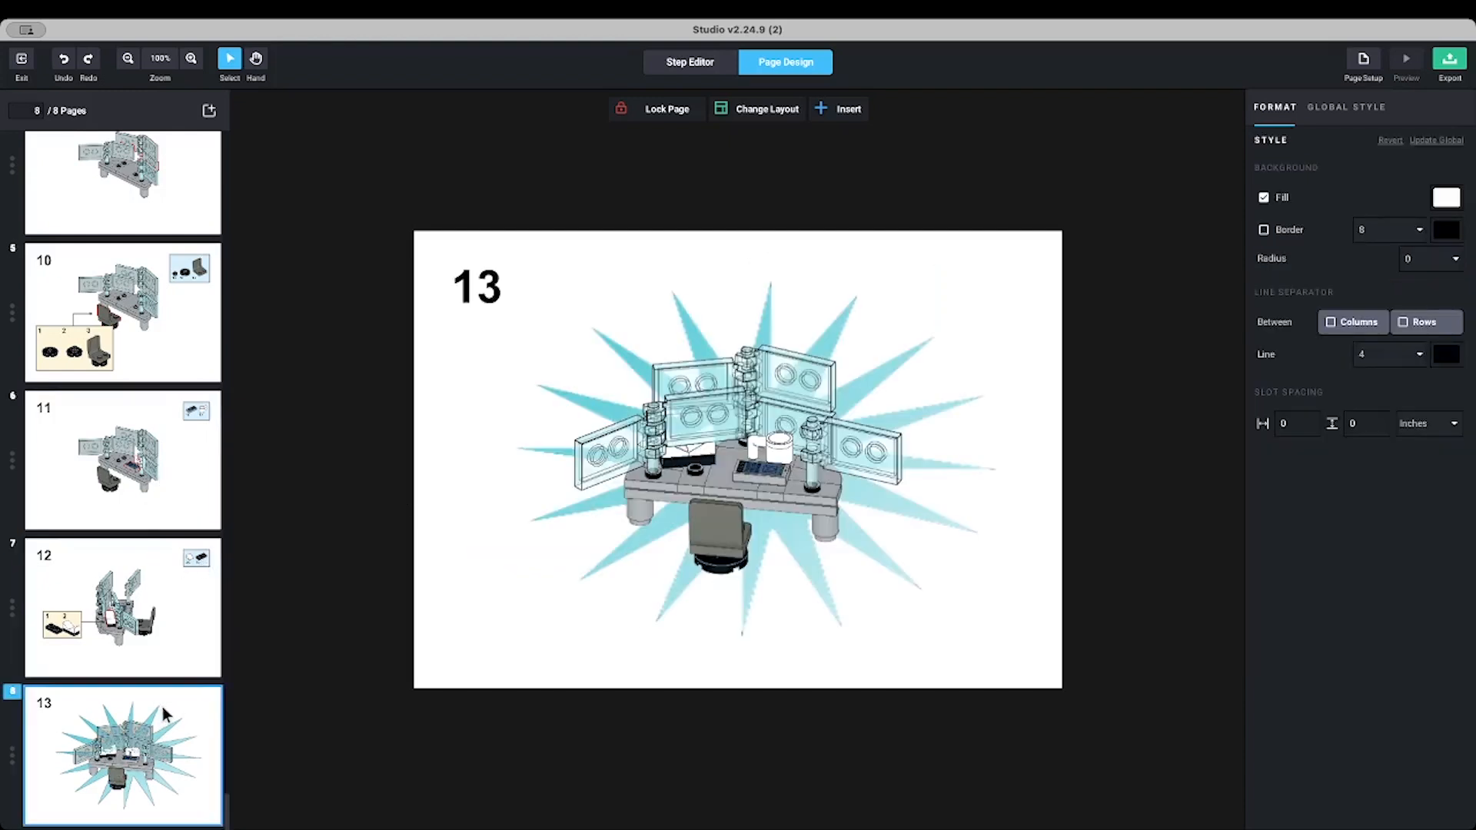
pyautogui.click(1450, 62)
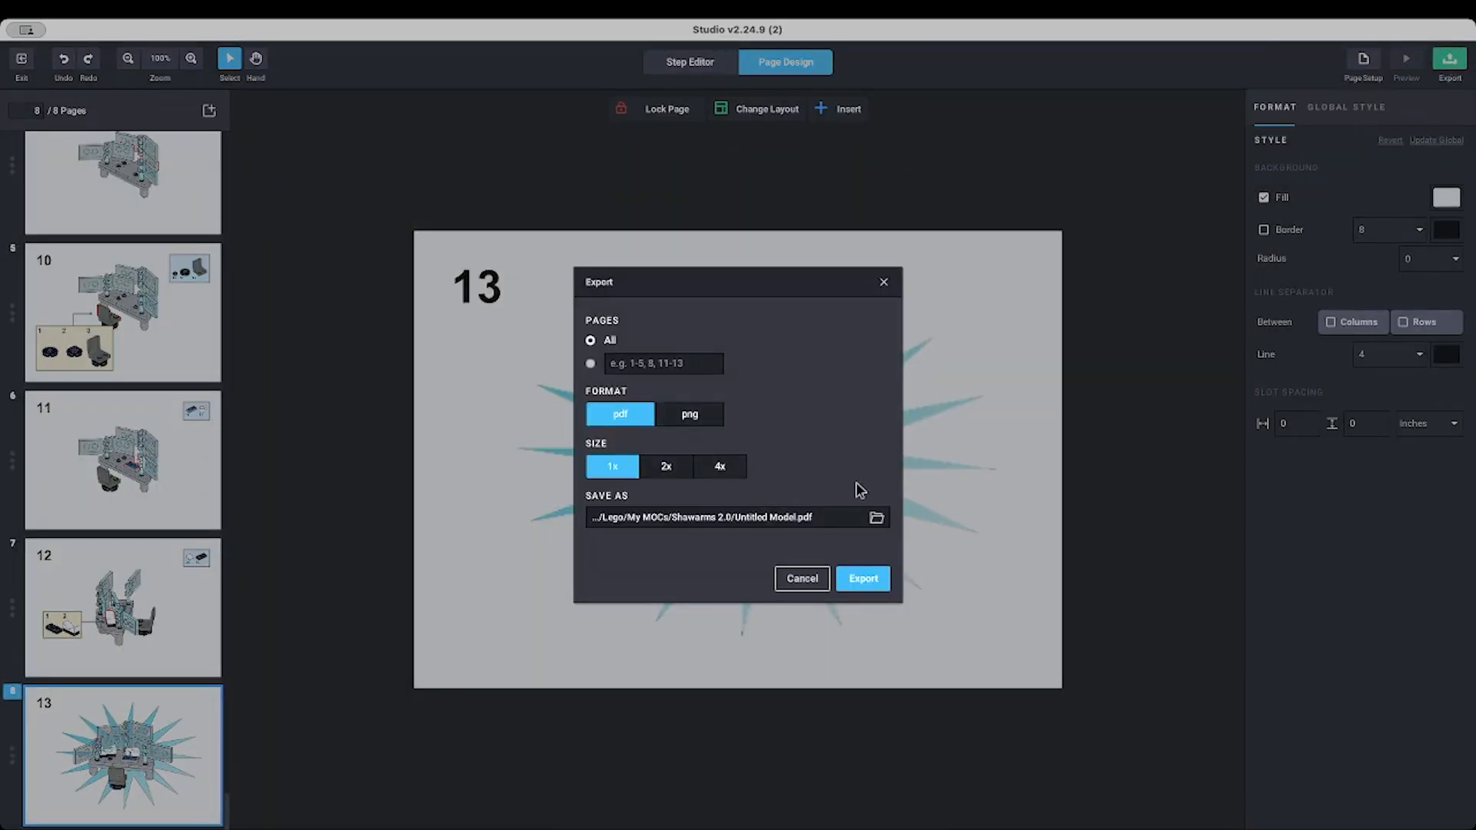
pyautogui.click(884, 284)
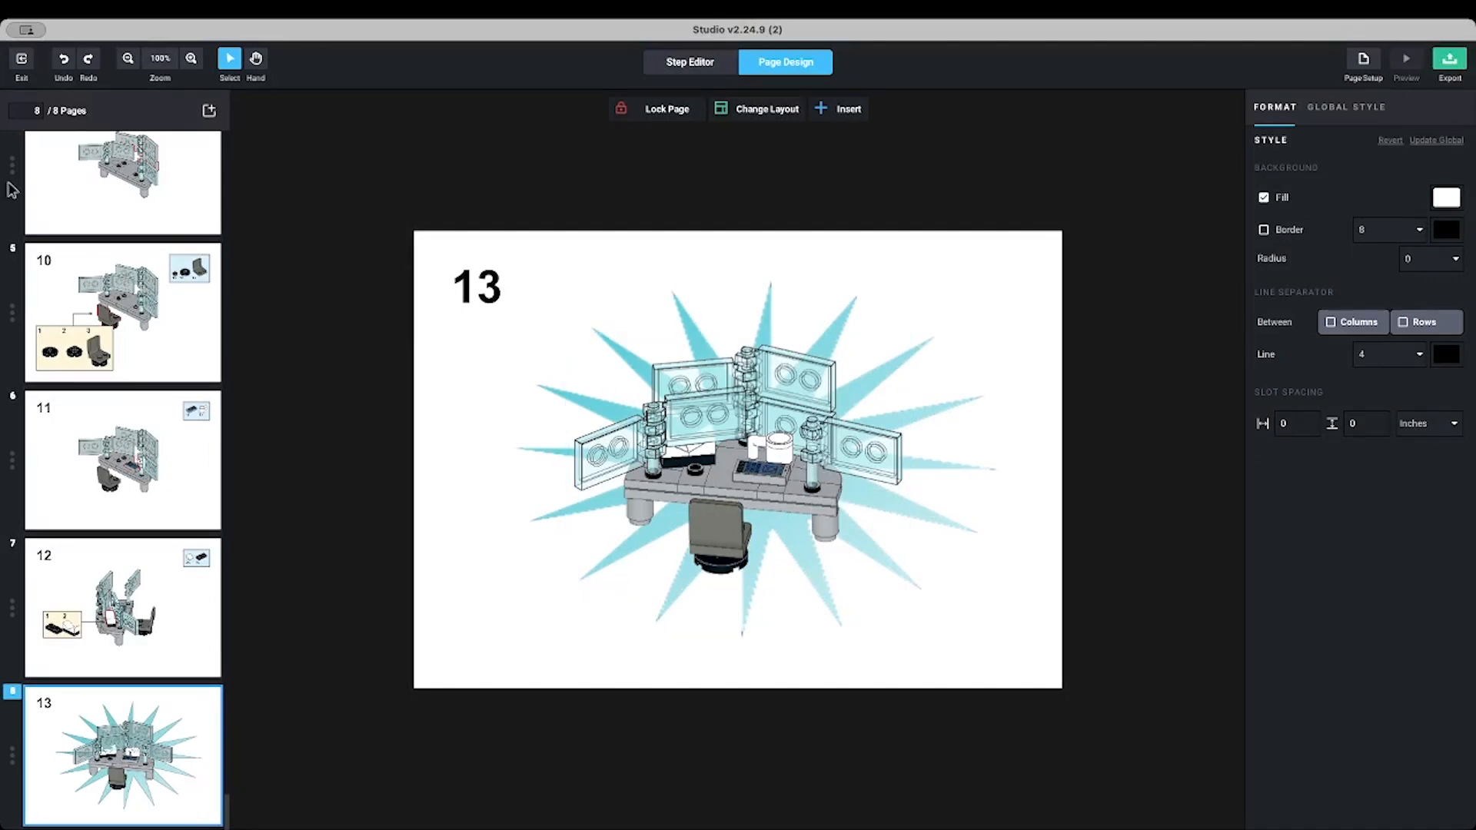
# Insert a blank page before the page with steps 1 to 4
pyautogui.scroll(3, 149, 421)
pyautogui.scroll(5, 151, 415)
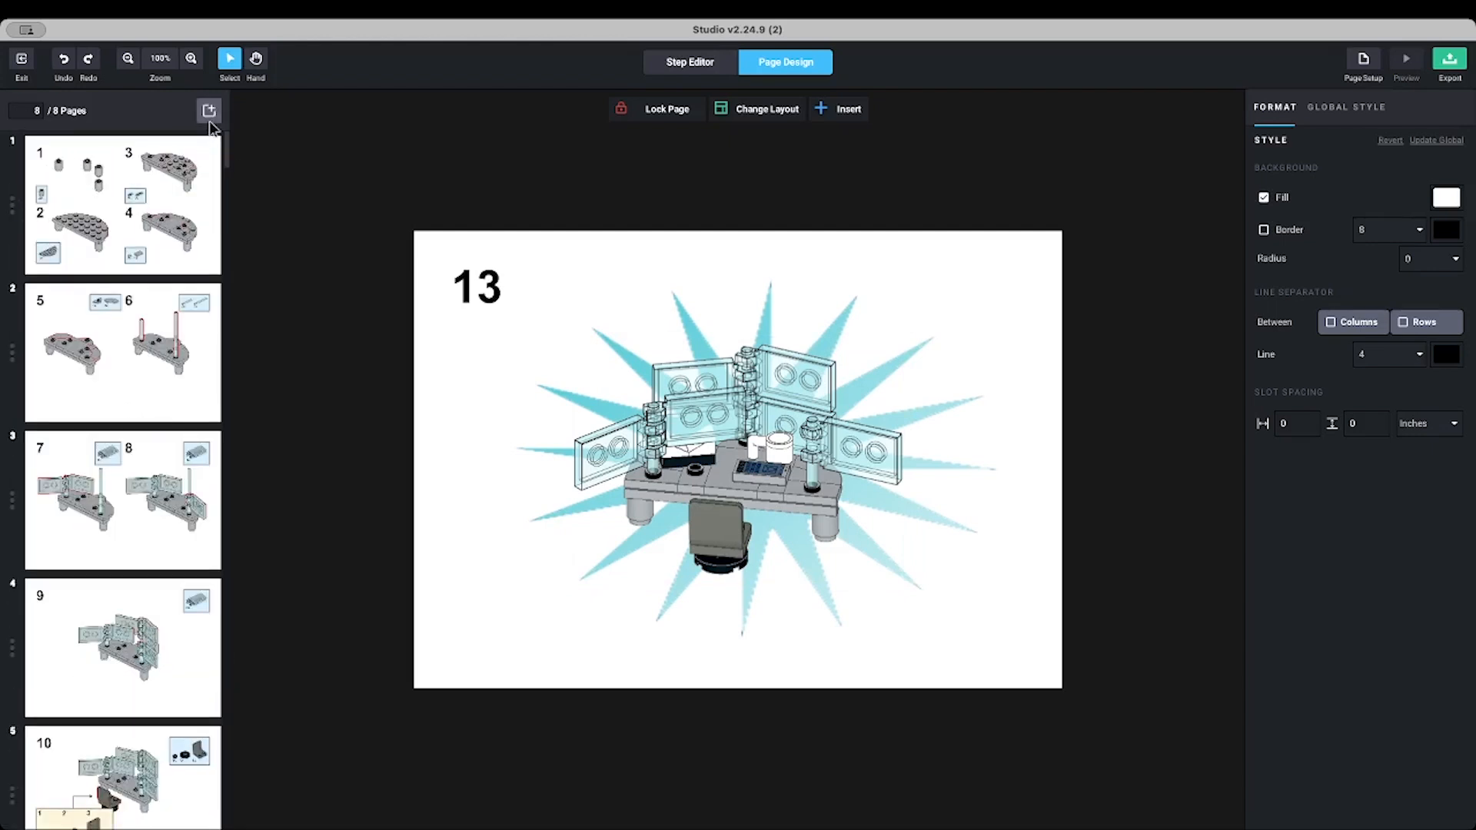
pyautogui.click(12, 207)
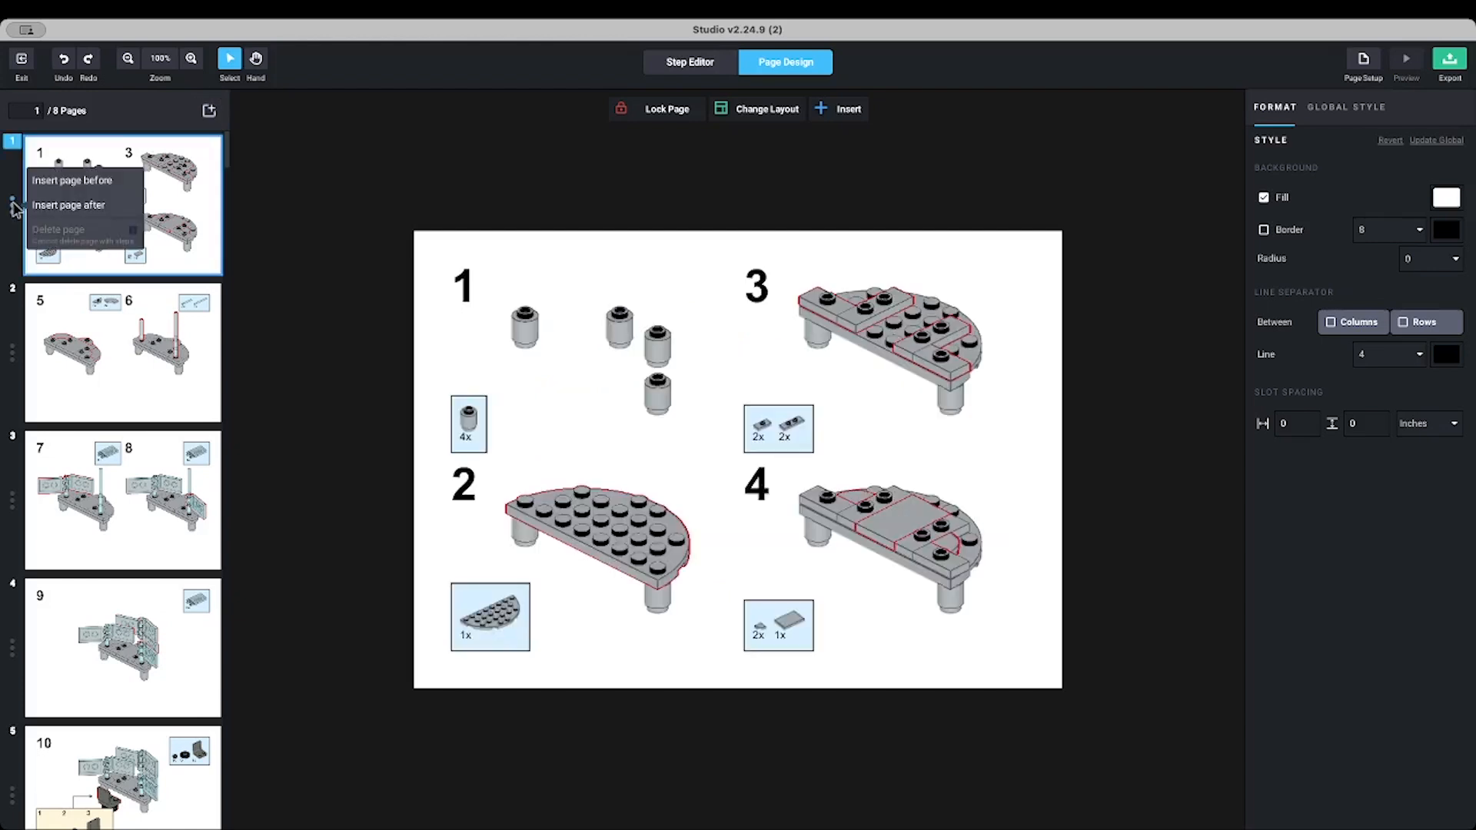
pyautogui.click(53, 181)
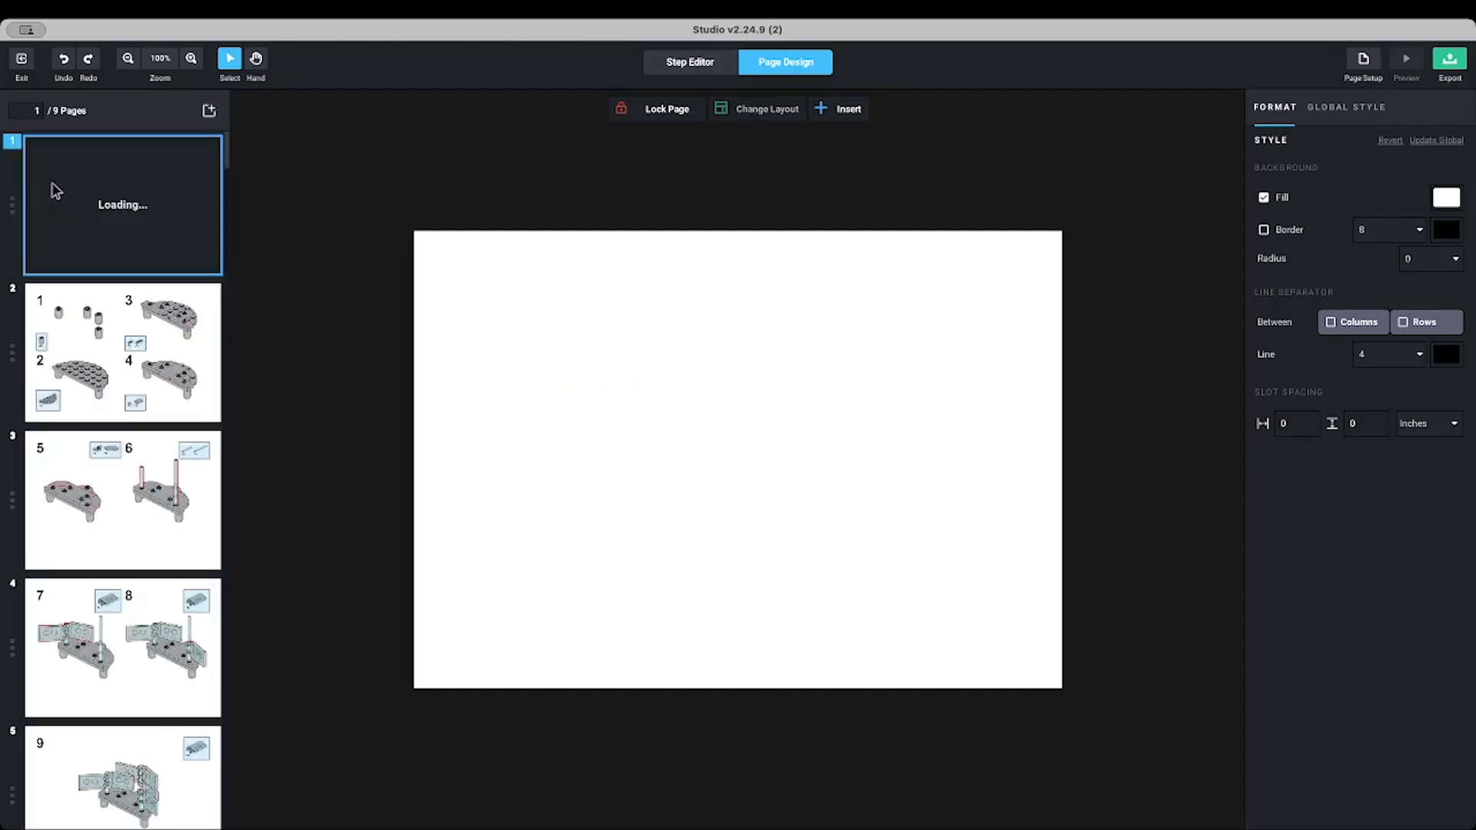
# Review the kinds of content that can be inserted on the blank first page, and open page 2
pyautogui.click(846, 108)
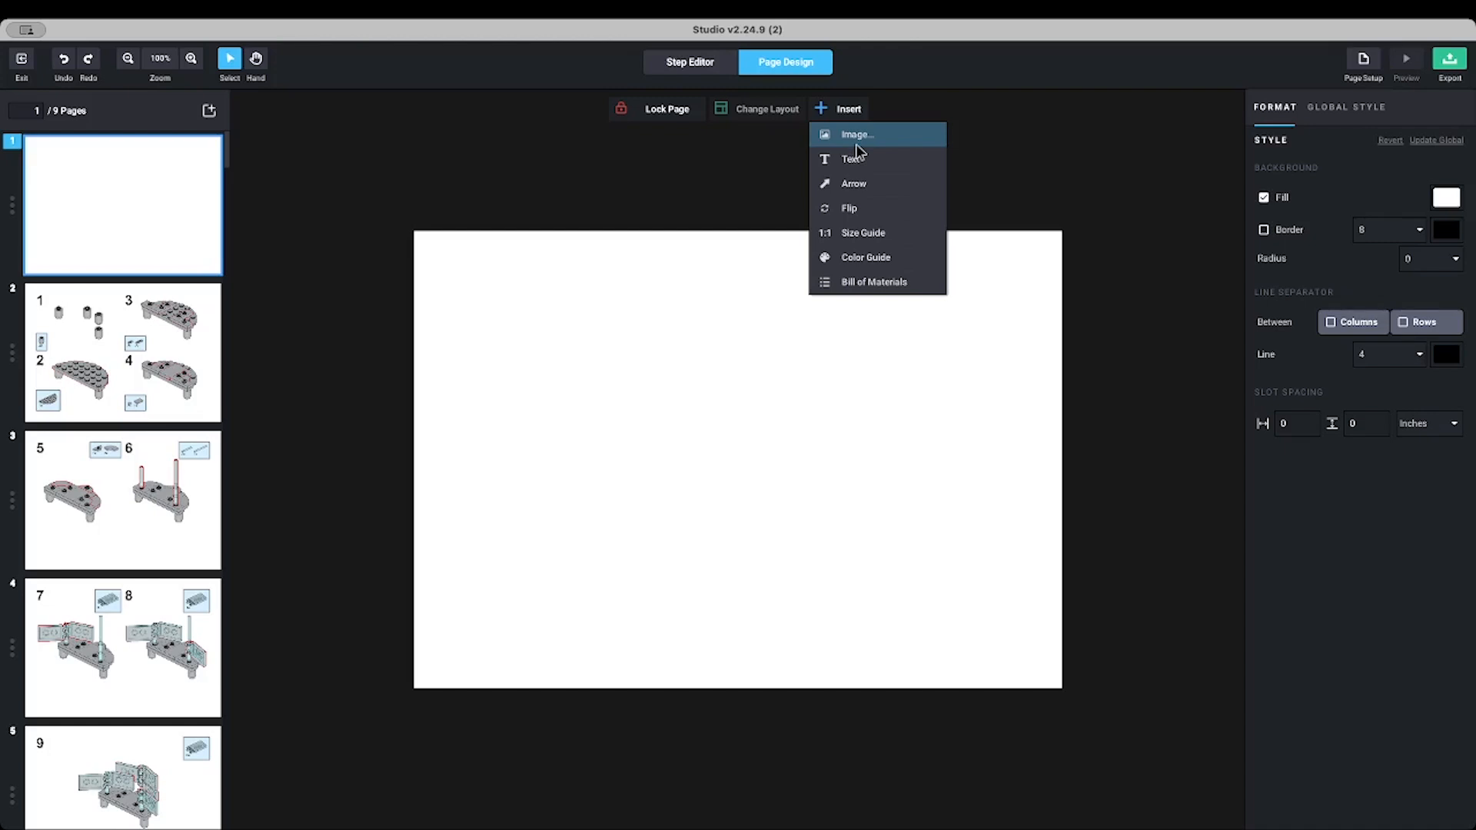
pyautogui.click(850, 109)
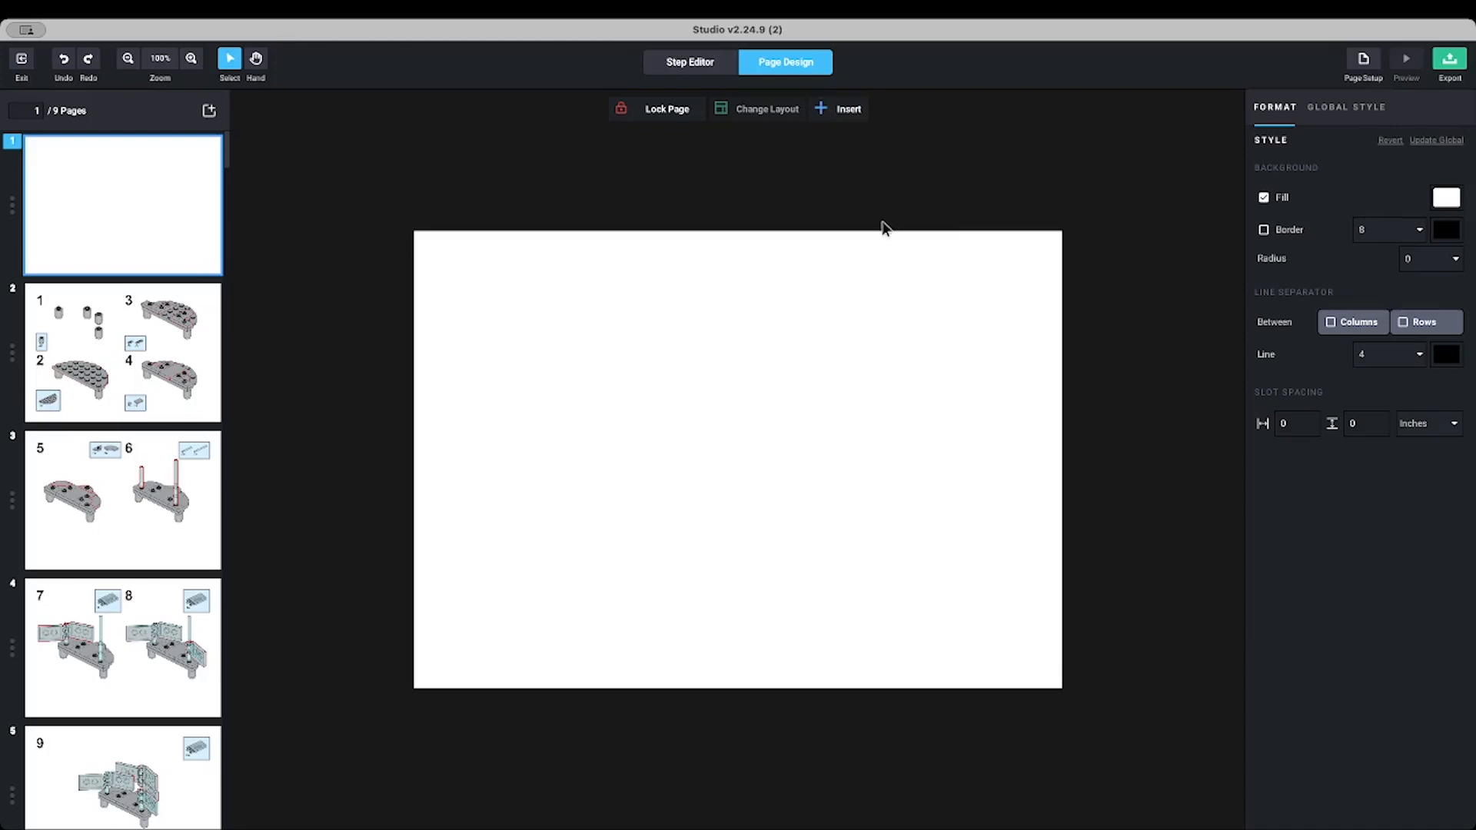
pyautogui.click(183, 334)
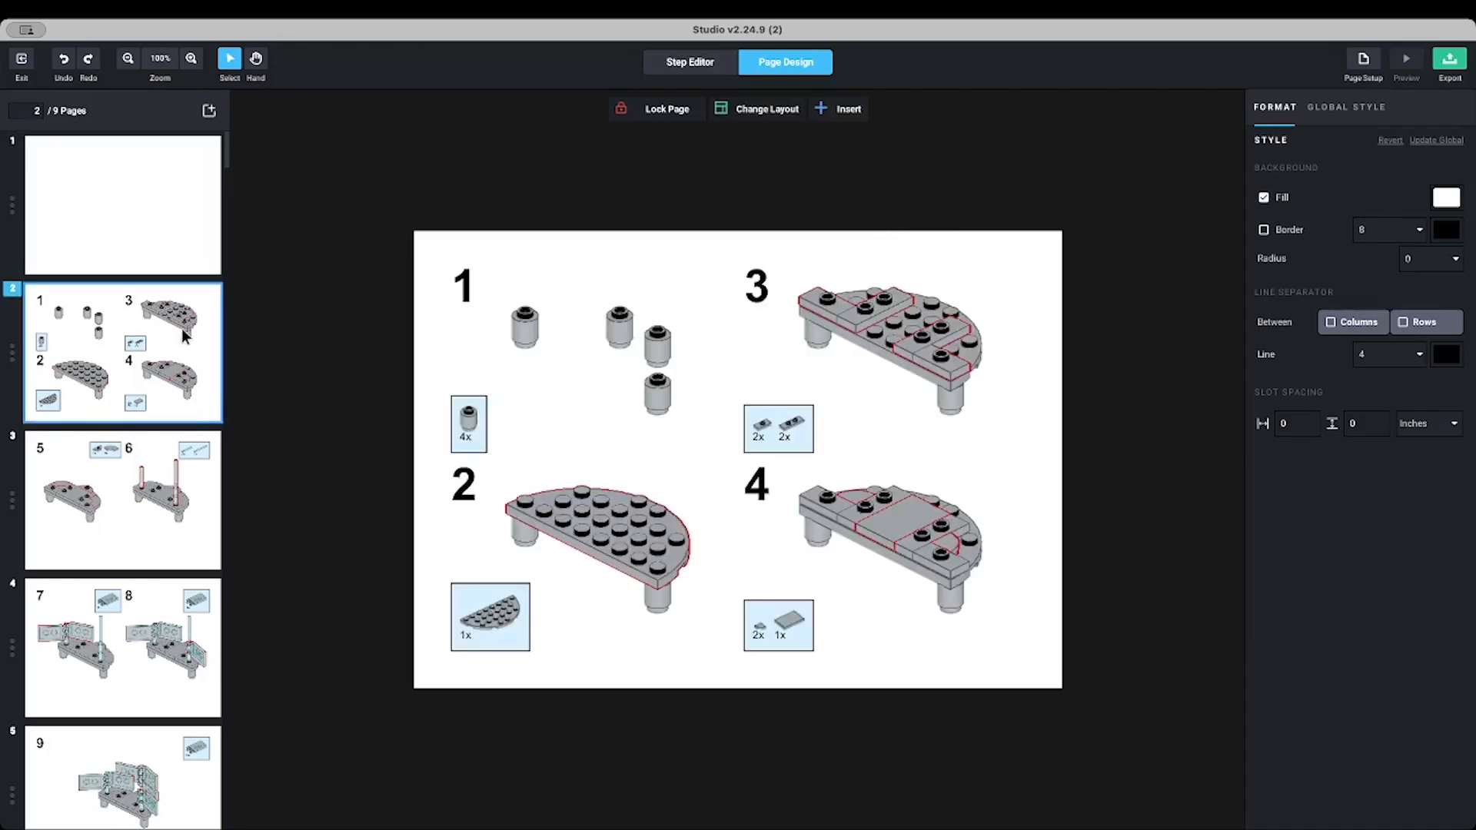